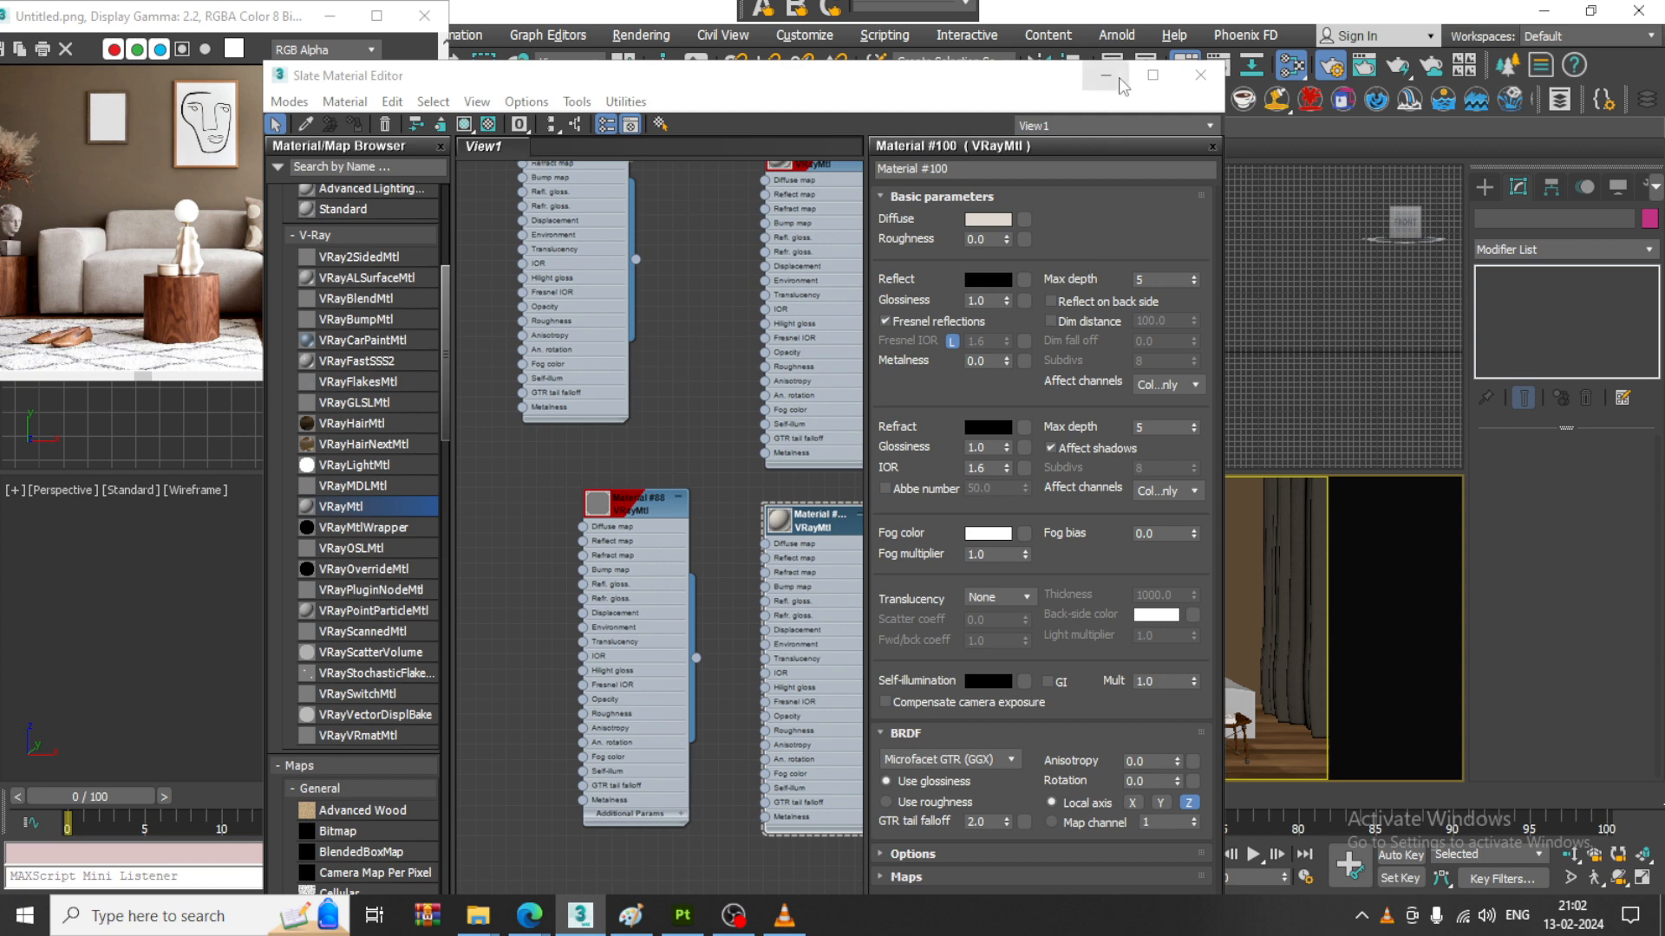
- Minimize the Slate Material Editor and Render Setup windows to clear the viewports
{"action": "left_click", "coordinate": [1105, 74]}
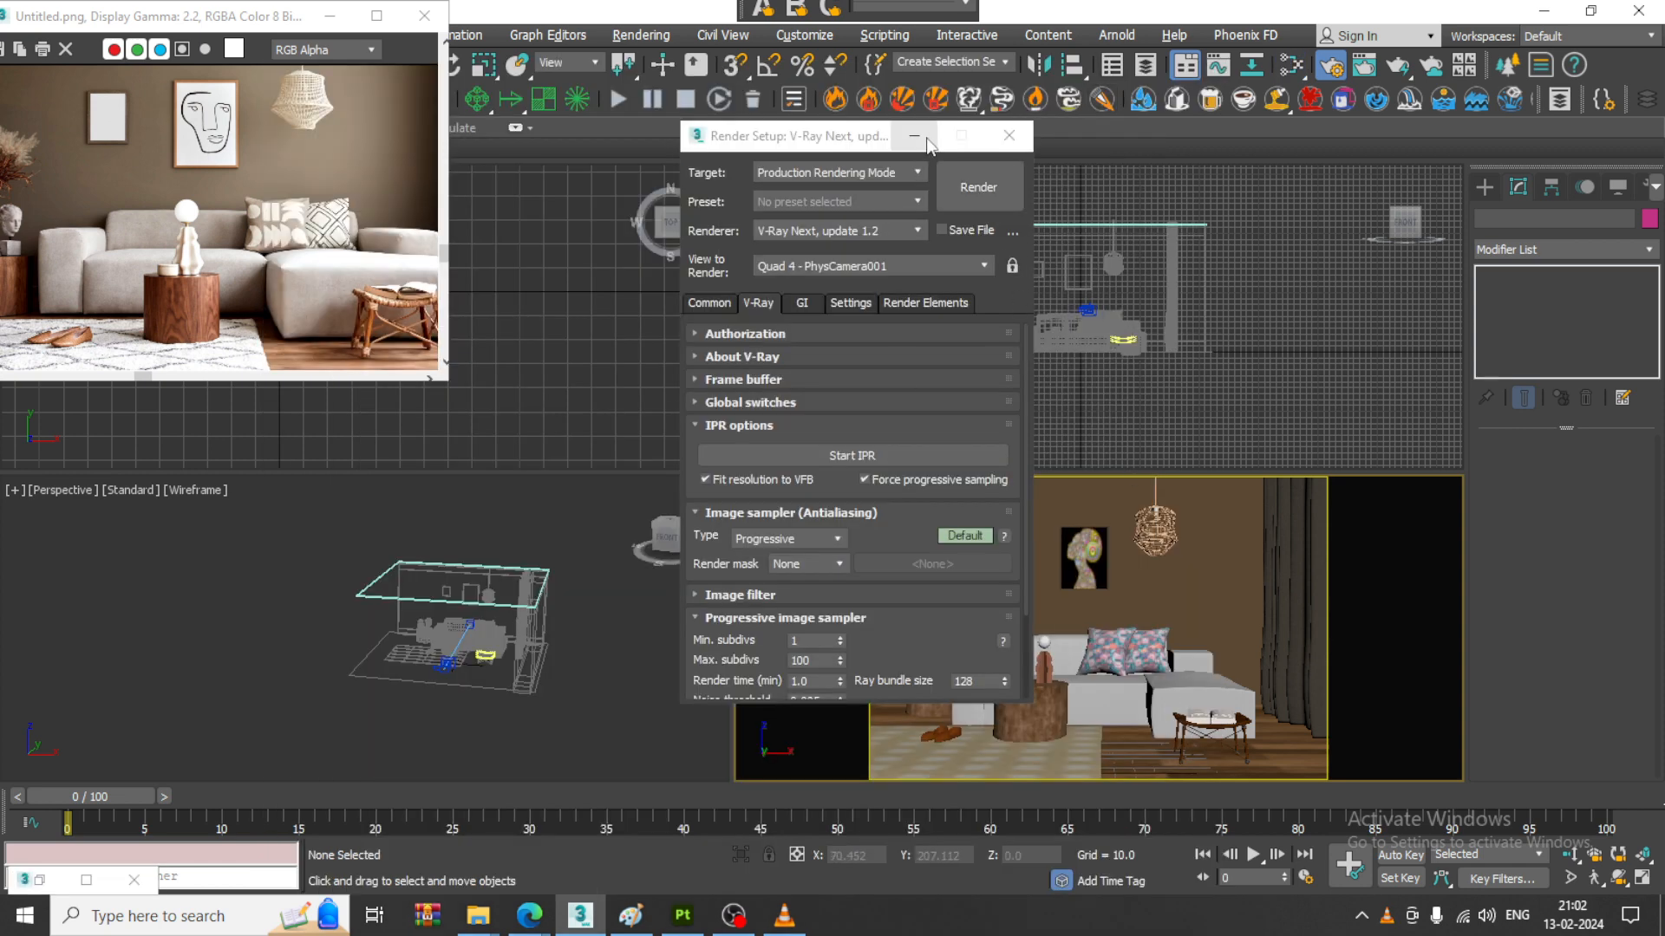
{"action": "left_click", "coordinate": [914, 136]}
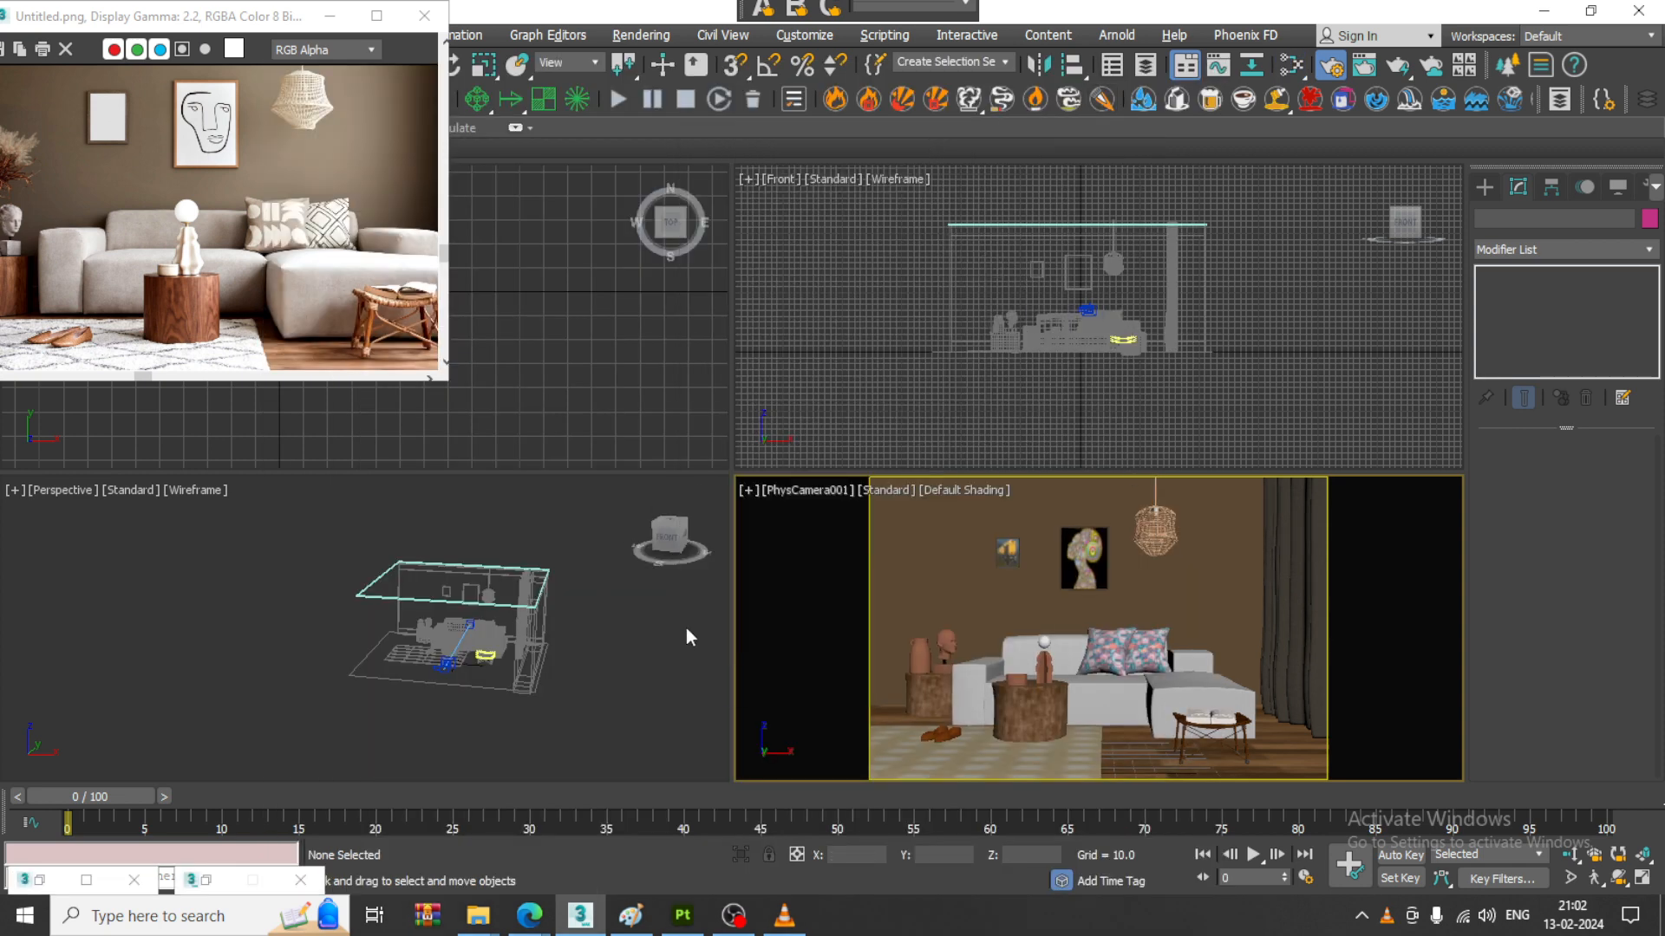
{"action": "left_click", "coordinate": [1095, 344]}
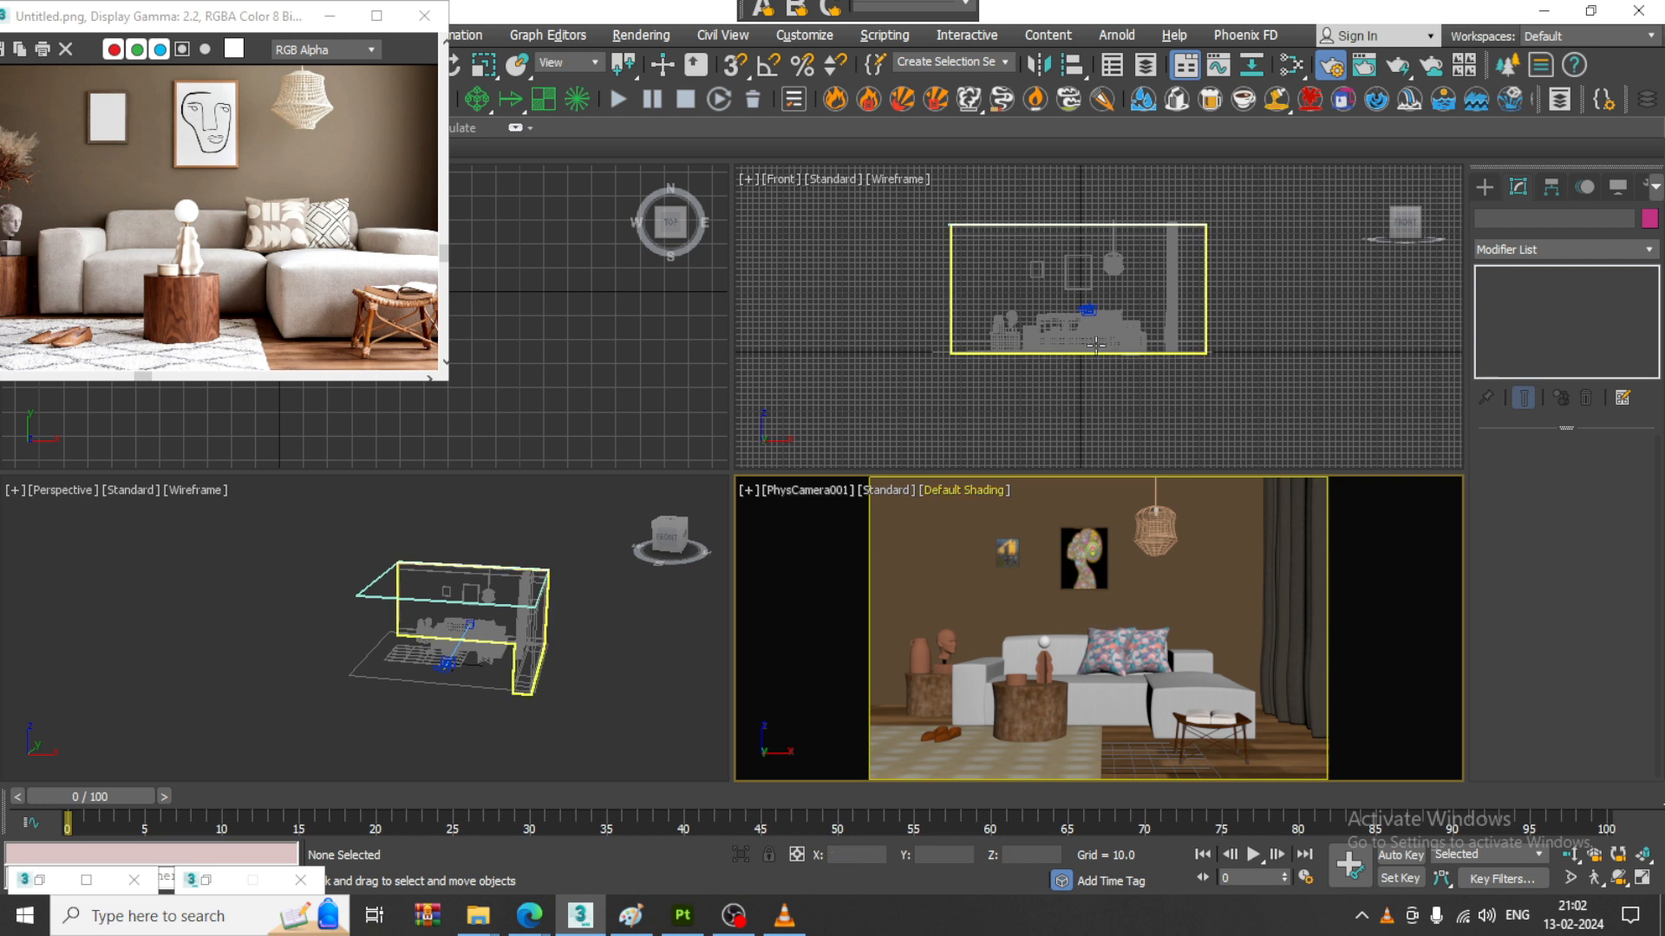
{"action": "left_click", "coordinate": [1261, 345]}
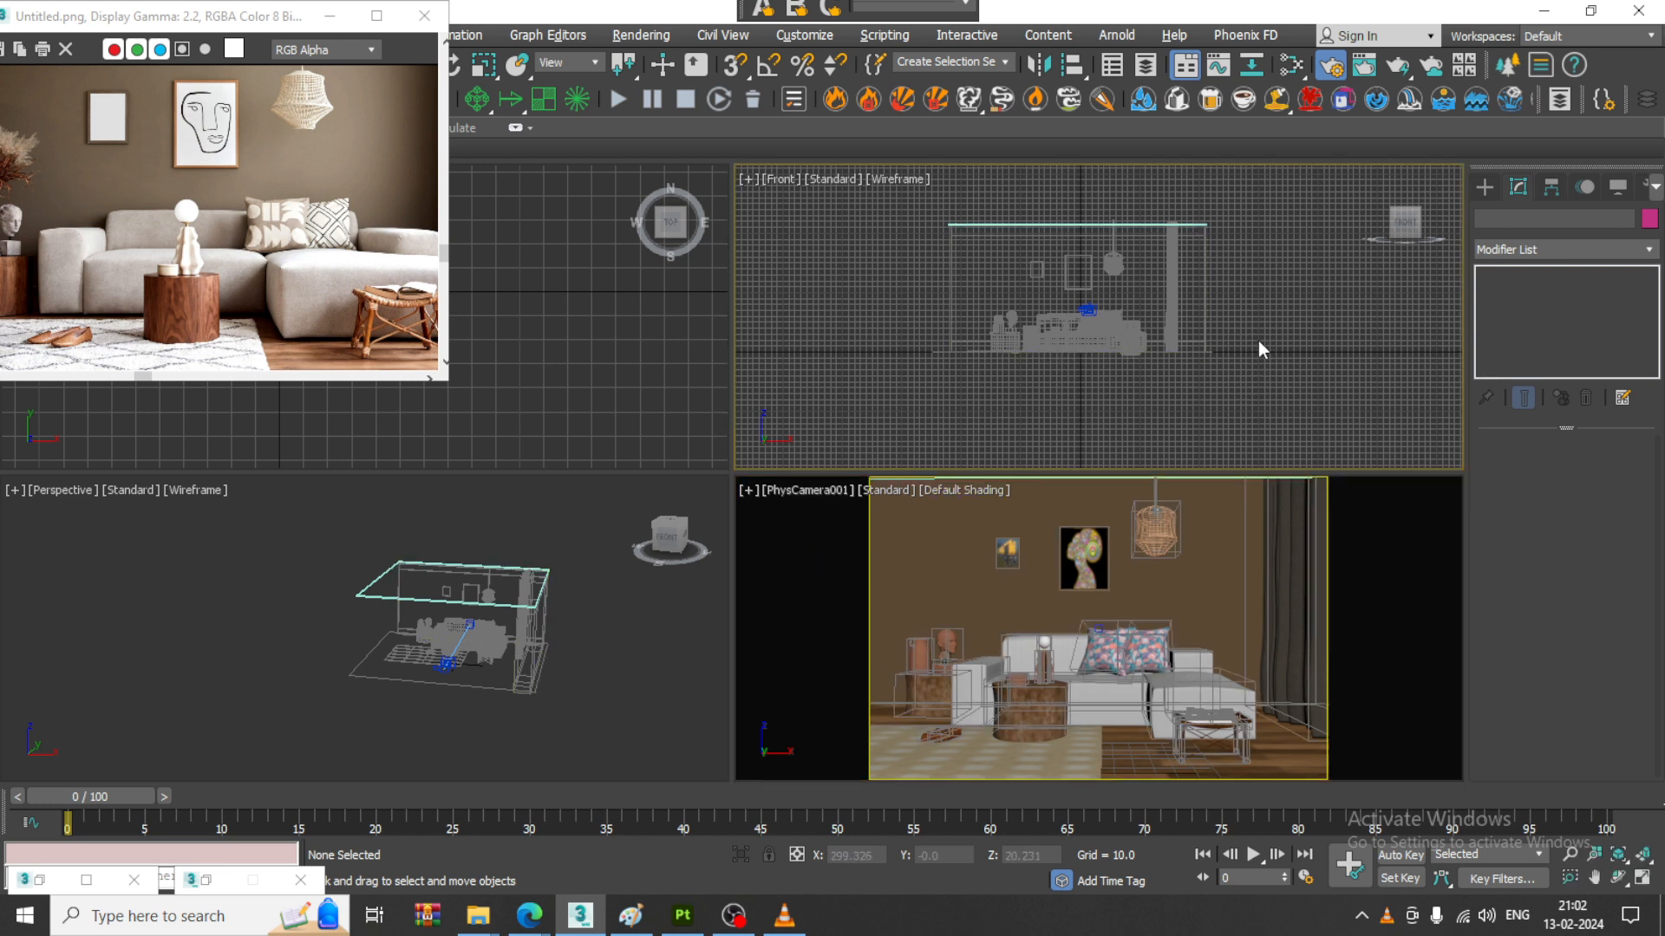
{"action": "middle_click_drag", "start_coordinate": [1218, 316], "coordinate": [1289, 323]}
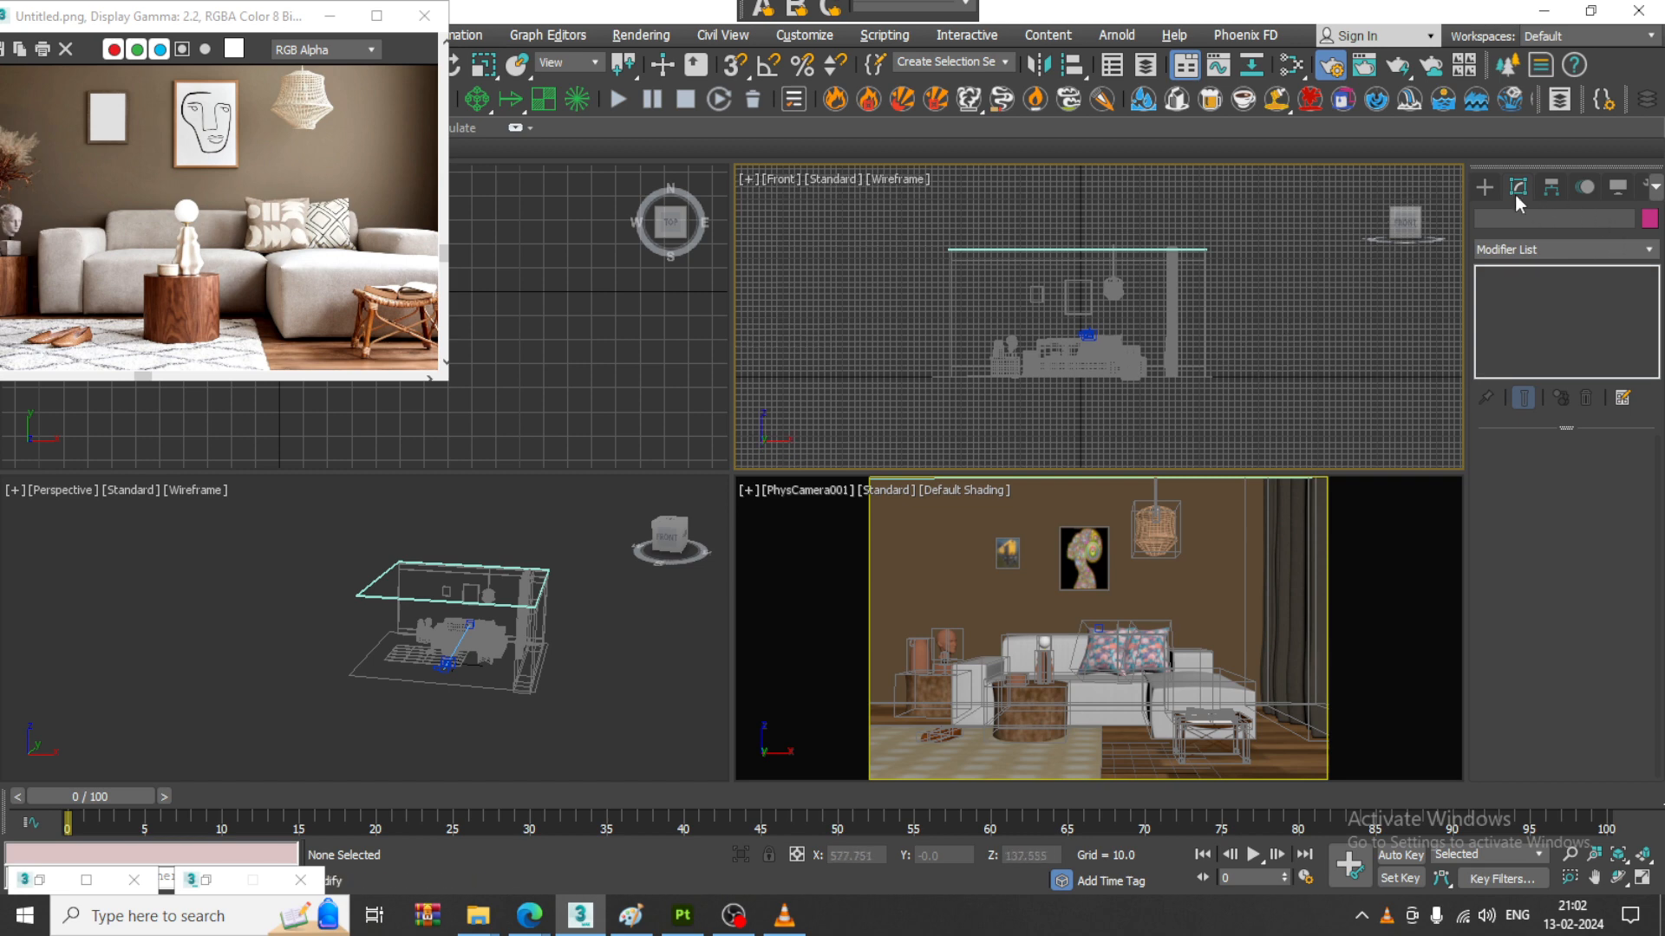
- Create a V-Ray Sun in the front view, aimed diagonally down at the sofa, with an automatic VRaySky environment map, and show its parameters
{"action": "left_click", "coordinate": [1484, 187]}
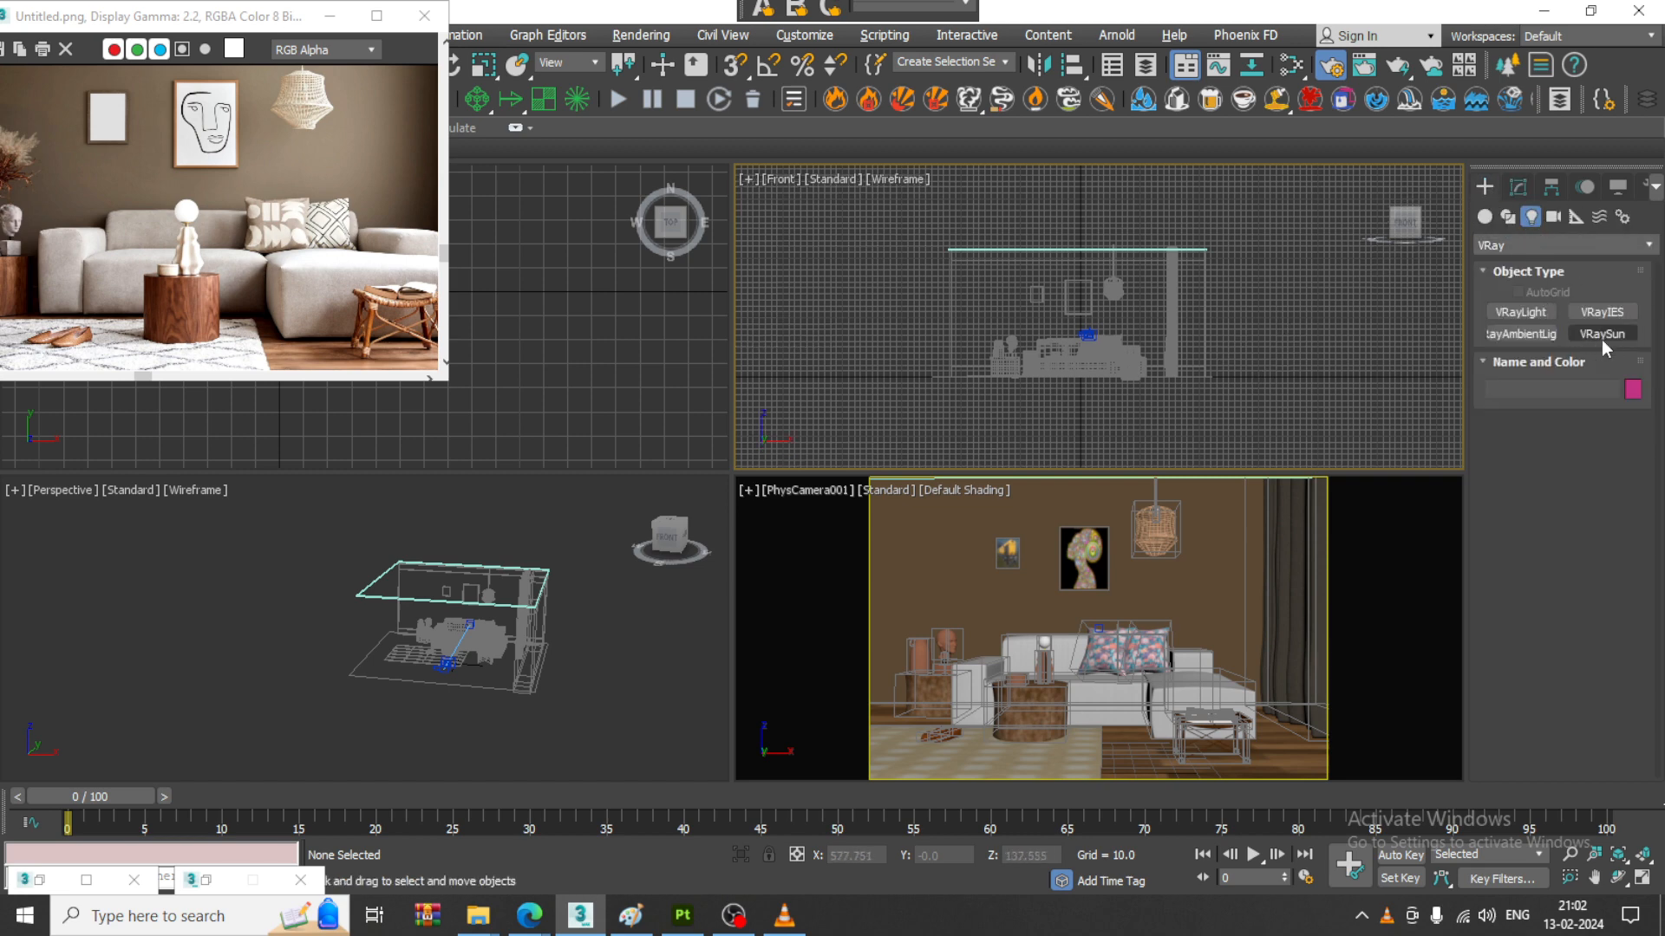
{"action": "left_click", "coordinate": [1601, 334]}
{"action": "middle_click_drag", "start_coordinate": [1198, 297], "coordinate": [1102, 304]}
{"action": "key", "text": "alt+w"}
{"action": "middle_click_drag", "start_coordinate": [877, 393], "coordinate": [950, 376]}
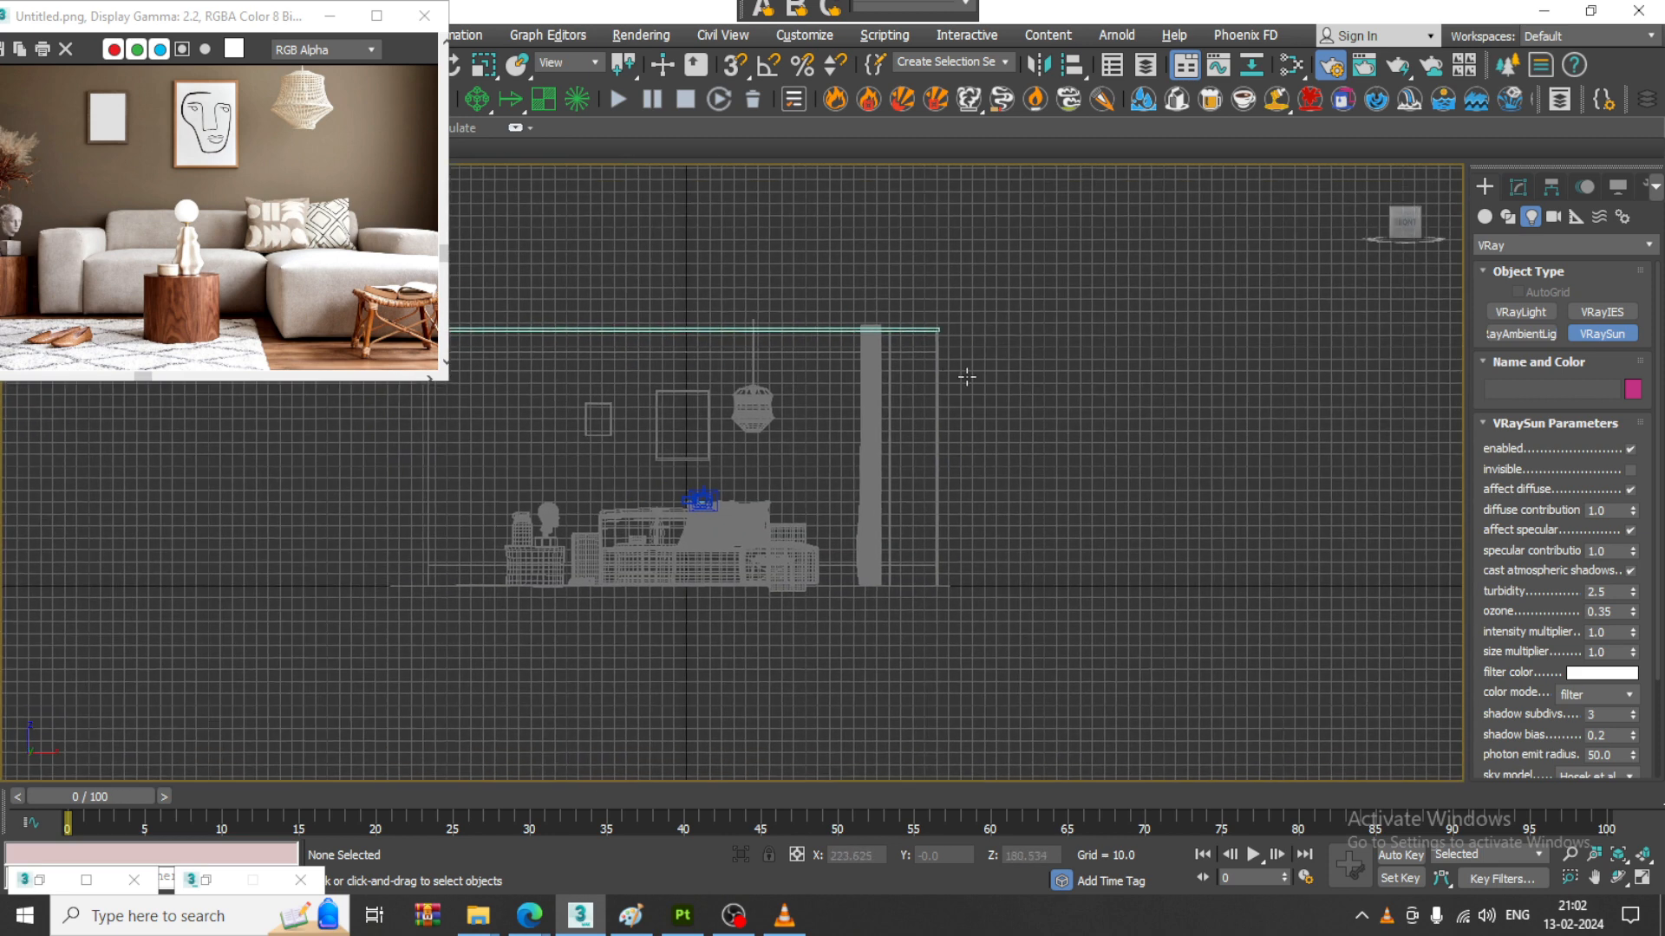
{"action": "left_click_drag", "start_coordinate": [1320, 271], "coordinate": [726, 551]}
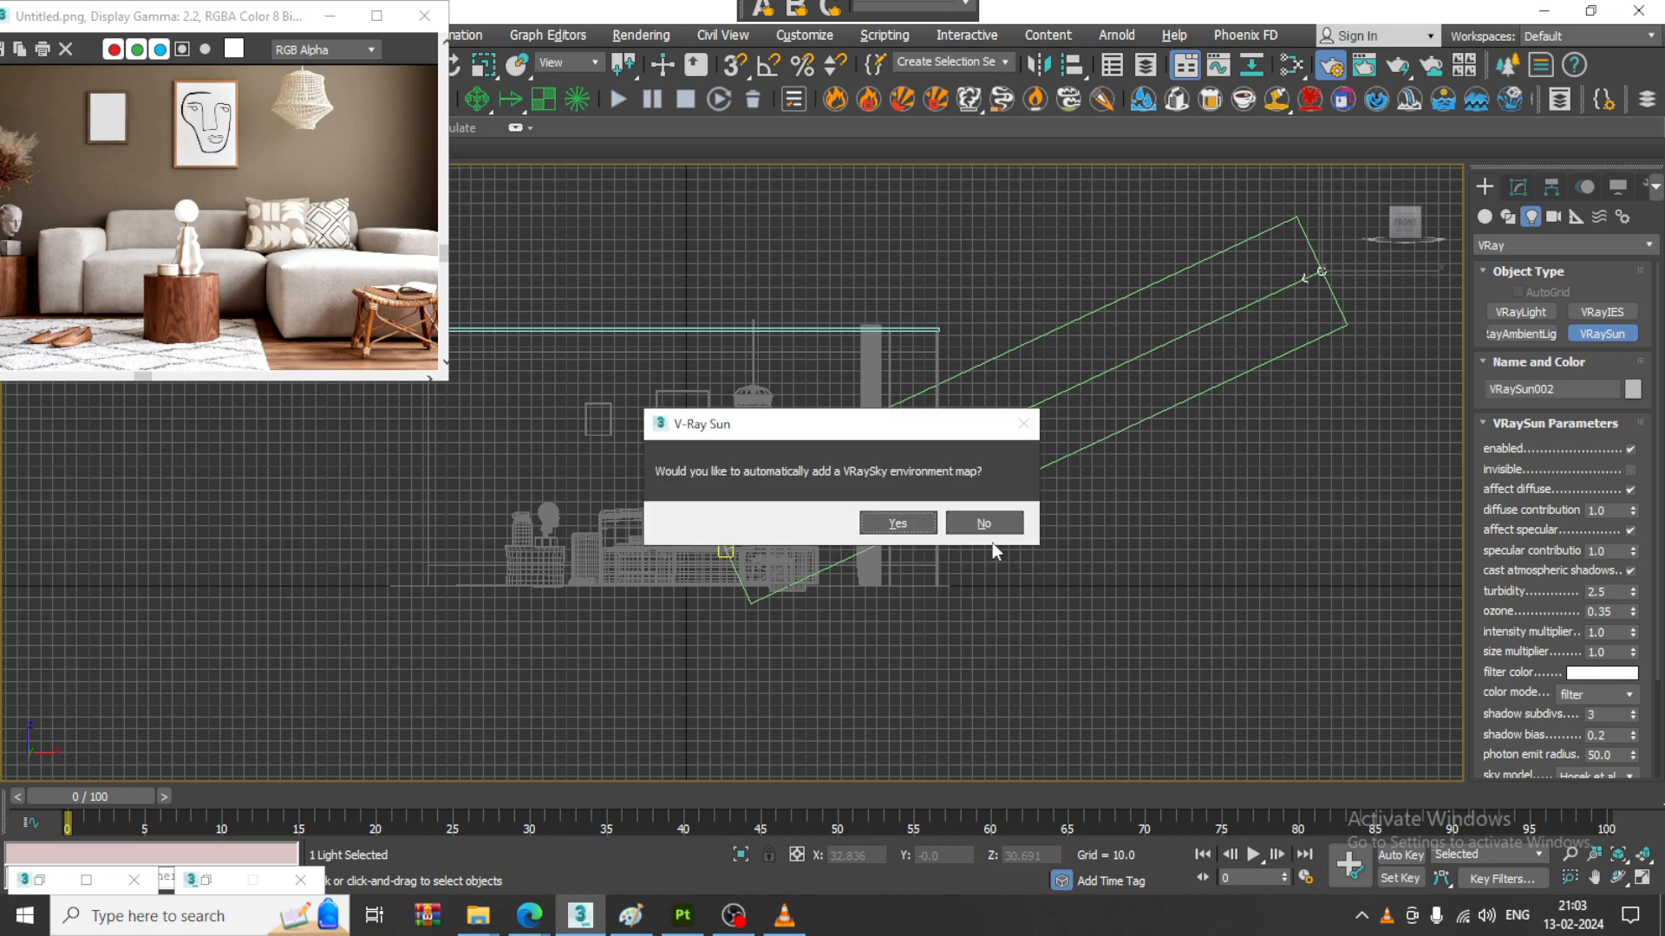
{"action": "left_click", "coordinate": [902, 522]}
{"action": "left_click", "coordinate": [903, 522]}
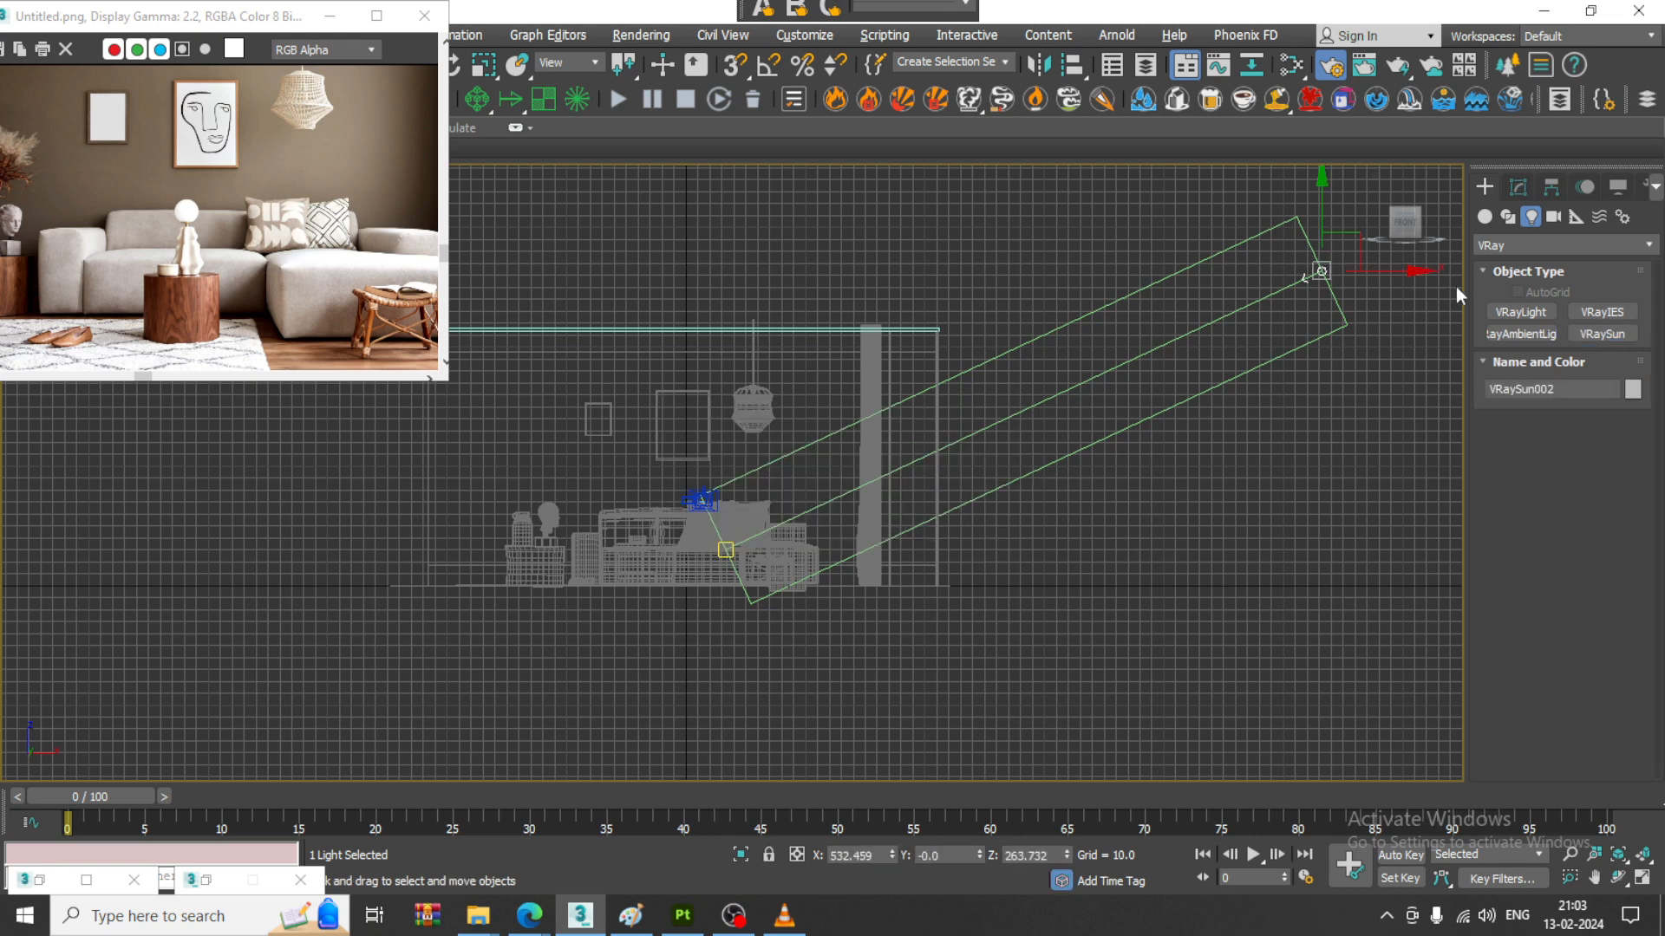
{"action": "left_click", "coordinate": [1518, 186]}
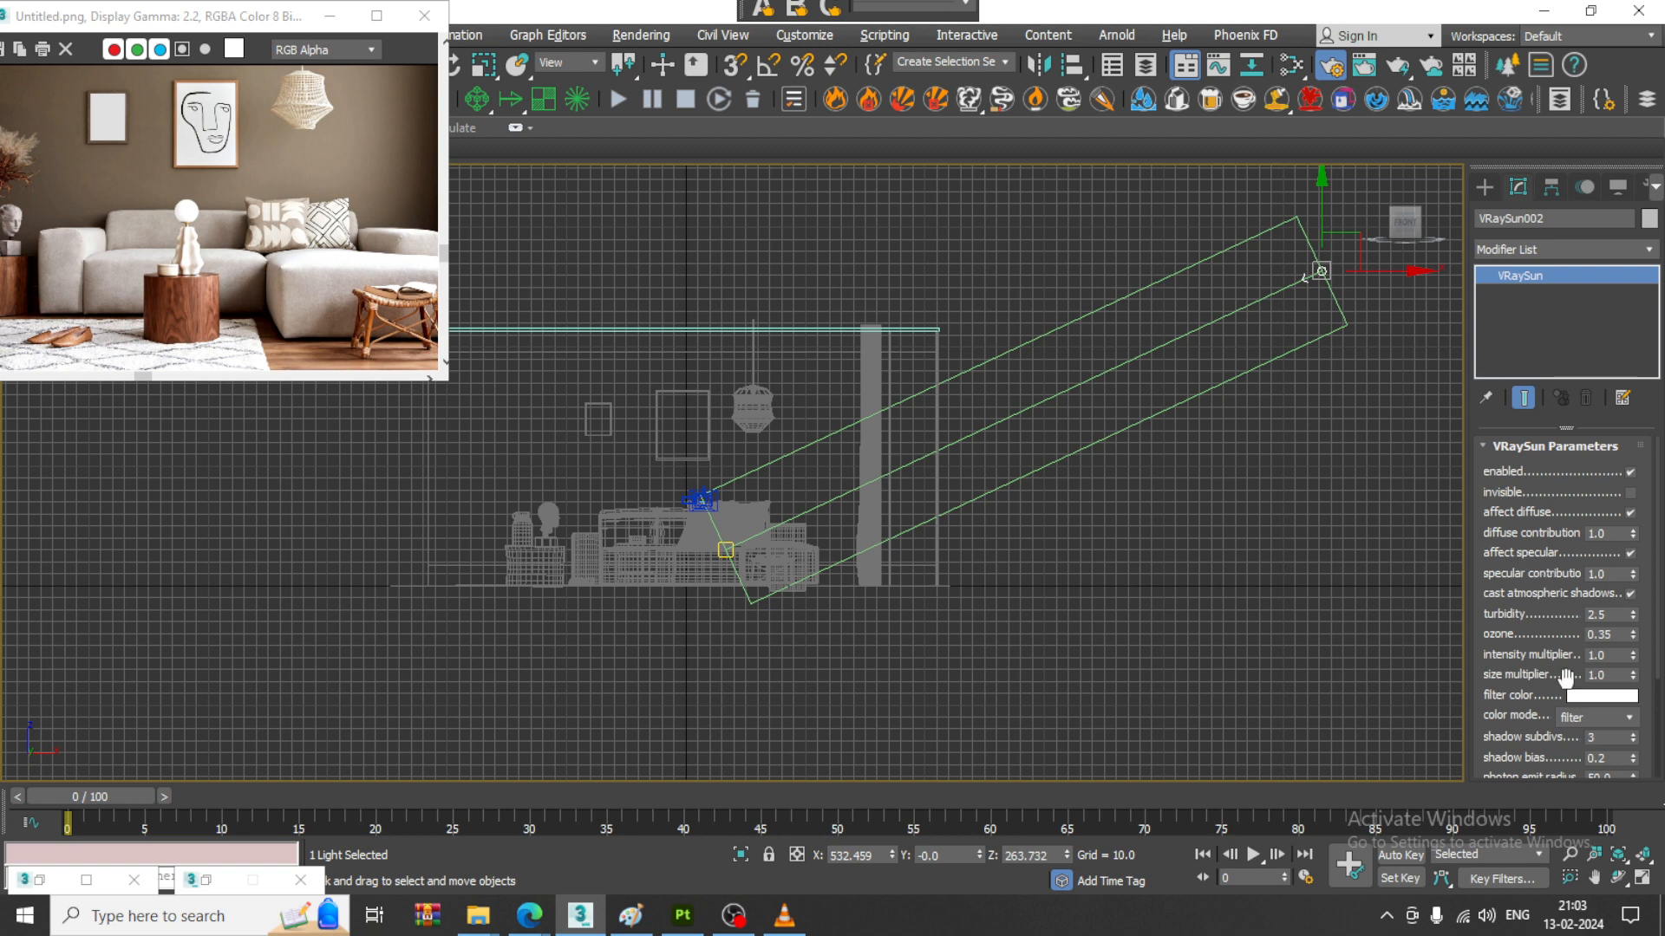
- Unhide all objects, select the existing V-Ray Sun and check its filter color without changing it
{"action": "left_click", "coordinate": [1302, 415]}
{"action": "right_click", "coordinate": [1308, 417]}
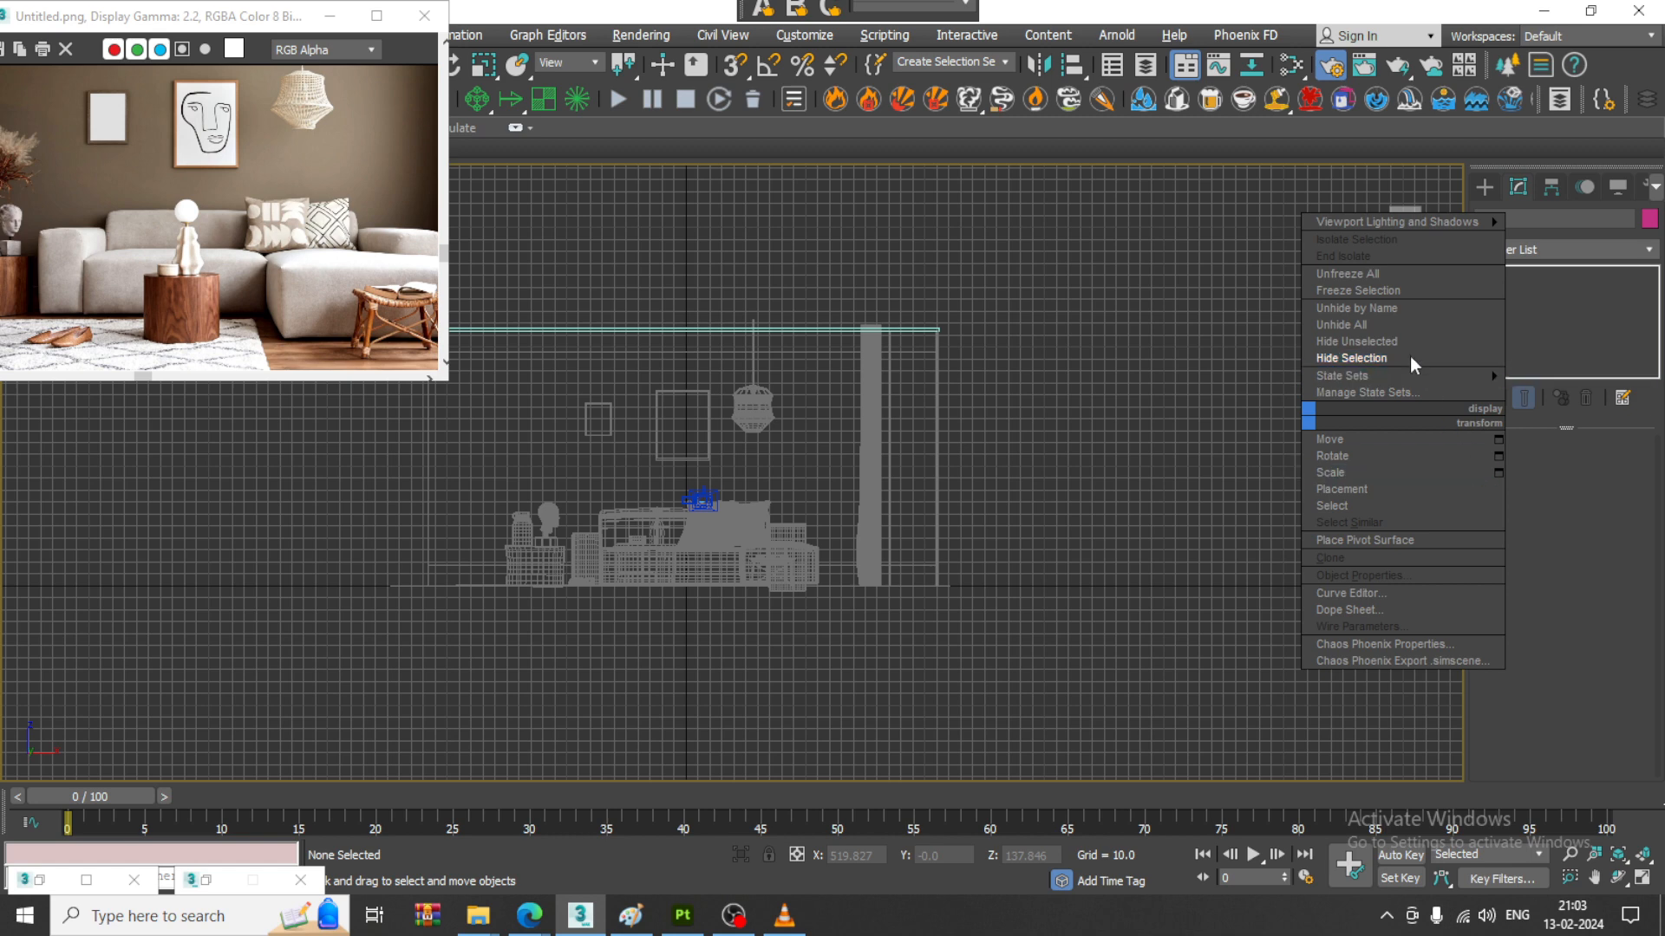
{"action": "left_click", "coordinate": [1379, 324]}
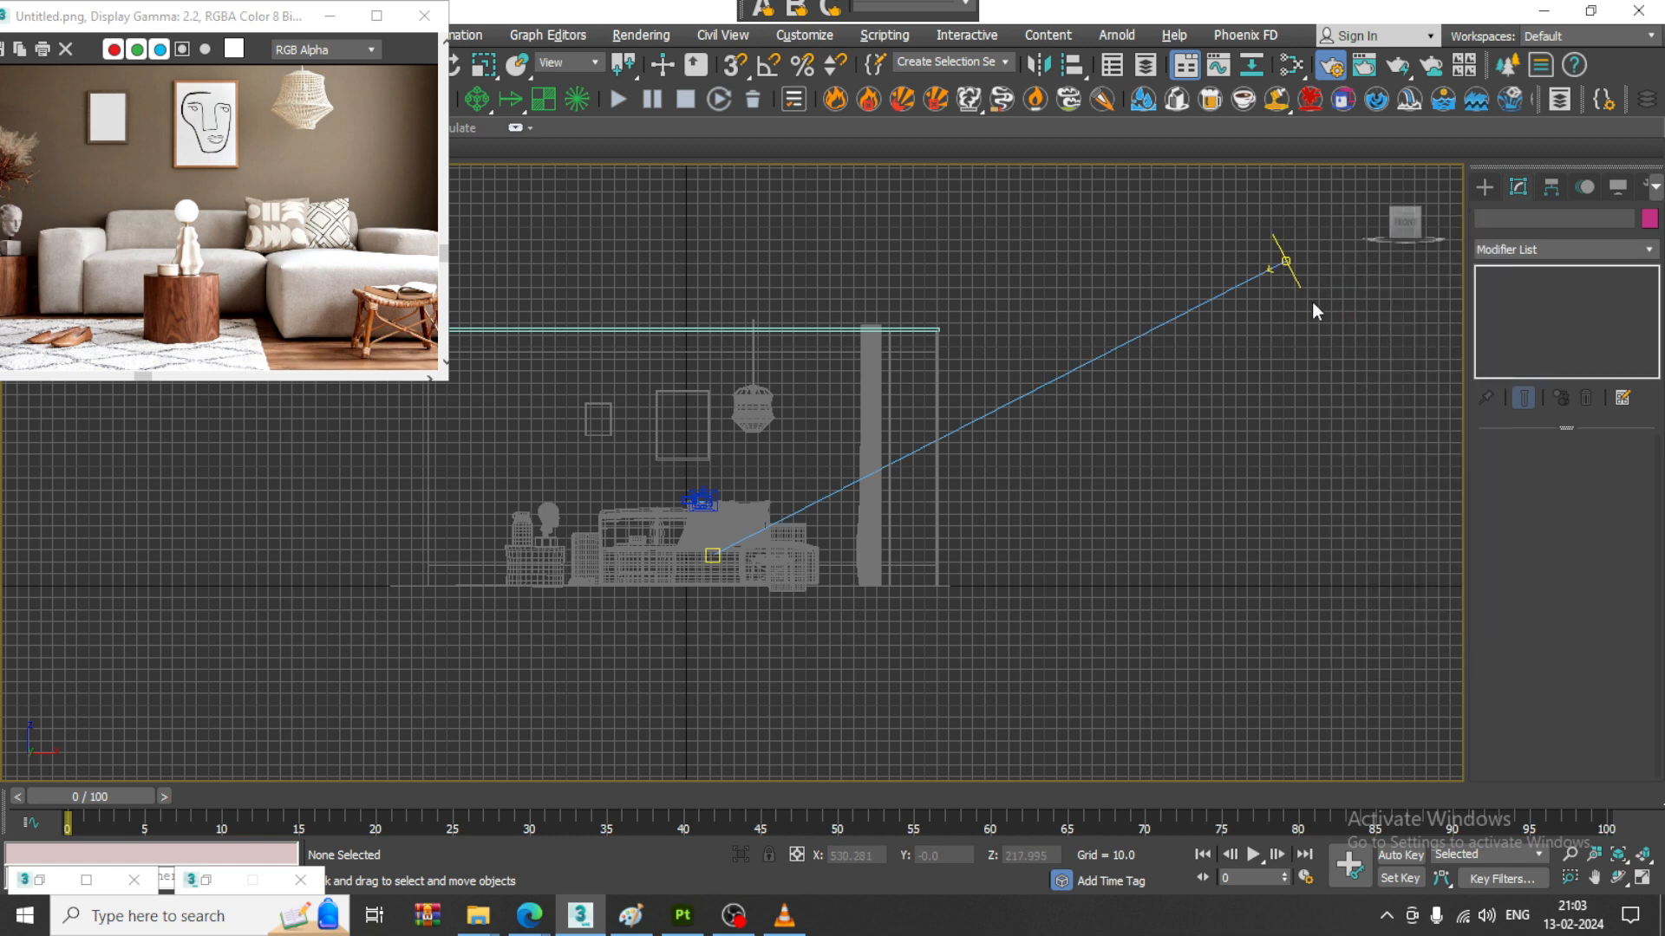
{"action": "left_click", "coordinate": [1284, 263]}
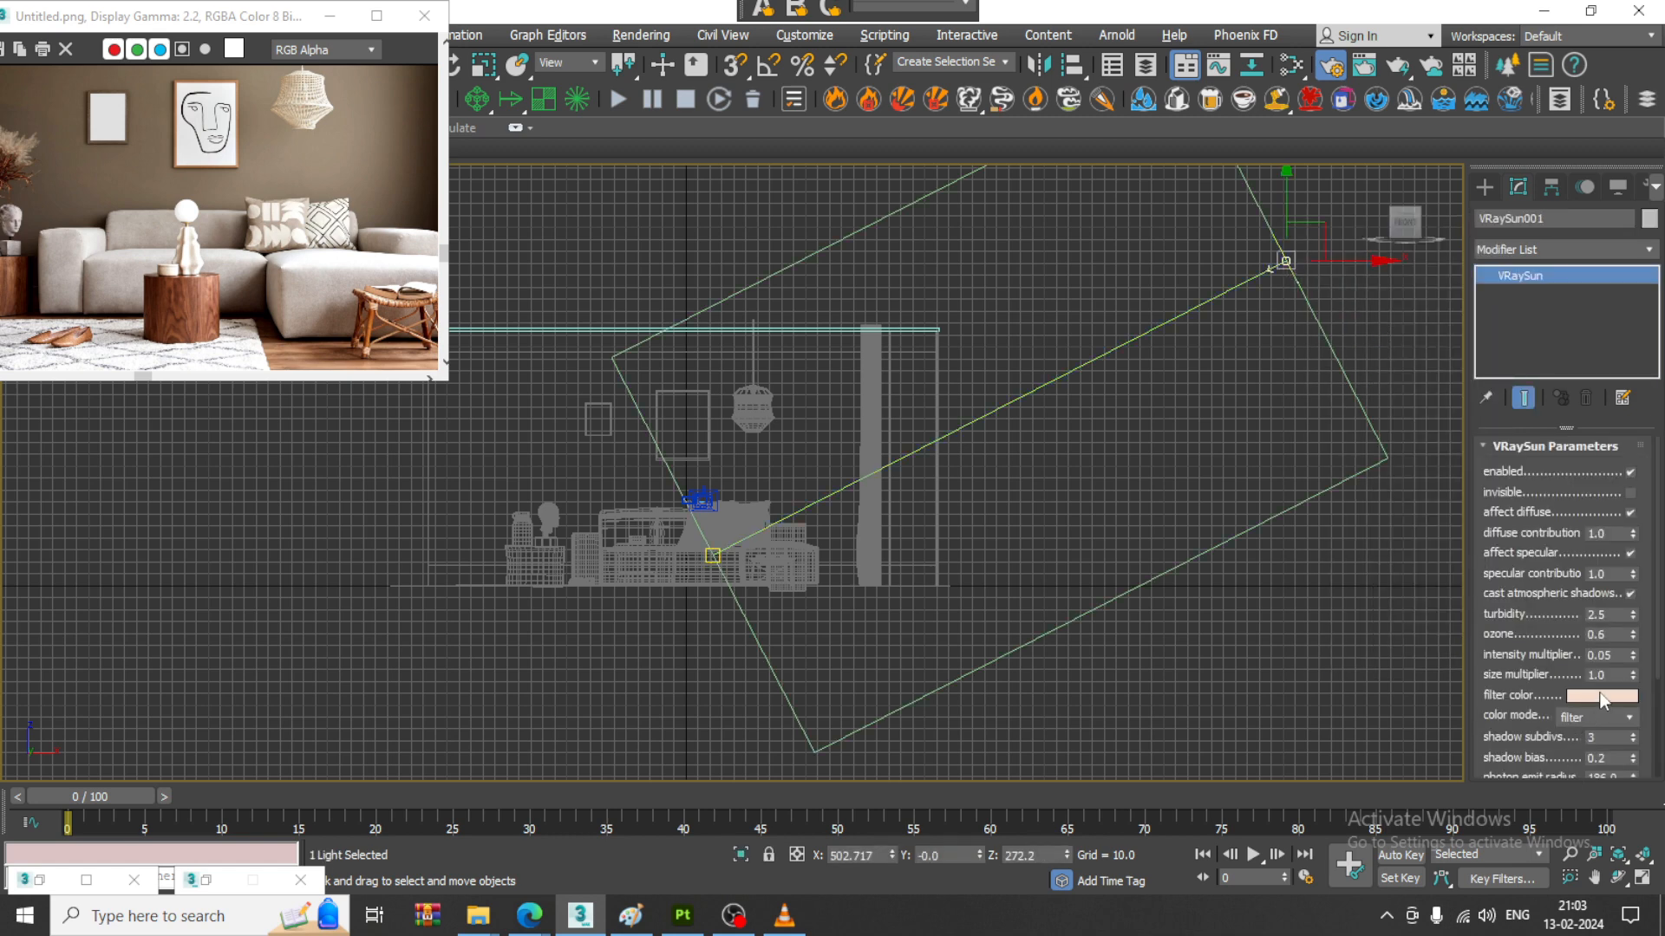
{"action": "left_click", "coordinate": [1603, 696]}
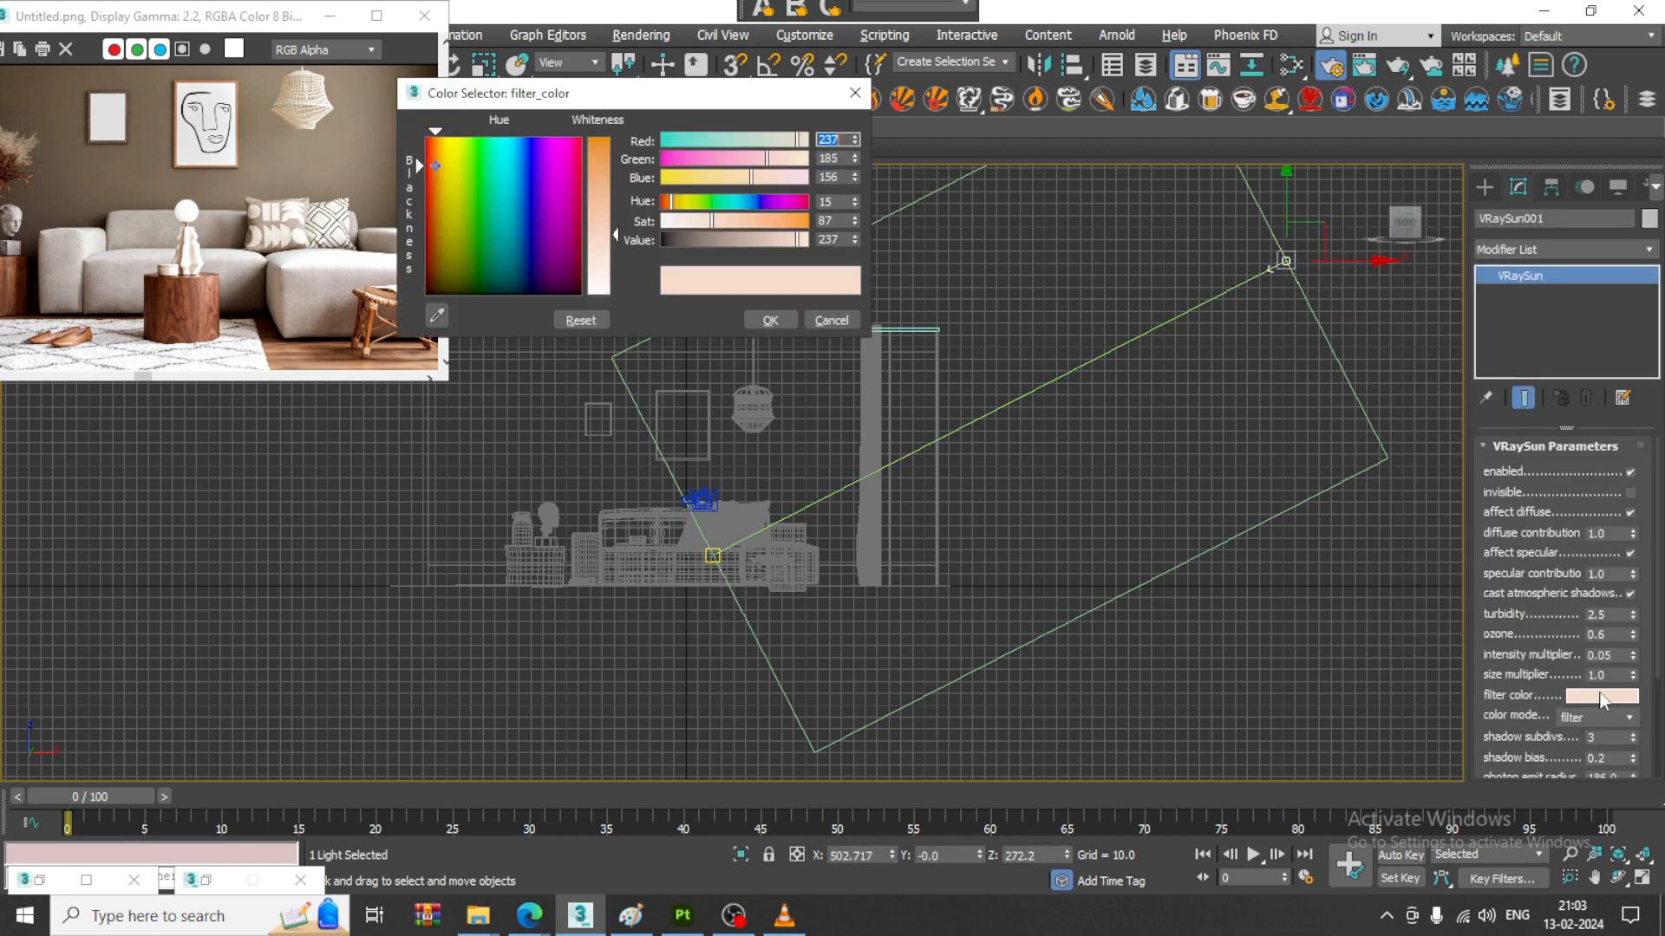
{"action": "left_click", "coordinate": [834, 321]}
- Display the perspective view shaded and examine how the V-Ray Sun and its target are aimed through the room's side opening
{"action": "key", "text": "alt+w"}
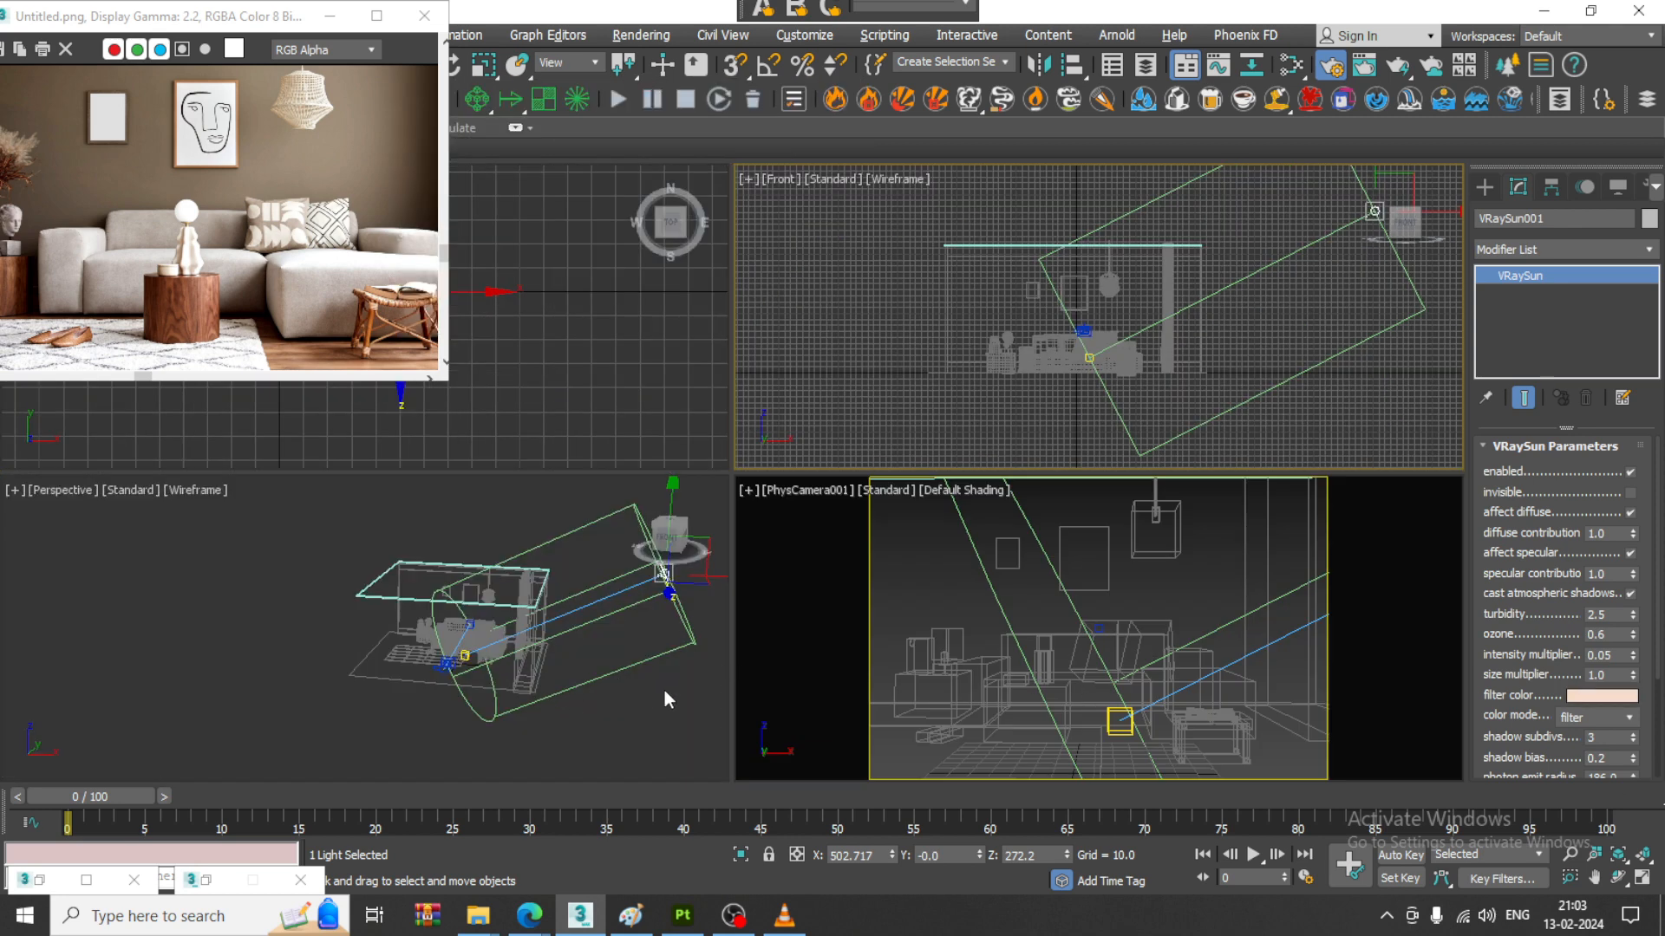
{"action": "middle_click_drag", "start_coordinate": [664, 690], "coordinate": [871, 538], "text": "alt"}
{"action": "key", "text": "alt+w"}
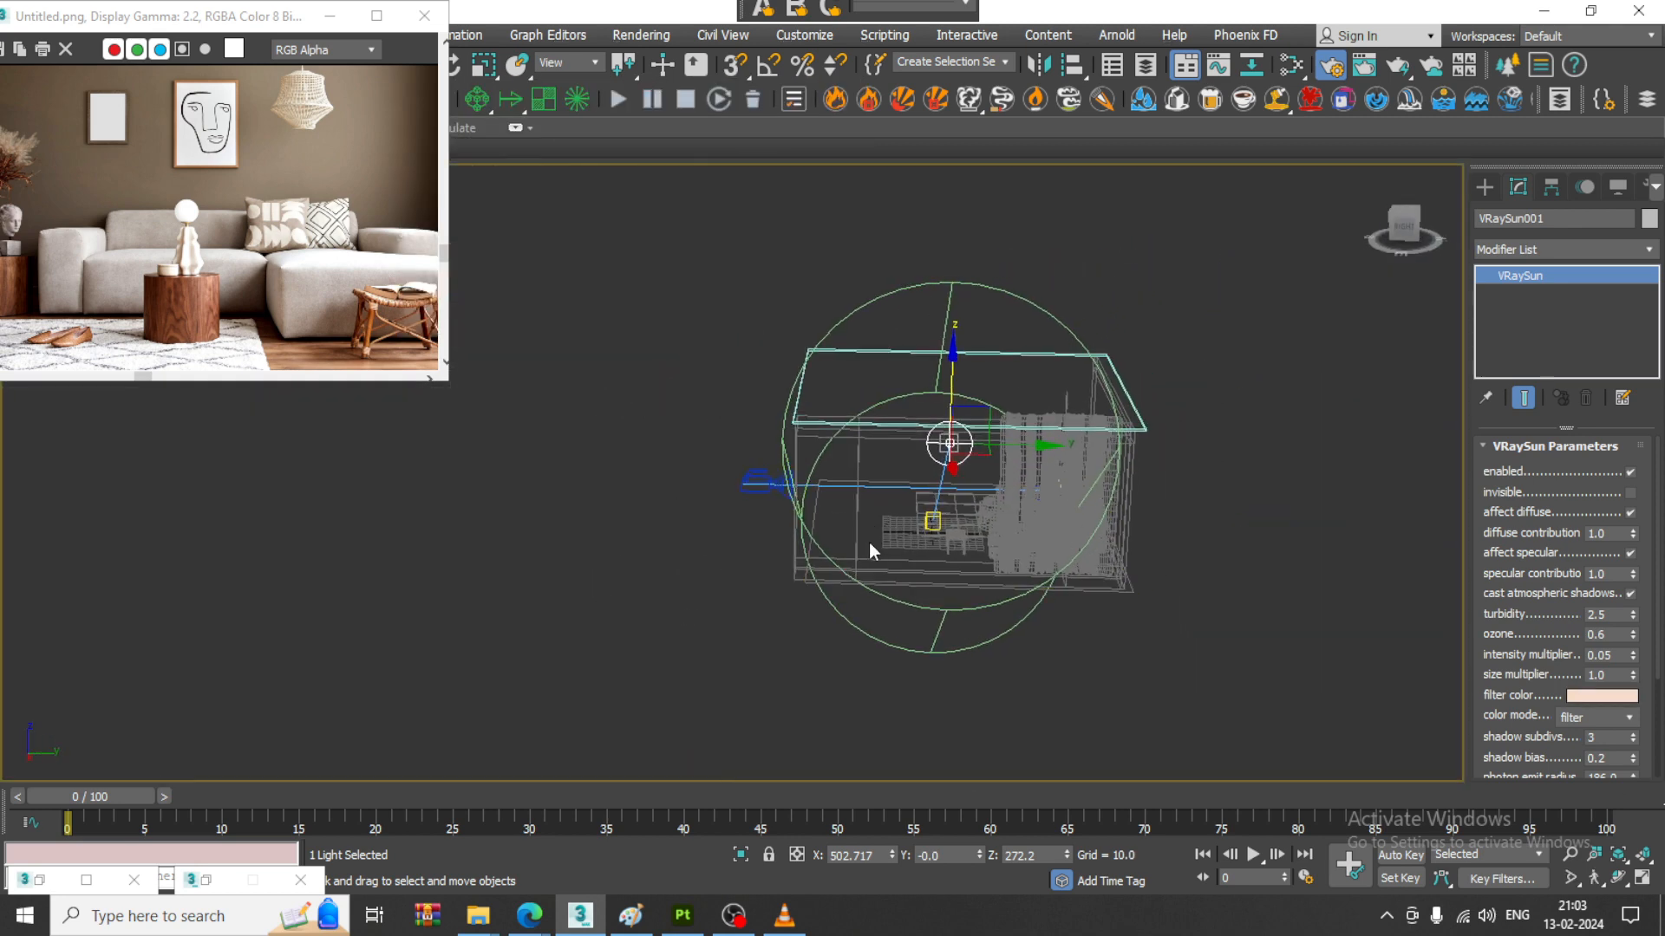
{"action": "key", "text": "F3"}
{"action": "mouse_move", "coordinate": [1036, 544]}
{"action": "middle_mouse_down"}
{"action": "mouse_move", "coordinate": [956, 541]}
{"action": "mouse_move", "coordinate": [1032, 542]}
{"action": "mouse_move", "coordinate": [1019, 532]}
{"action": "middle_mouse_up"}
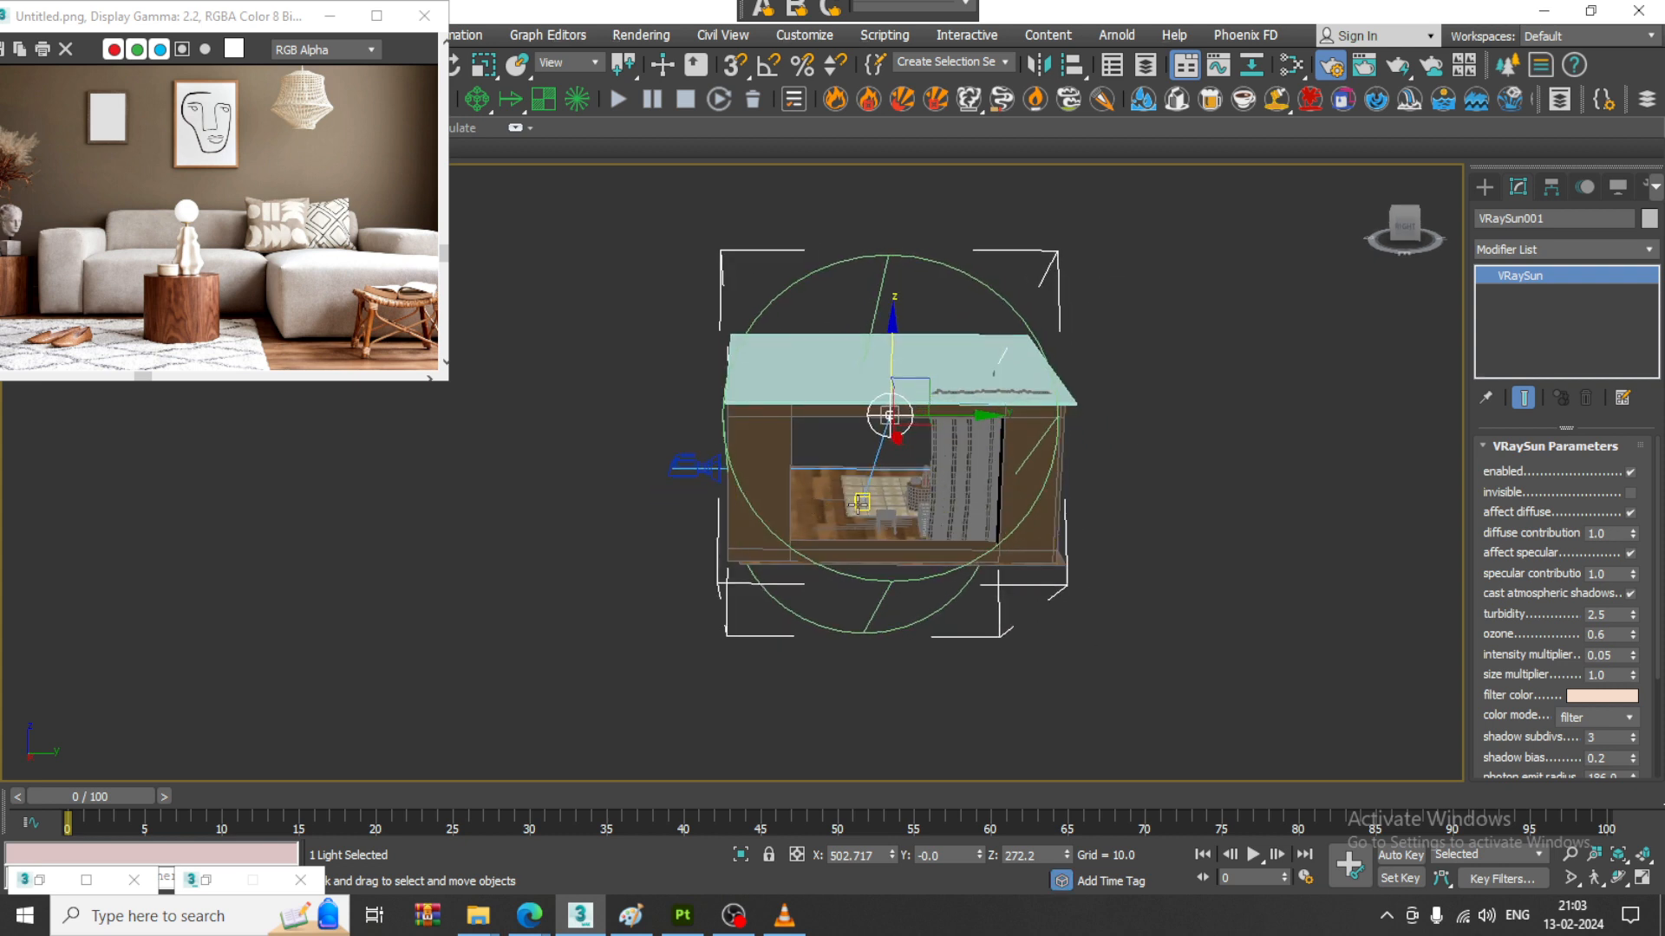
{"action": "left_click", "coordinate": [859, 503]}
{"action": "left_click_drag", "start_coordinate": [953, 467], "coordinate": [972, 466]}
{"action": "middle_click_drag", "start_coordinate": [997, 470], "coordinate": [1191, 474], "text": "alt"}
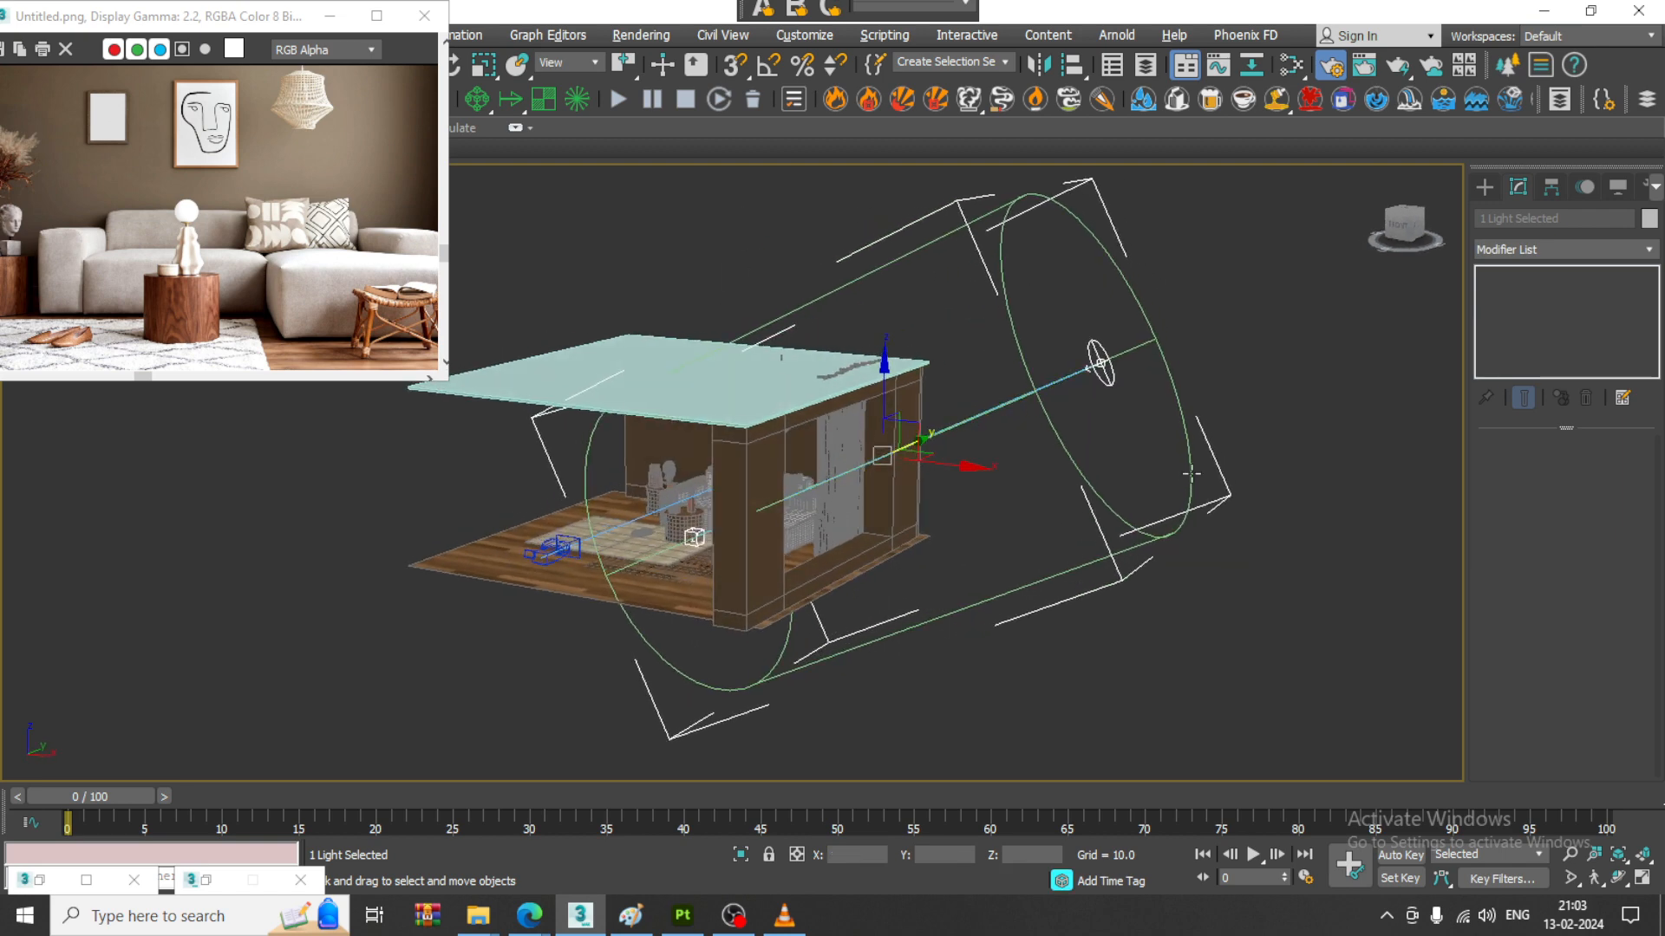
- Select the V-Ray Sun and check its intensity multiplier
{"action": "left_click", "coordinate": [1286, 368]}
{"action": "left_click", "coordinate": [1102, 364]}
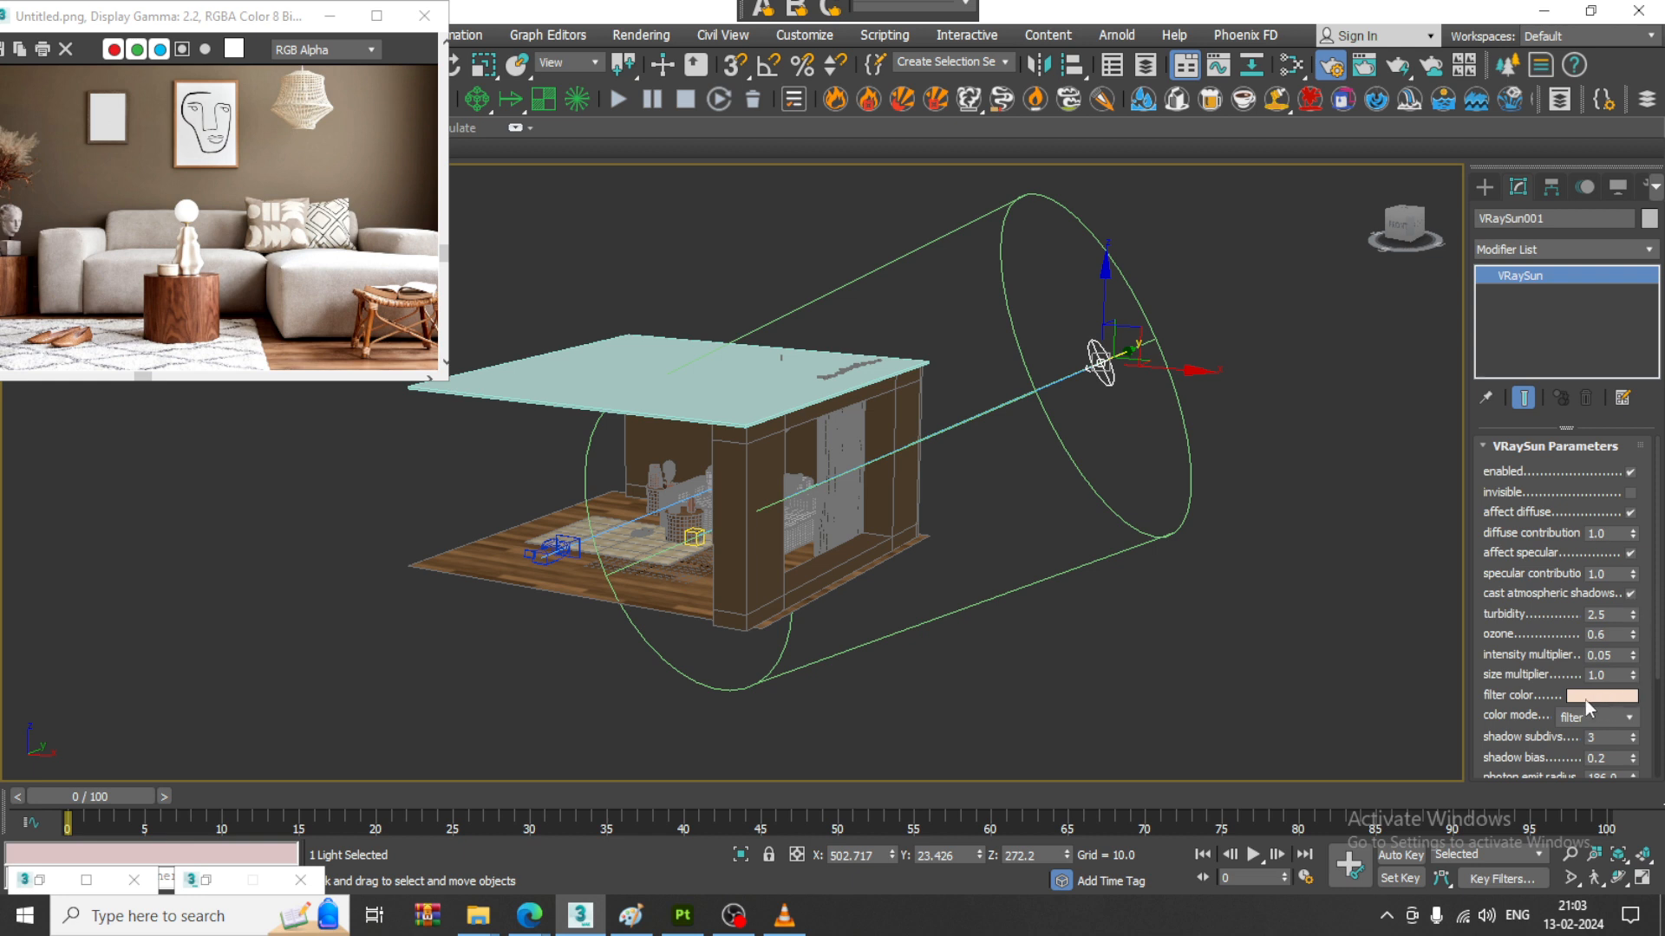
{"action": "double_click", "coordinate": [1619, 654]}
{"action": "left_click", "coordinate": [1287, 531]}
- Maximize the PhysCamera001 view and start V-Ray interactive rendering (IPR) from Render Setup
{"action": "key", "text": "alt+w"}
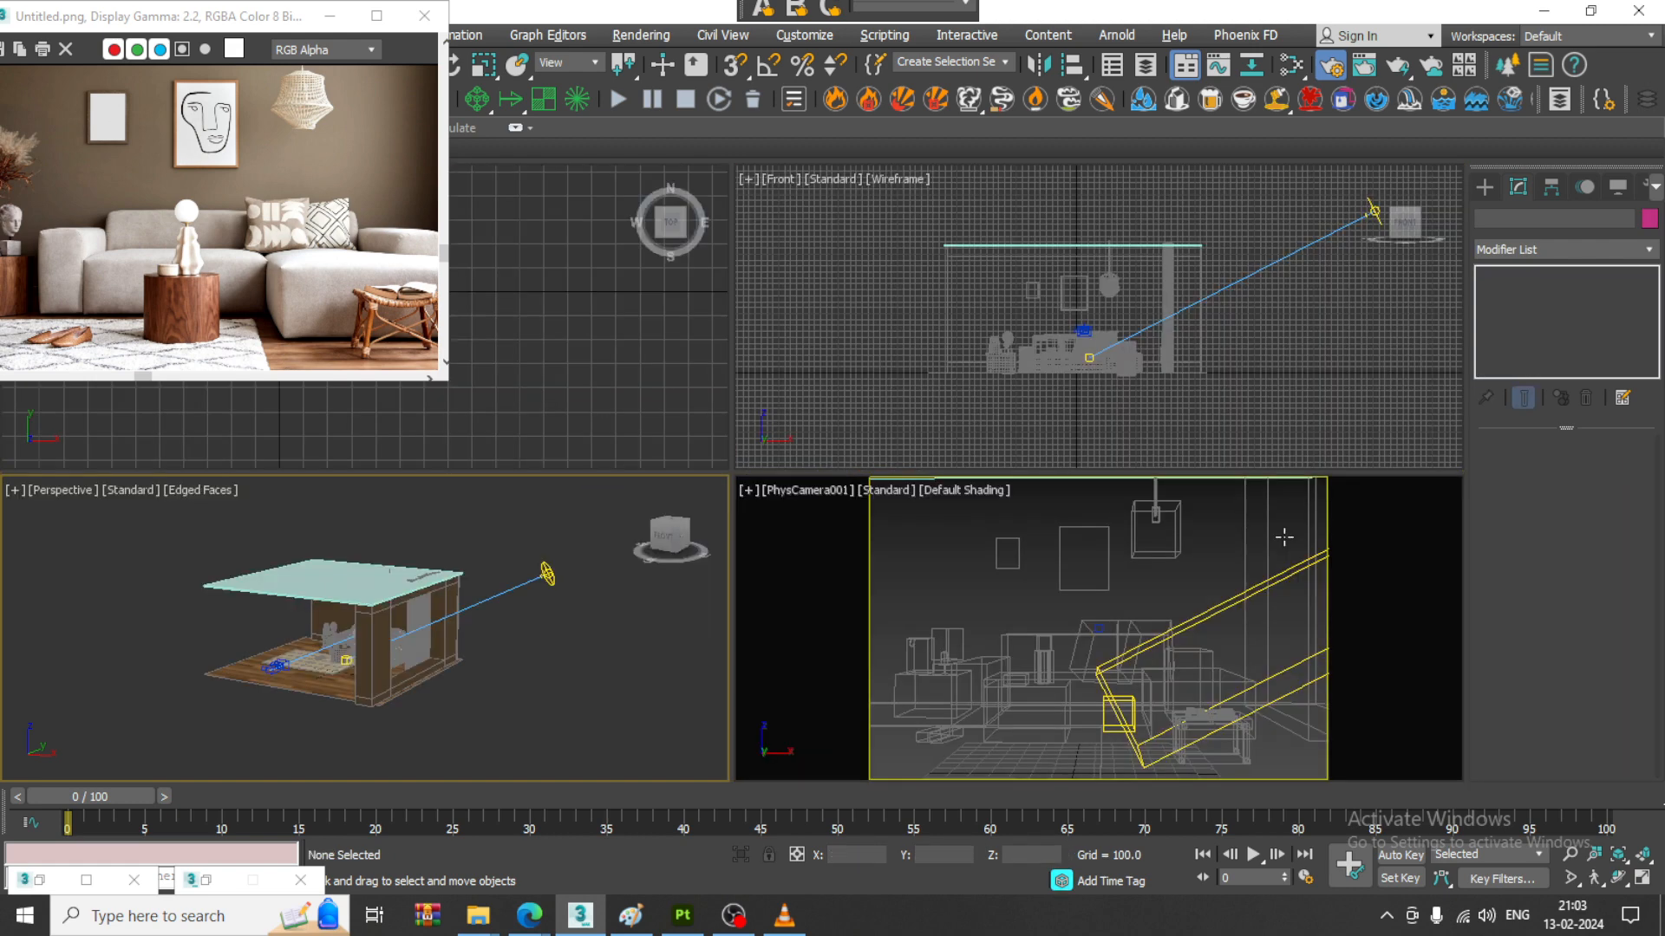
{"action": "left_click", "coordinate": [1171, 584]}
{"action": "key", "text": "alt+w"}
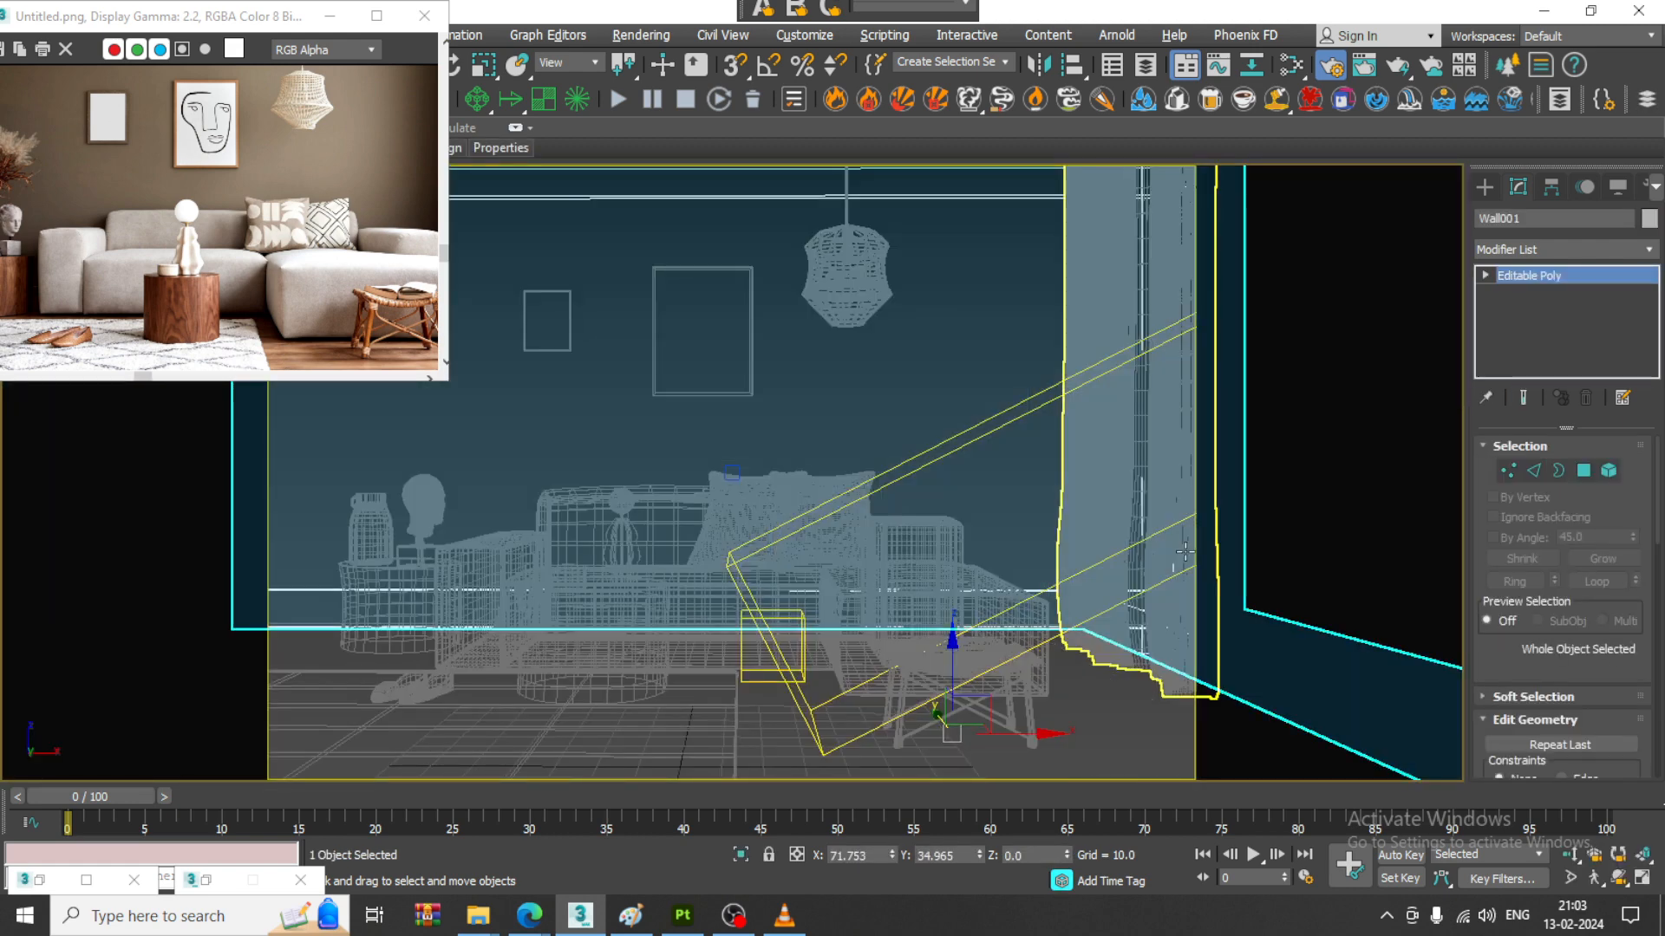
{"action": "left_click", "coordinate": [643, 38]}
{"action": "left_click", "coordinate": [726, 147]}
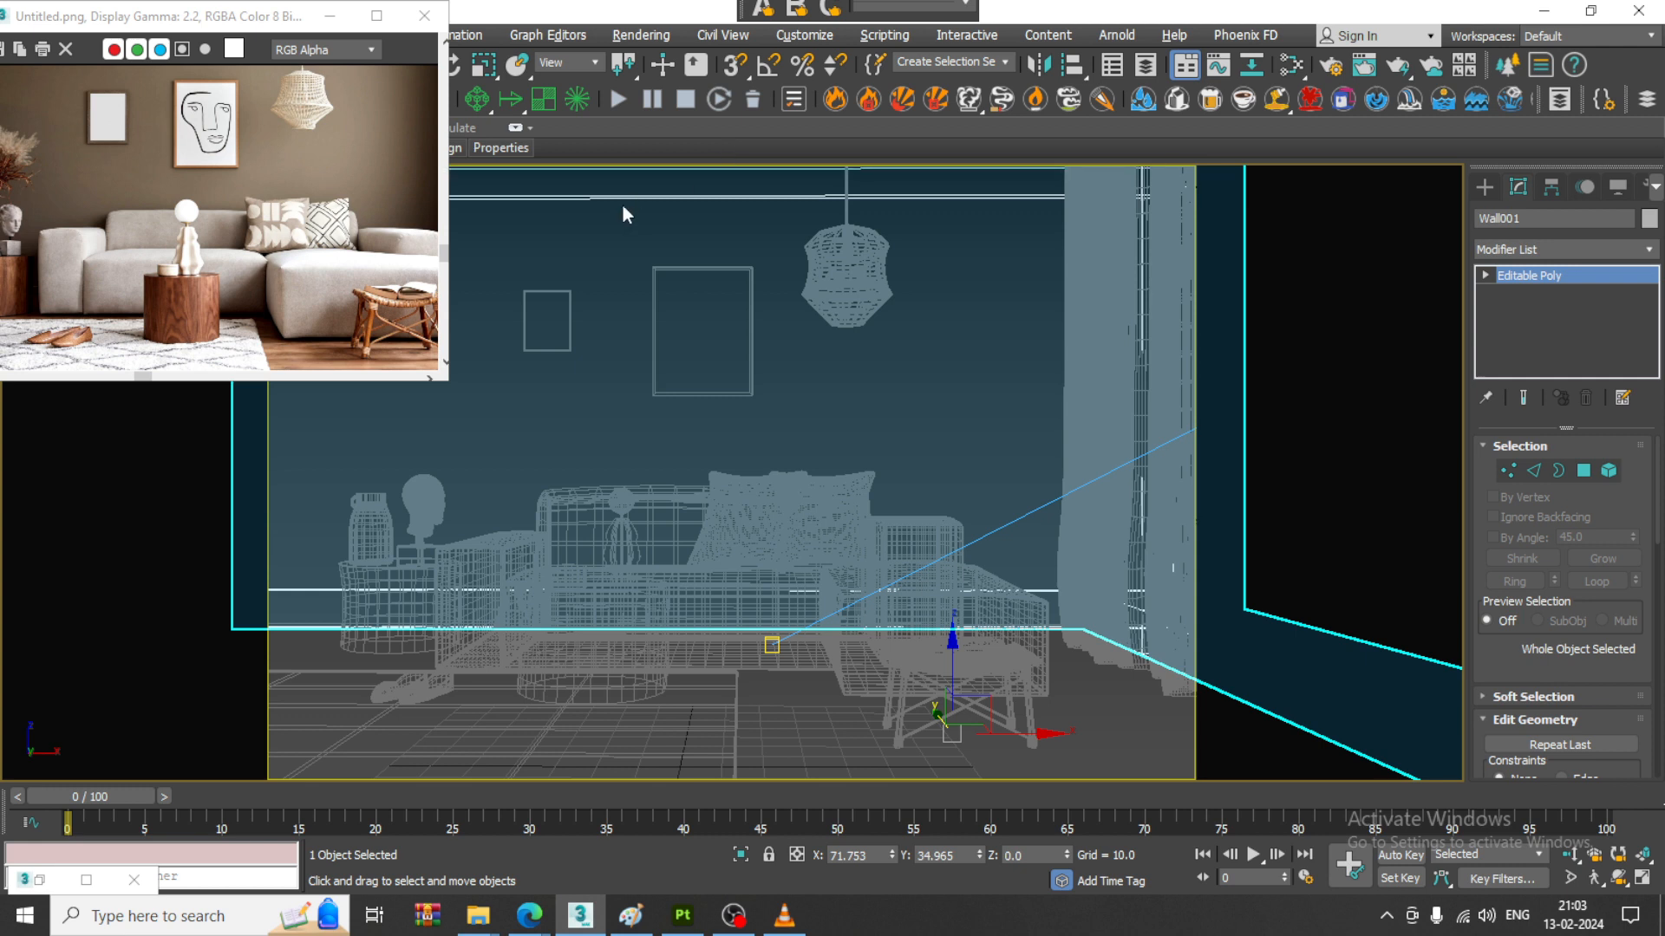
{"action": "left_click", "coordinate": [649, 34]}
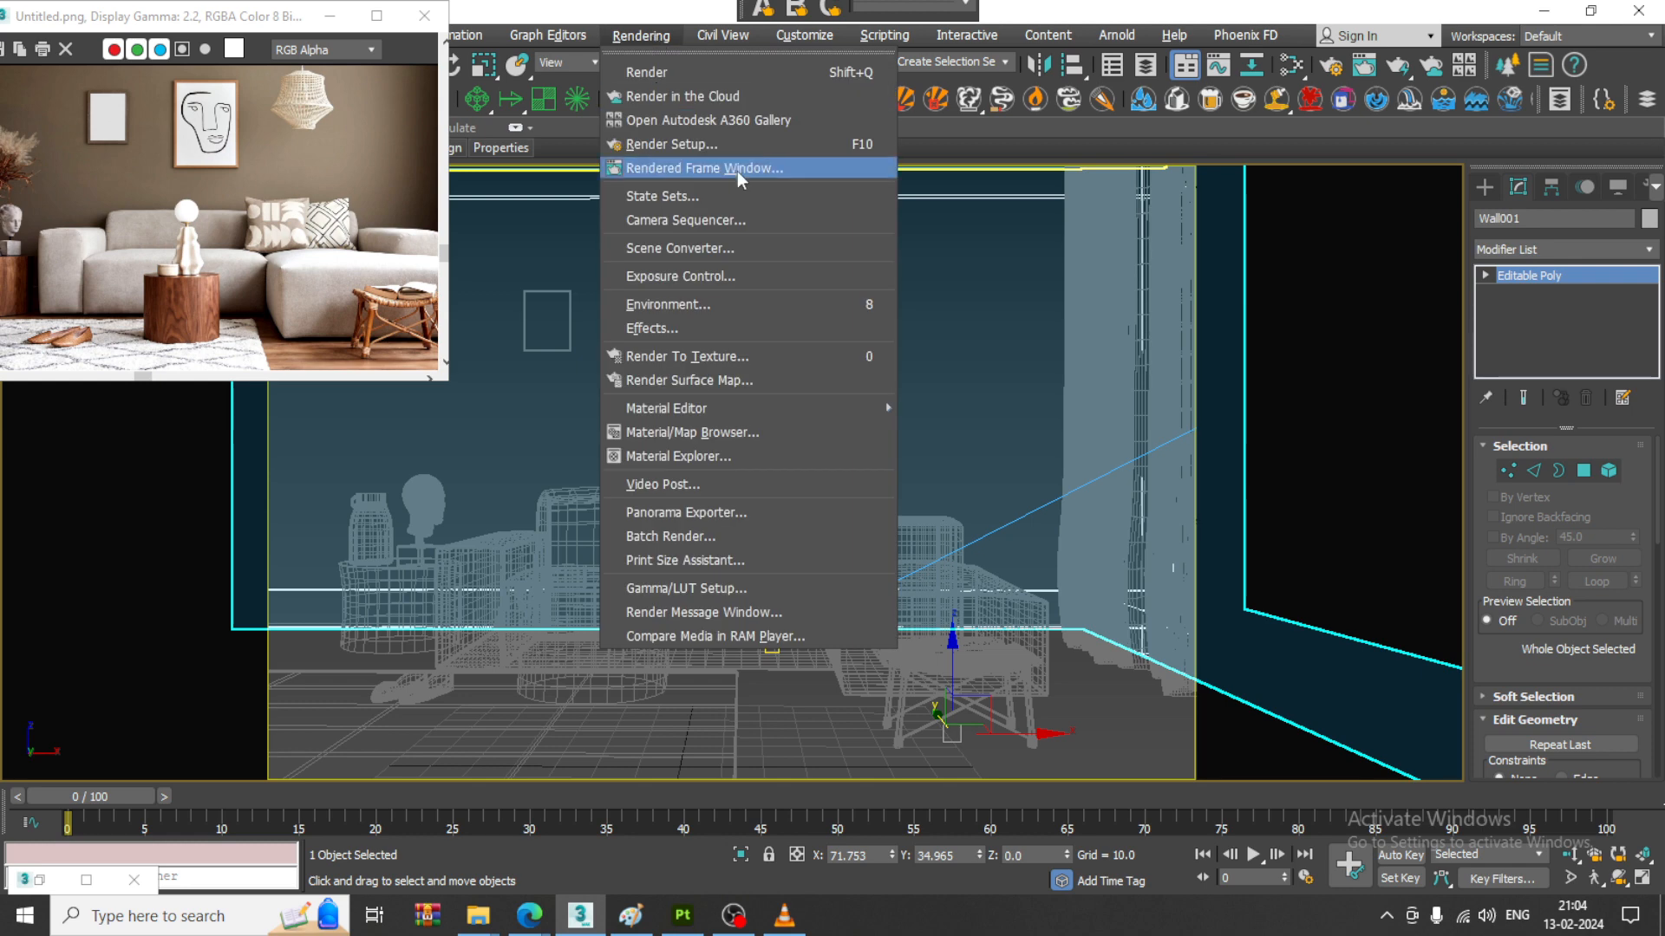
{"action": "left_click", "coordinate": [716, 145]}
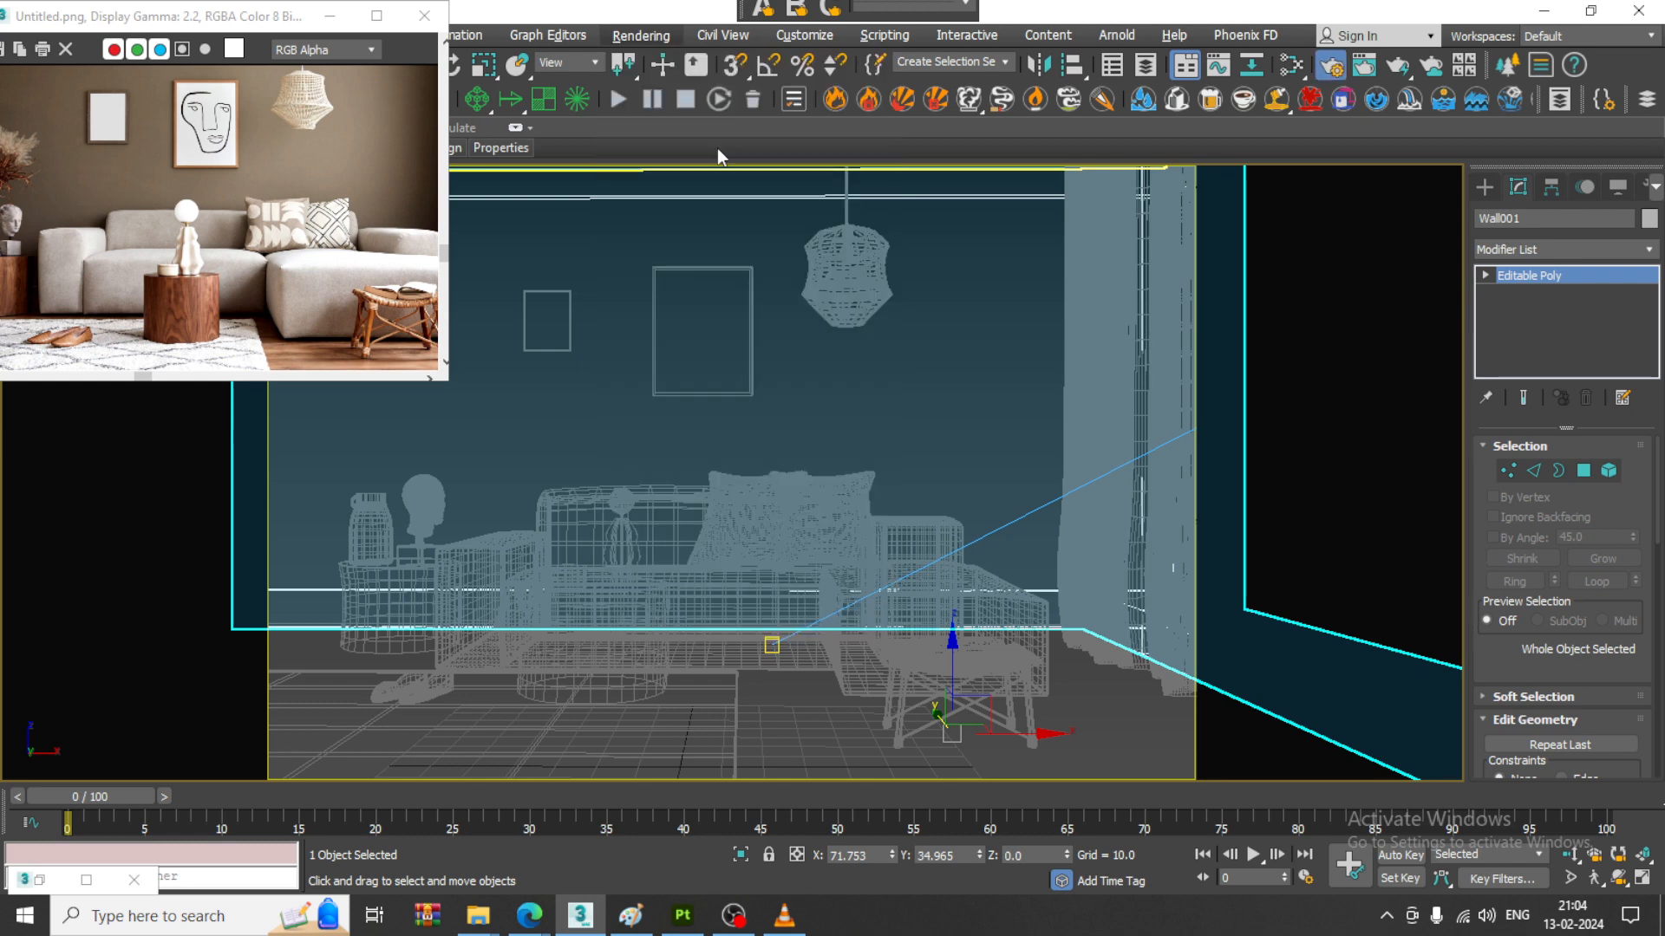
{"action": "left_click", "coordinate": [41, 881]}
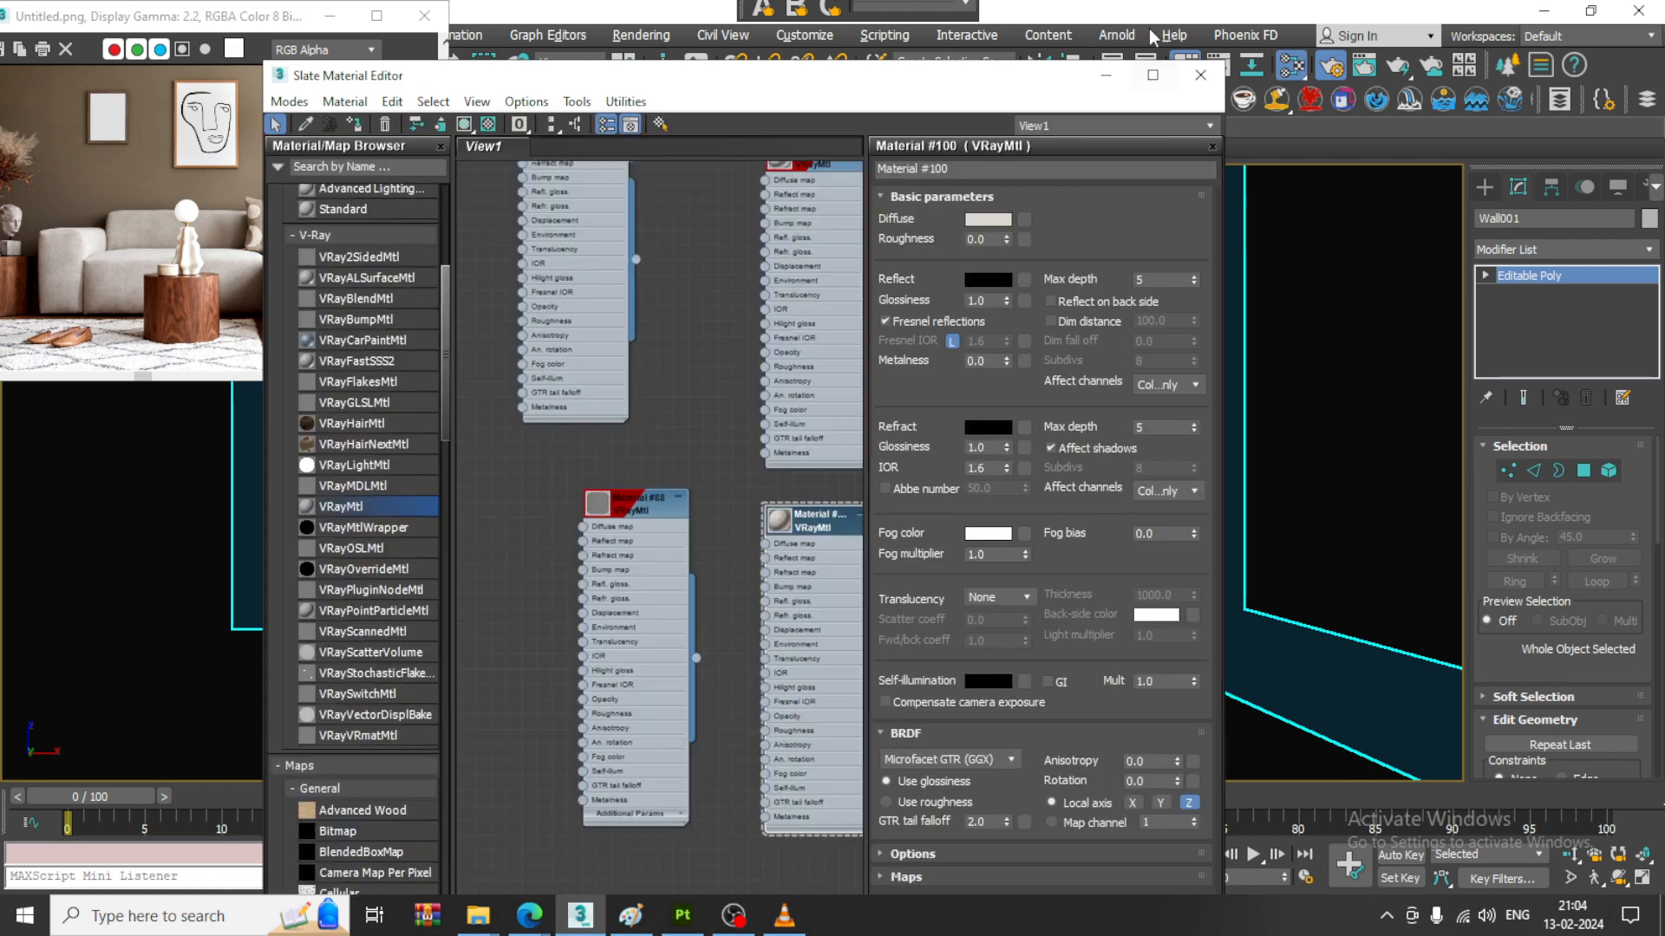
{"action": "left_click", "coordinate": [1105, 74]}
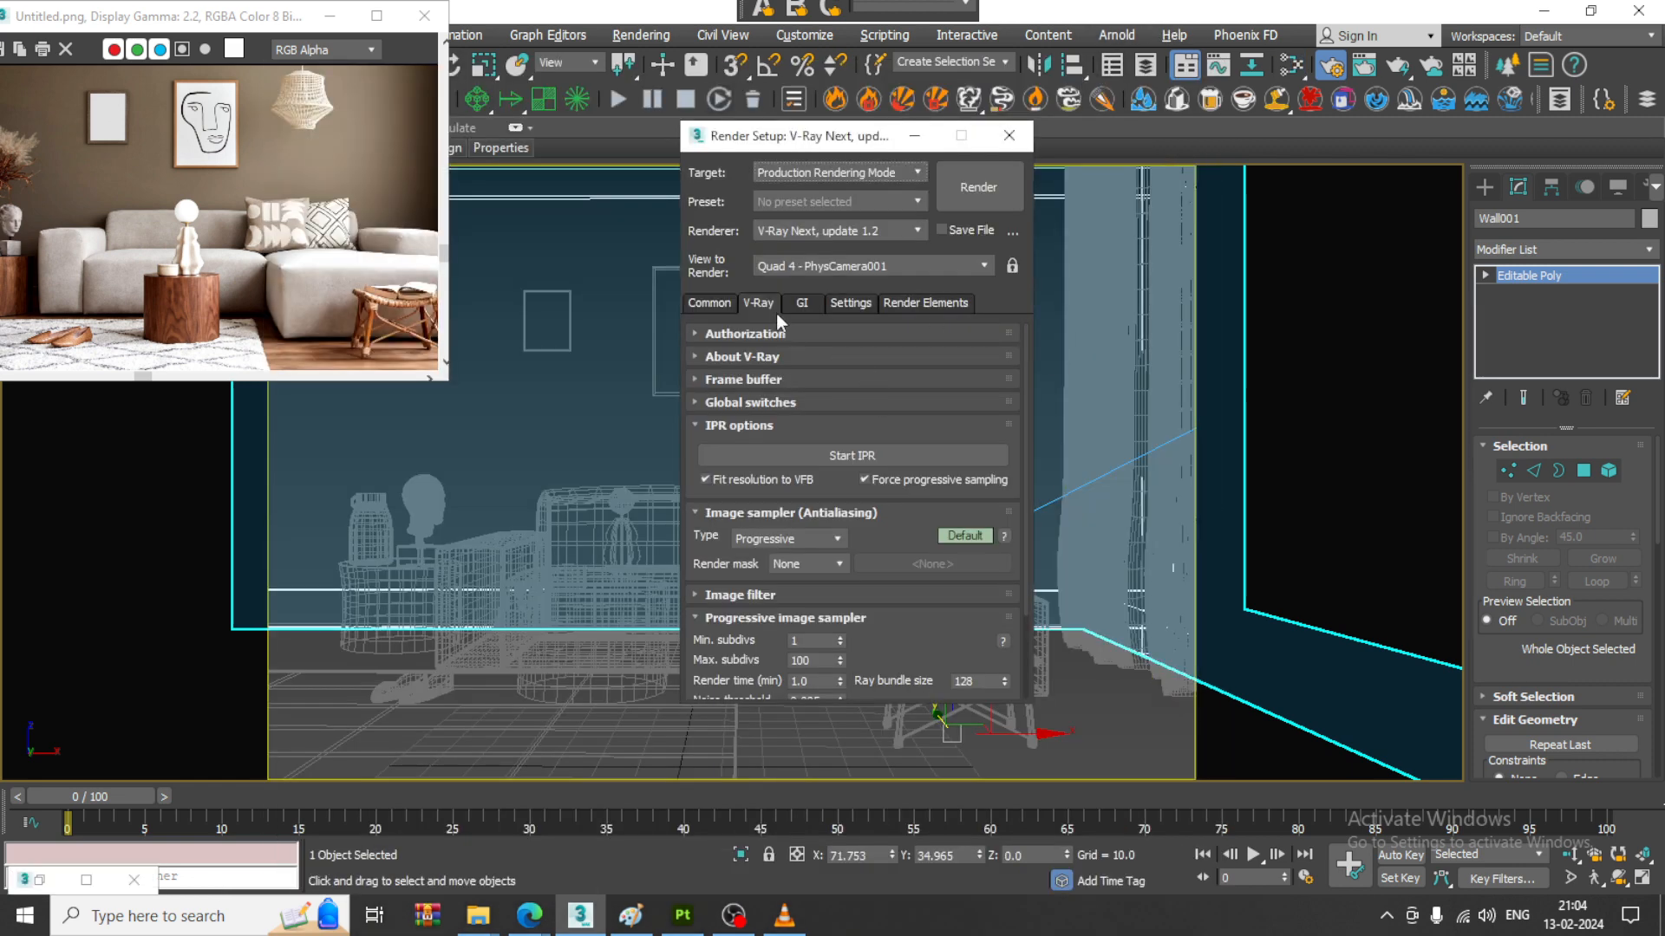
{"action": "left_click", "coordinate": [867, 453]}
{"action": "left_click", "coordinate": [867, 453]}
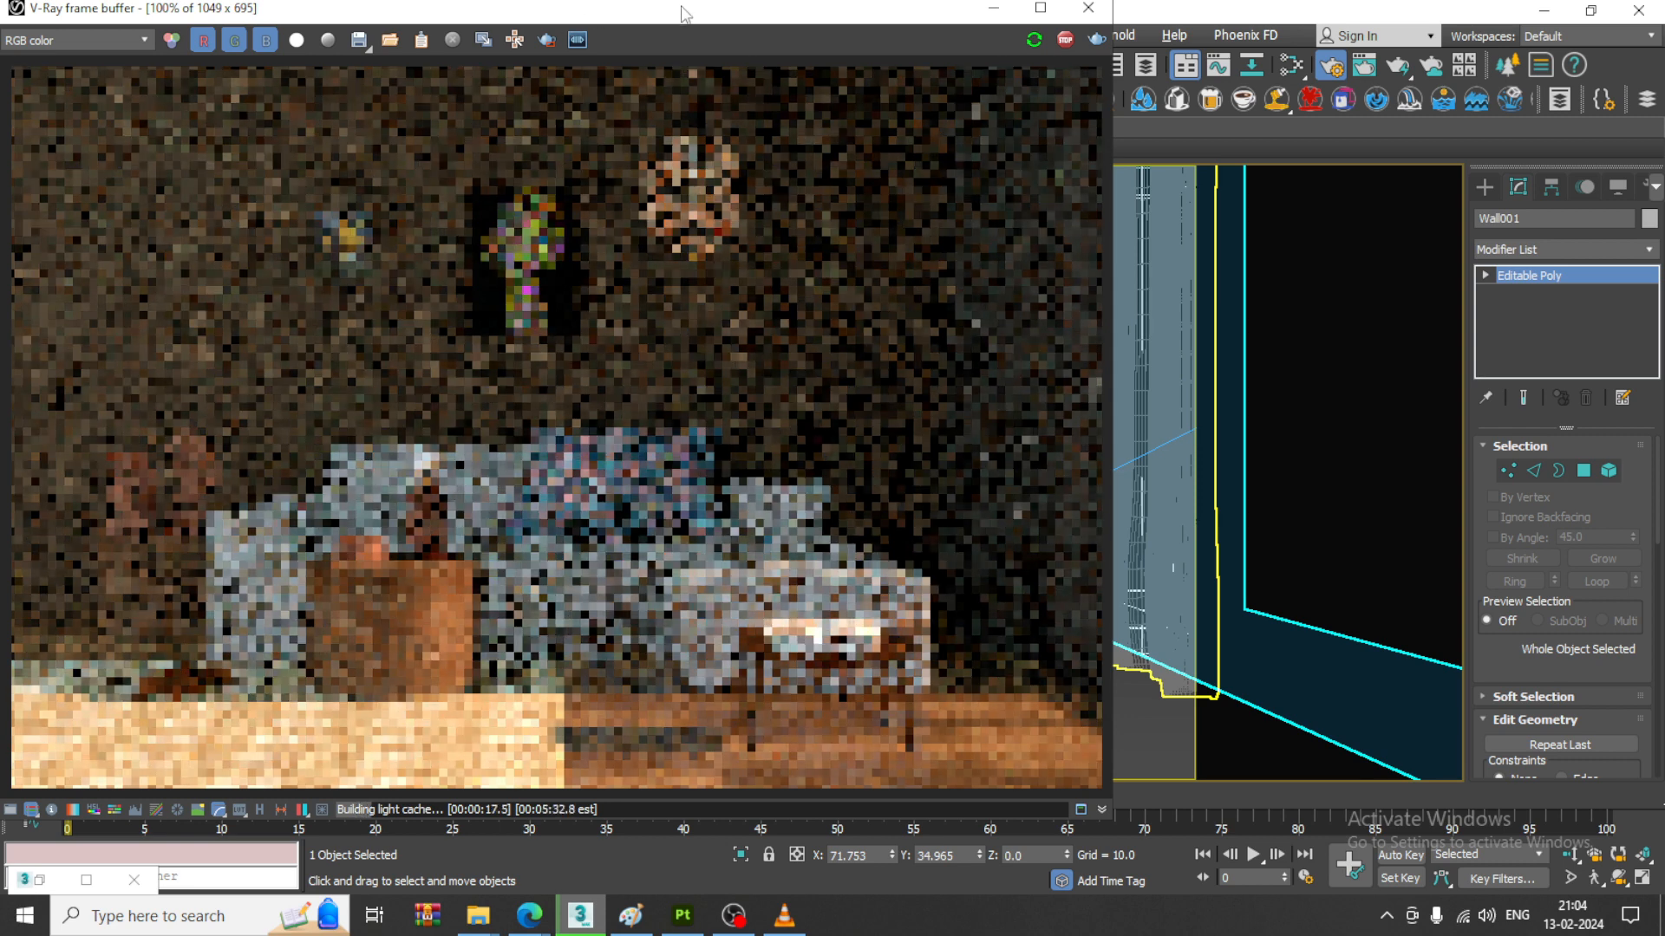
- Shrink the V-Ray frame buffer and move it and Render Setup apart so the viewport stays accessible
{"action": "left_click_drag", "start_coordinate": [680, 3], "coordinate": [653, 12]}
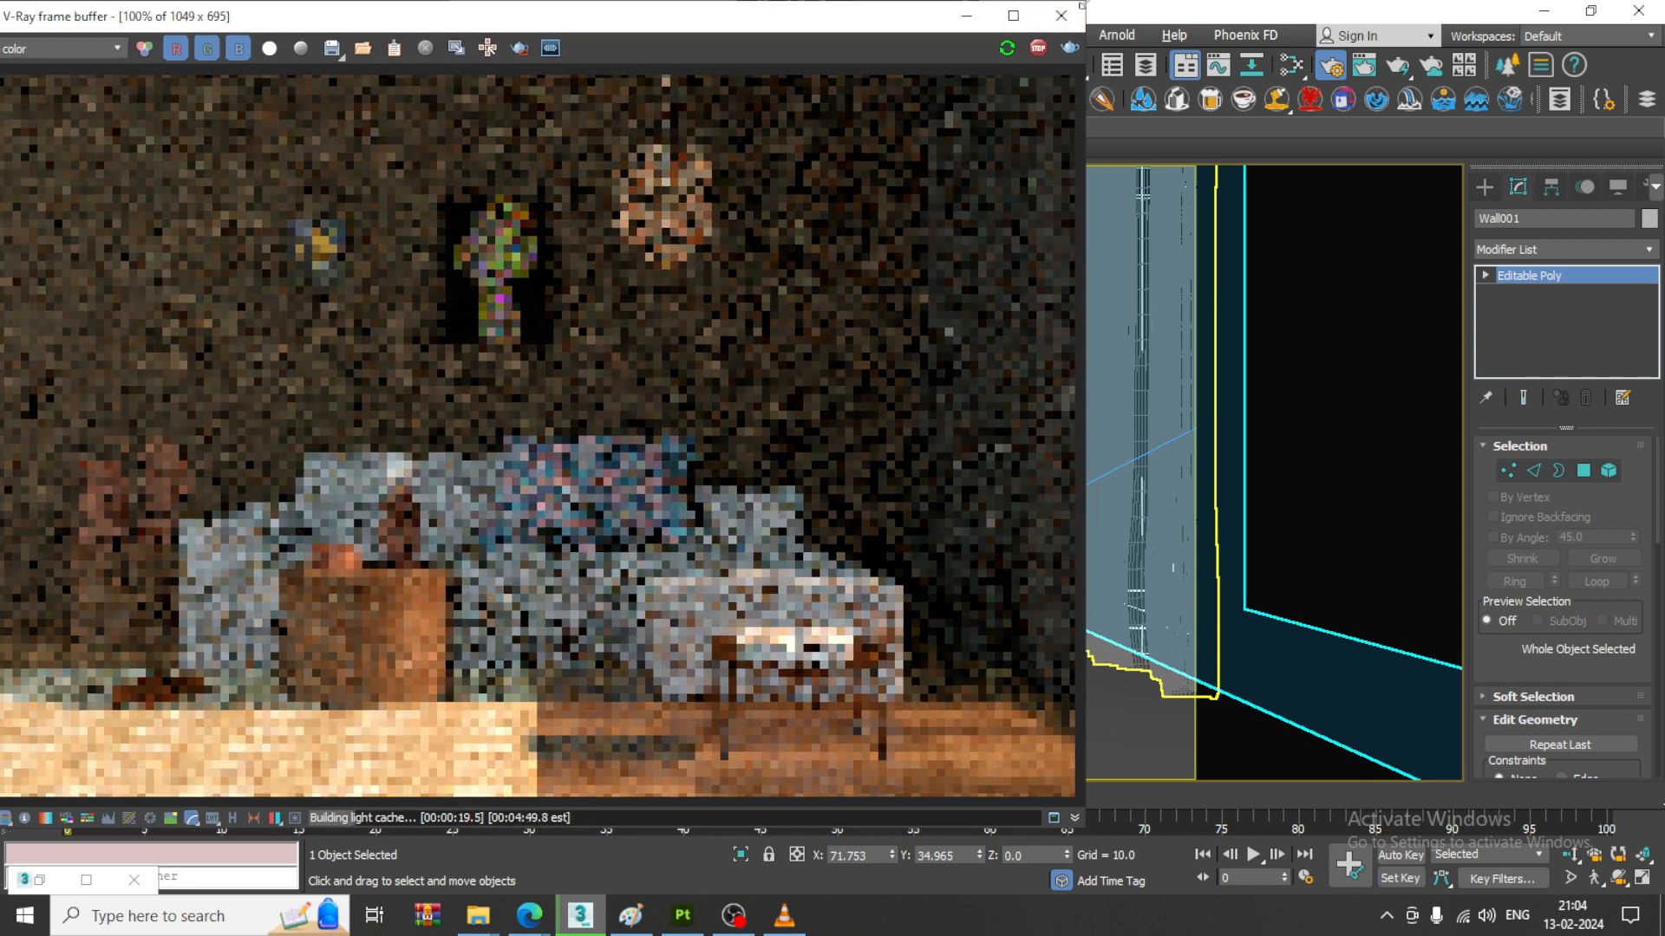
{"action": "left_click_drag", "start_coordinate": [1086, 1], "coordinate": [831, 106]}
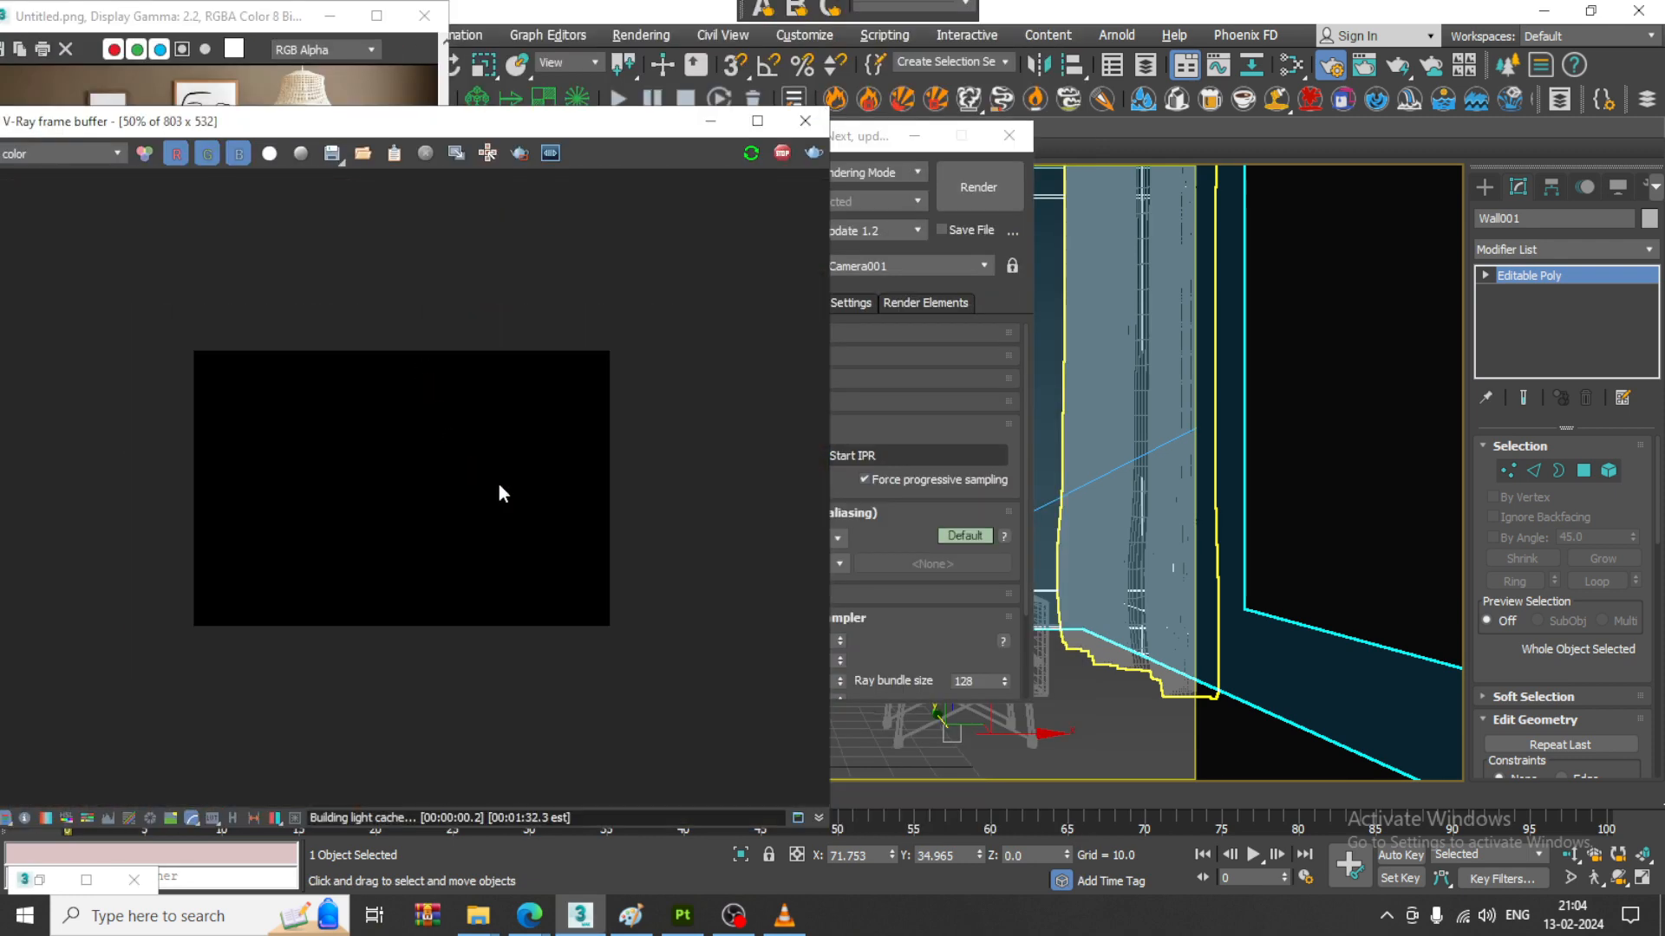
{"action": "scroll", "coordinate": [409, 482], "scroll_direction": "down", "scroll_amount": 2}
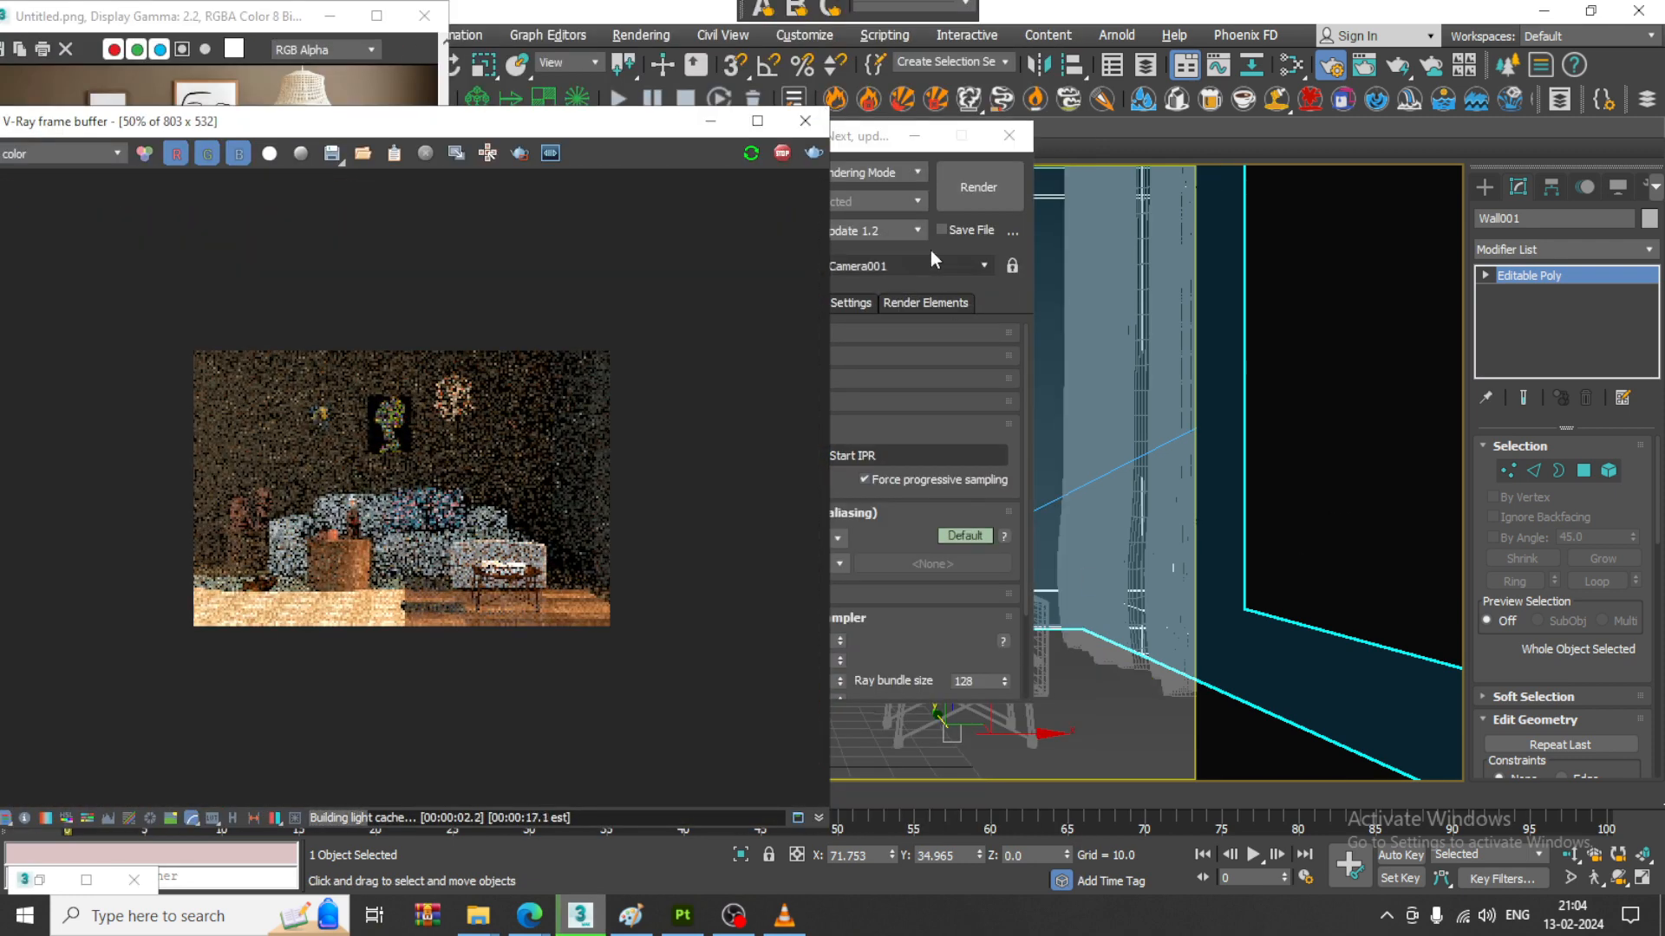
{"action": "left_click_drag", "start_coordinate": [841, 135], "coordinate": [1064, 428]}
{"action": "left_click_drag", "start_coordinate": [543, 125], "coordinate": [357, 59]}
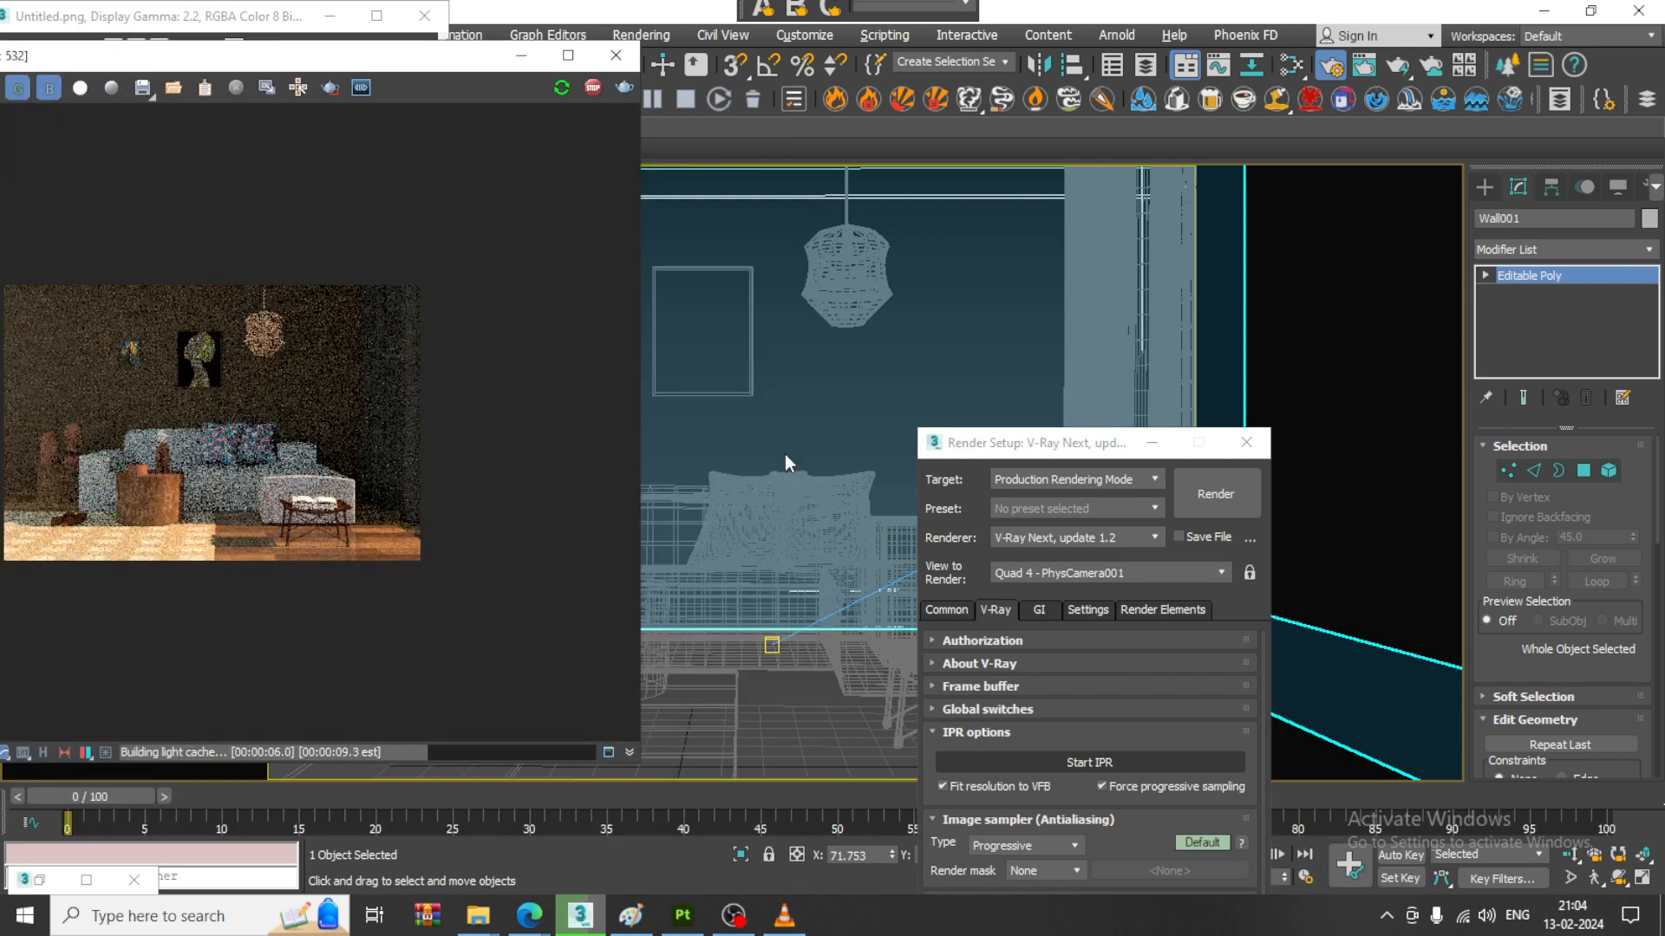
- Return to the four-view layout, select the V-Ray Sun in the perspective view, and maximize the camera view for the live render
{"action": "left_click", "coordinate": [784, 454]}
{"action": "key", "text": "alt+w"}
{"action": "left_click", "coordinate": [675, 652]}
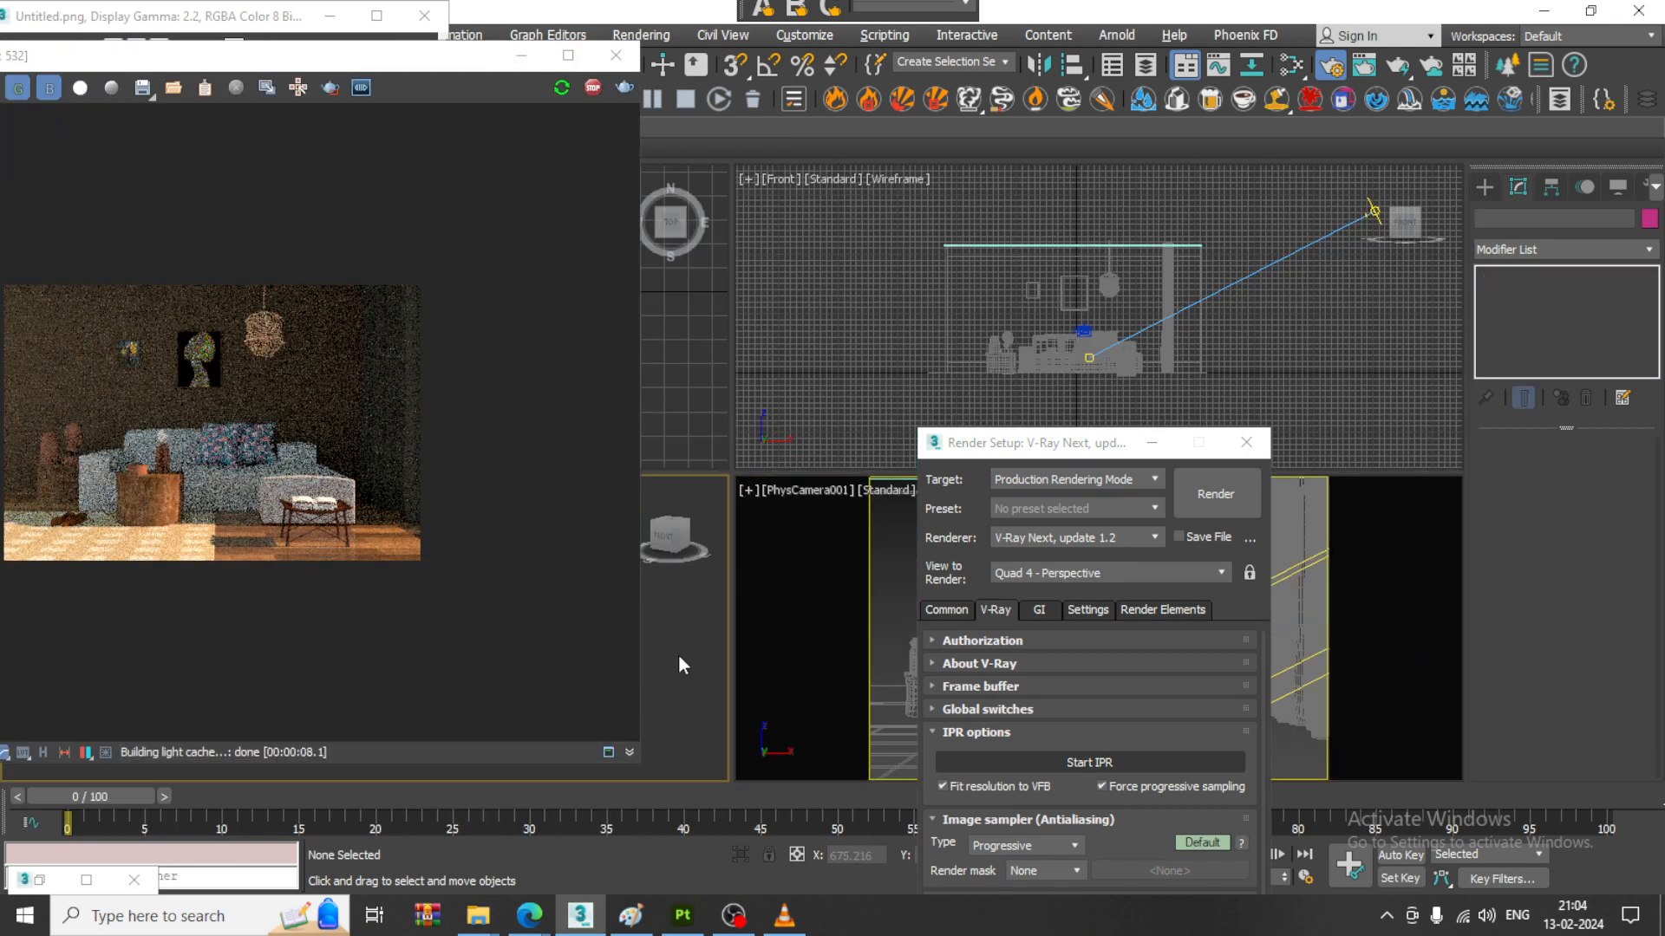
{"action": "key", "text": "shift+q"}
{"action": "left_click_drag", "start_coordinate": [383, 55], "coordinate": [282, 64]}
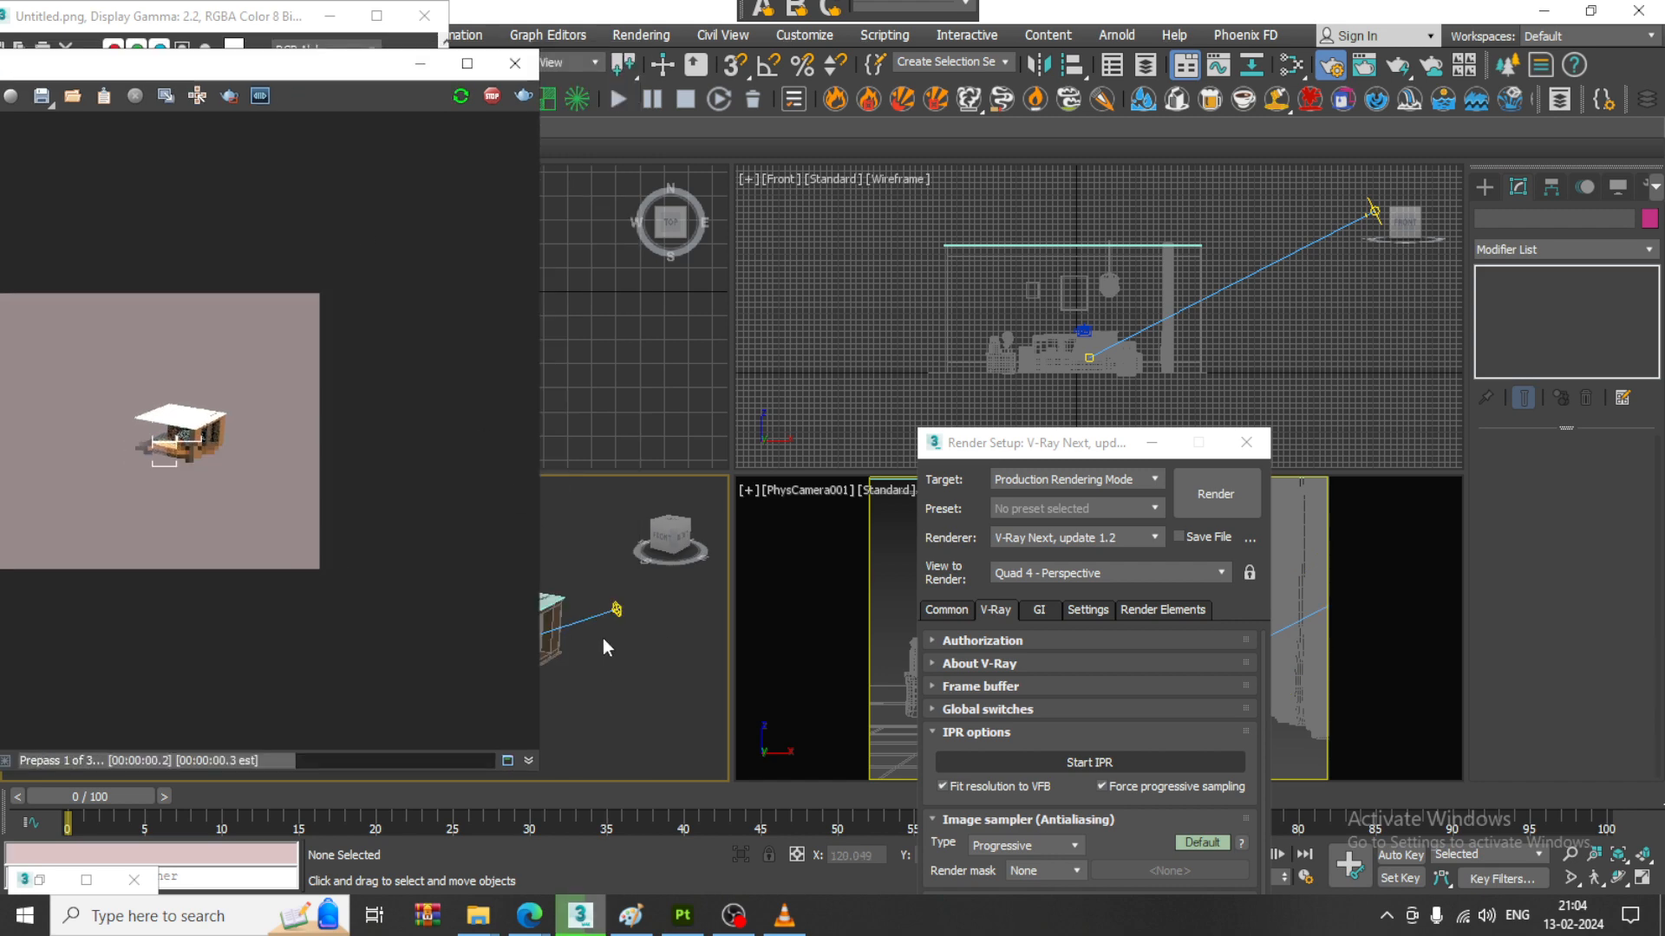
{"action": "left_click", "coordinate": [615, 610]}
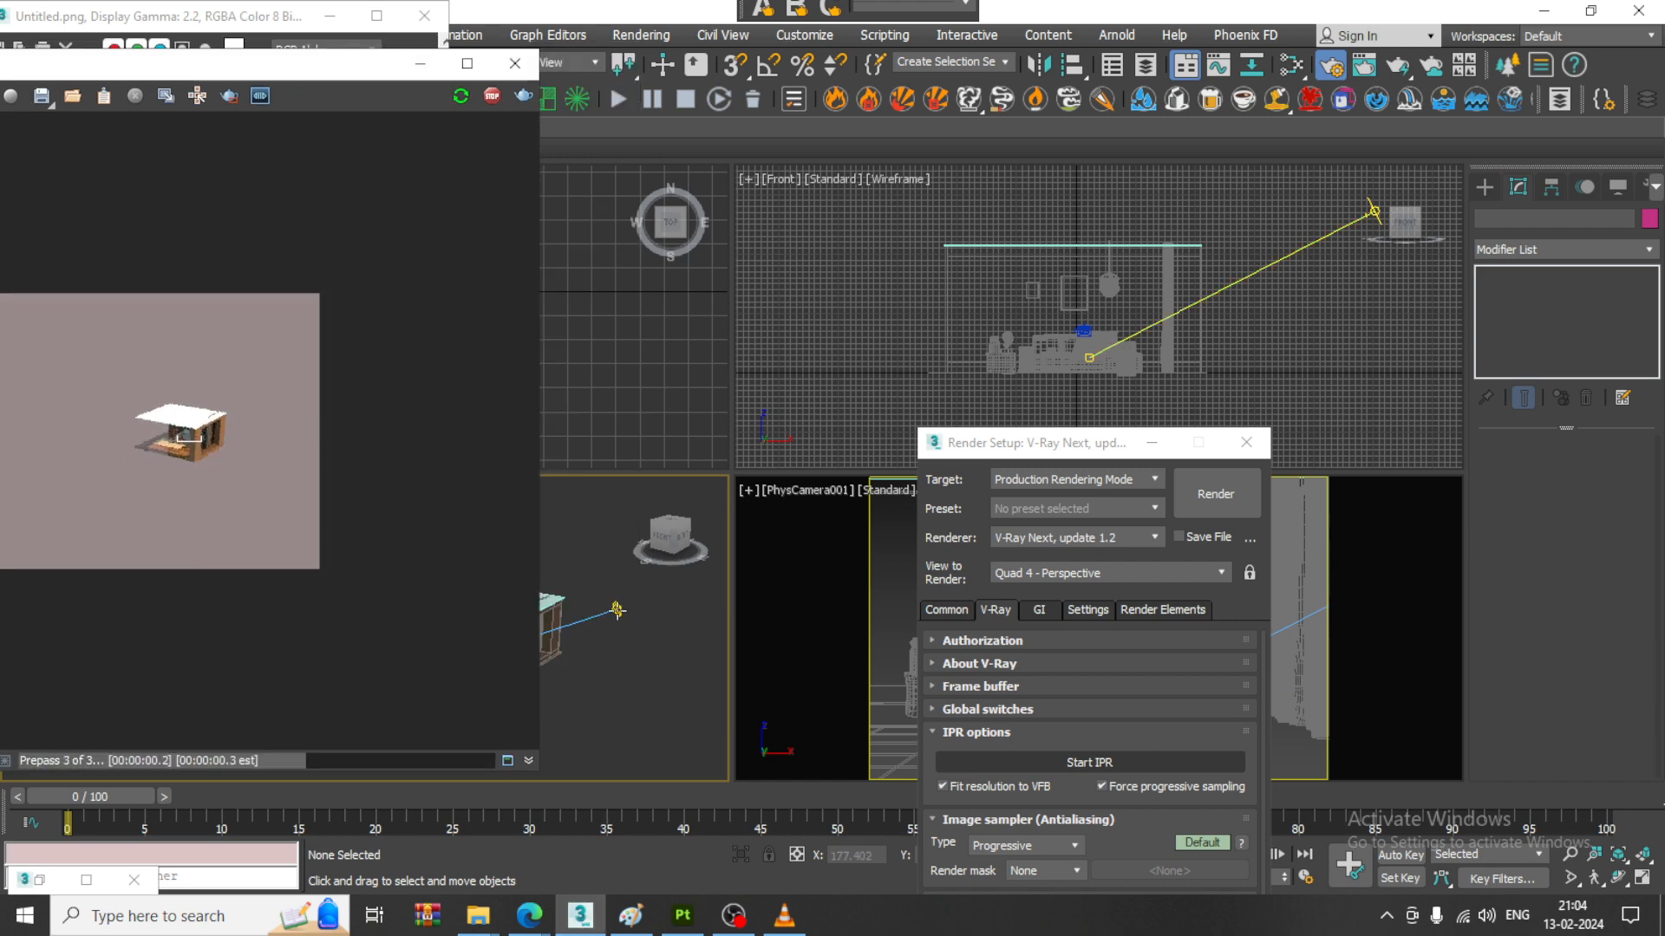
{"action": "right_click", "coordinate": [888, 585]}
{"action": "key", "text": "alt+w"}
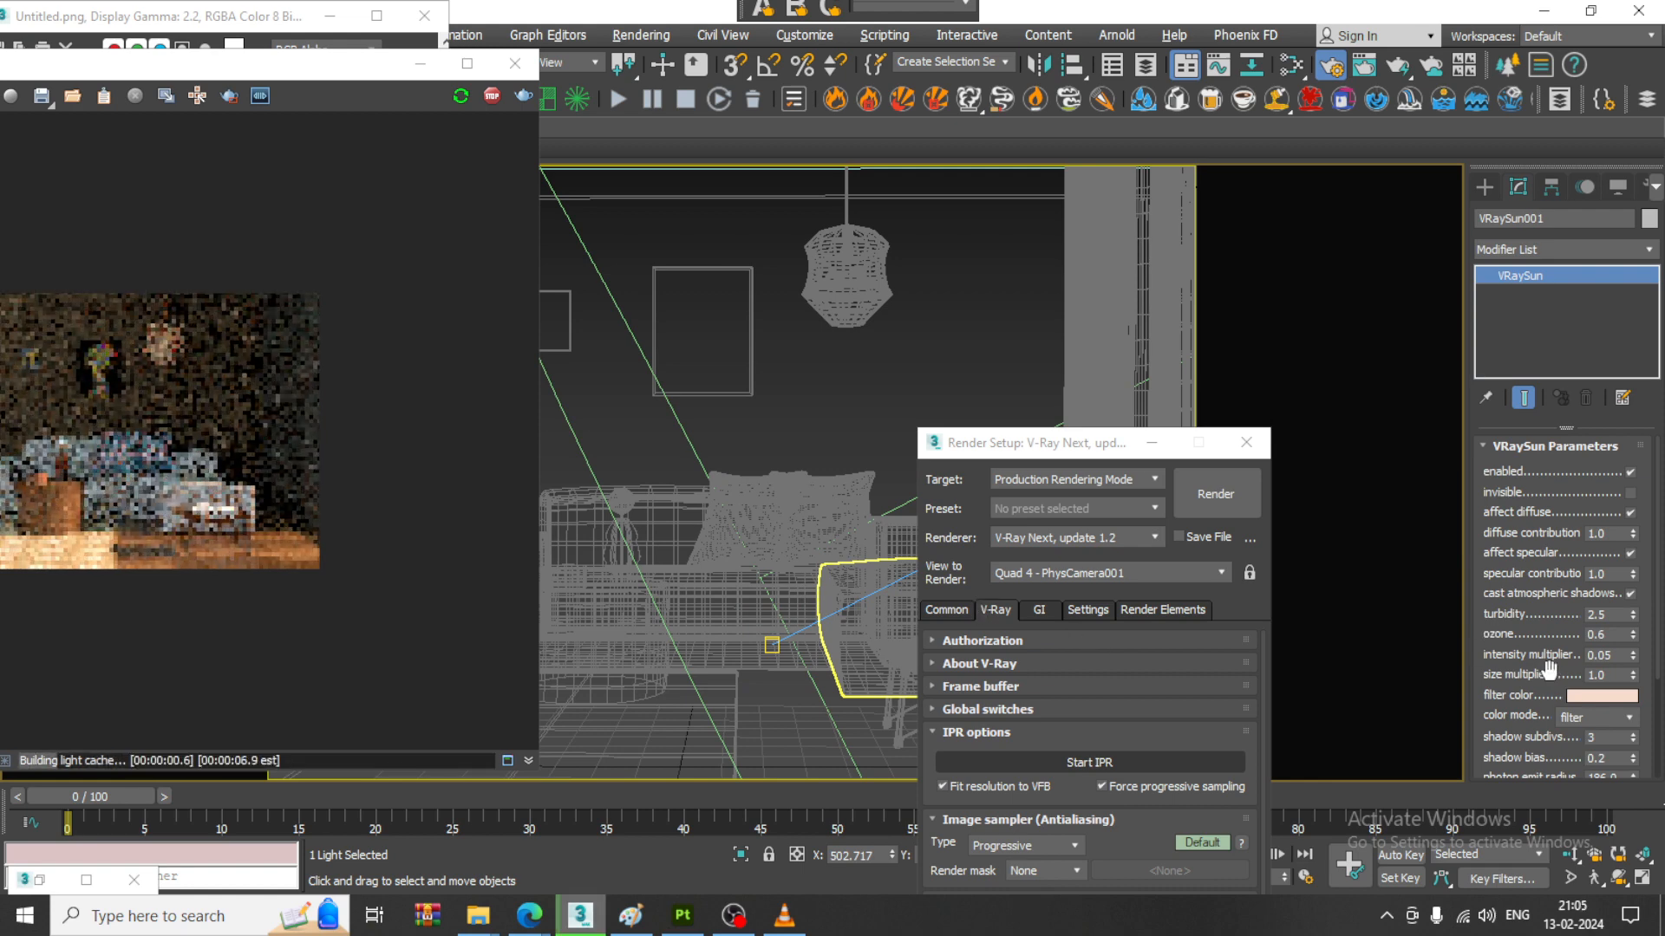
- Set the V-Ray Sun's turbidity to 2.7 and its ozone to 0.7, with the frame buffer moved fully into view
{"action": "left_click_drag", "start_coordinate": [1550, 669], "coordinate": [1549, 618]}
{"action": "left_click_drag", "start_coordinate": [272, 78], "coordinate": [563, 100]}
{"action": "double_click", "coordinate": [421, 433]}
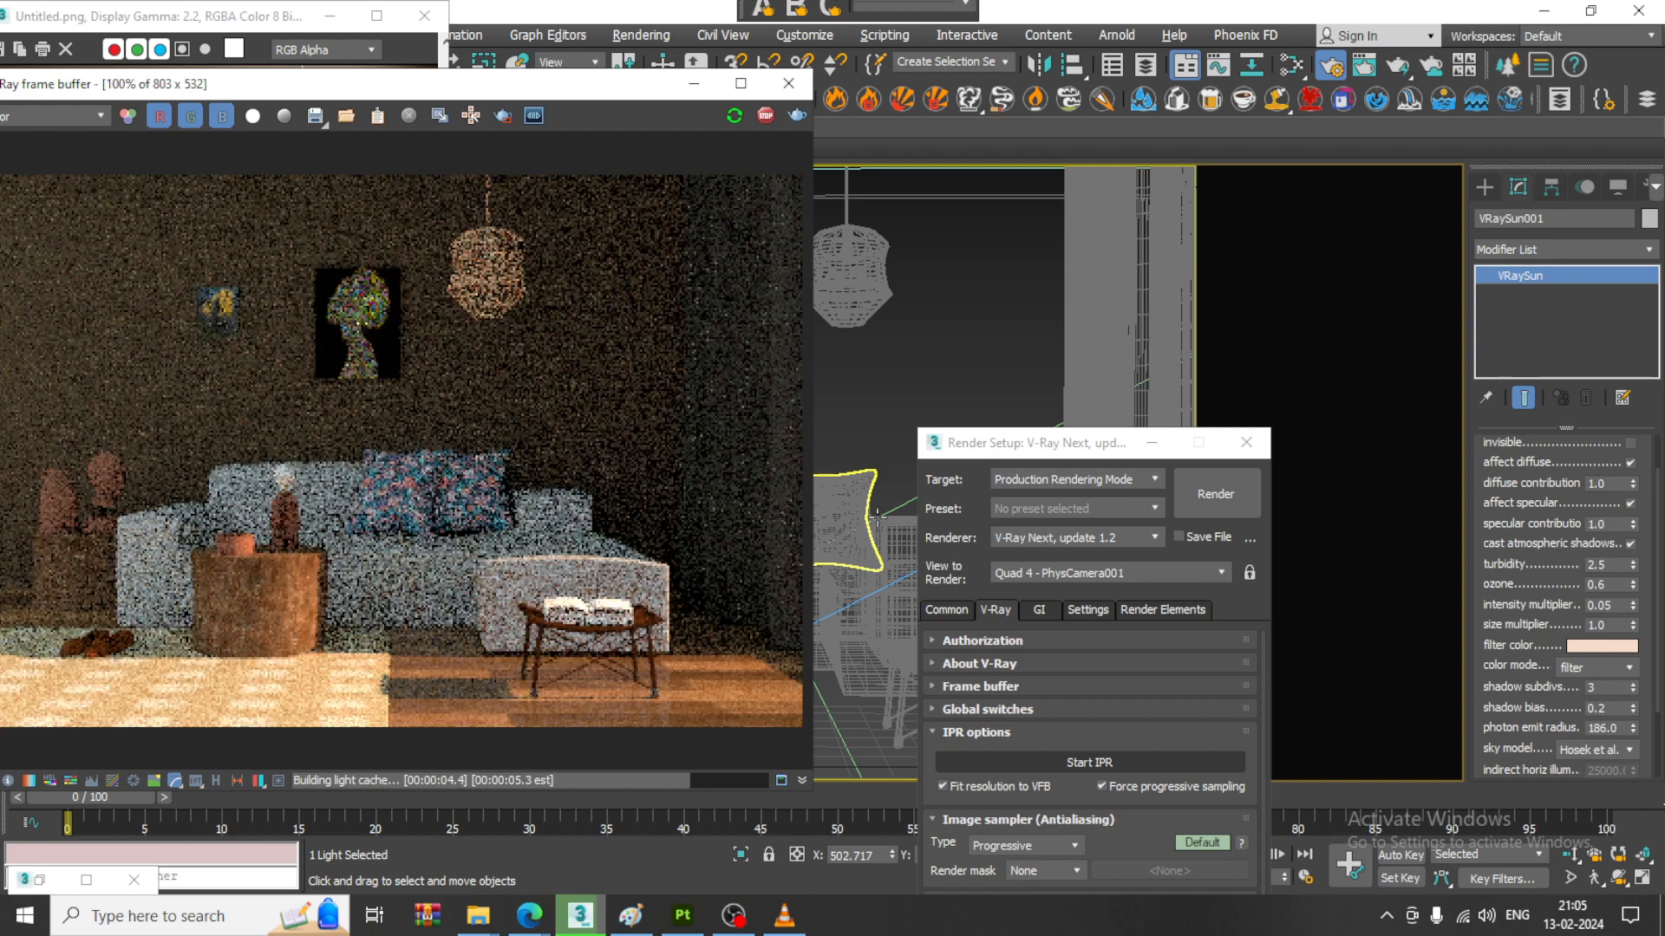
{"action": "double_click", "coordinate": [1617, 565]}
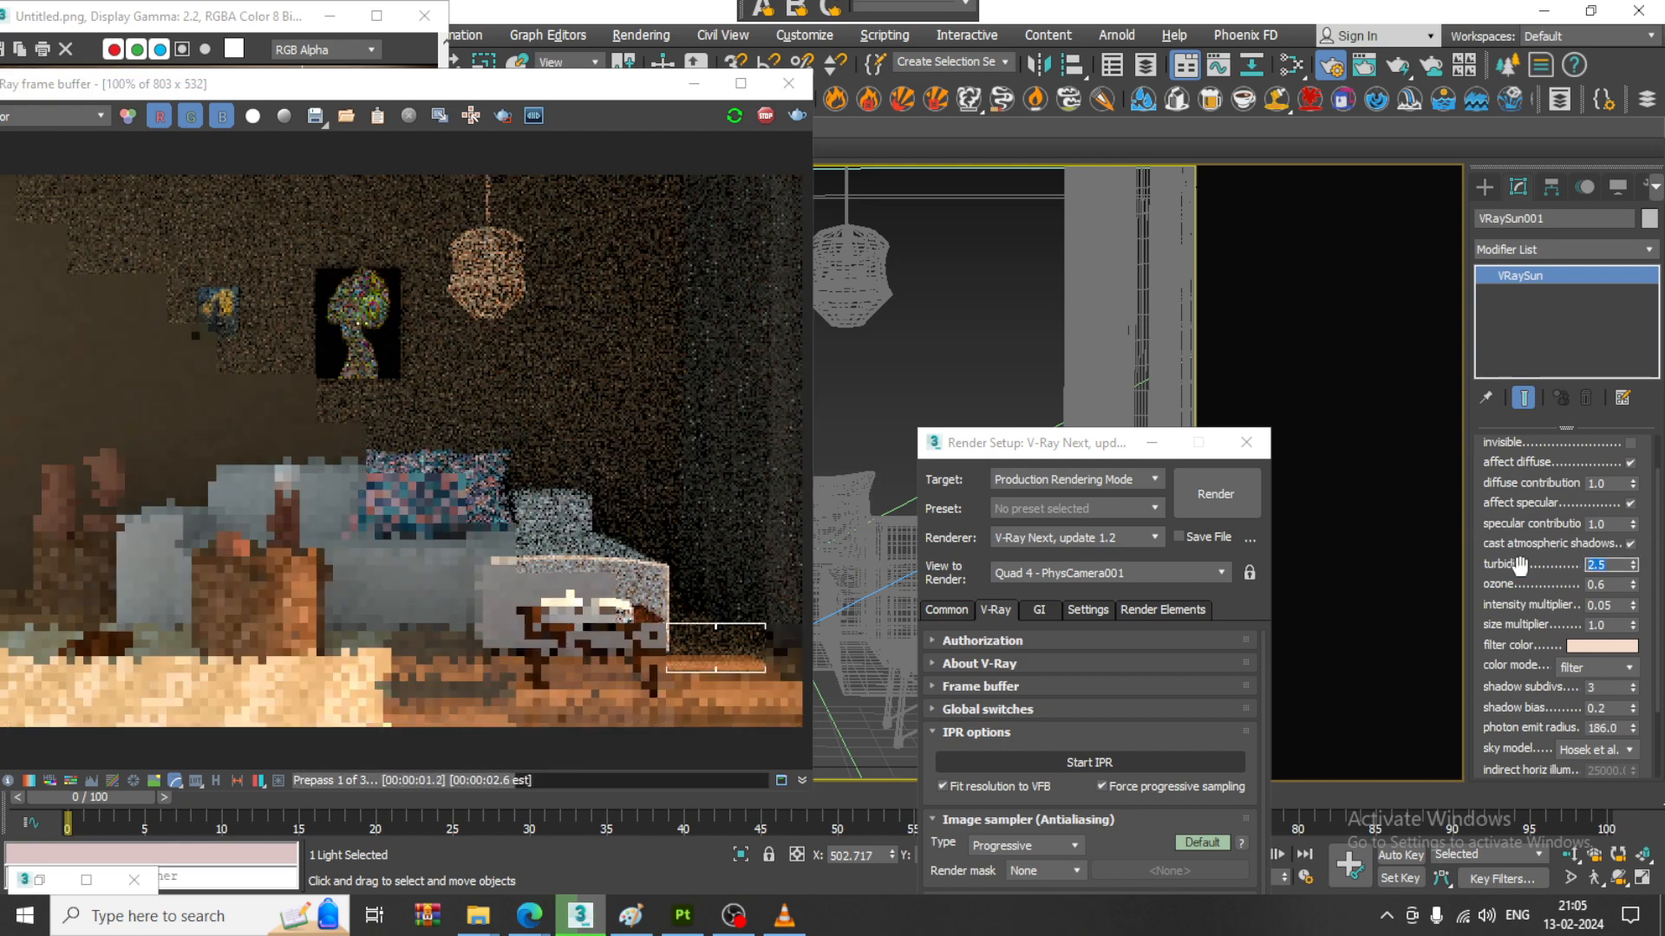
{"action": "type", "text": "2.7"}
{"action": "key", "text": "Return"}
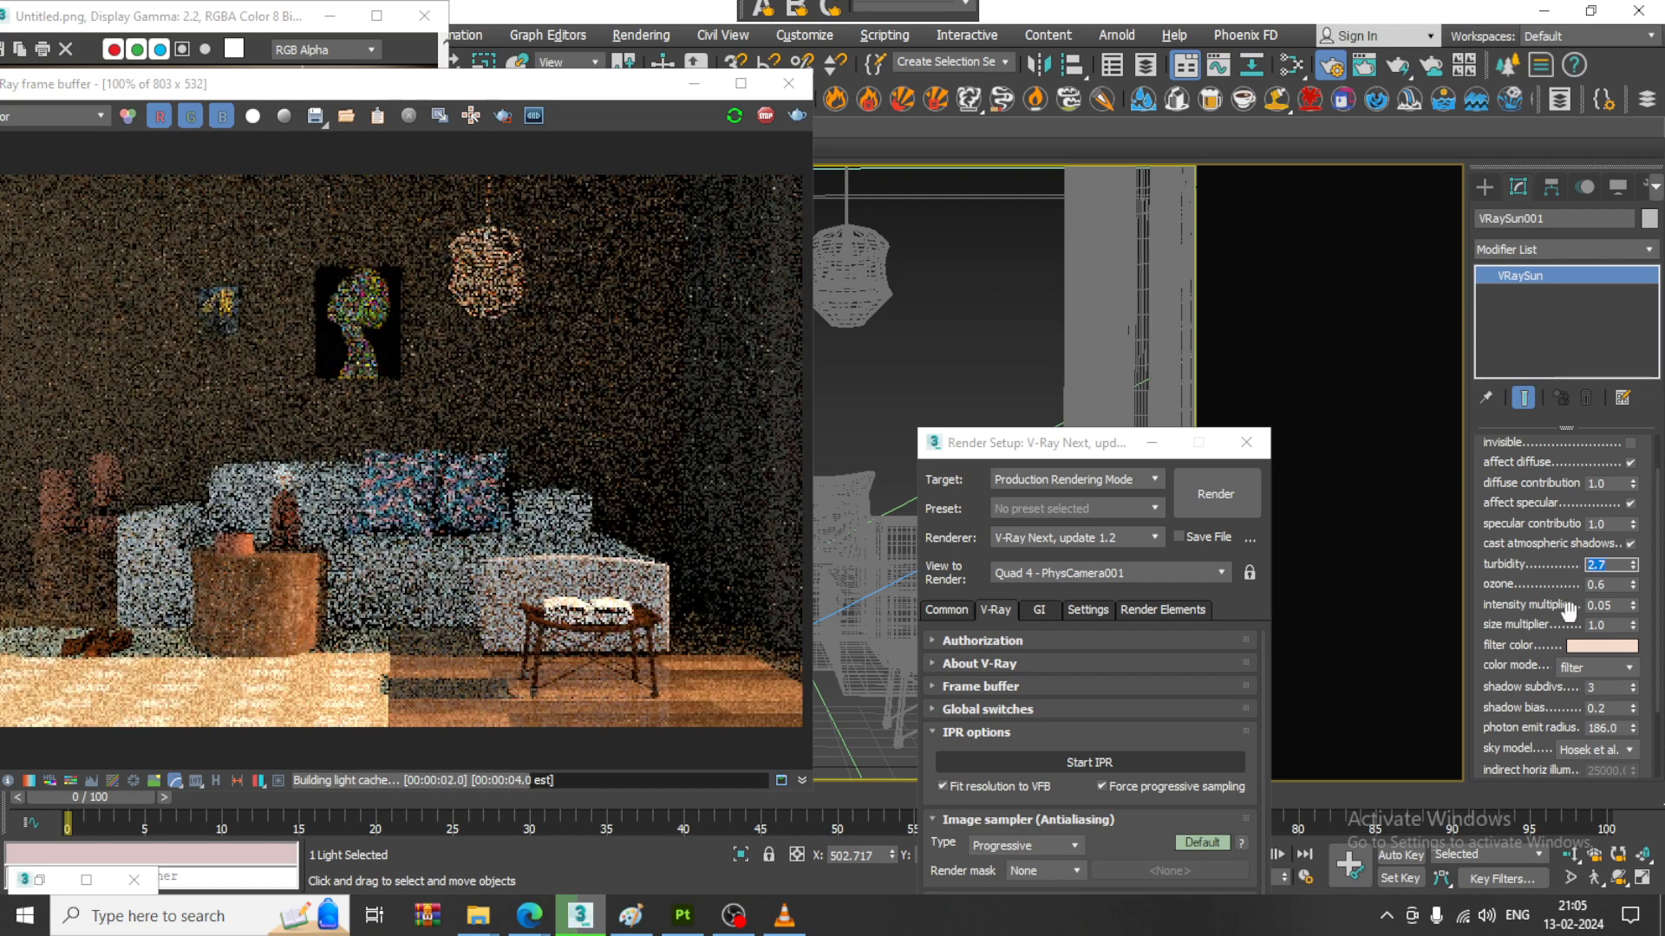
{"action": "double_click", "coordinate": [1612, 583]}
{"action": "type", "text": "0.7"}
{"action": "key", "text": "Return"}
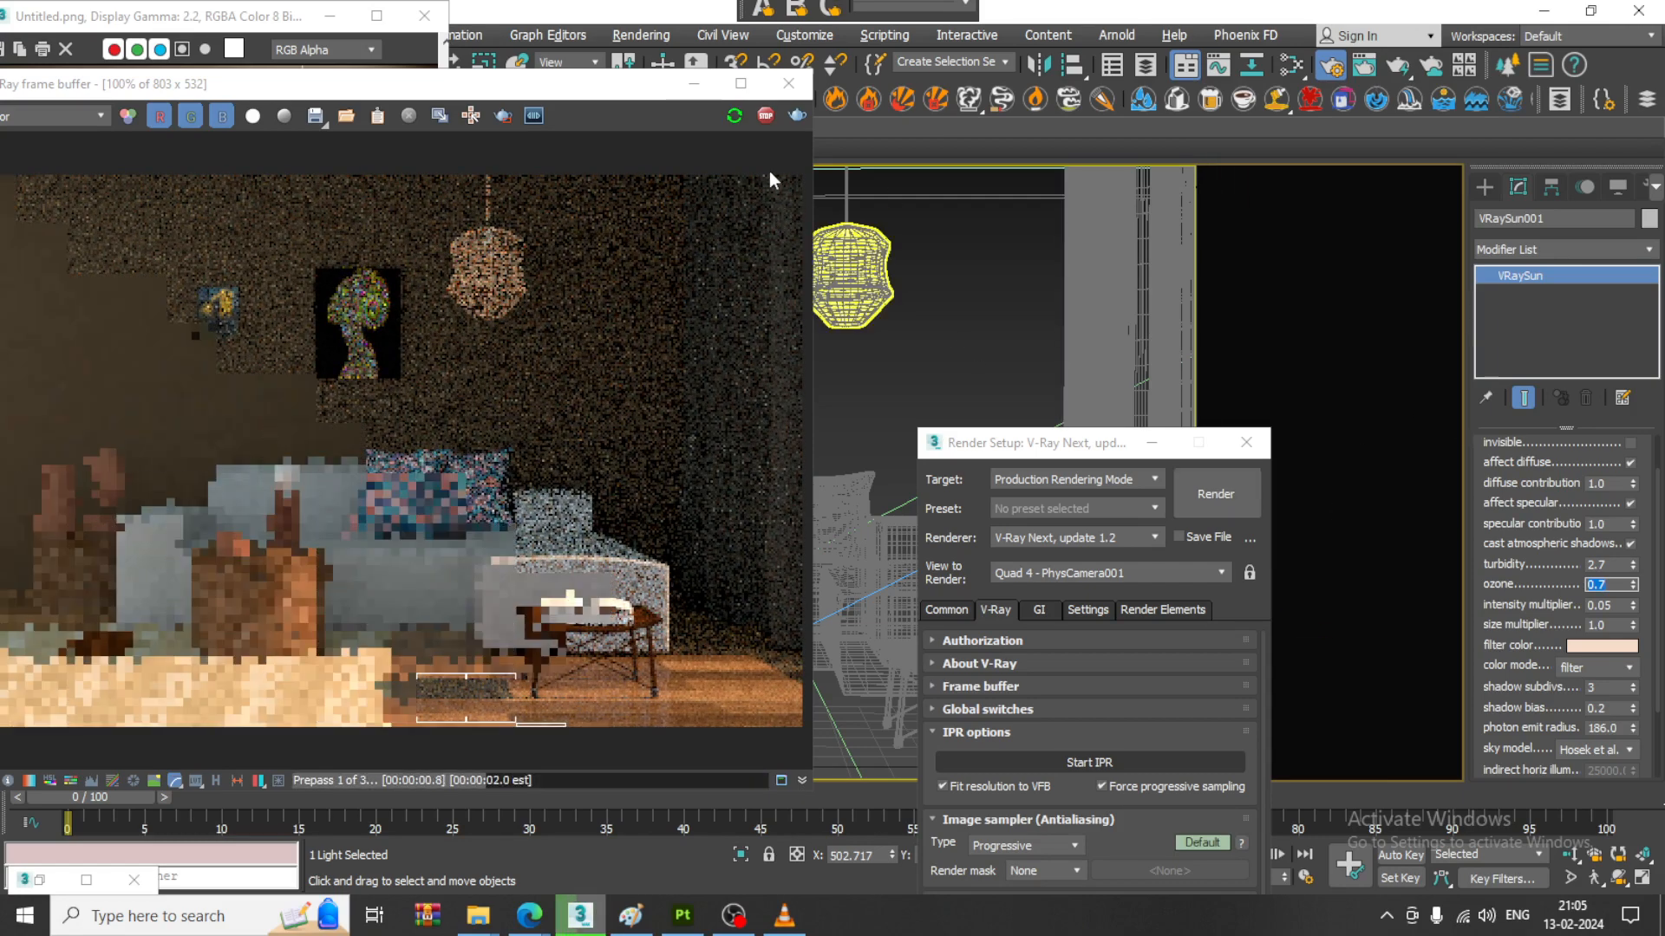
- Minimize the frame buffer, Slate Material Editor and Render Setup, and display the camera view shaded
{"action": "left_click", "coordinate": [695, 84]}
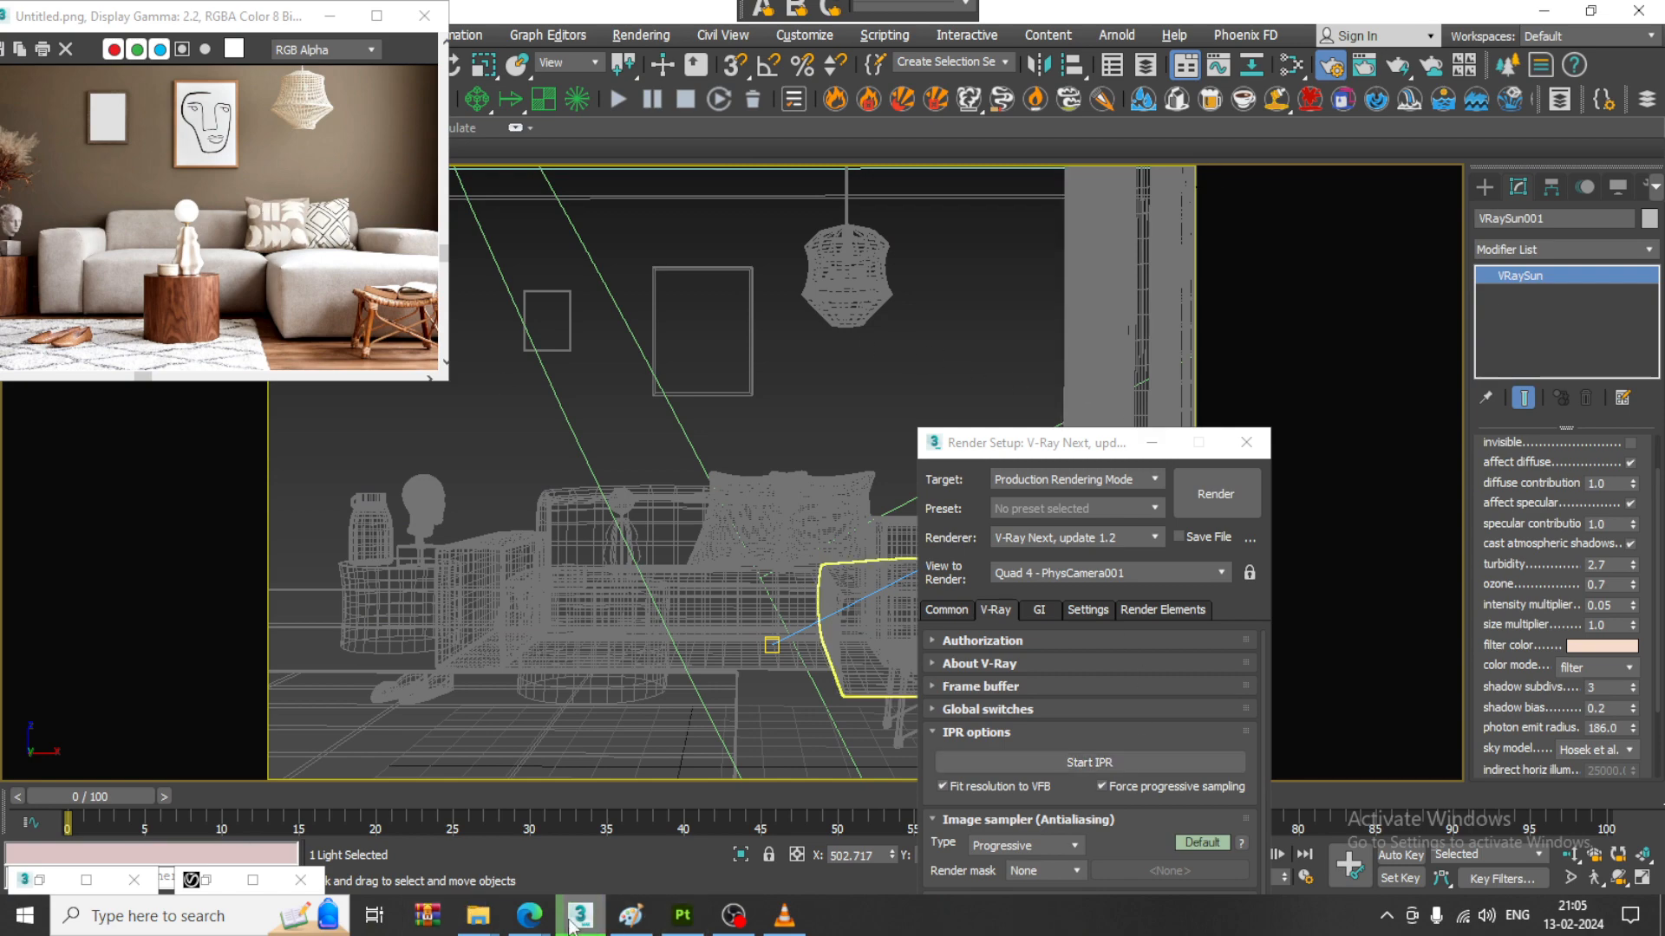
{"action": "left_click", "coordinate": [571, 920]}
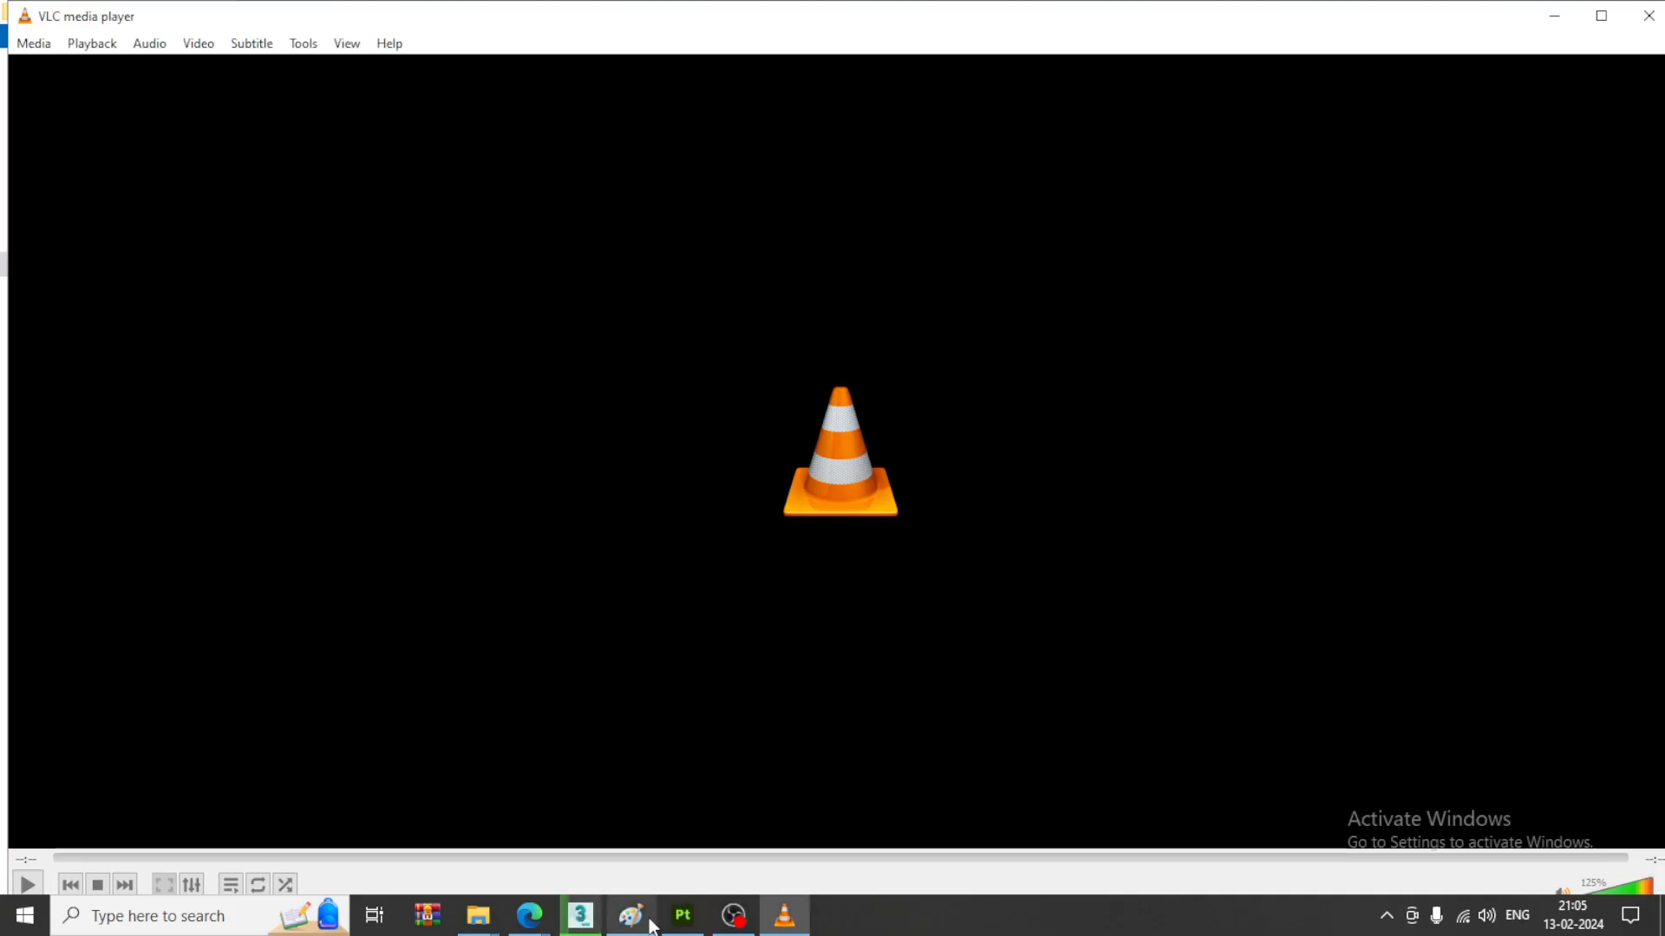
{"action": "left_click", "coordinate": [600, 924]}
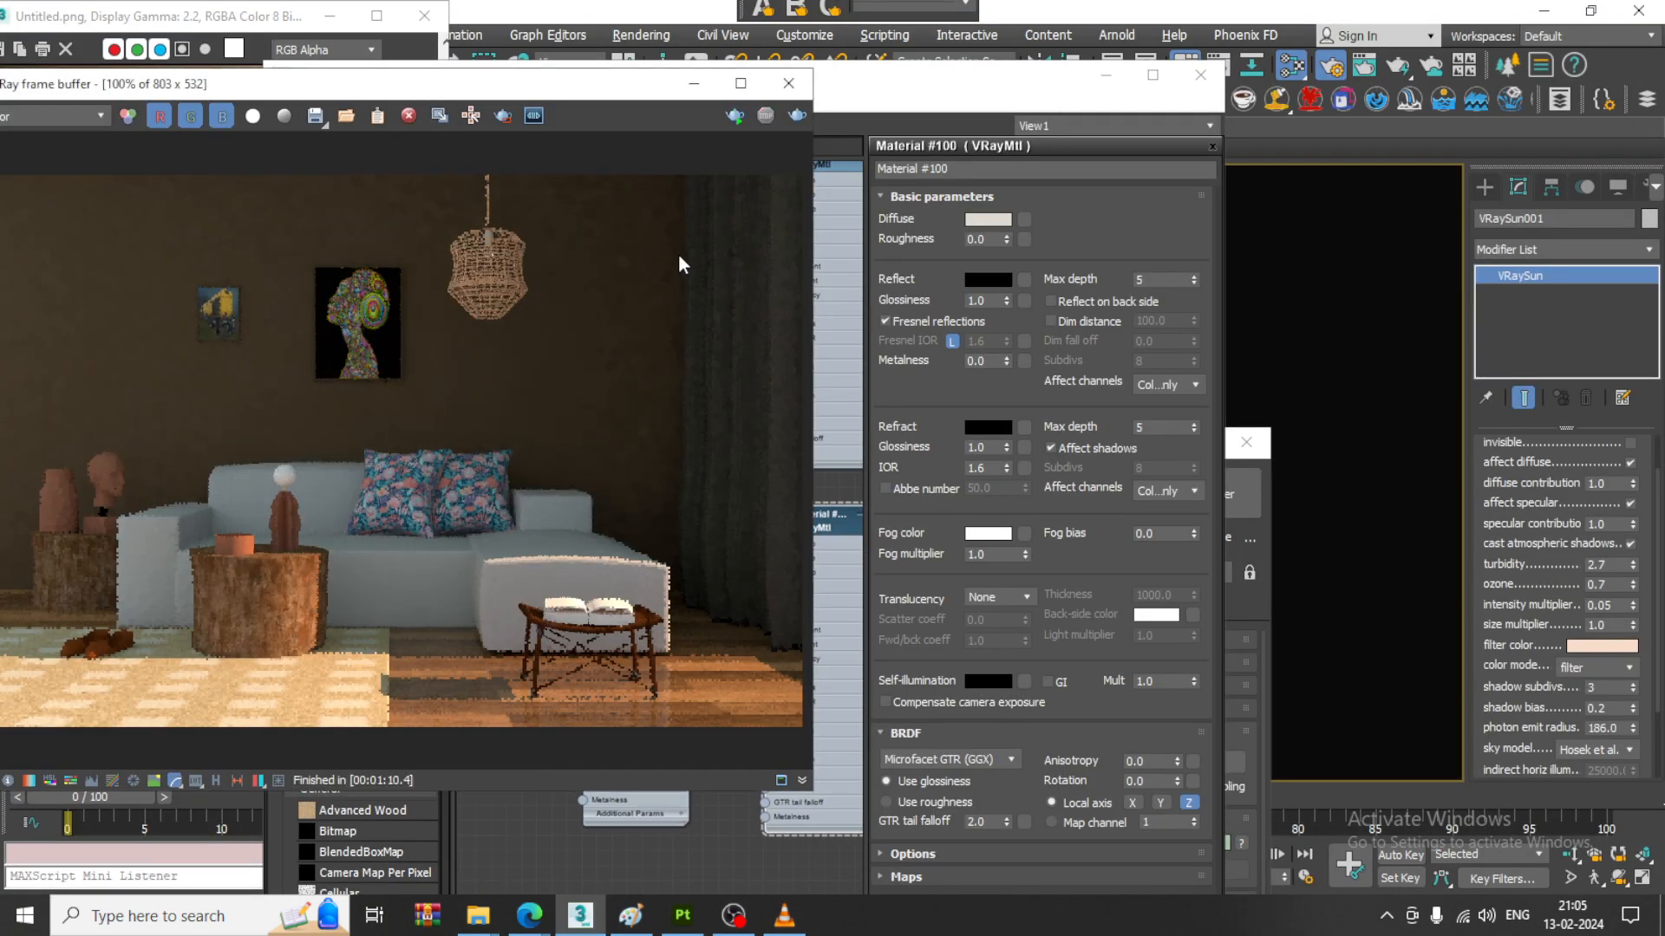
{"action": "left_click", "coordinate": [694, 87]}
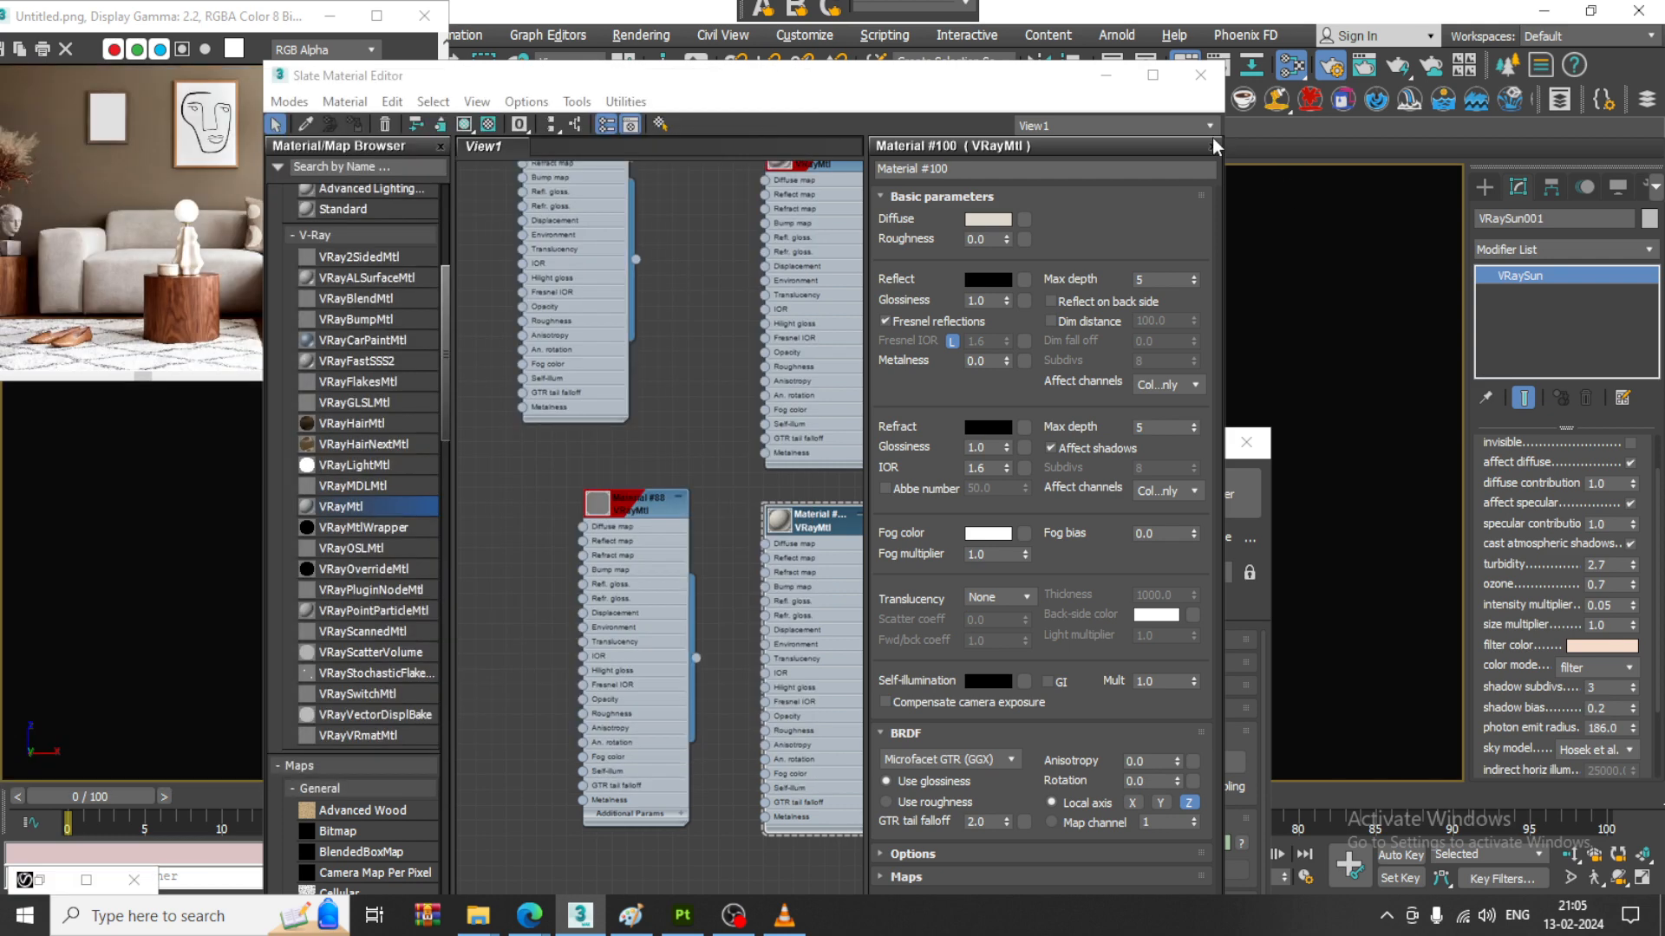
{"action": "left_click", "coordinate": [1106, 78]}
{"action": "left_click", "coordinate": [1166, 449]}
{"action": "key", "text": "F3"}
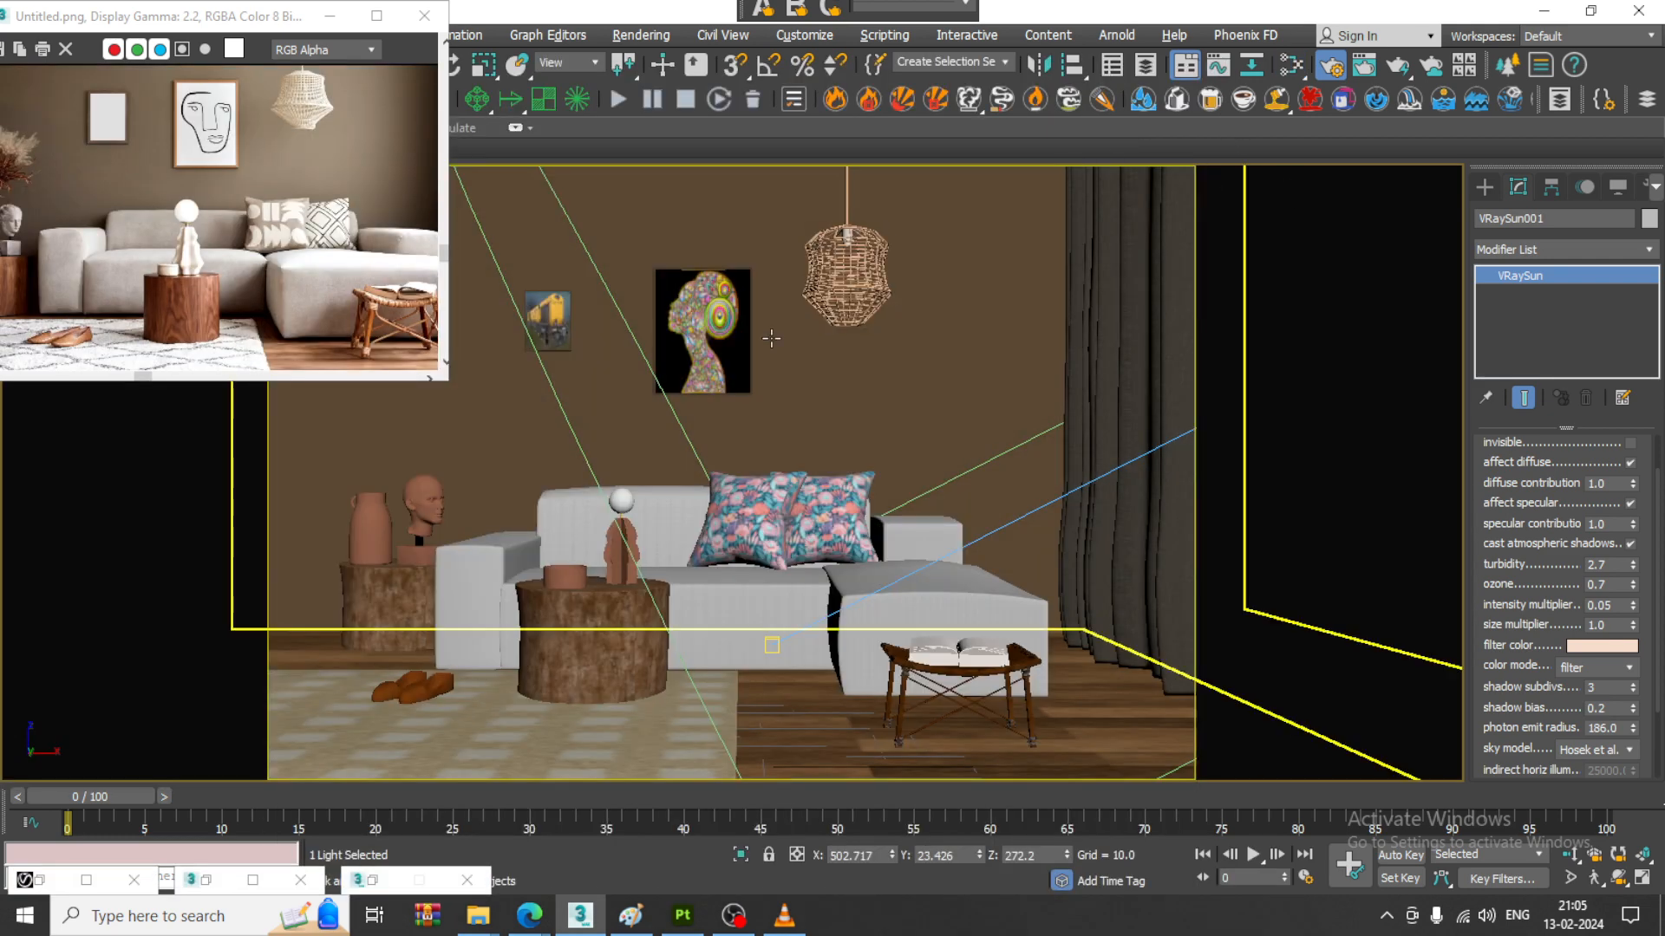
- Draw a V-Ray plane light about 254 by 206 units over the wall window area in the Left view
{"action": "left_click", "coordinate": [894, 401]}
{"action": "key", "text": "alt+w"}
{"action": "left_click", "coordinate": [511, 672]}
{"action": "key", "text": "alt+w"}
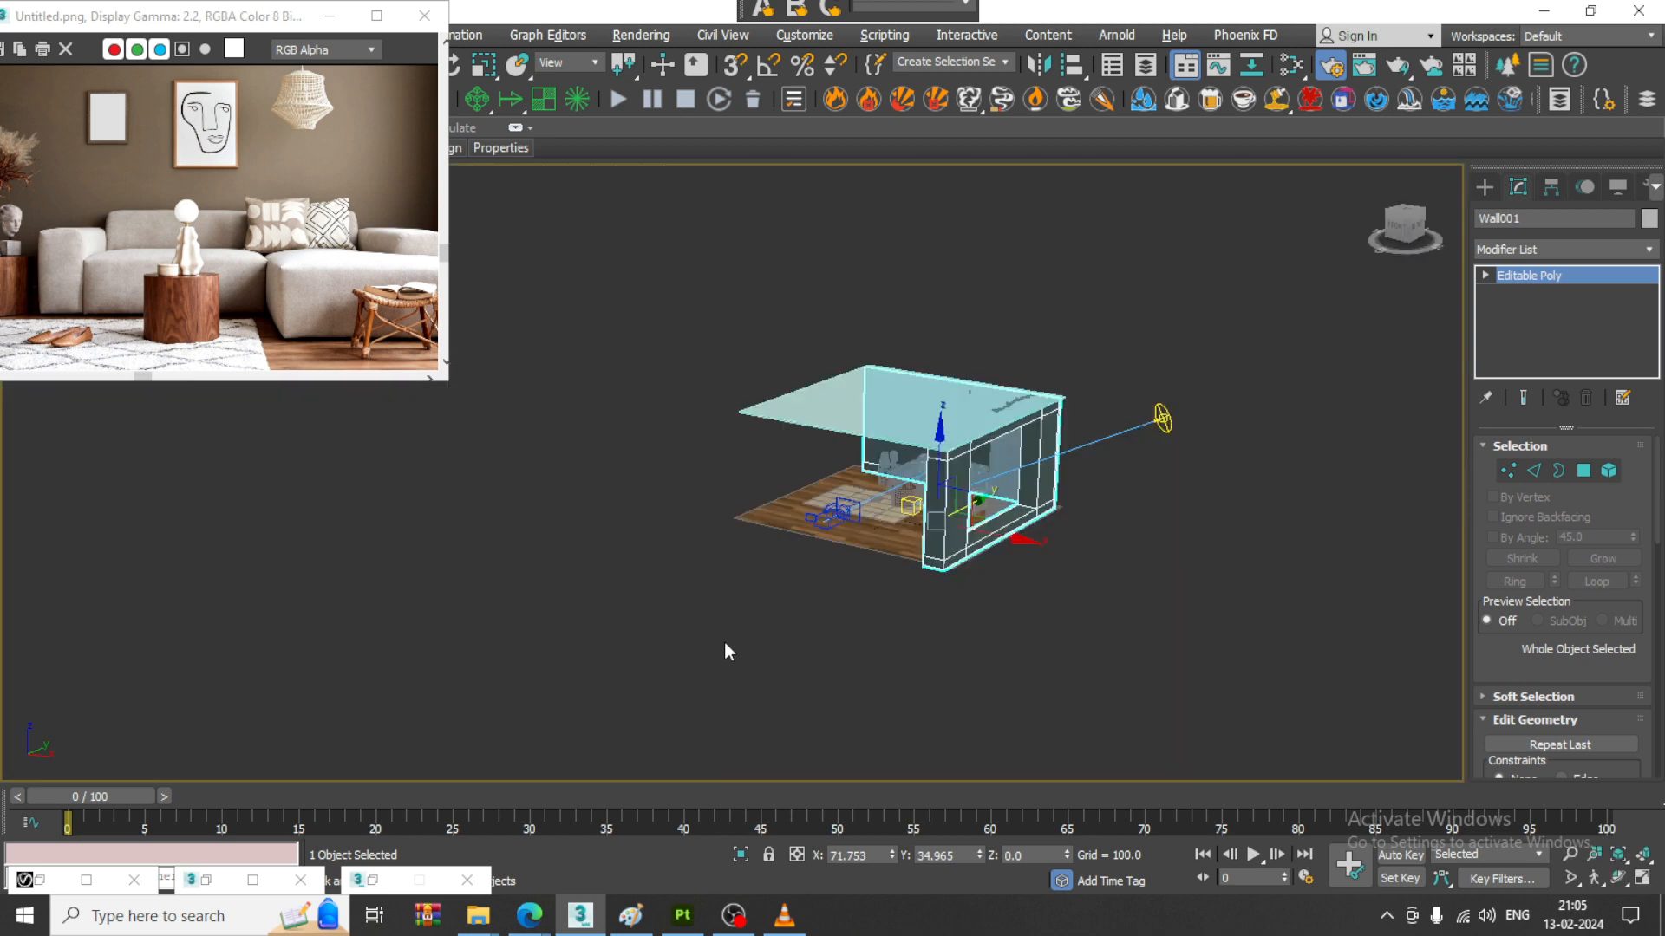
{"action": "left_click", "coordinate": [1485, 186]}
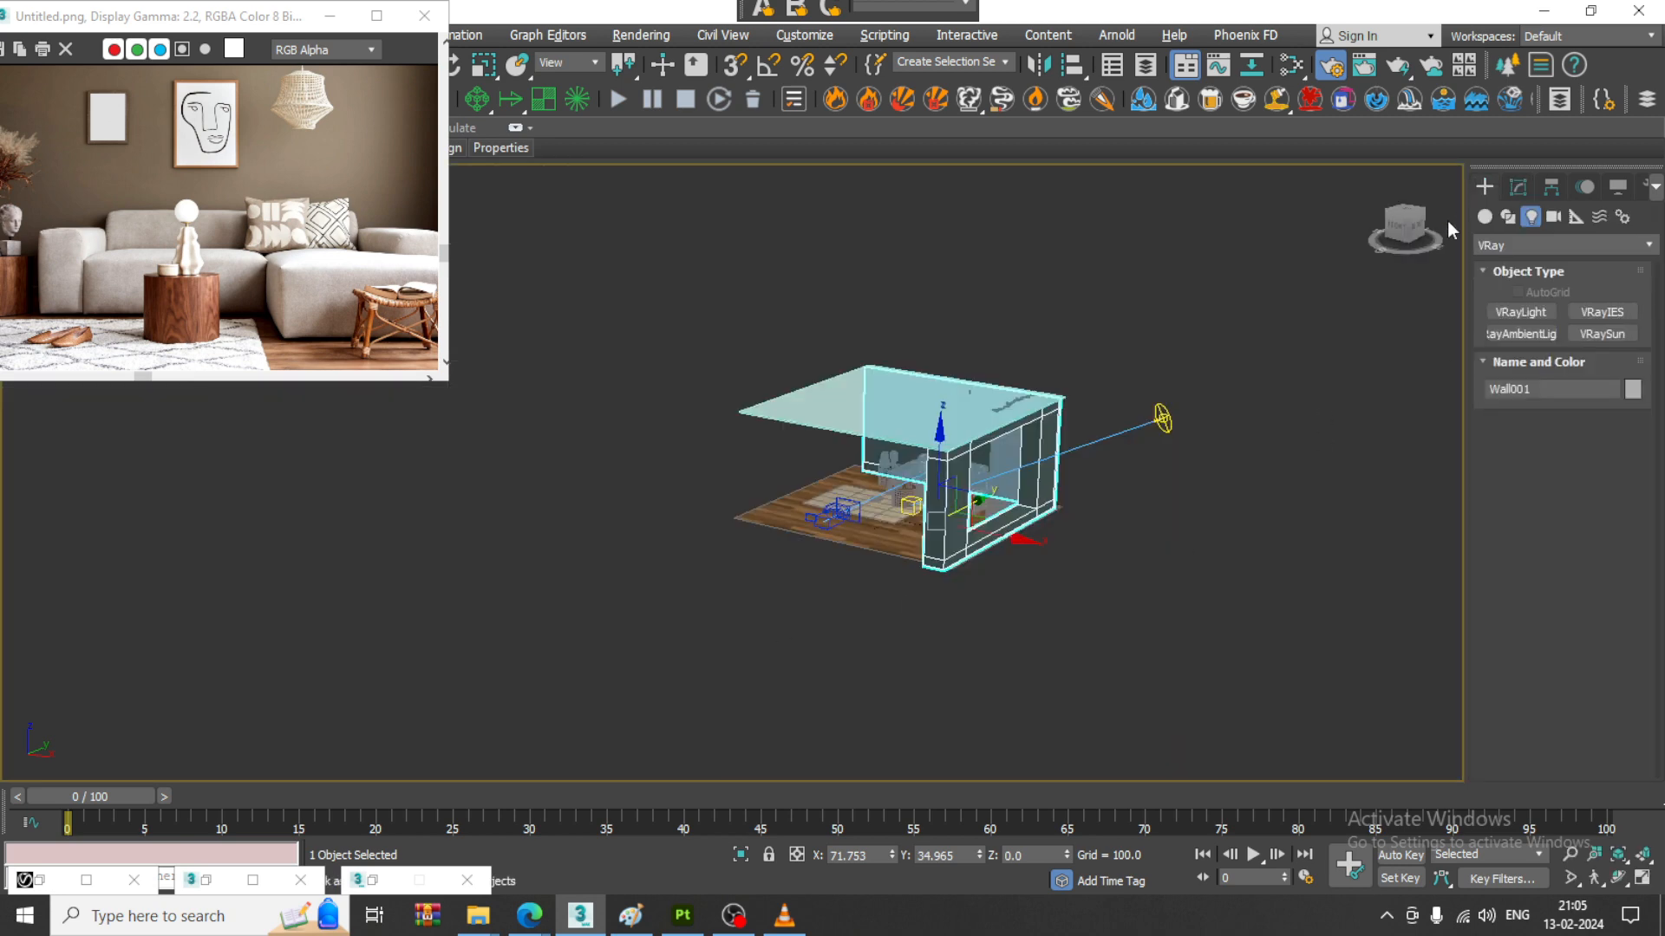
{"action": "left_click", "coordinate": [1545, 314]}
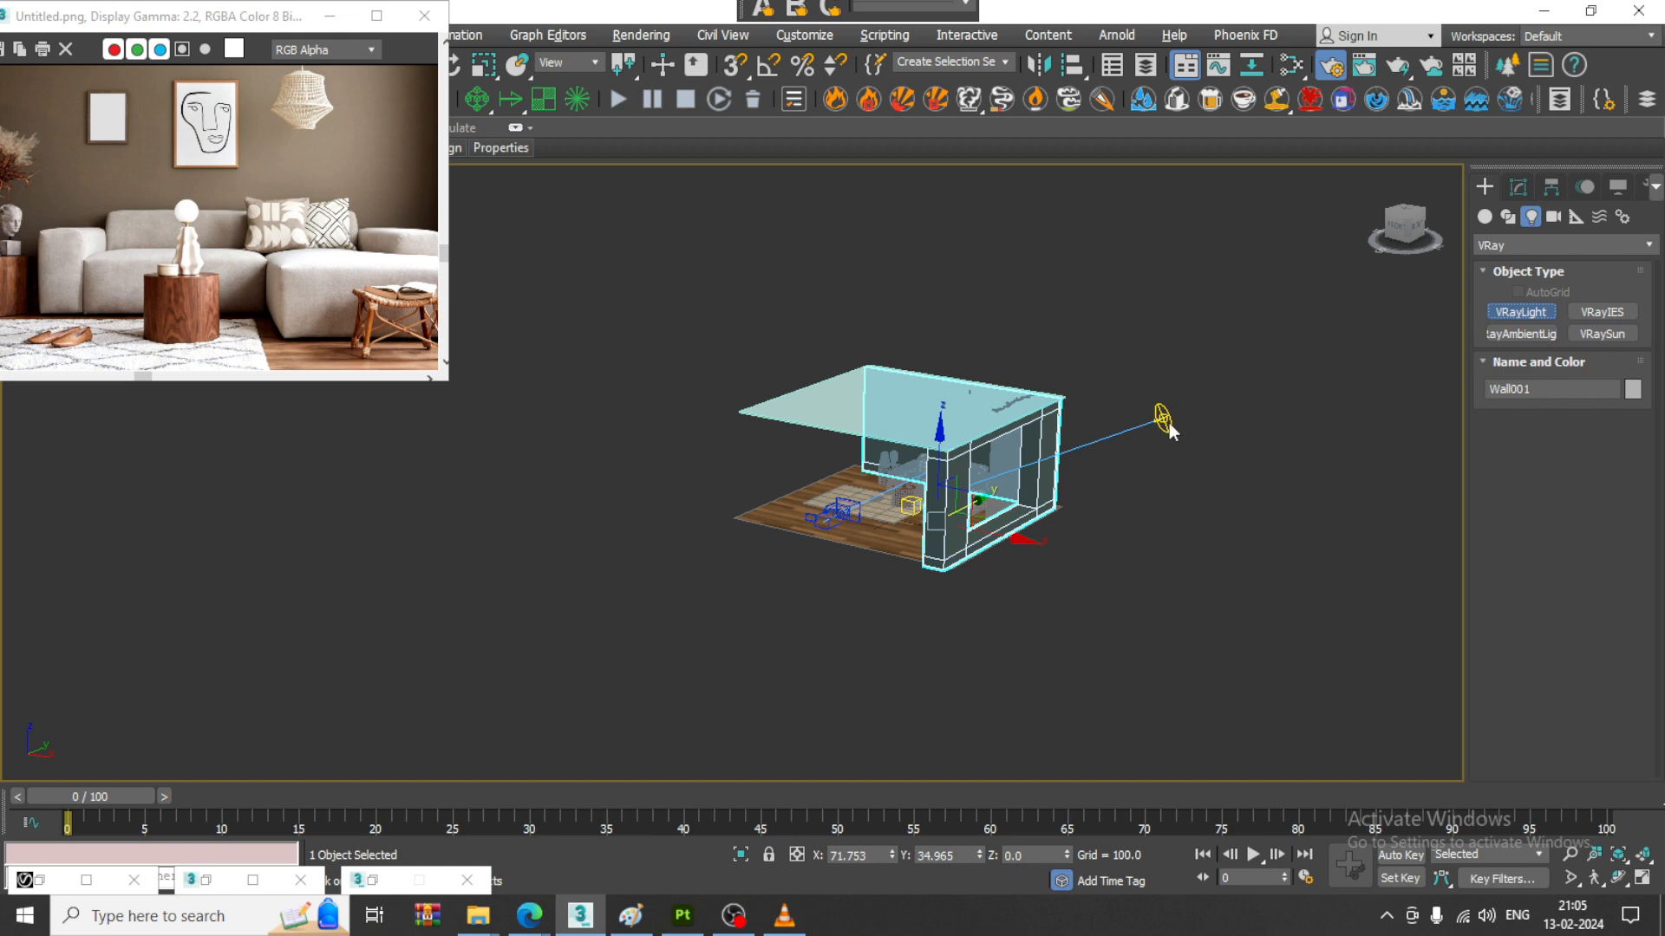
{"action": "middle_click_drag", "start_coordinate": [1092, 359], "coordinate": [1023, 379]}
{"action": "key", "text": "alt+w"}
{"action": "middle_click_drag", "start_coordinate": [1233, 322], "coordinate": [1194, 324]}
{"action": "key", "text": "alt+w"}
{"action": "middle_click_drag", "start_coordinate": [1195, 340], "coordinate": [1579, 347]}
{"action": "key", "text": "alt+w"}
{"action": "middle_click_drag", "start_coordinate": [587, 679], "coordinate": [555, 679]}
{"action": "mouse_move", "coordinate": [1075, 358]}
{"action": "middle_mouse_down"}
{"action": "mouse_move", "coordinate": [1052, 358]}
{"action": "mouse_move", "coordinate": [1092, 374]}
{"action": "middle_mouse_up"}
{"action": "key", "text": "l"}
{"action": "key", "text": "alt+w"}
{"action": "middle_click_drag", "start_coordinate": [1092, 374], "coordinate": [1204, 456]}
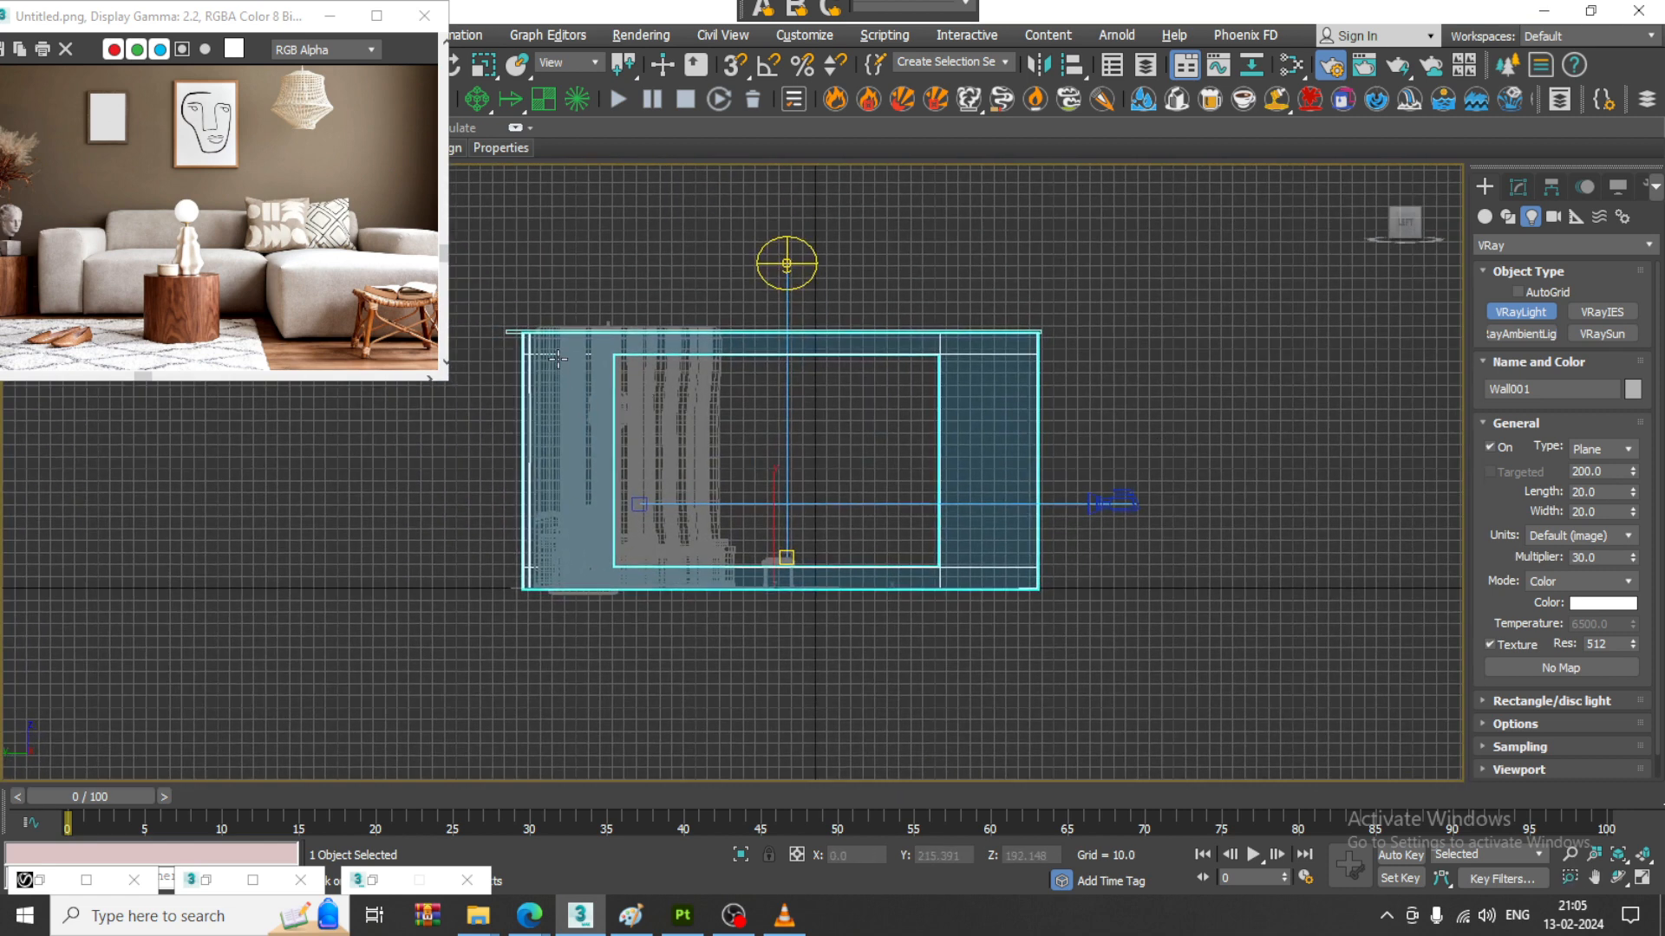
{"action": "left_click_drag", "start_coordinate": [558, 357], "coordinate": [862, 604]}
{"action": "right_click", "coordinate": [930, 615]}
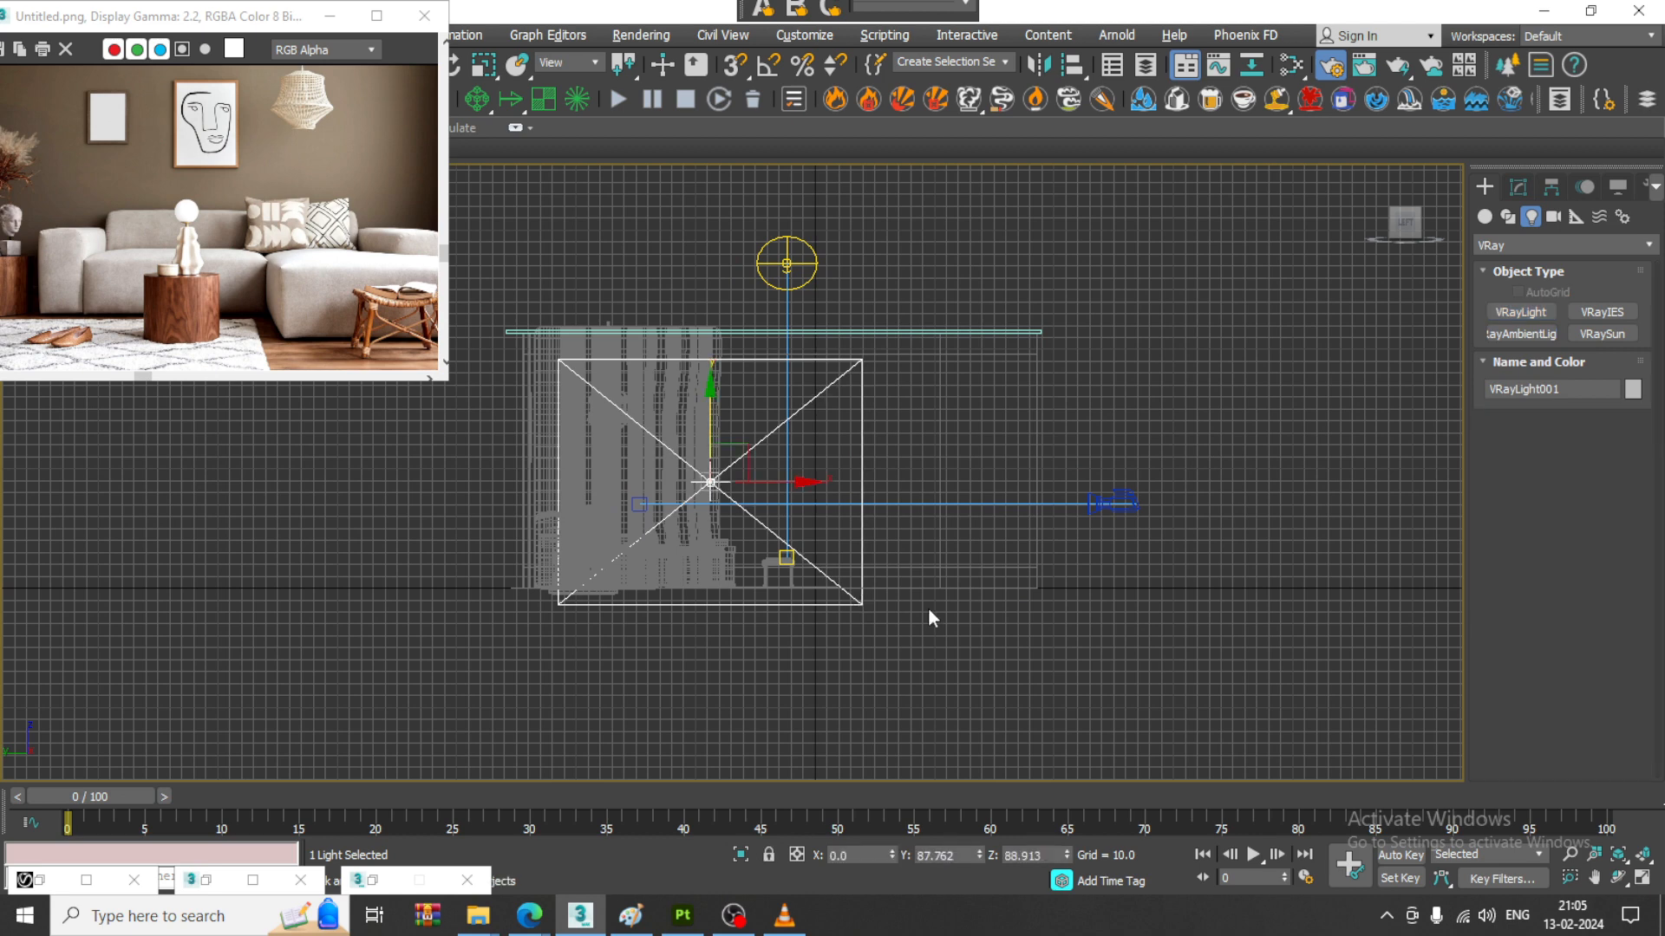
- Move the plane light out past the room's open side, opposite the window wall, to X about -316
{"action": "key", "text": "alt+w"}
{"action": "middle_click_drag", "start_coordinate": [516, 685], "coordinate": [600, 661], "text": "alt"}
{"action": "key", "text": "alt+w"}
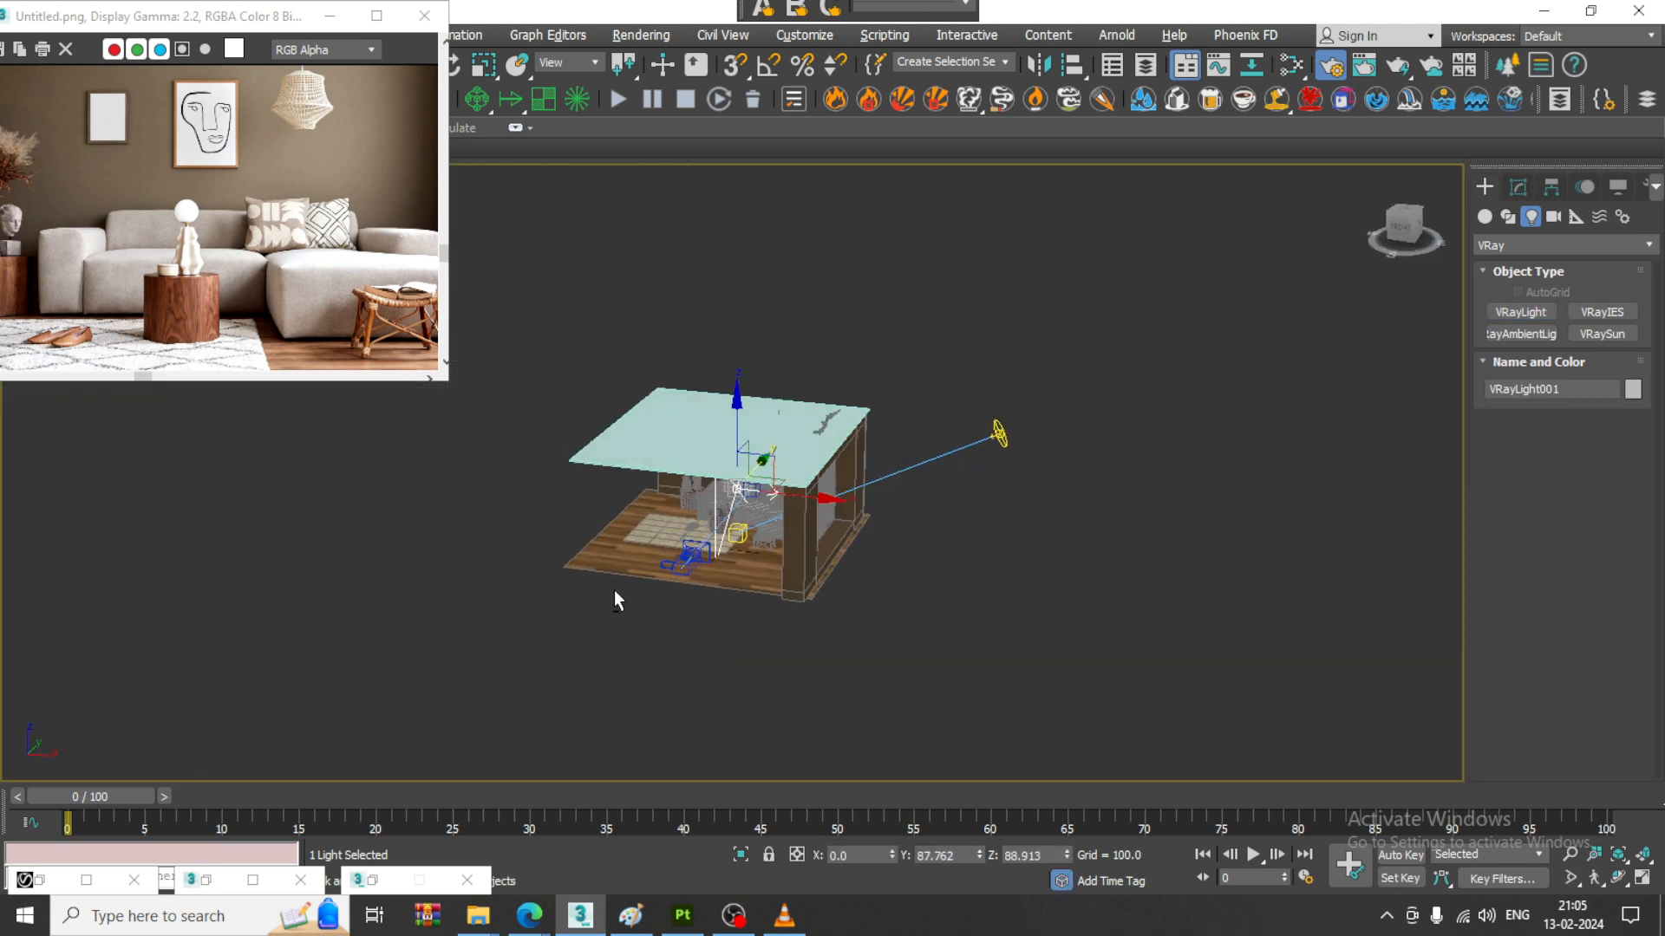
{"action": "middle_click_drag", "start_coordinate": [614, 590], "coordinate": [667, 583], "text": "alt"}
{"action": "middle_click_drag", "start_coordinate": [667, 582], "coordinate": [794, 564]}
{"action": "scroll", "coordinate": [920, 475], "scroll_direction": "up", "scroll_amount": 3}
{"action": "left_click_drag", "start_coordinate": [921, 475], "coordinate": [667, 477]}
{"action": "middle_click_drag", "start_coordinate": [667, 477], "coordinate": [827, 542], "text": "alt"}
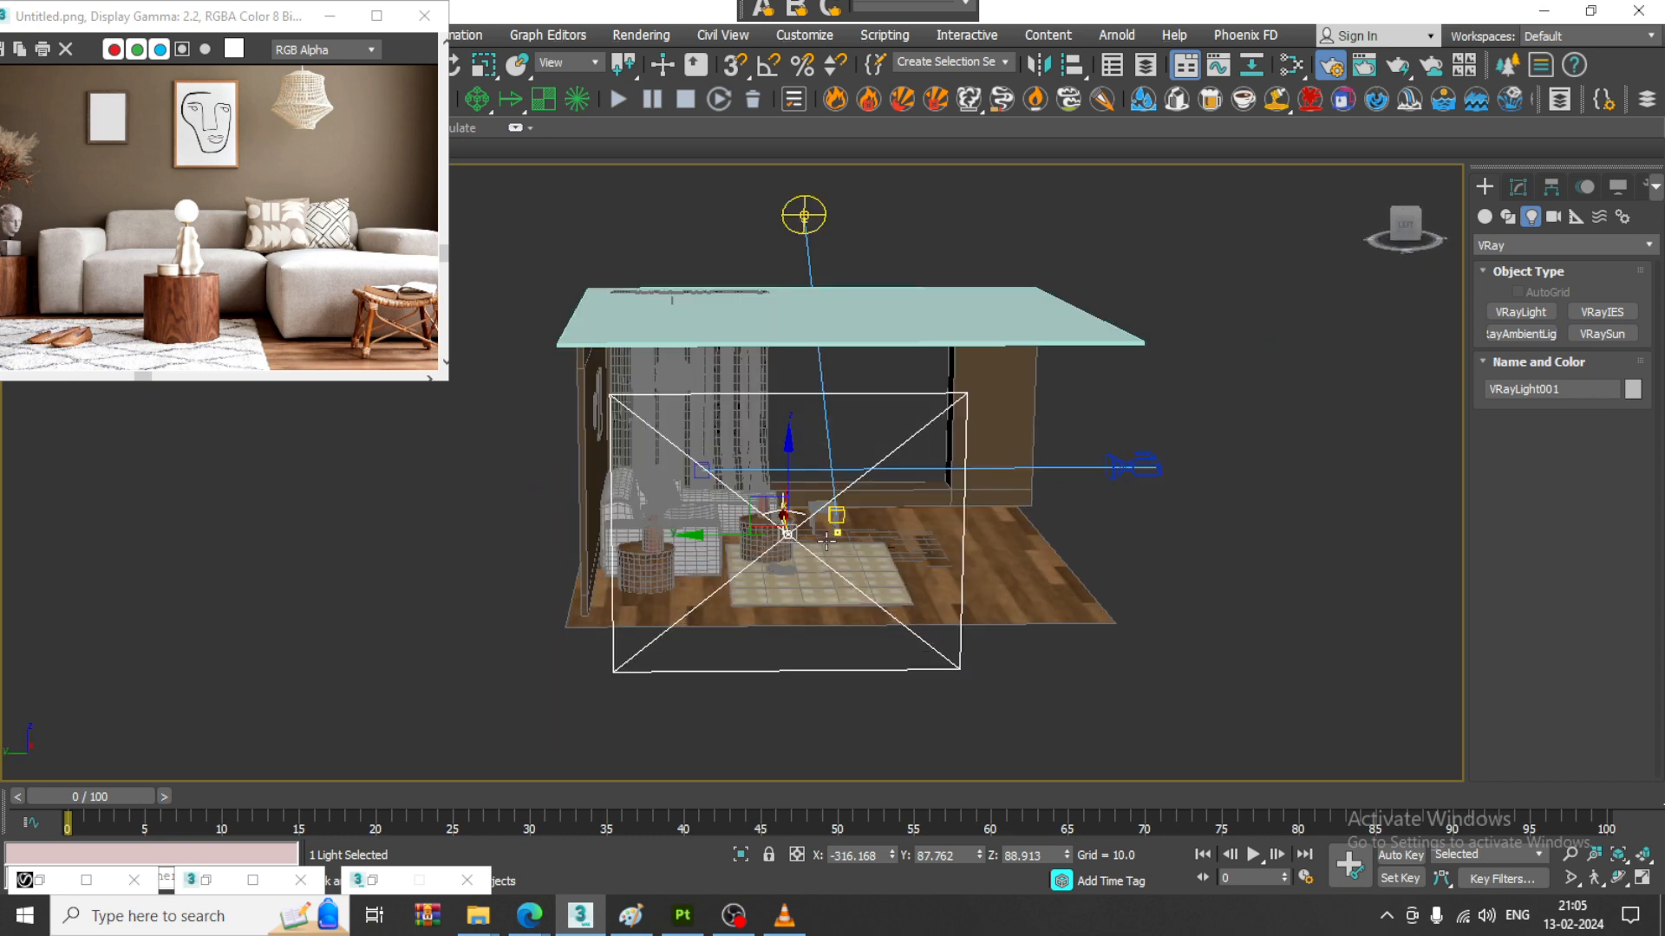
- Slide the plane light slightly towards the back wall and rotate it about -6.57 degrees around the vertical axis
{"action": "left_click_drag", "start_coordinate": [737, 538], "coordinate": [723, 540]}
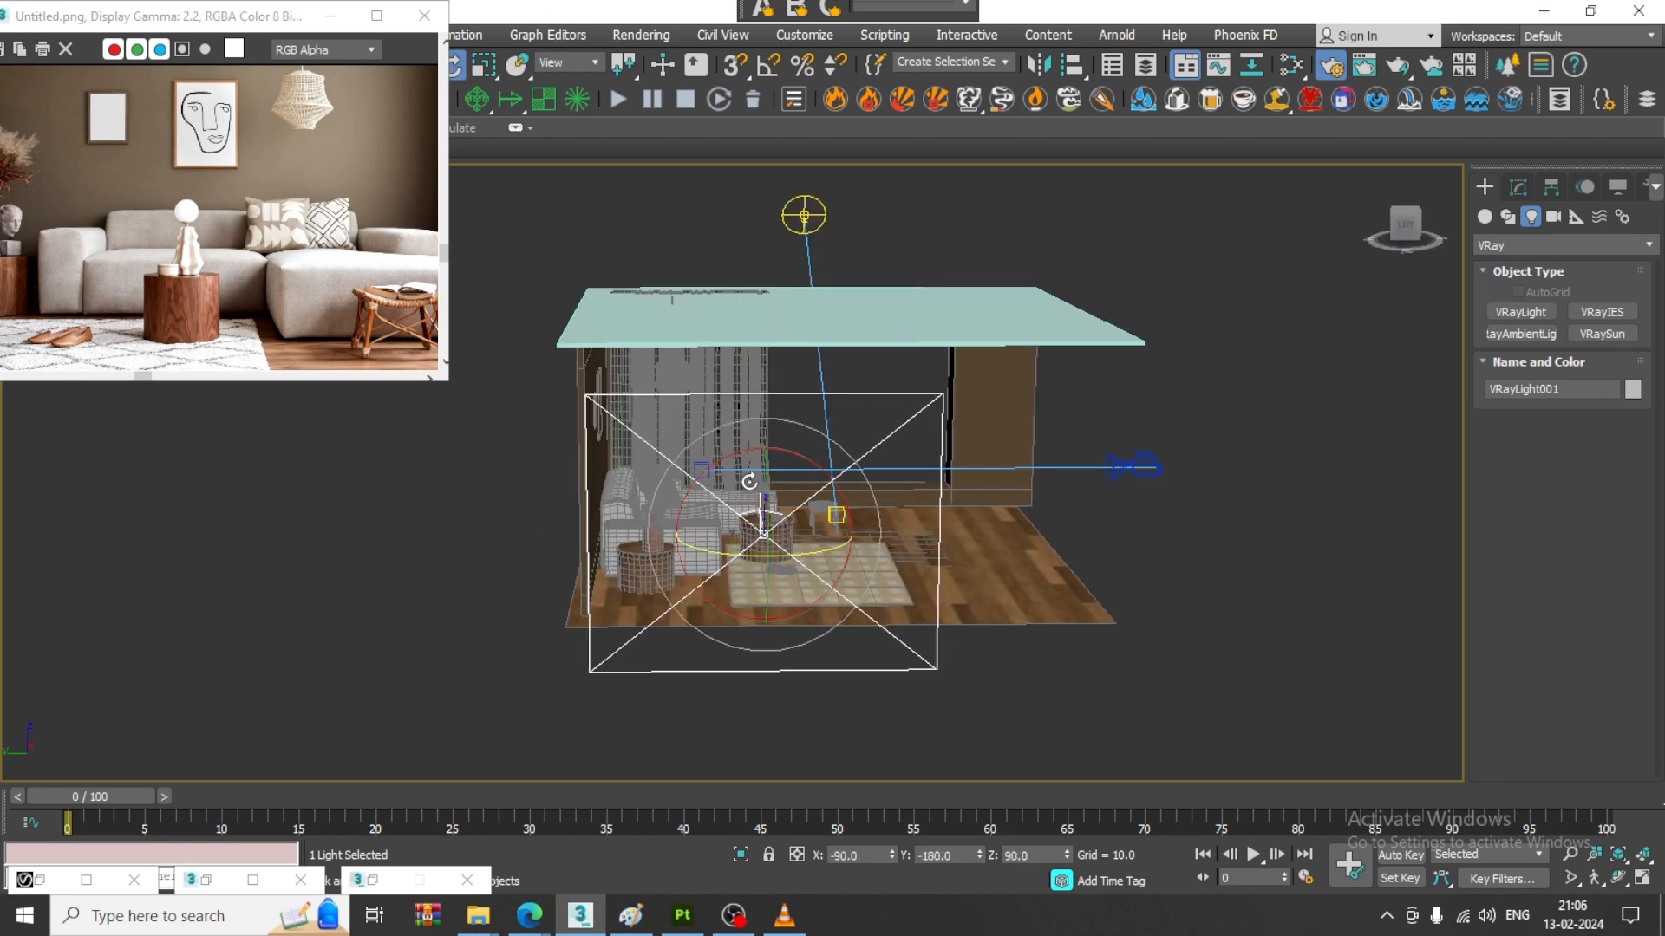
{"action": "key", "text": "e"}
{"action": "key", "text": "w"}
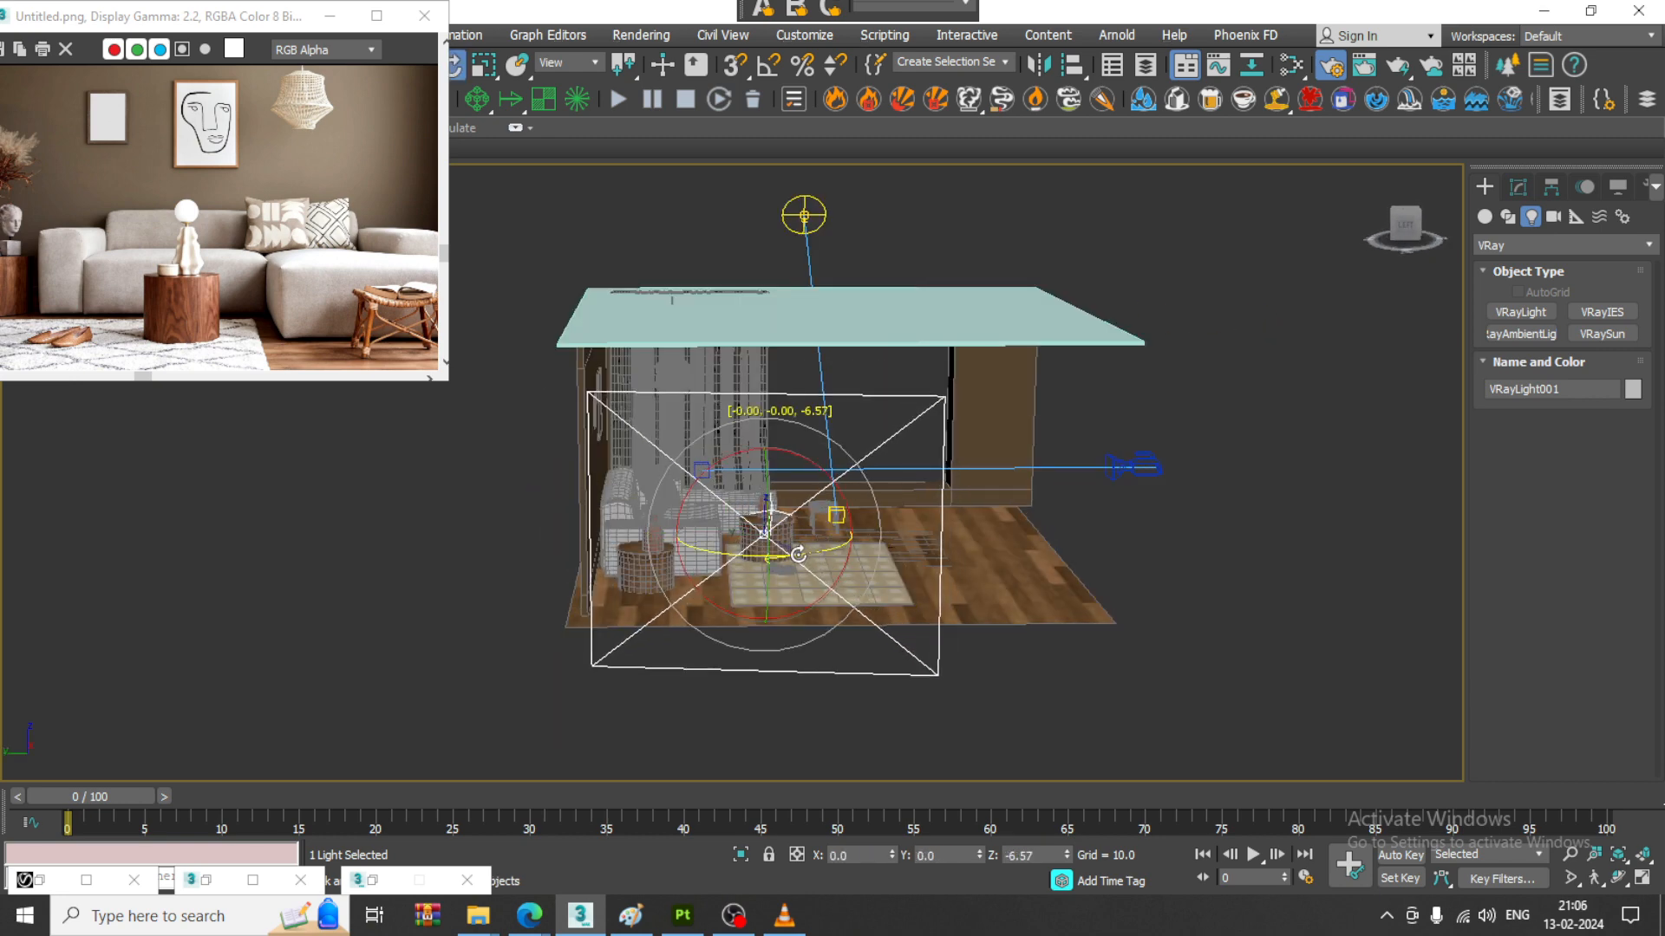
- Slide the plane light to Y about 124 and raise it so it lines up with the room's height
{"action": "left_click_drag", "start_coordinate": [698, 537], "coordinate": [672, 537]}
{"action": "middle_click_drag", "start_coordinate": [671, 537], "coordinate": [708, 473], "text": "alt"}
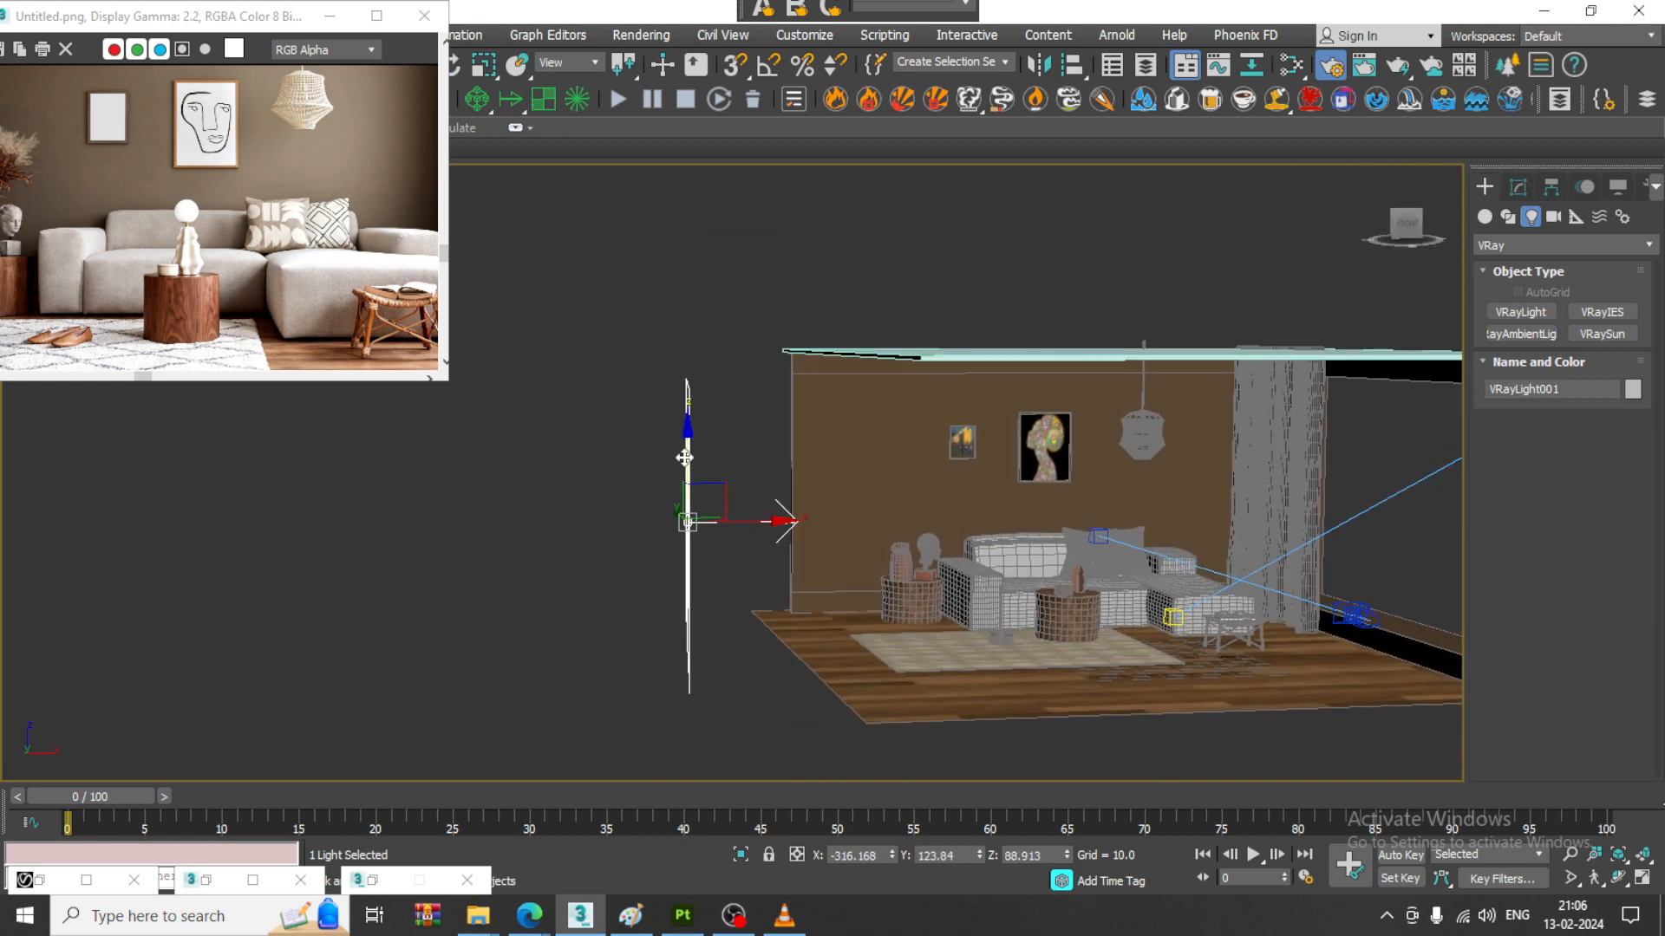
{"action": "left_click_drag", "start_coordinate": [687, 460], "coordinate": [726, 432]}
{"action": "key", "text": "e"}
{"action": "middle_click_drag", "start_coordinate": [1068, 595], "coordinate": [935, 570]}
{"action": "scroll", "coordinate": [935, 569], "scroll_direction": "up", "scroll_amount": 3}
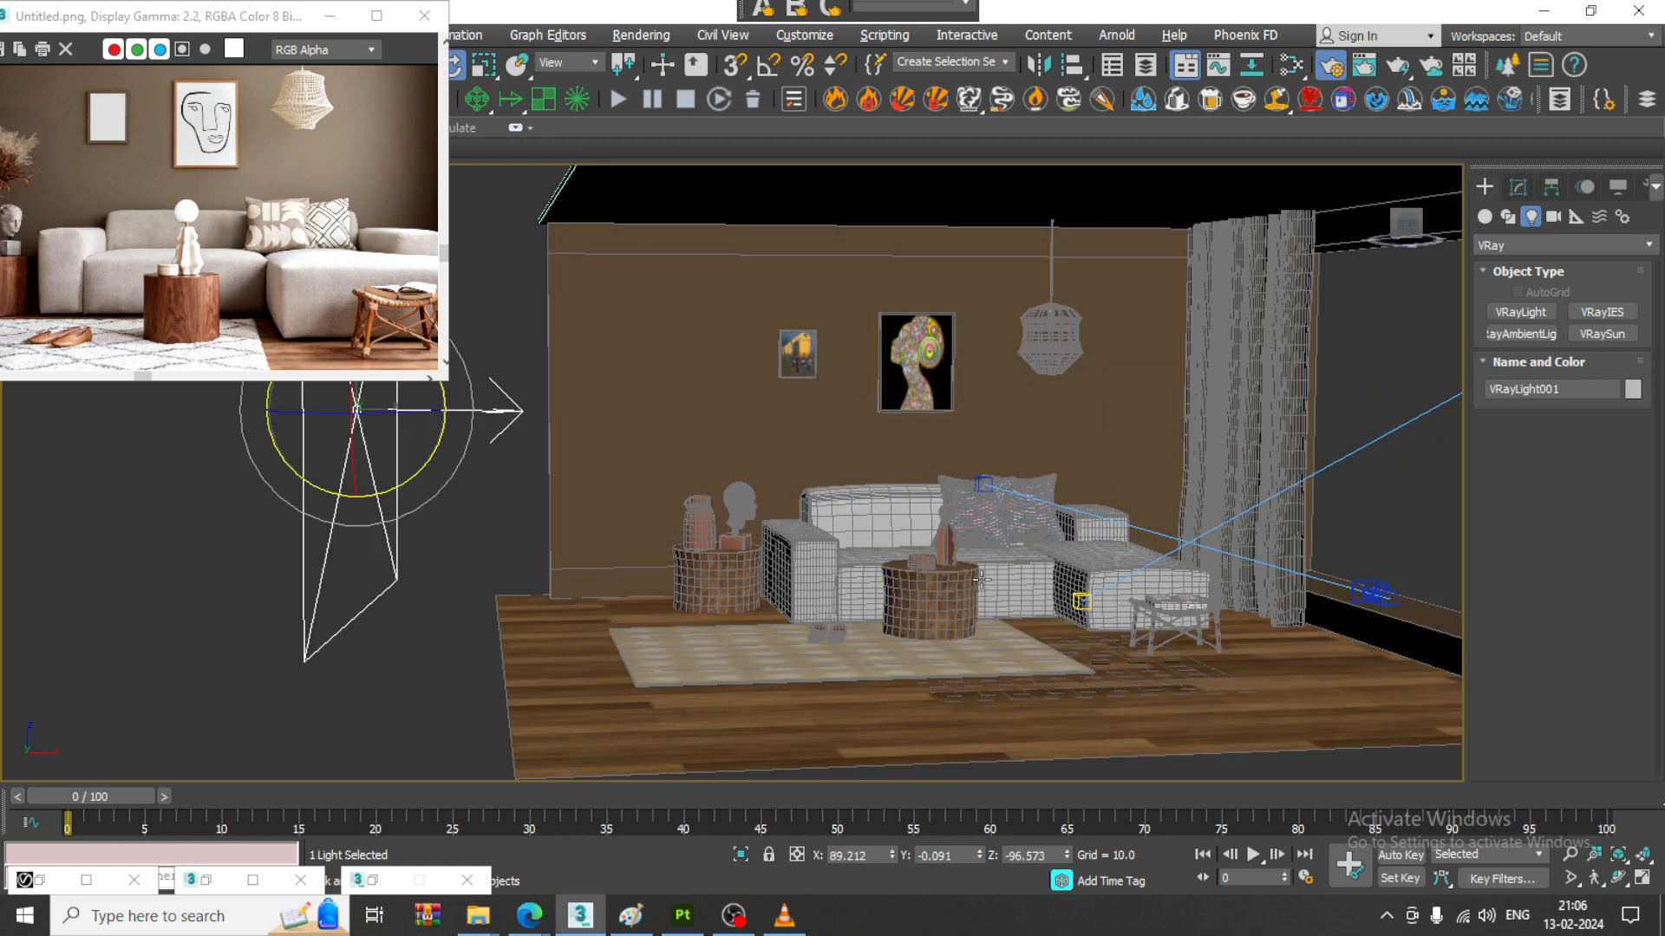
{"action": "middle_click_drag", "start_coordinate": [1075, 592], "coordinate": [949, 570]}
- Reselect the plane light in the four-view layout and render the PhysCamera001 view in the restored frame buffer
{"action": "key", "text": "alt+w"}
{"action": "left_click", "coordinate": [995, 562]}
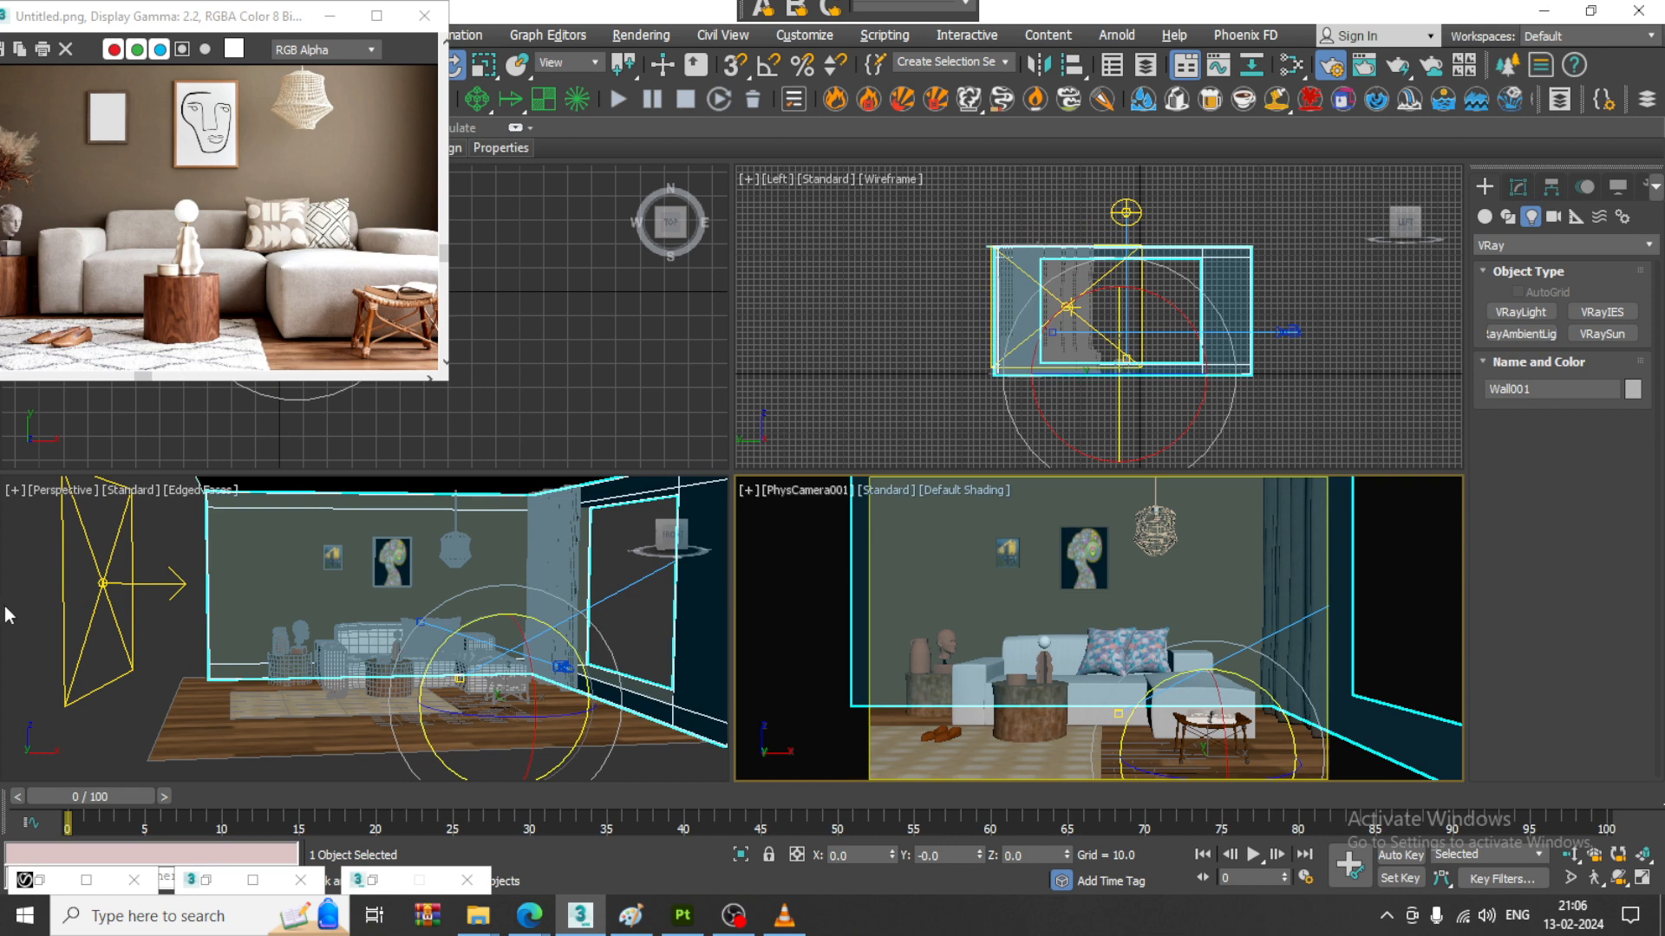
{"action": "left_click", "coordinate": [128, 587]}
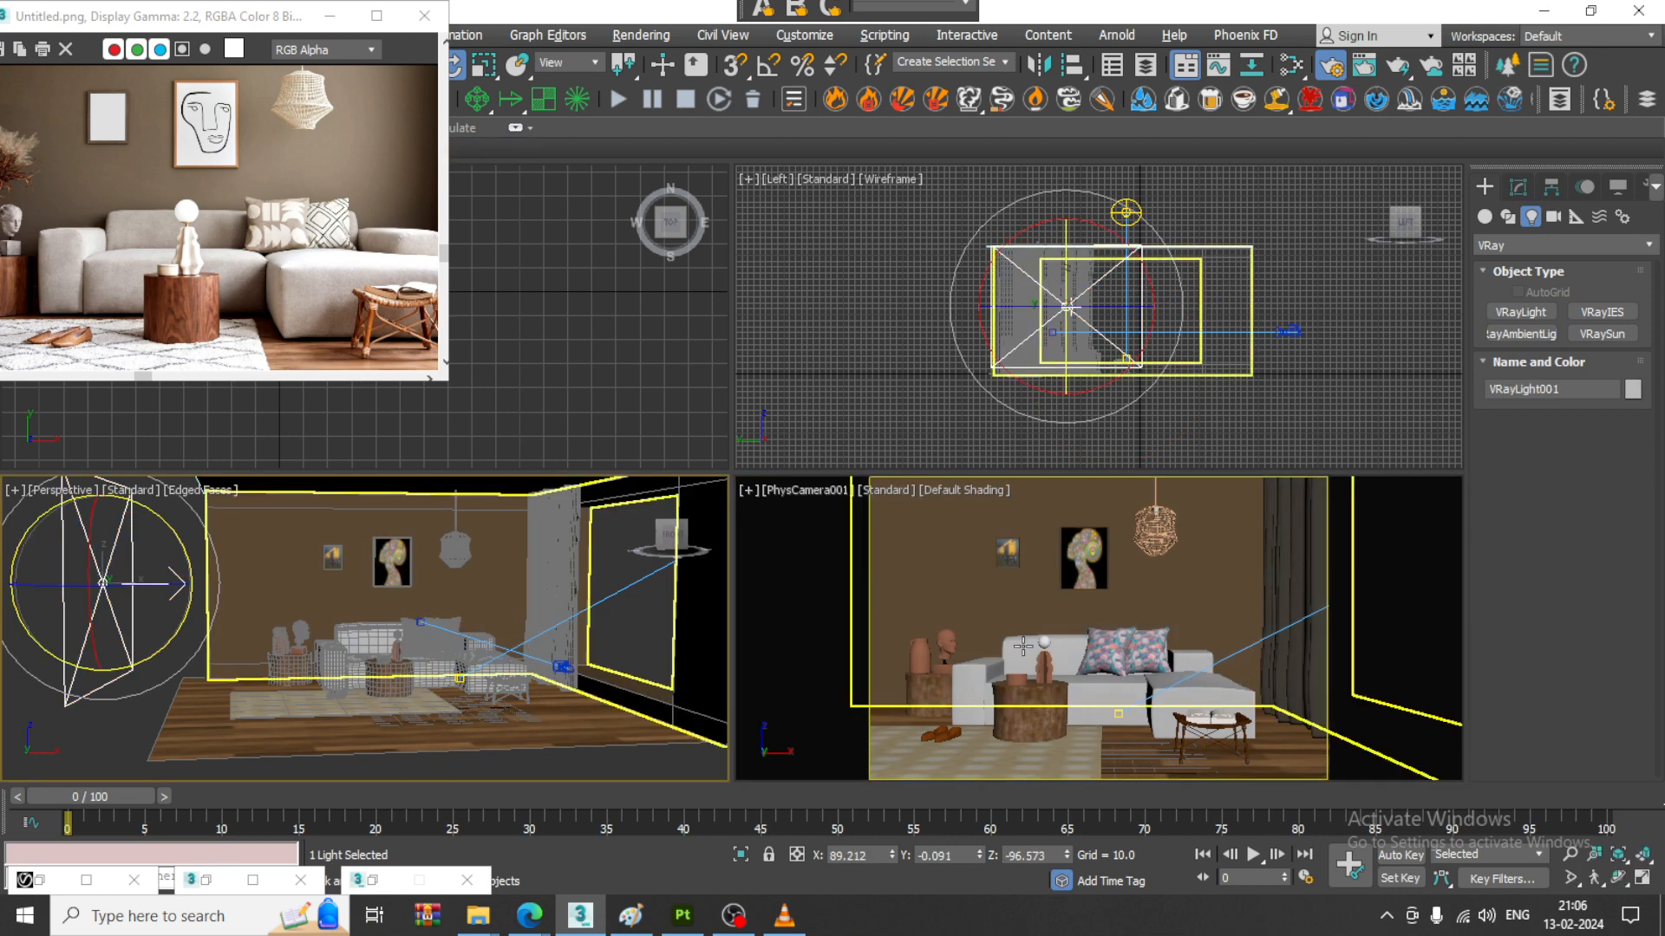
{"action": "left_click", "coordinate": [51, 880]}
{"action": "left_click", "coordinate": [797, 115]}
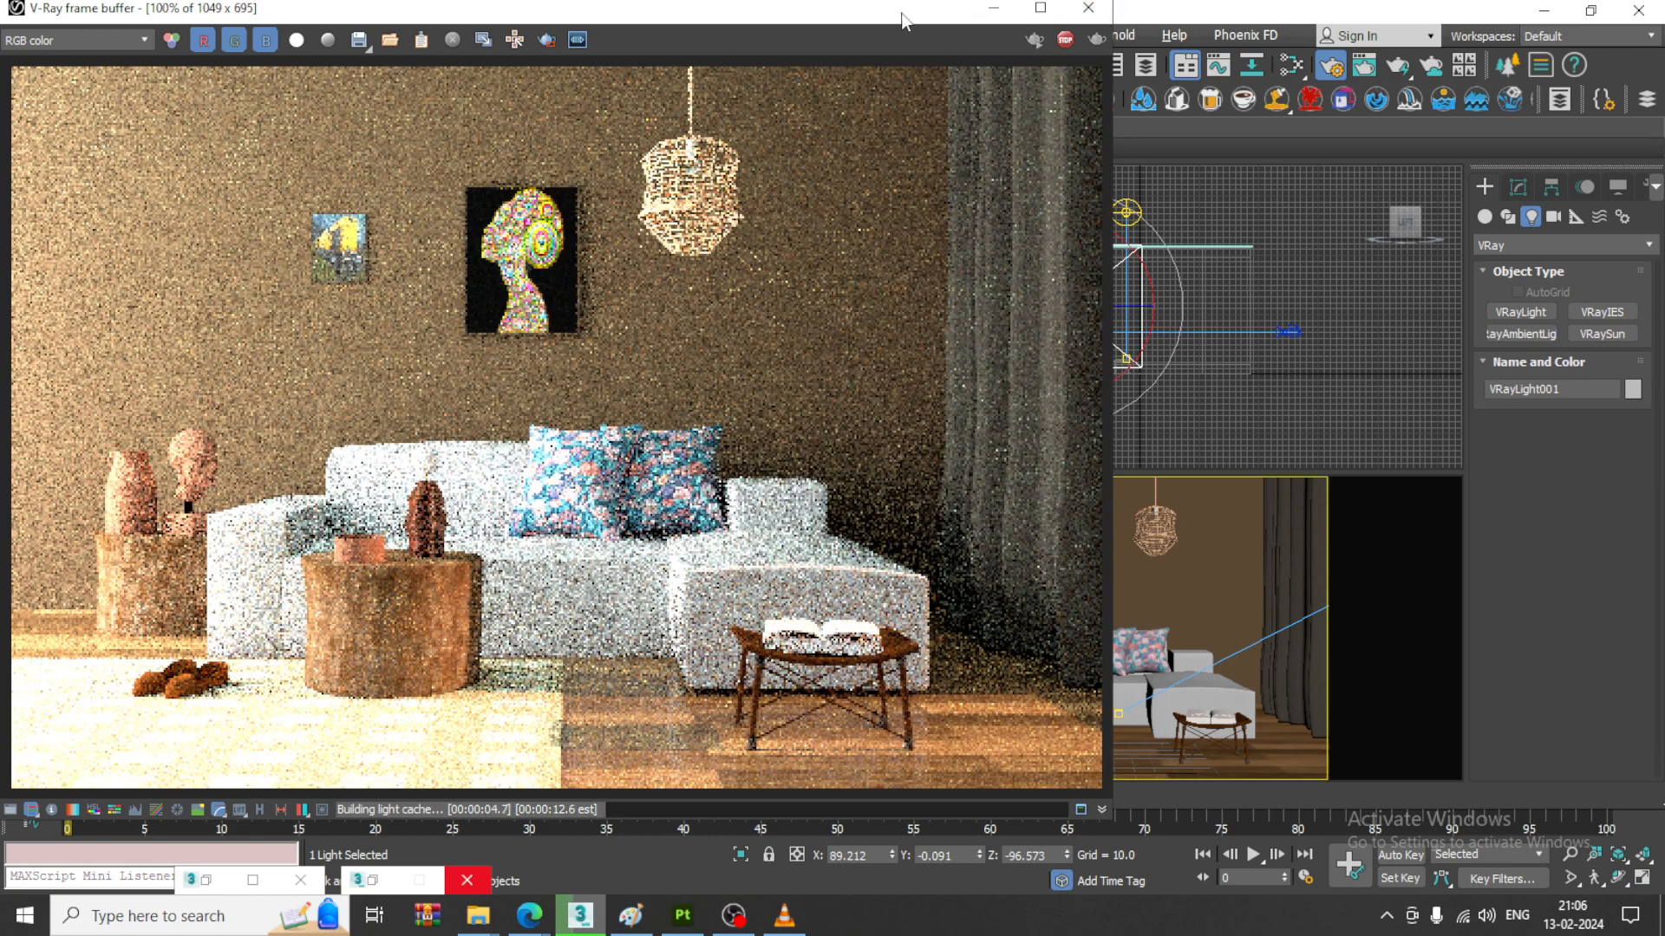
{"action": "left_click_drag", "start_coordinate": [910, 21], "coordinate": [858, 638]}
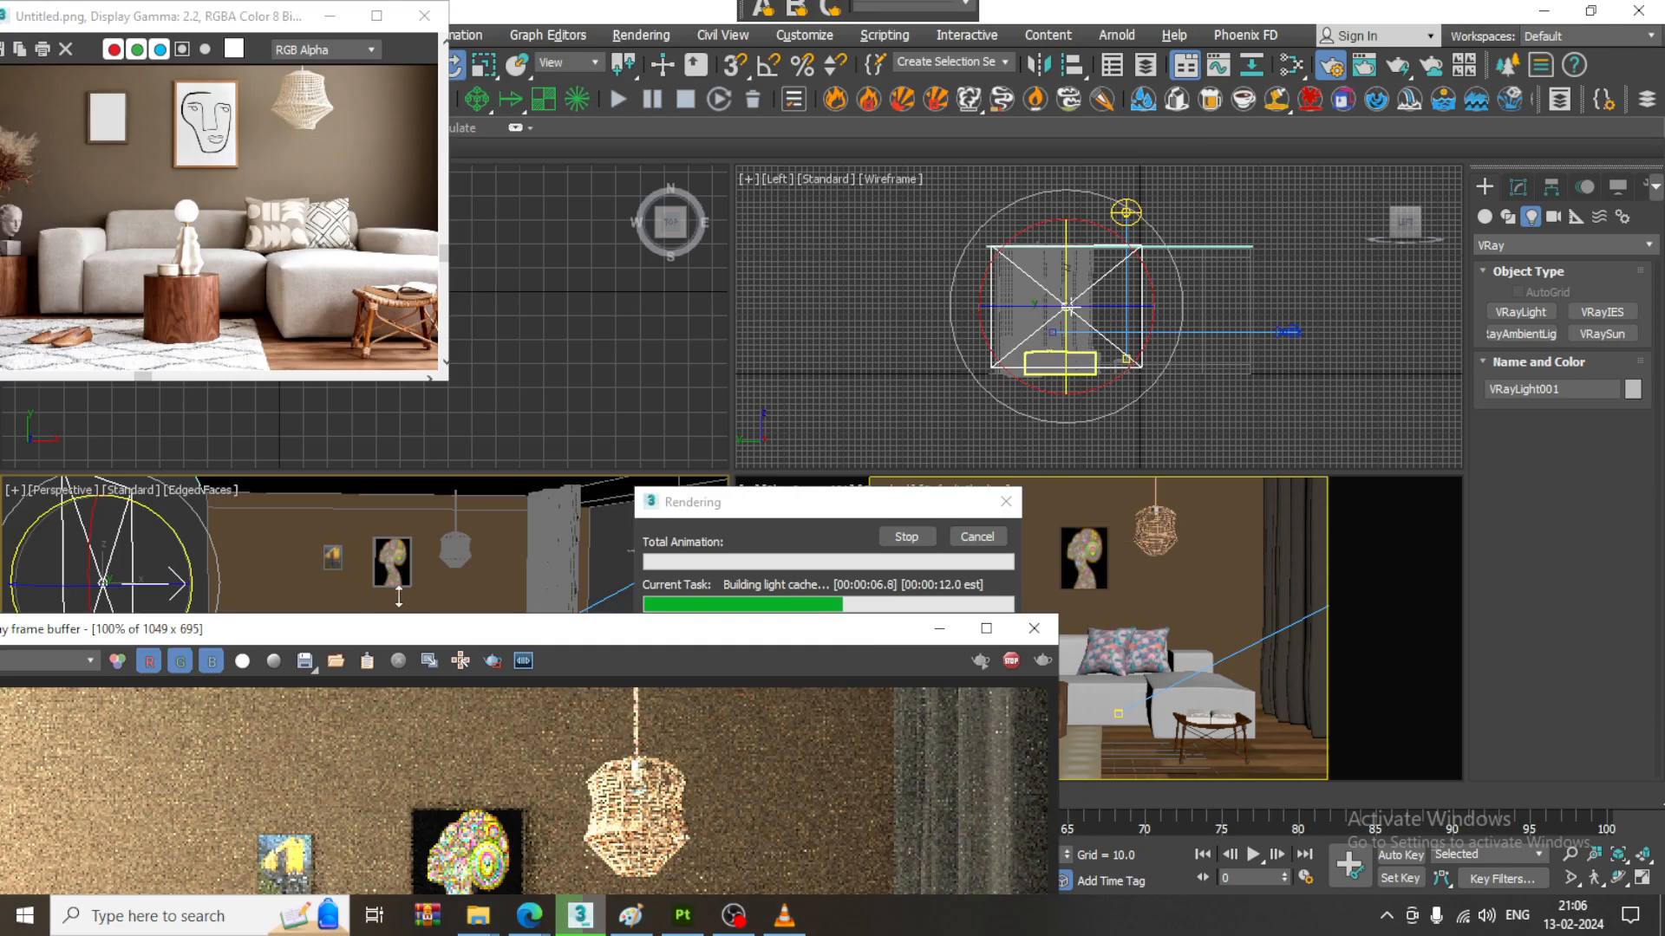
{"action": "left_click_drag", "start_coordinate": [451, 638], "coordinate": [514, 48]}
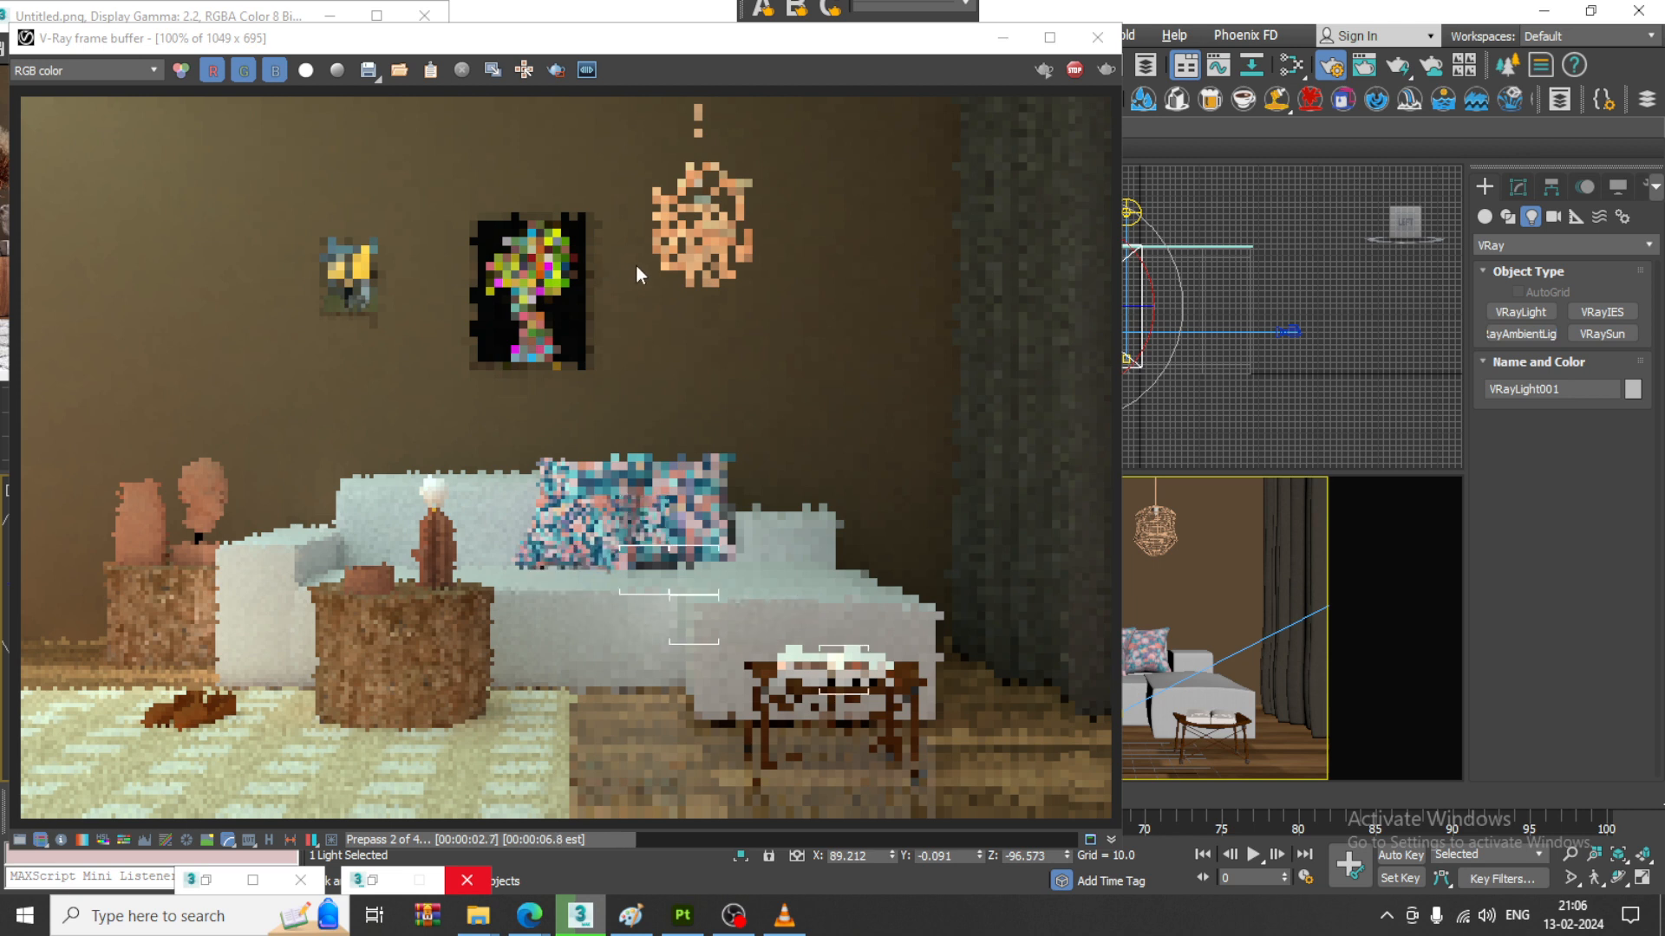
- Set the plane light's multiplier to 1.0 and its color mode to Temperature at 4745, and render the camera view again
{"action": "left_click", "coordinate": [1518, 192]}
{"action": "left_click_drag", "start_coordinate": [1613, 580], "coordinate": [1469, 577]}
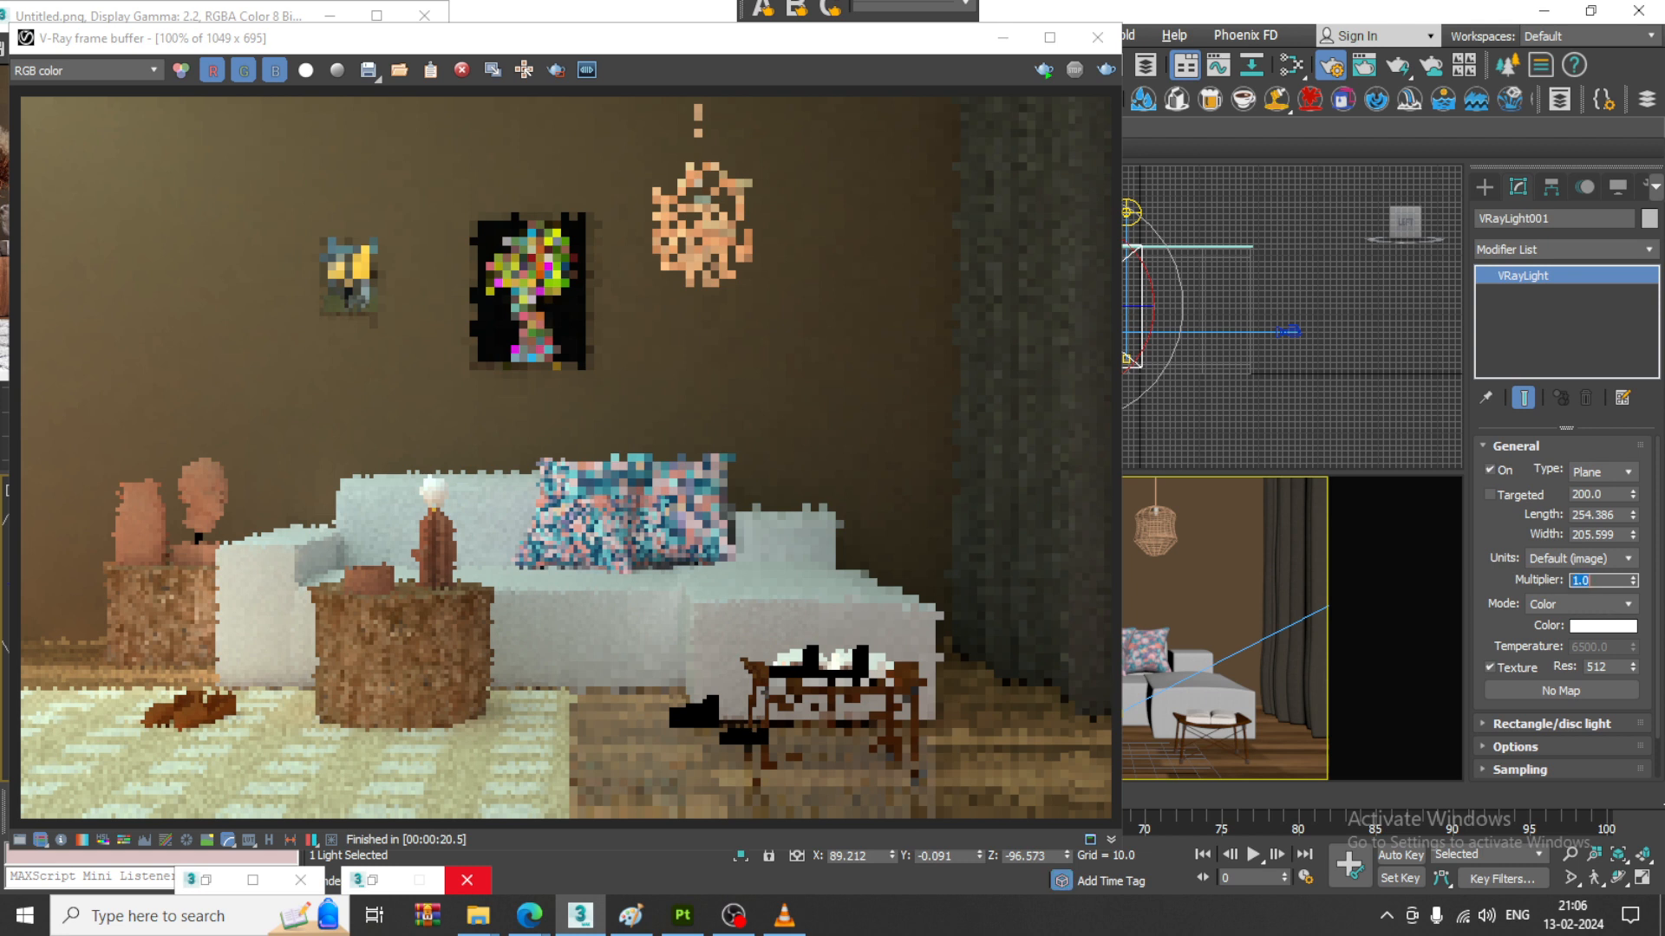
{"action": "left_click", "coordinate": [1600, 605]}
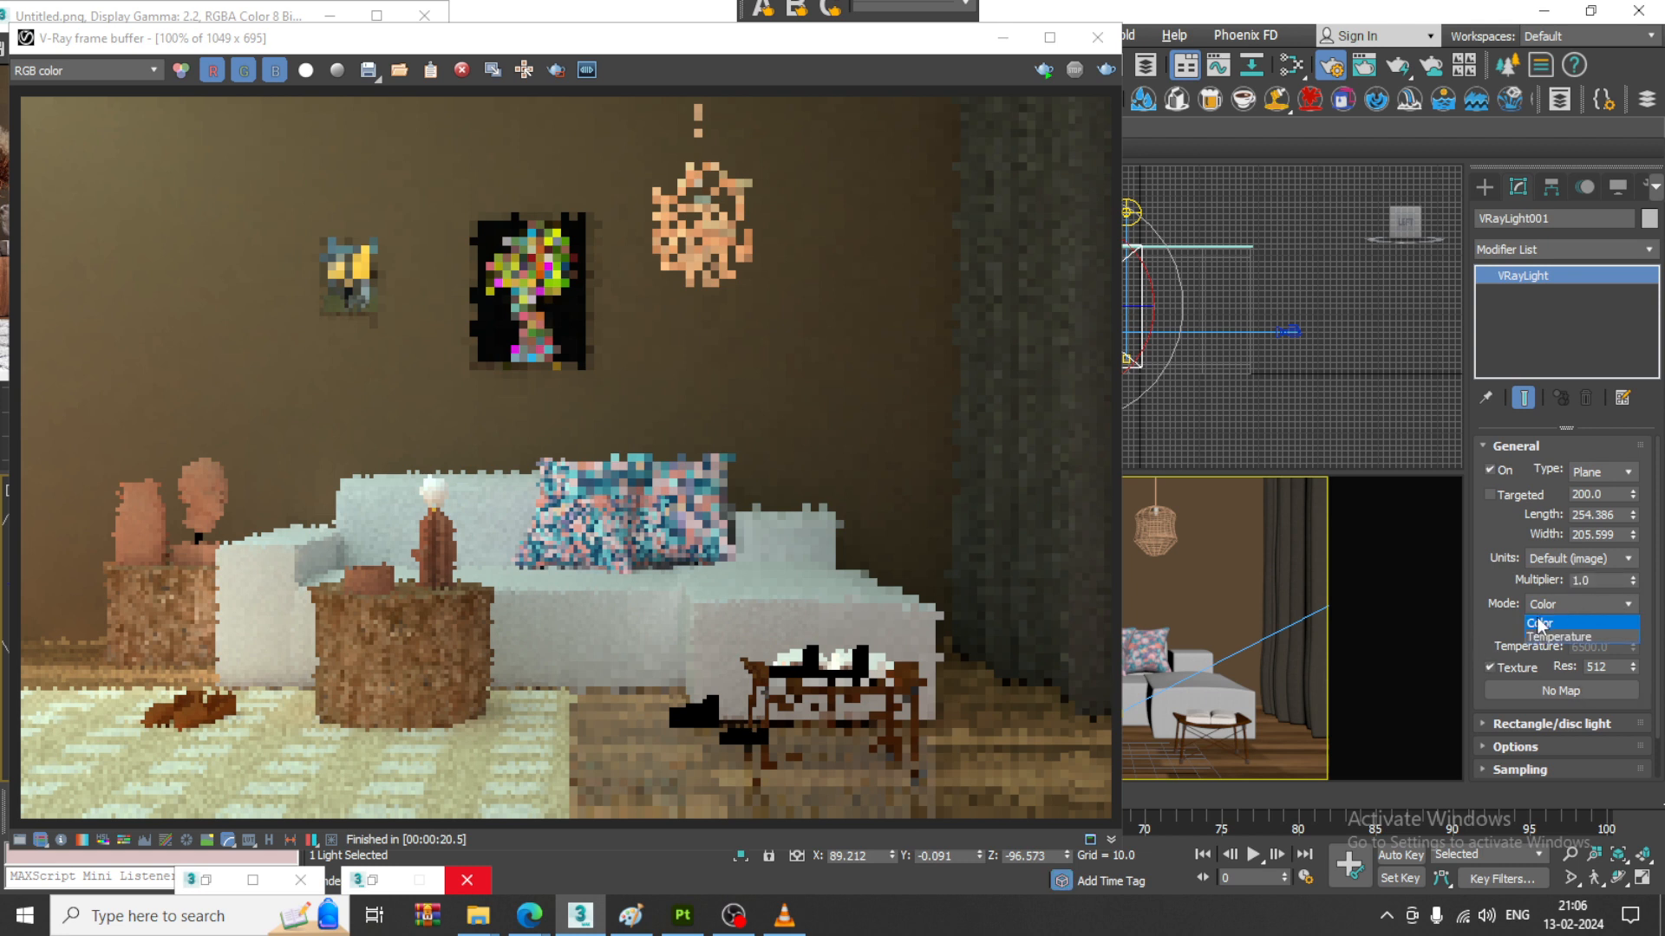
{"action": "left_click", "coordinate": [1552, 636]}
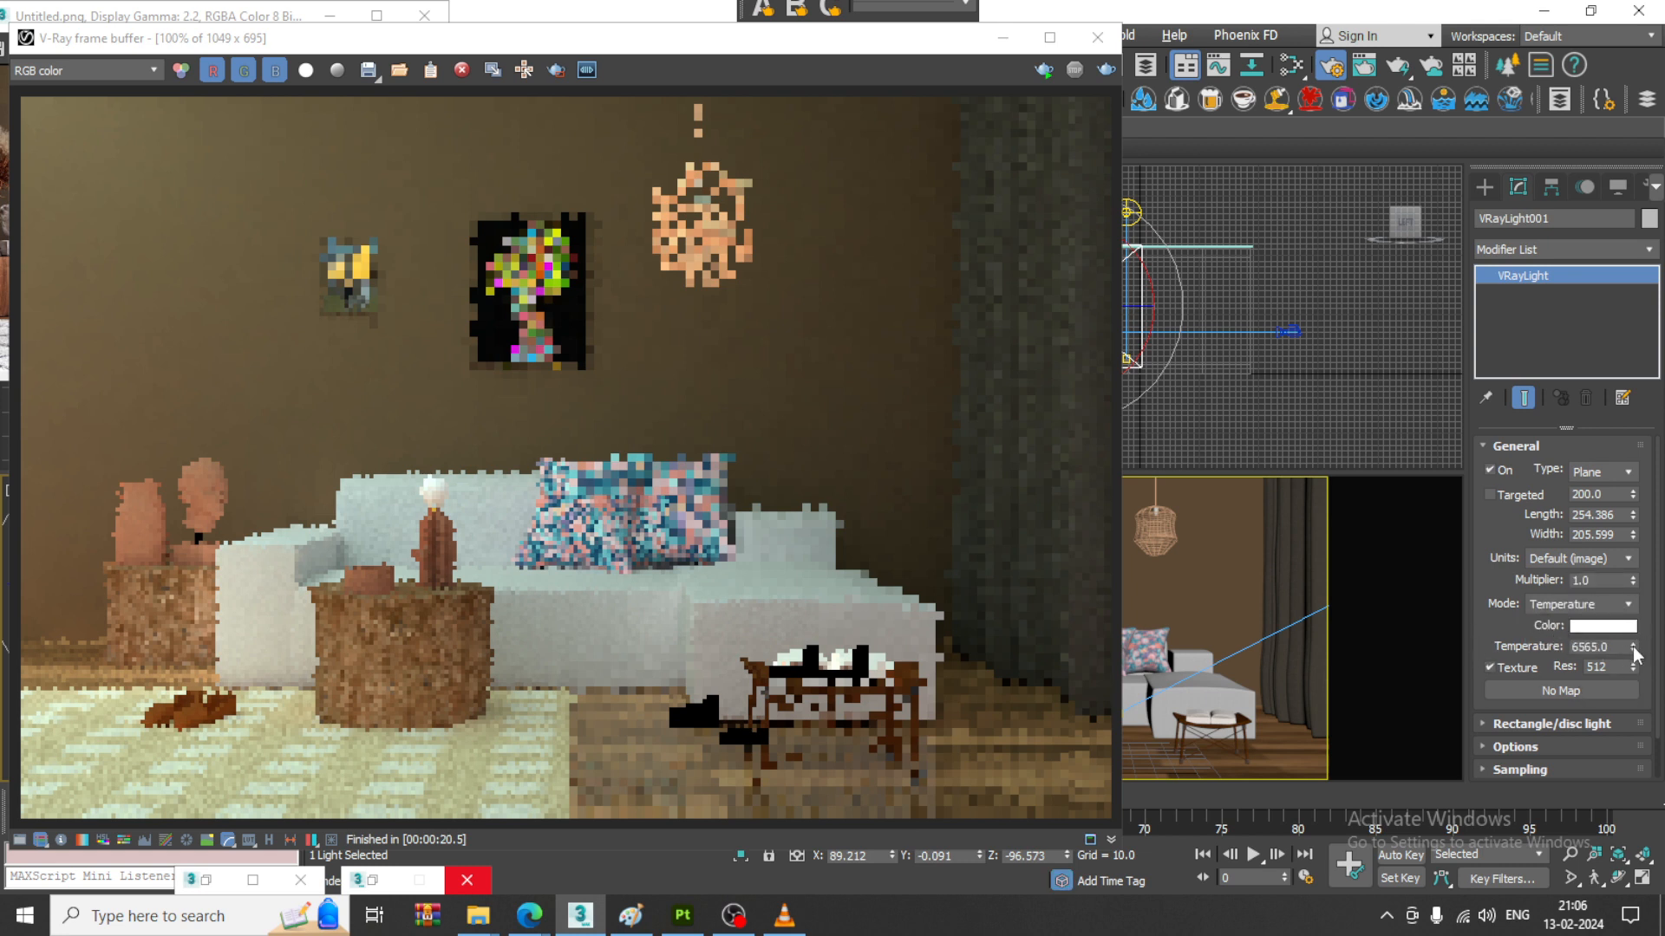
{"action": "left_click_drag", "start_coordinate": [1634, 652], "coordinate": [1638, 668]}
{"action": "left_click", "coordinate": [1106, 75]}
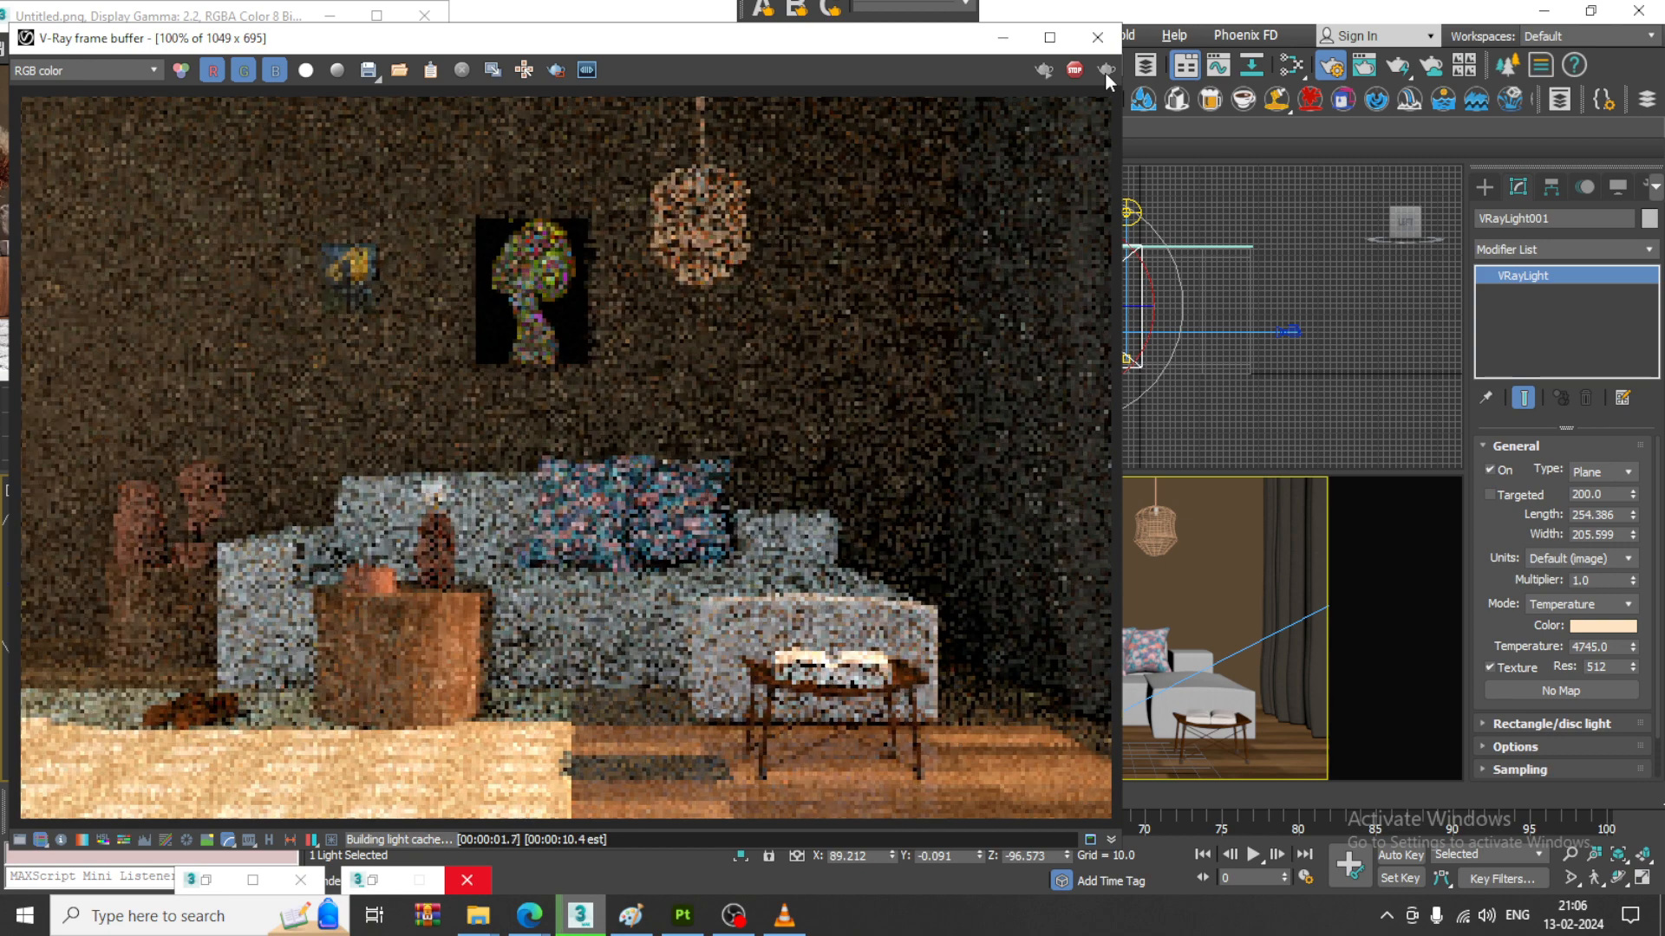
- Try a plane light multiplier of 3.0 and render the camera view
{"action": "left_click", "coordinate": [1635, 580]}
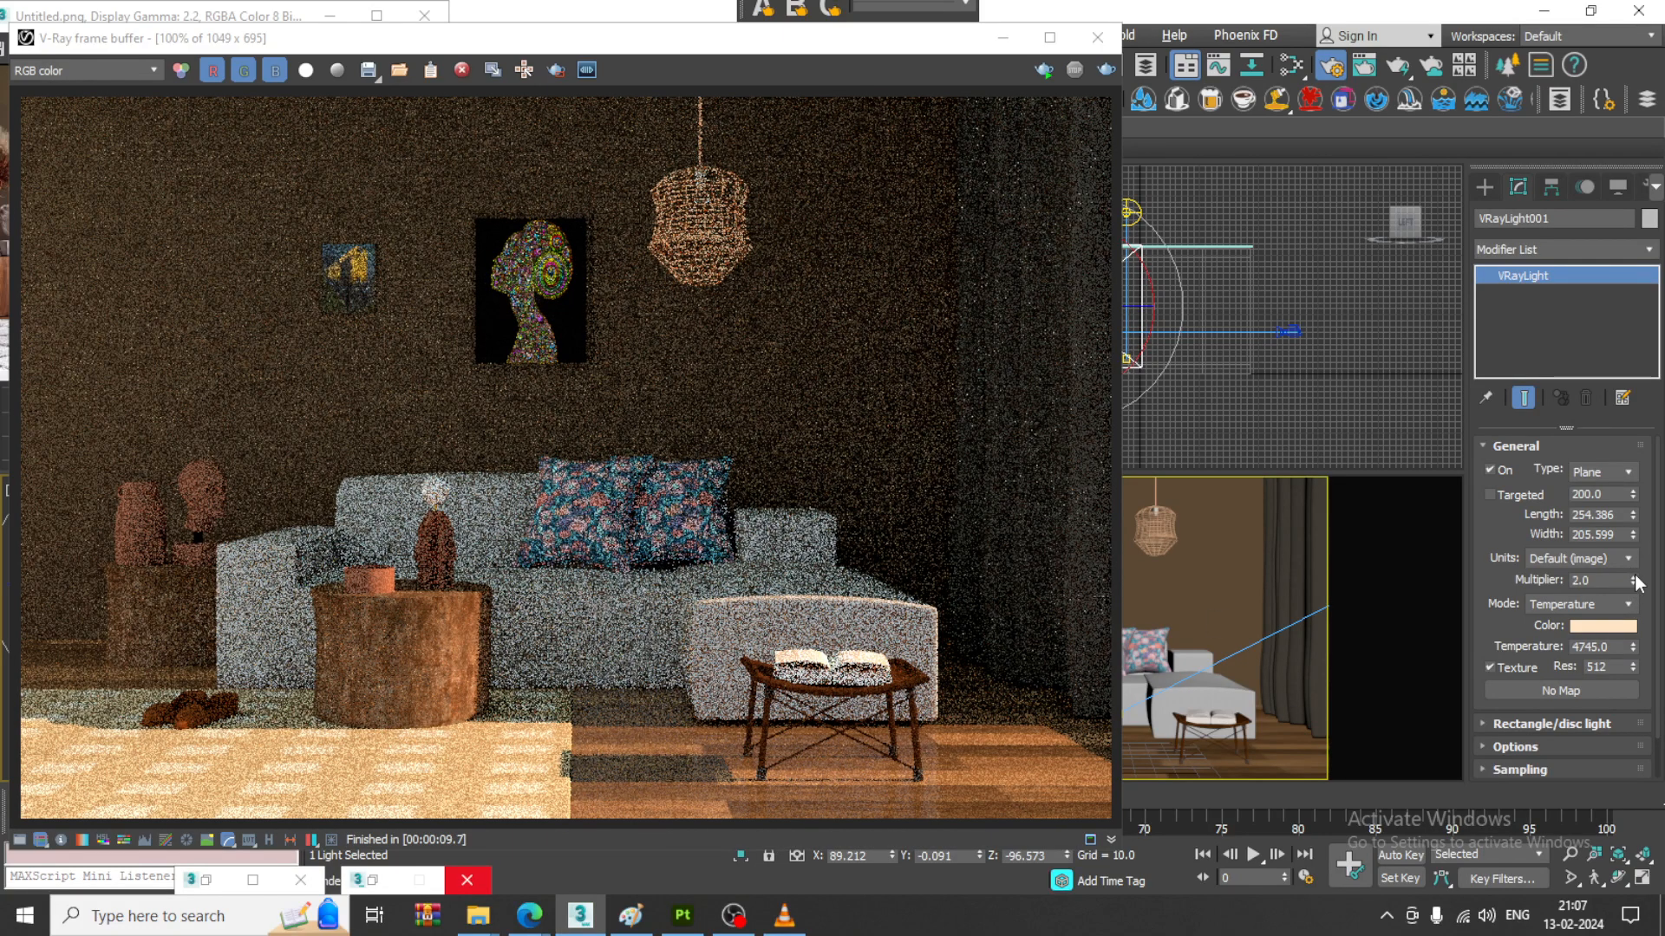
{"action": "left_click", "coordinate": [1108, 69]}
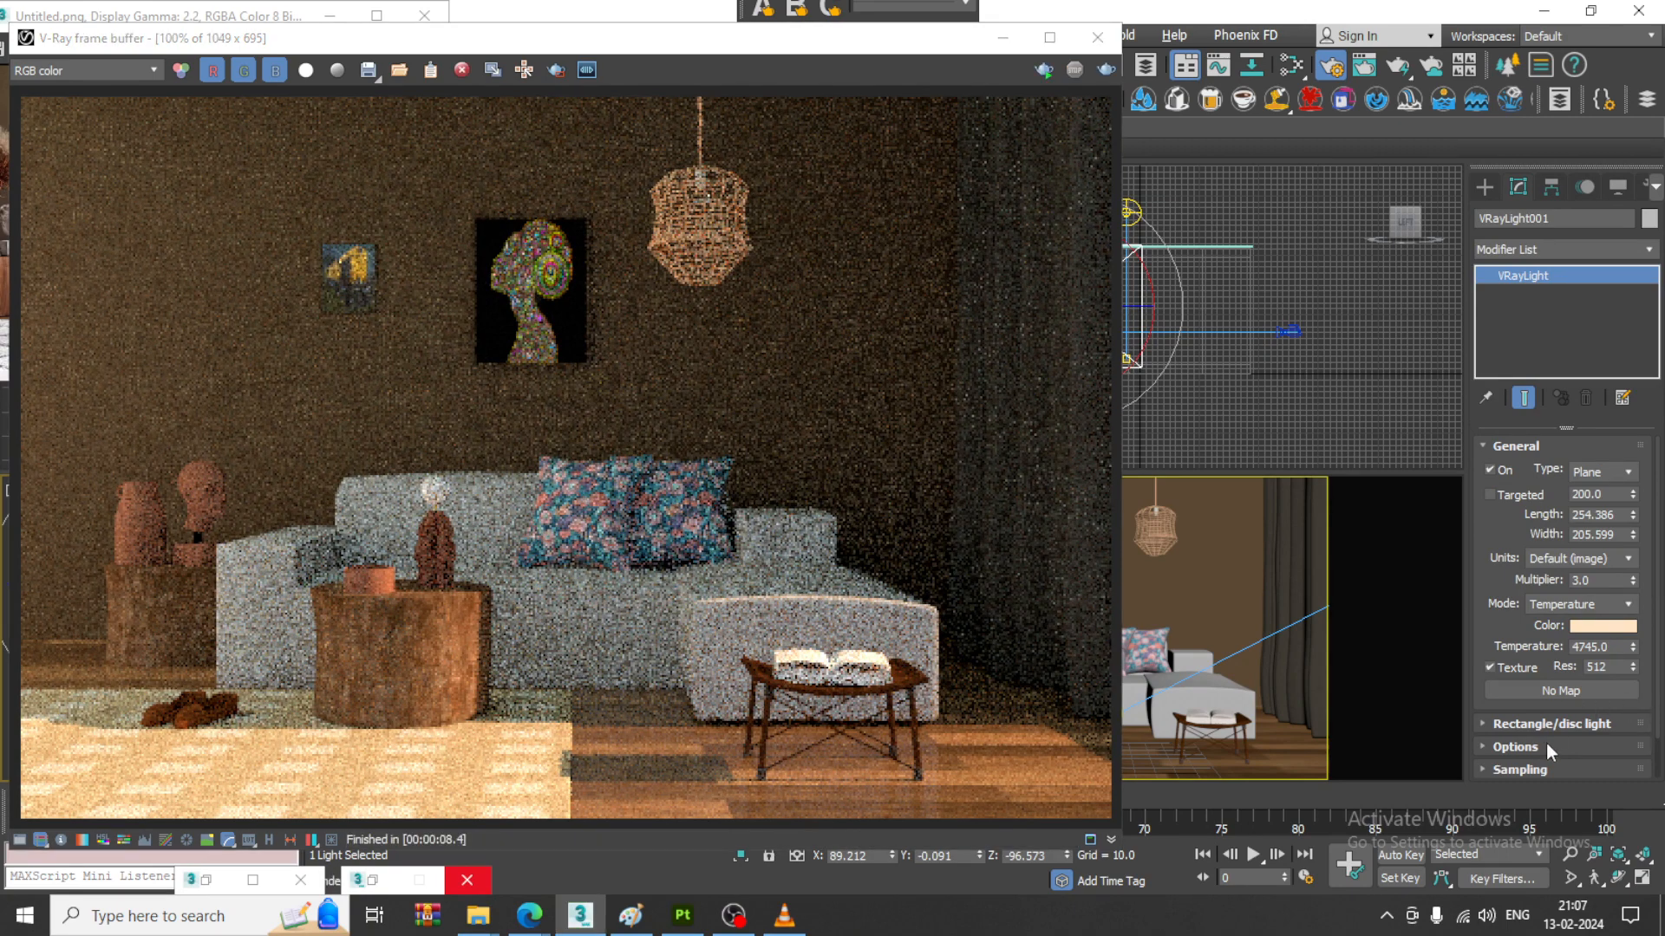
- Disable Cast shadows and enable Double-sided, Invisible and No decay for the plane light, and re-render
{"action": "left_click", "coordinate": [1516, 748]}
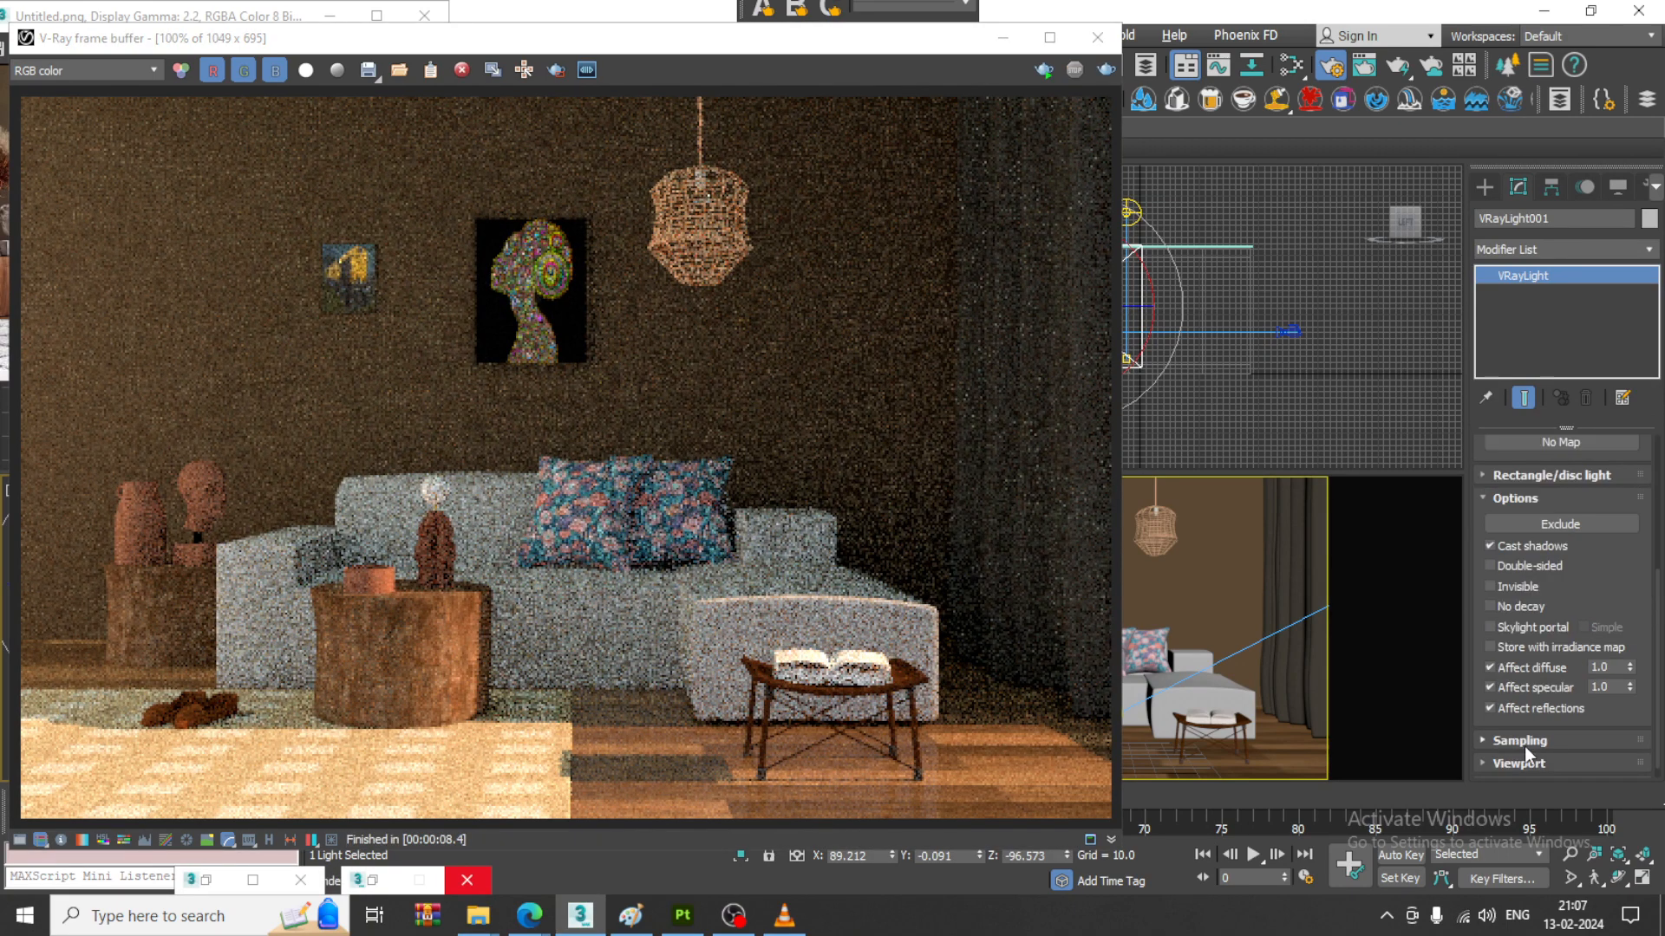
{"action": "left_click", "coordinate": [1500, 546]}
{"action": "left_click", "coordinate": [1106, 69]}
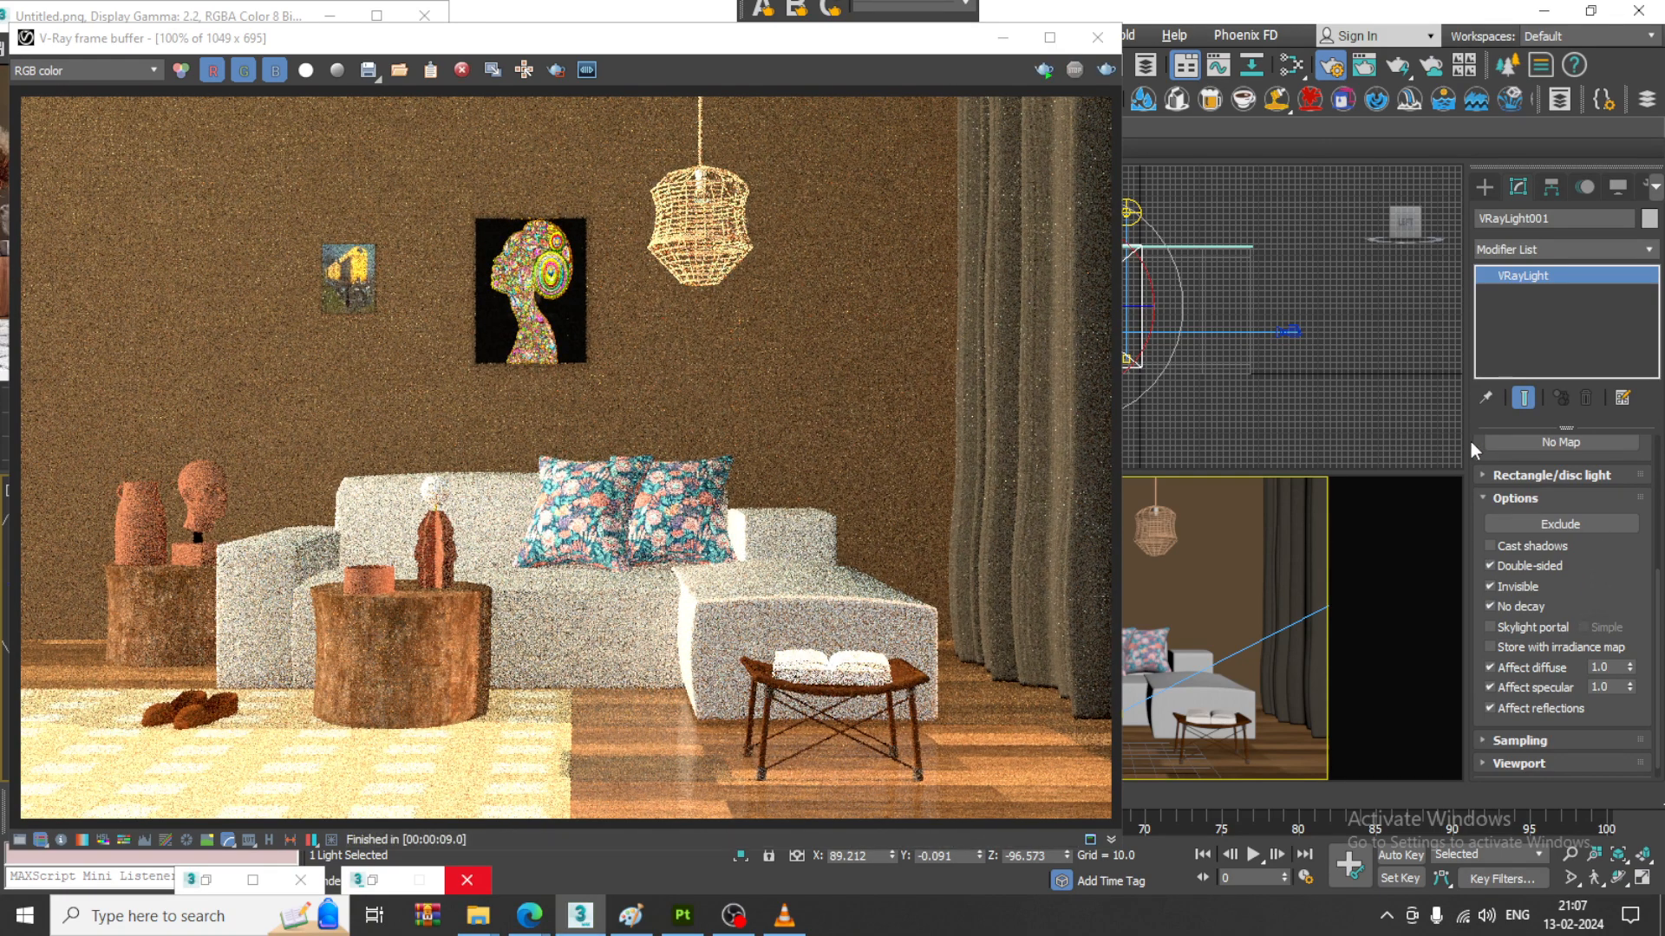
- Lower the plane light's multiplier to 1.0 and start another test render
{"action": "left_click_drag", "start_coordinate": [1477, 455], "coordinate": [1569, 635]}
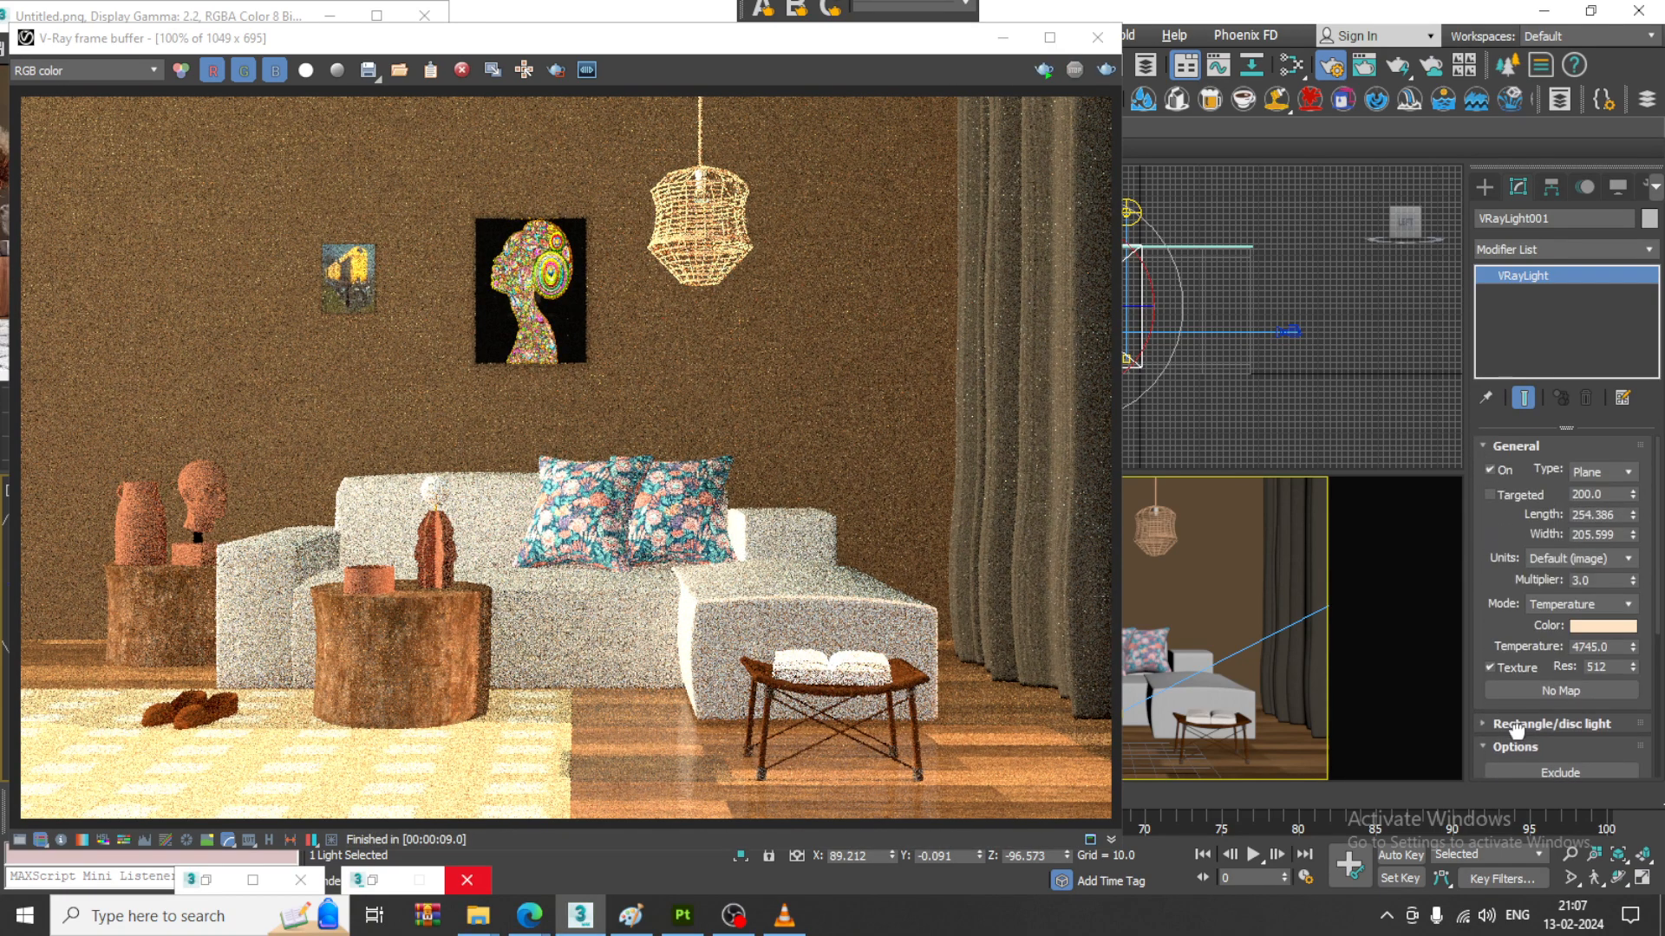
{"action": "double_click", "coordinate": [1602, 580]}
{"action": "left_click", "coordinate": [1106, 71]}
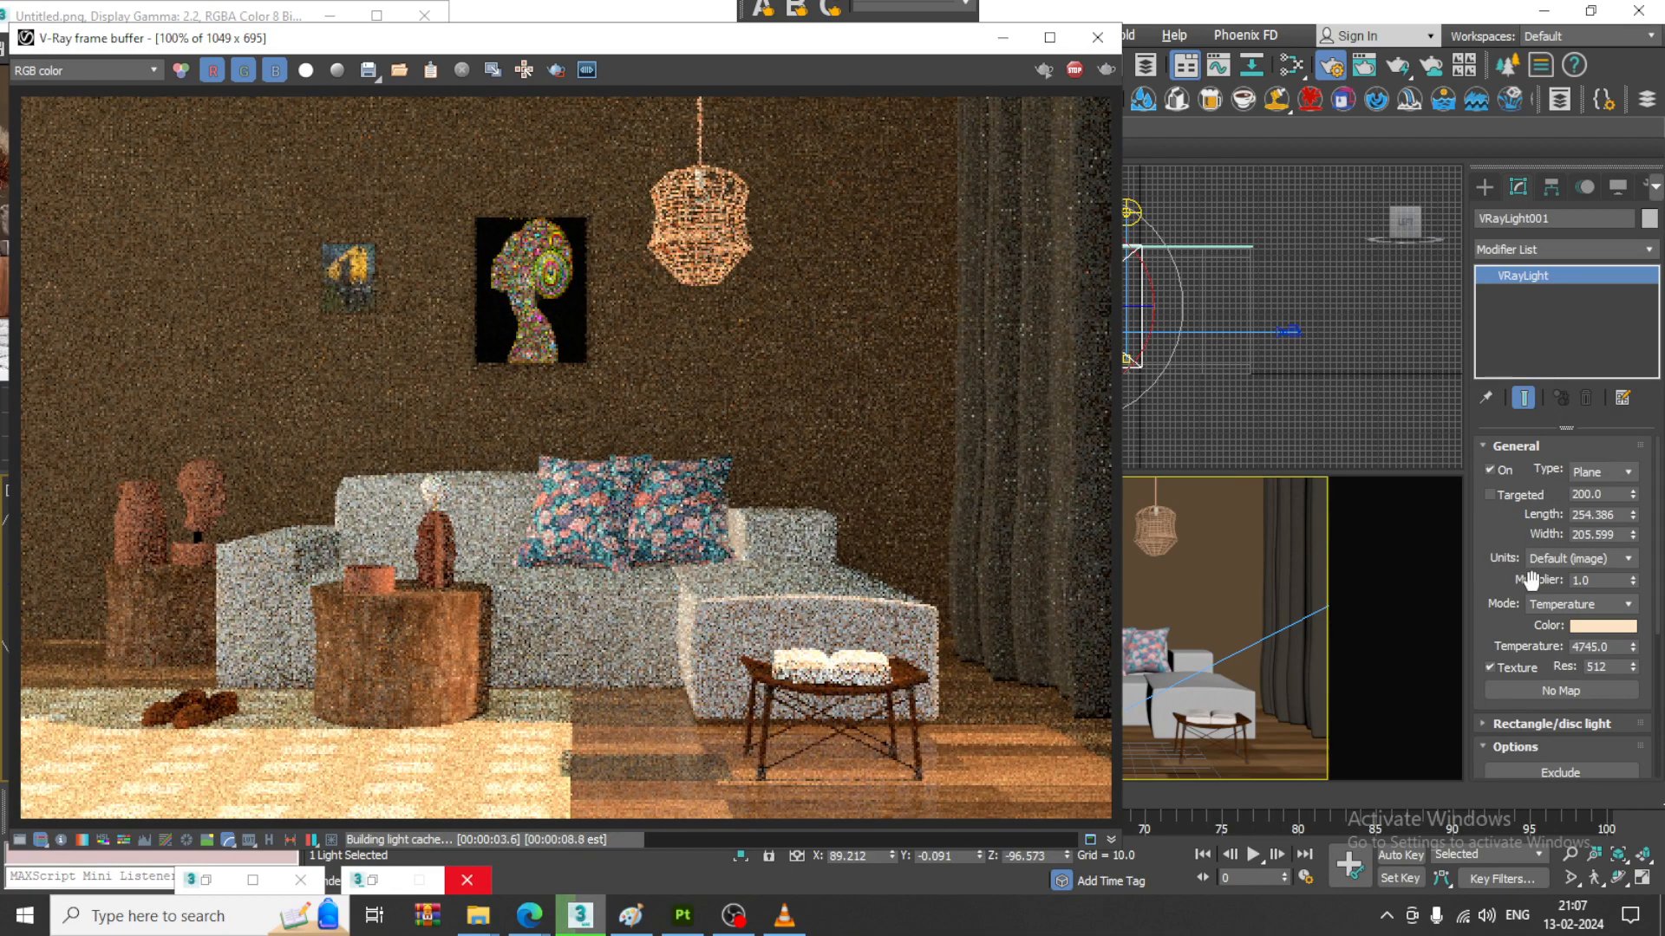
- Set the plane light's multiplier to 0.5 and start another test render of the camera view
{"action": "double_click", "coordinate": [1576, 579]}
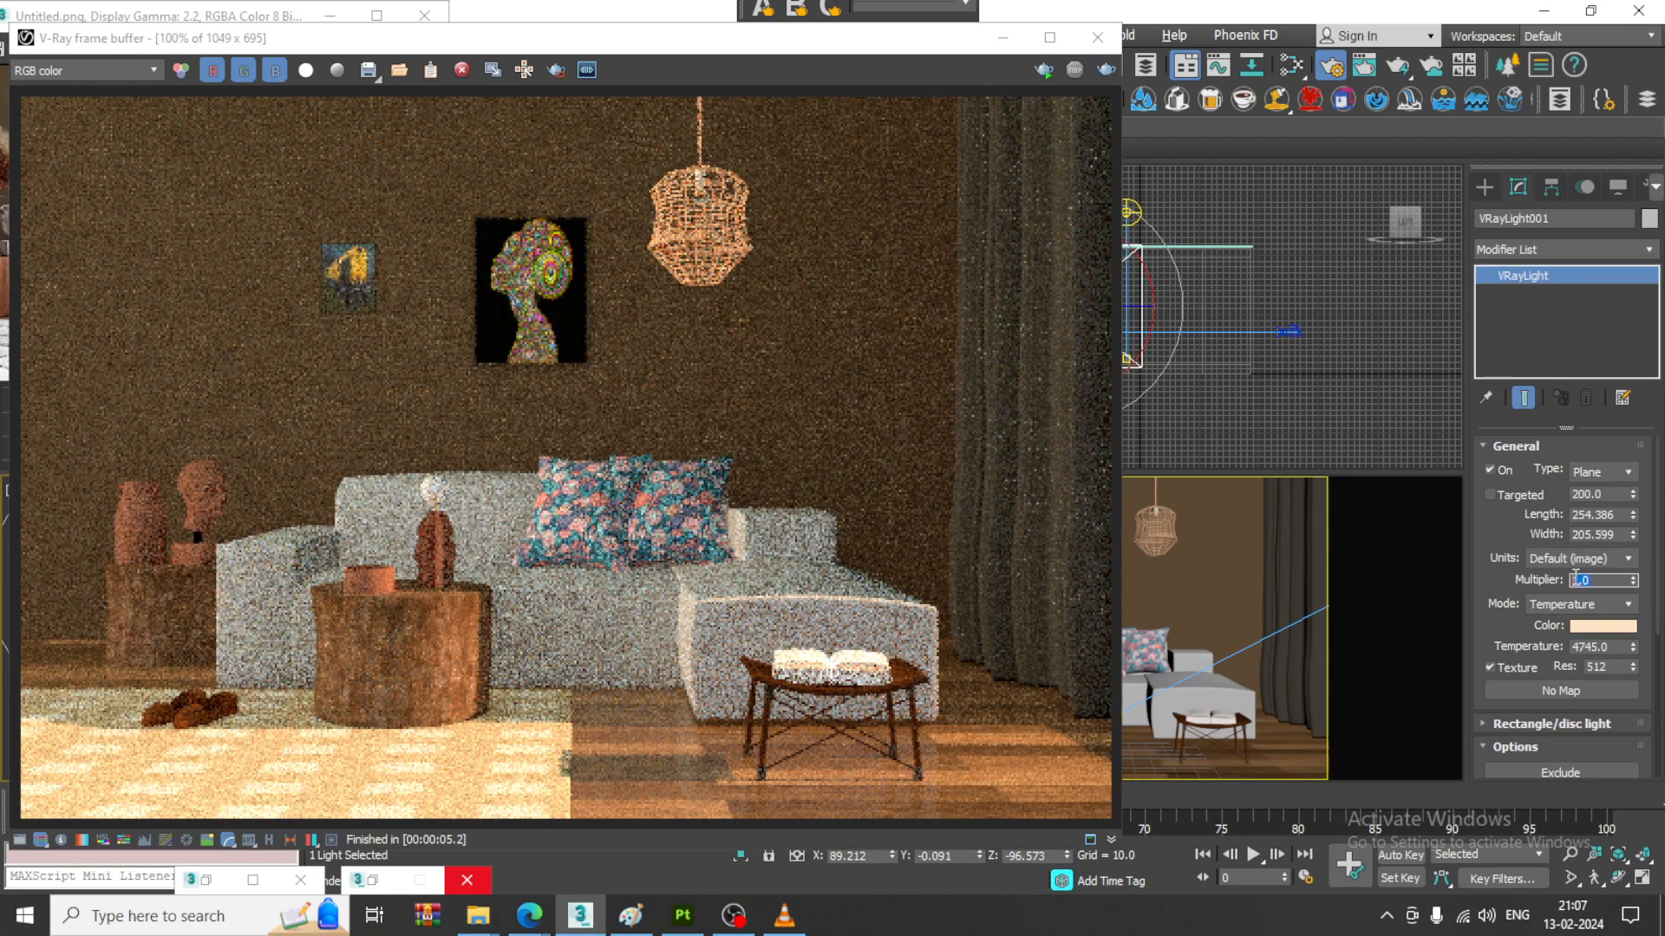
{"action": "type", "text": "0.5"}
{"action": "left_click", "coordinate": [1106, 69]}
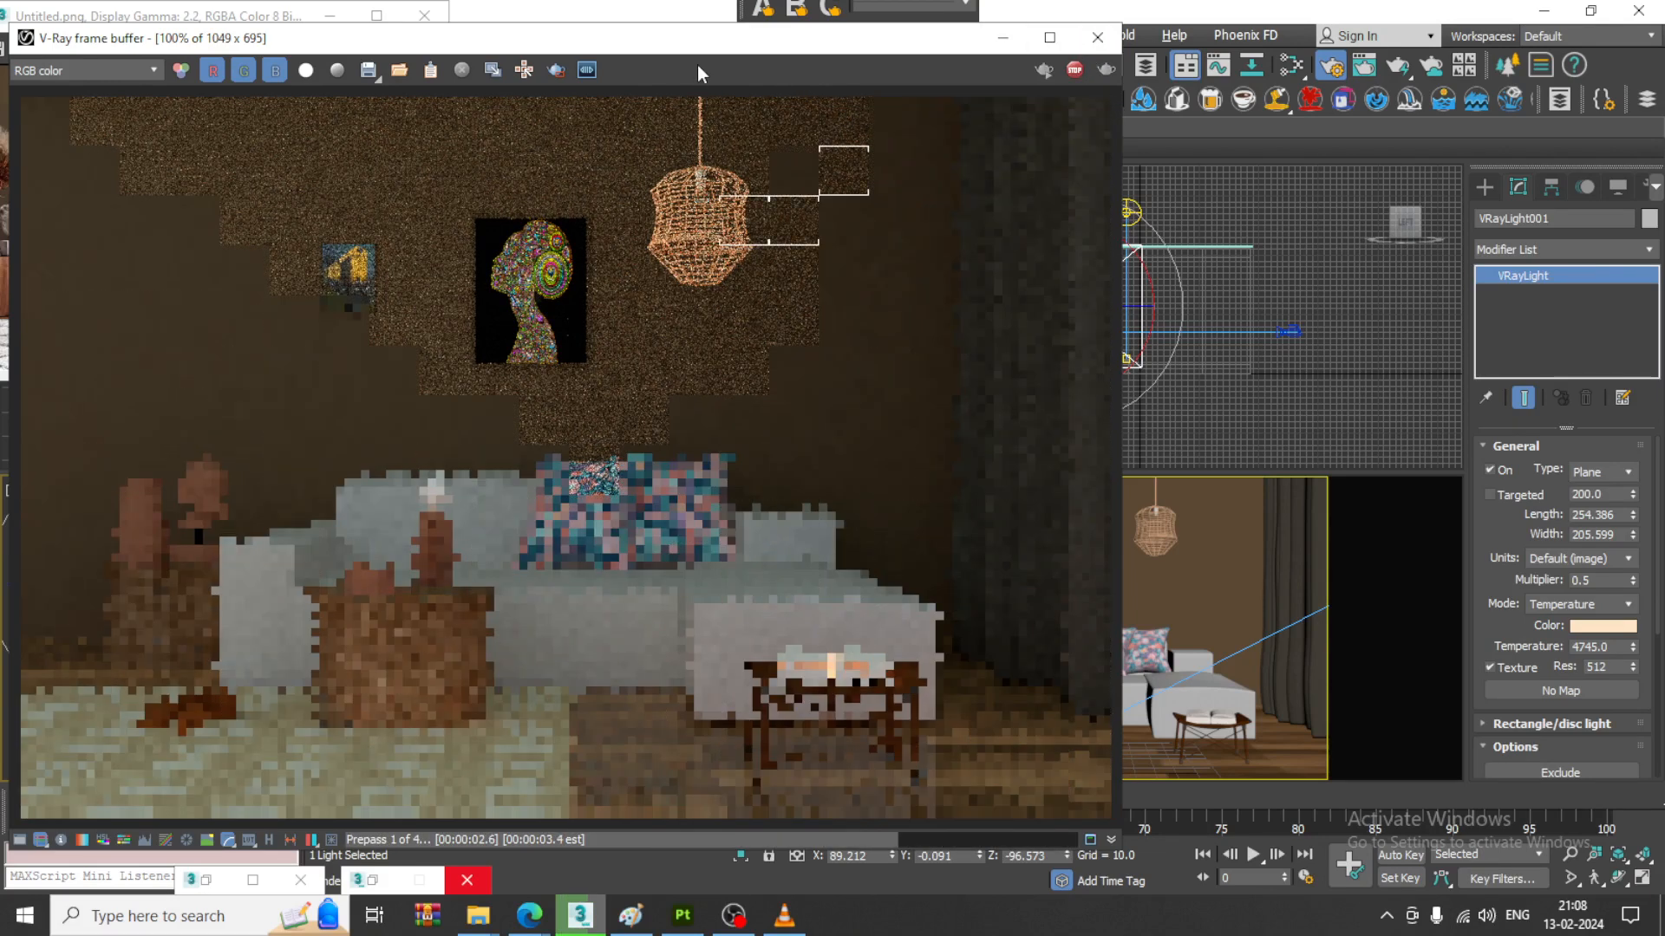
- Open the render setup and switch the image sampler type to Bucket, with its settings in Advanced mode
{"action": "left_click_drag", "start_coordinate": [713, 50], "coordinate": [658, 146]}
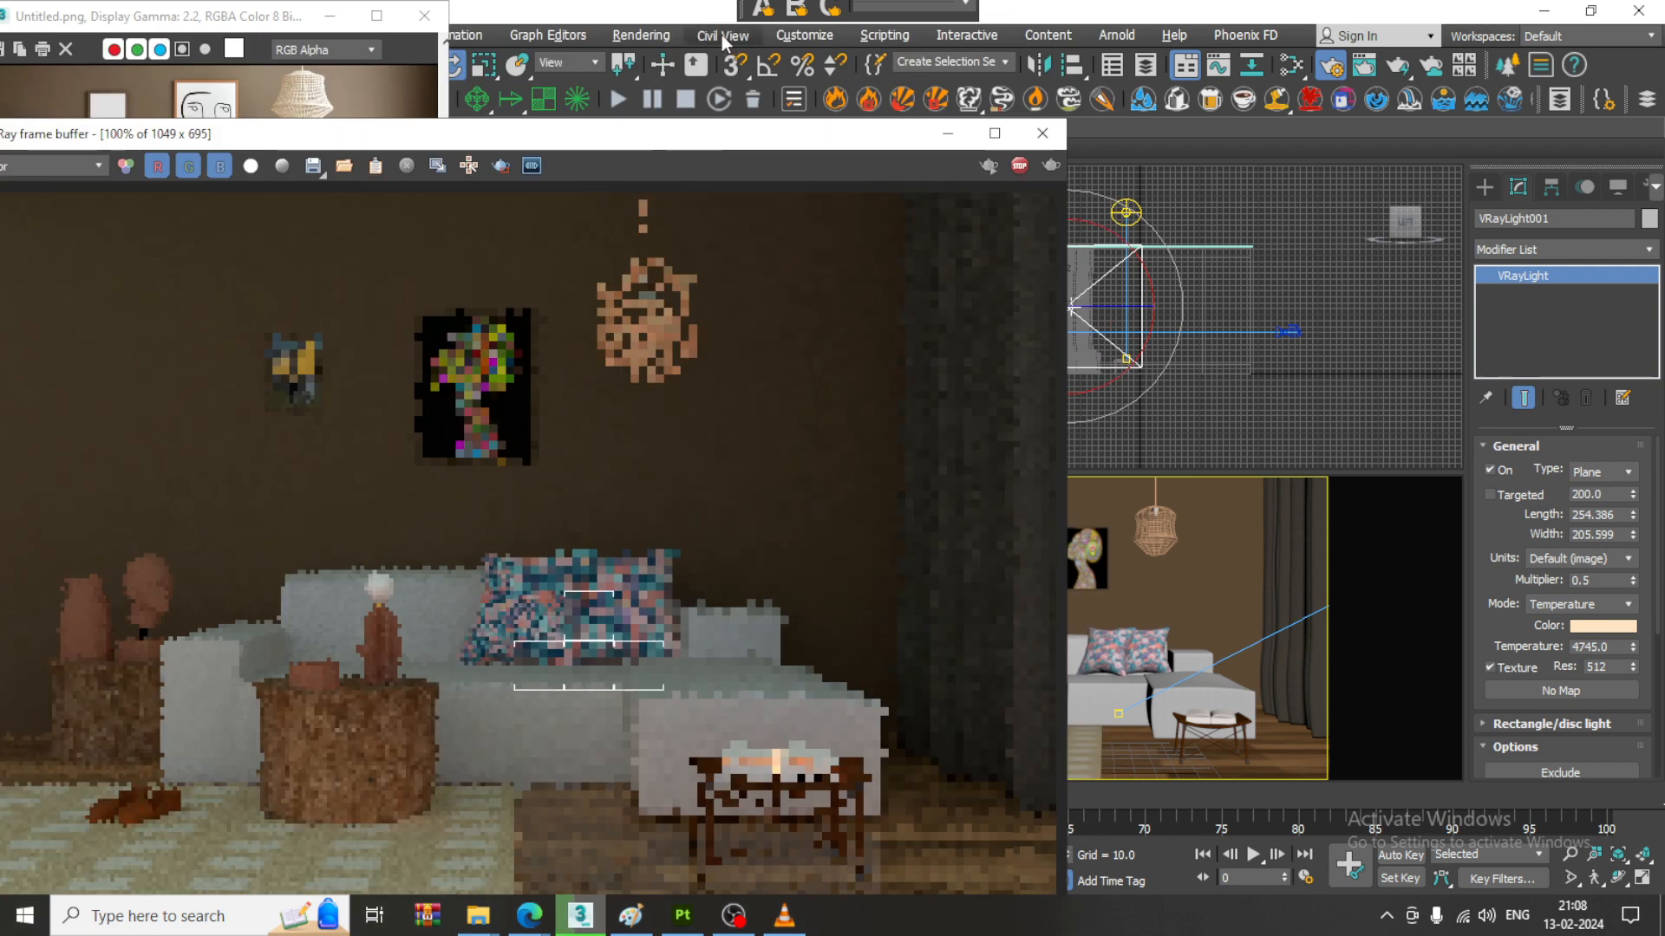
{"action": "left_click", "coordinate": [664, 35]}
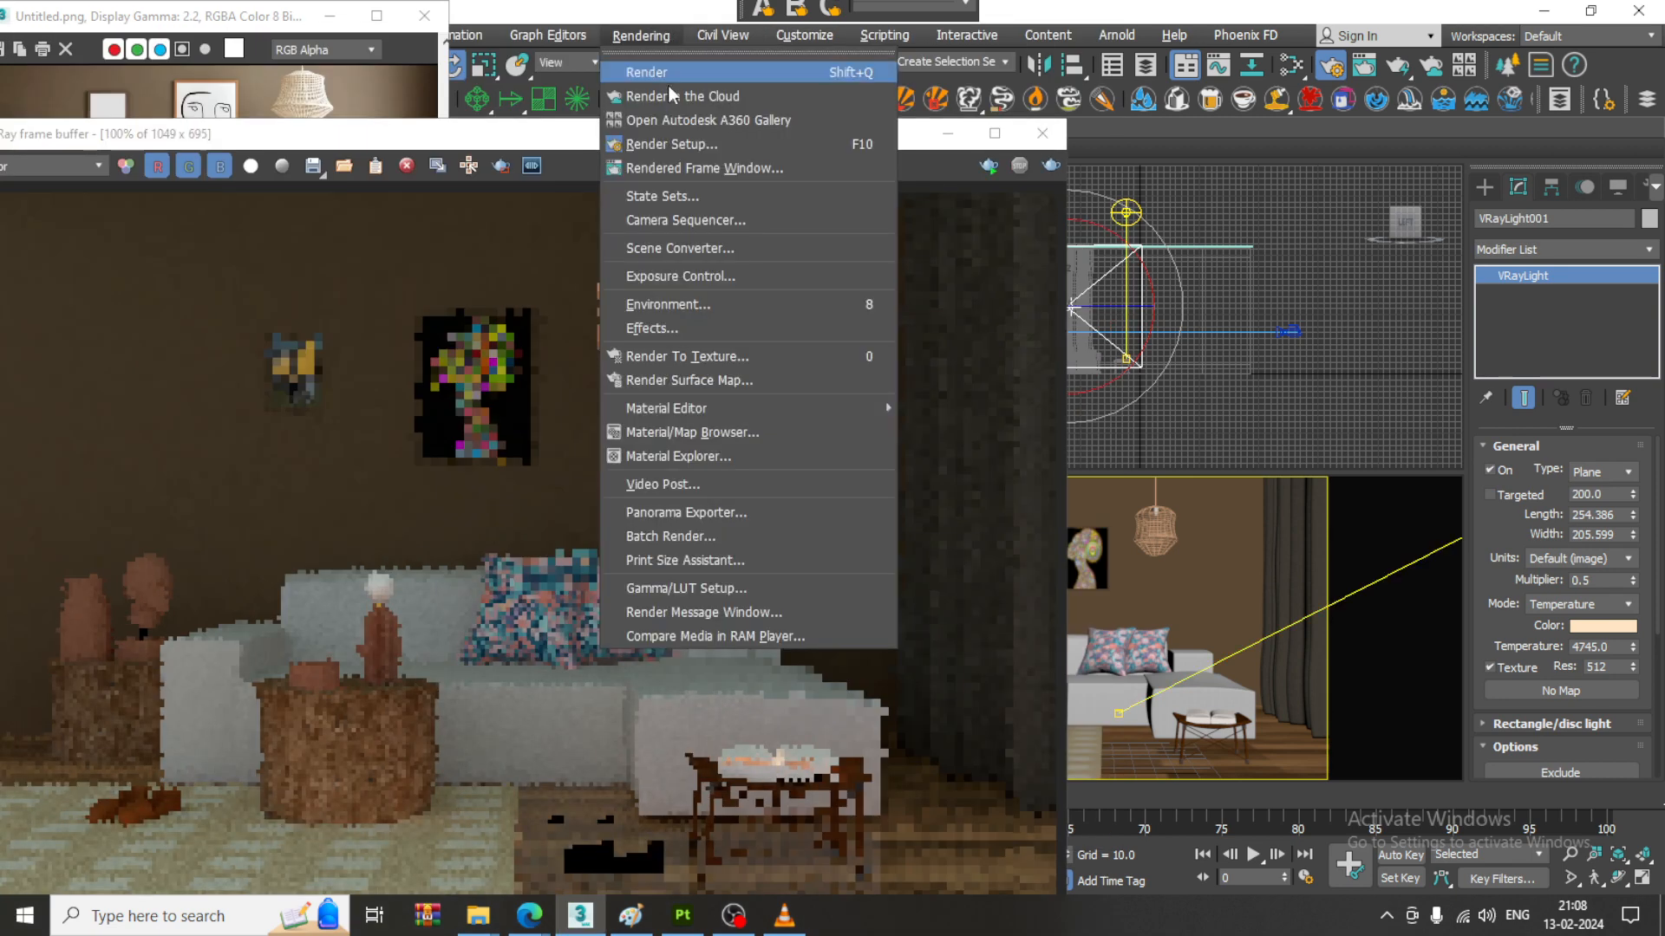
{"action": "left_click", "coordinate": [709, 139]}
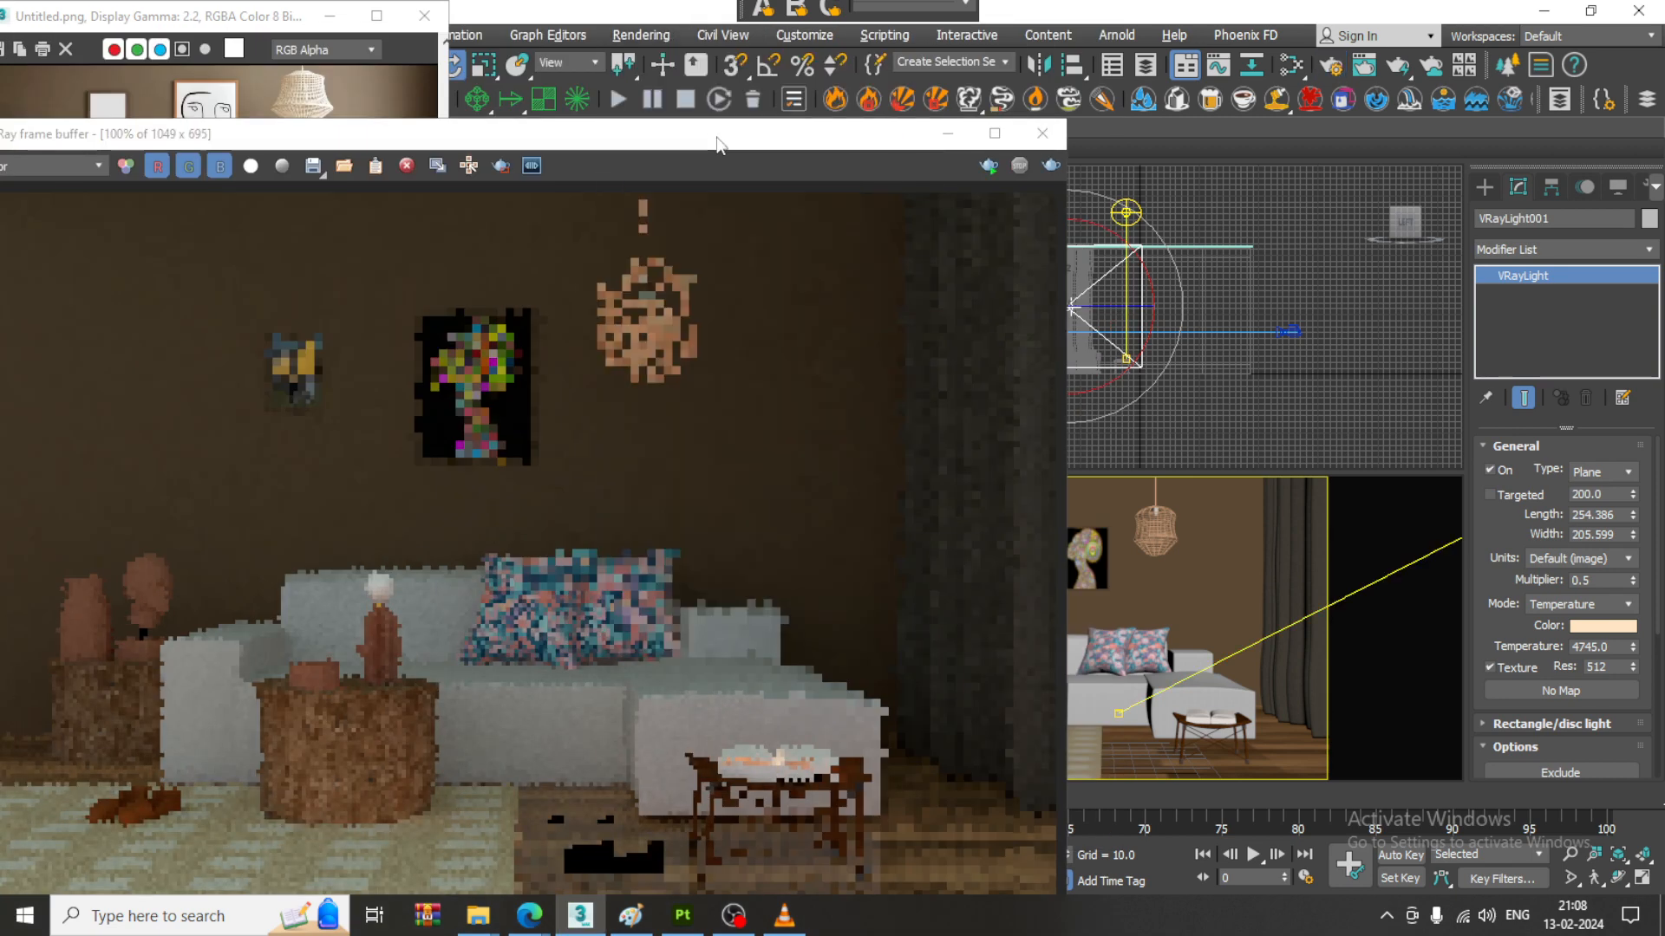
{"action": "left_click", "coordinate": [641, 35]}
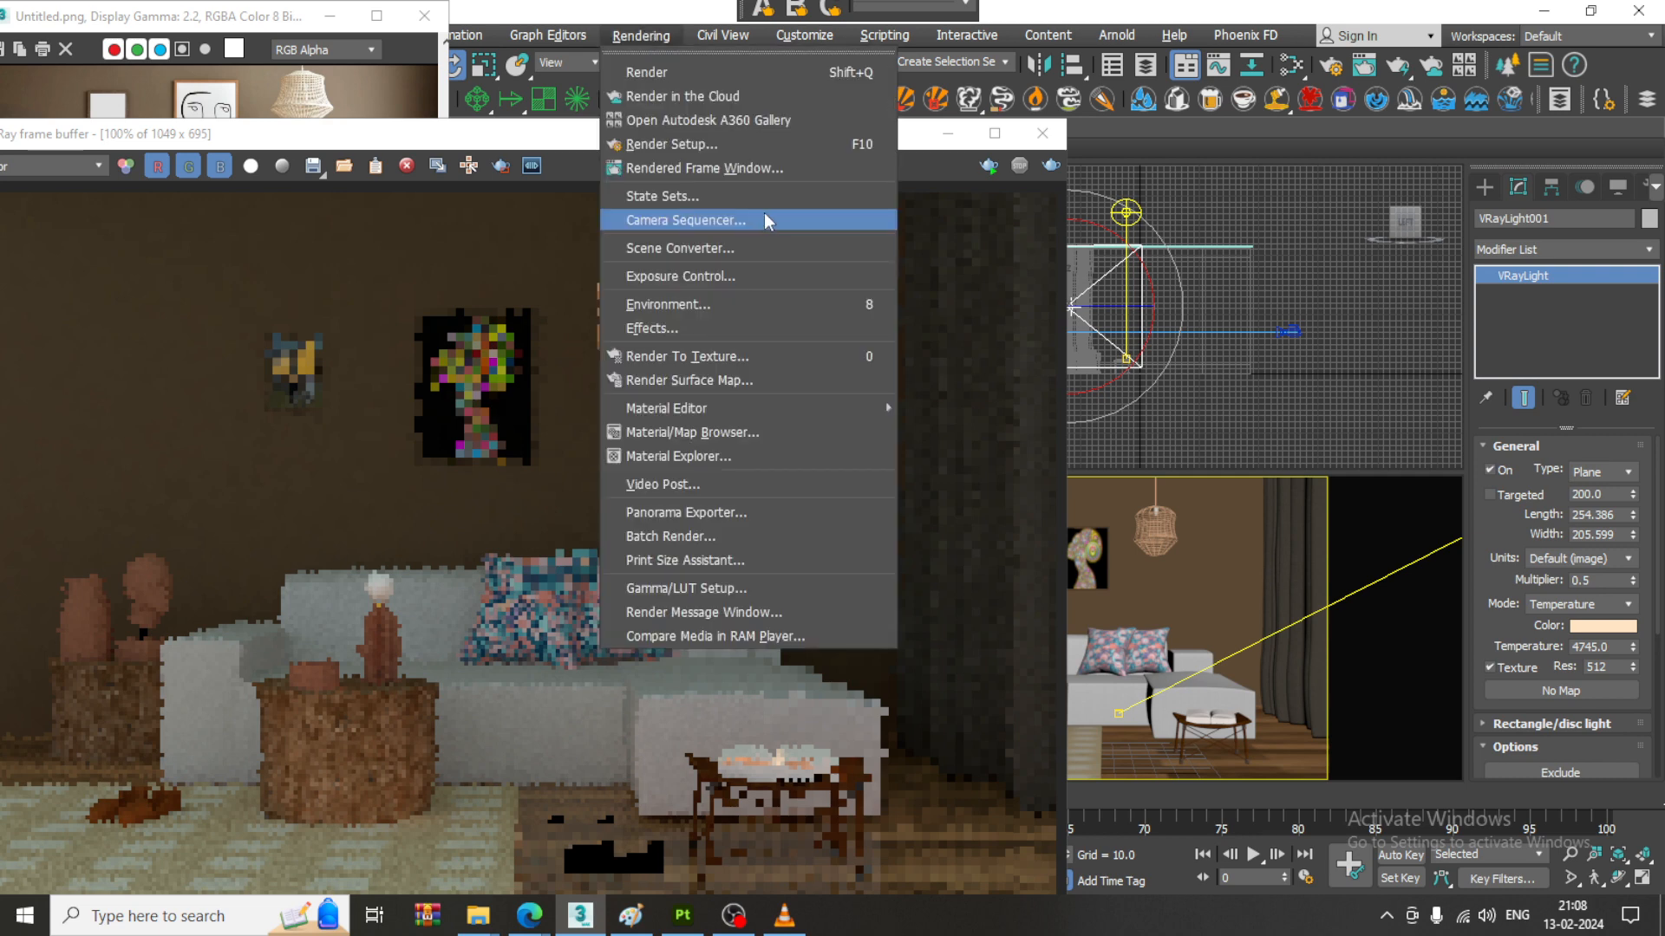
{"action": "left_click", "coordinate": [742, 144]}
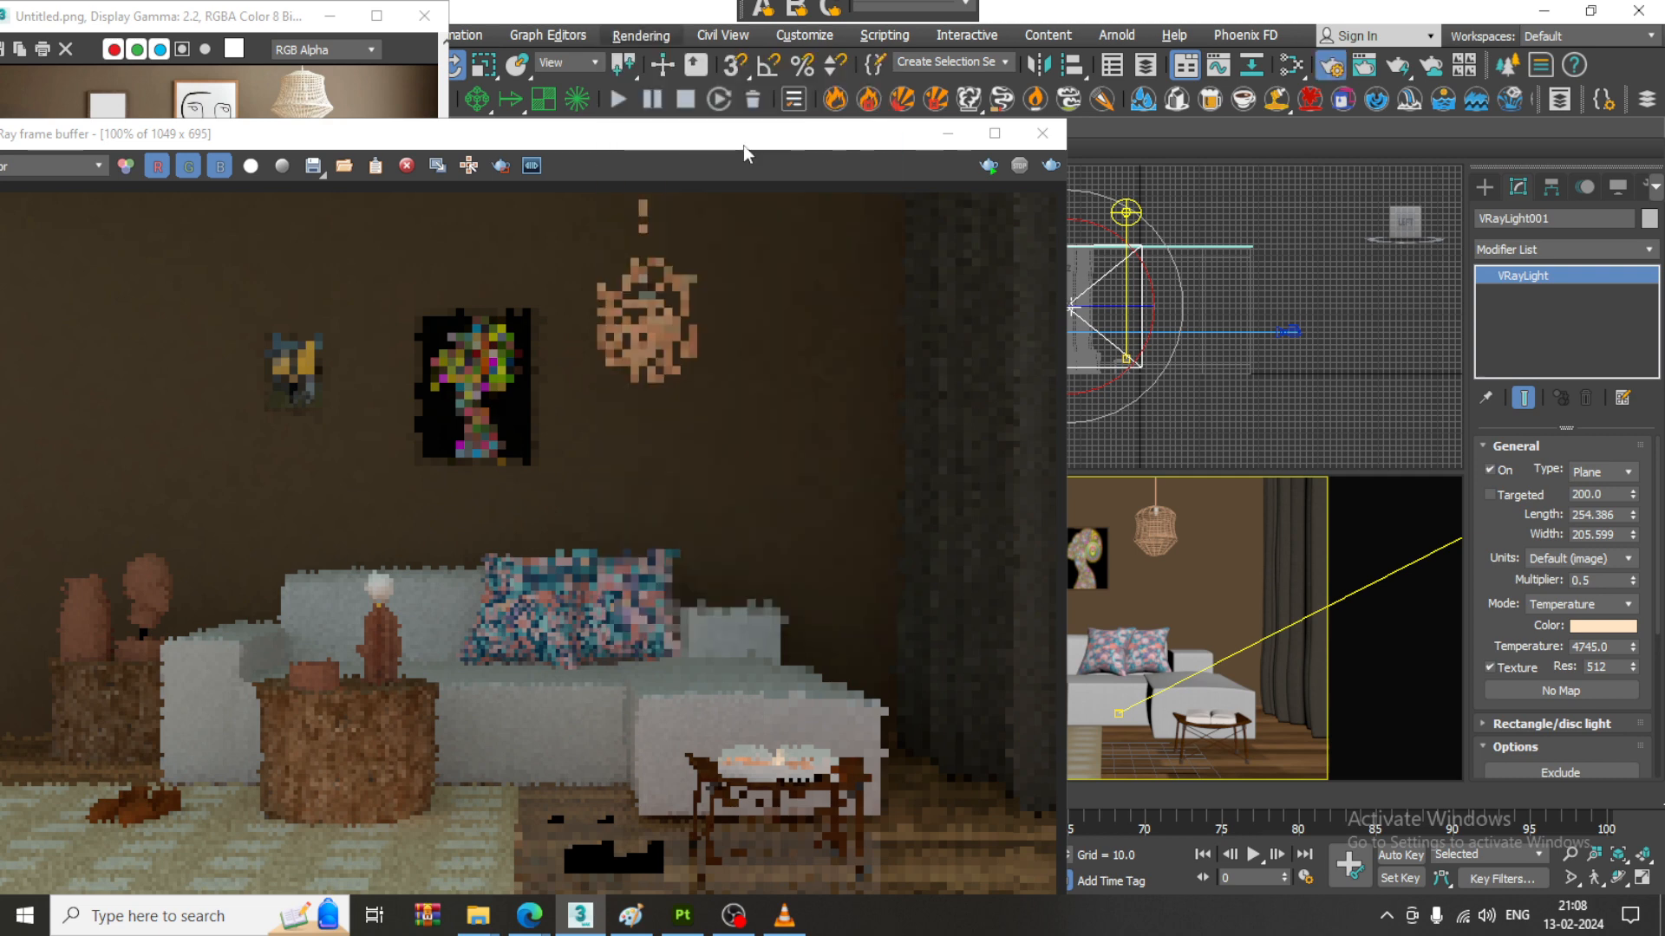
{"action": "left_click_drag", "start_coordinate": [1055, 371], "coordinate": [1156, 141]}
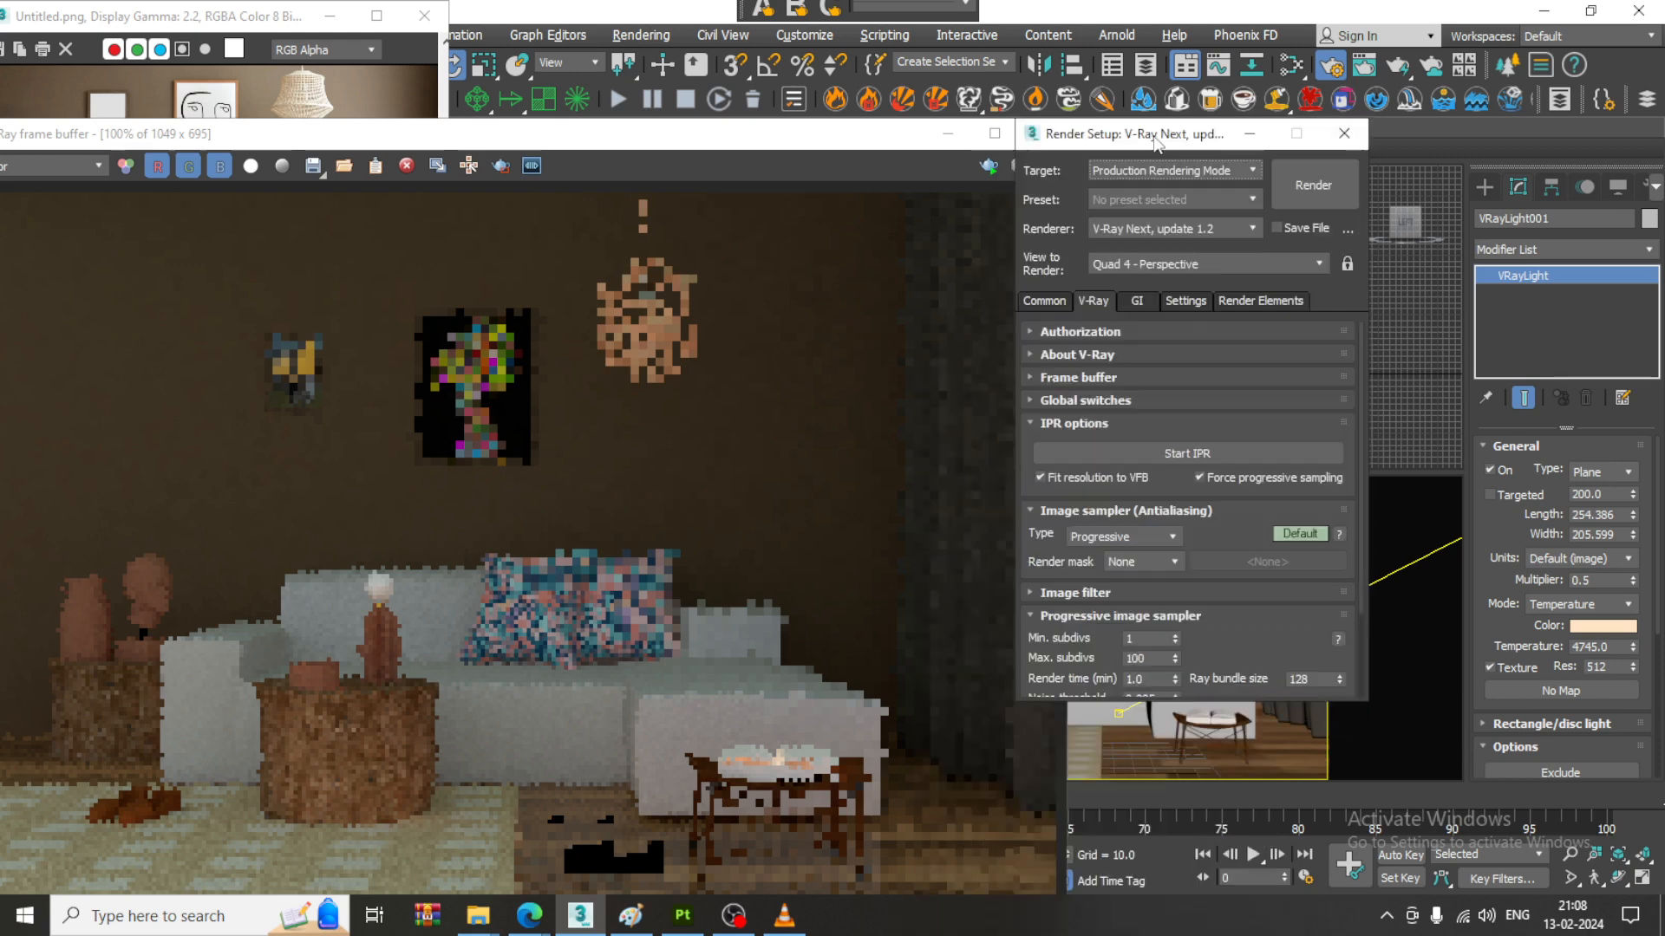
{"action": "left_click", "coordinate": [1141, 535]}
{"action": "left_click", "coordinate": [1135, 555]}
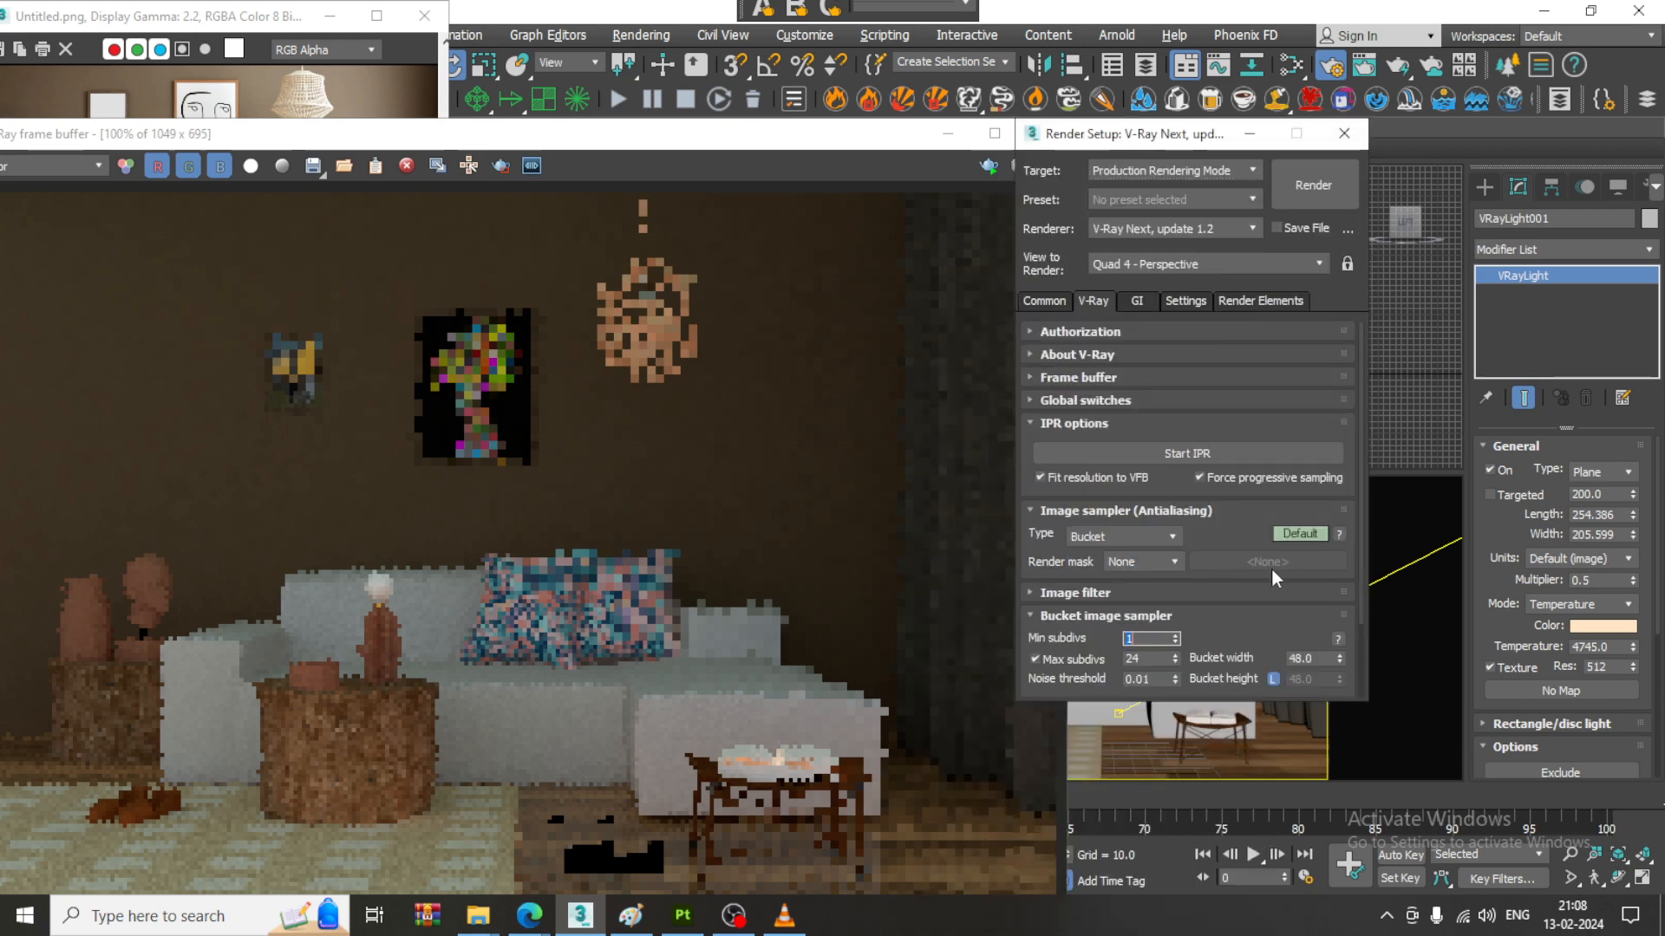
{"action": "left_click_drag", "start_coordinate": [1212, 532], "coordinate": [1205, 438]}
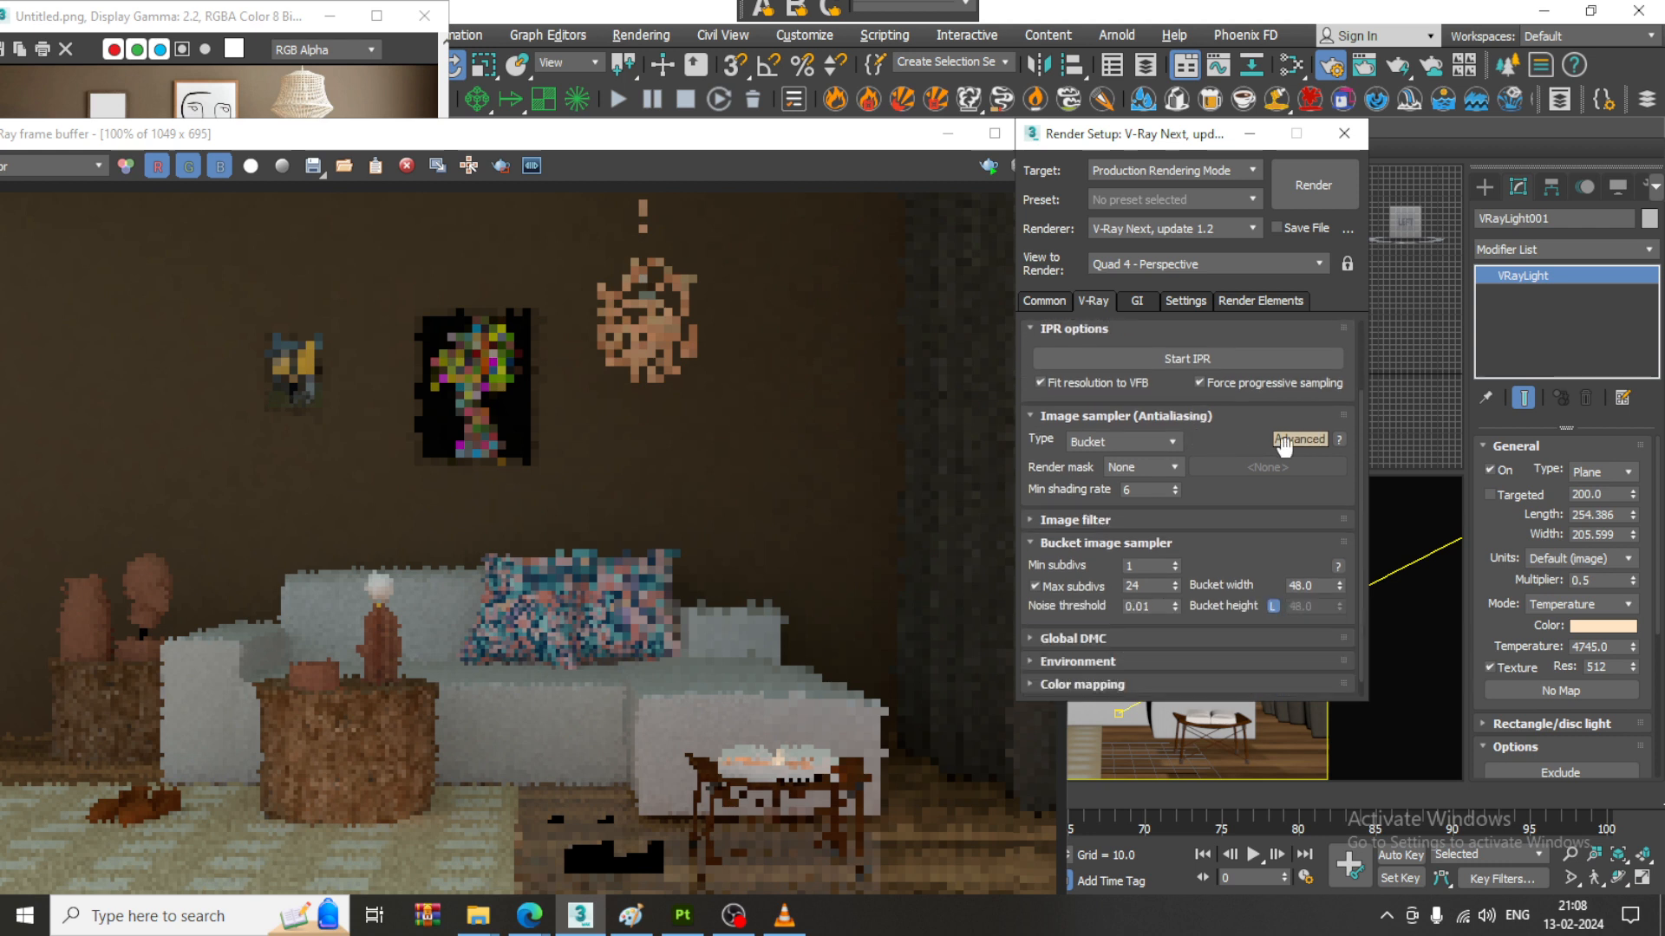
- Set the image filter to Catmull-Rom
{"action": "left_click", "coordinate": [1105, 520]}
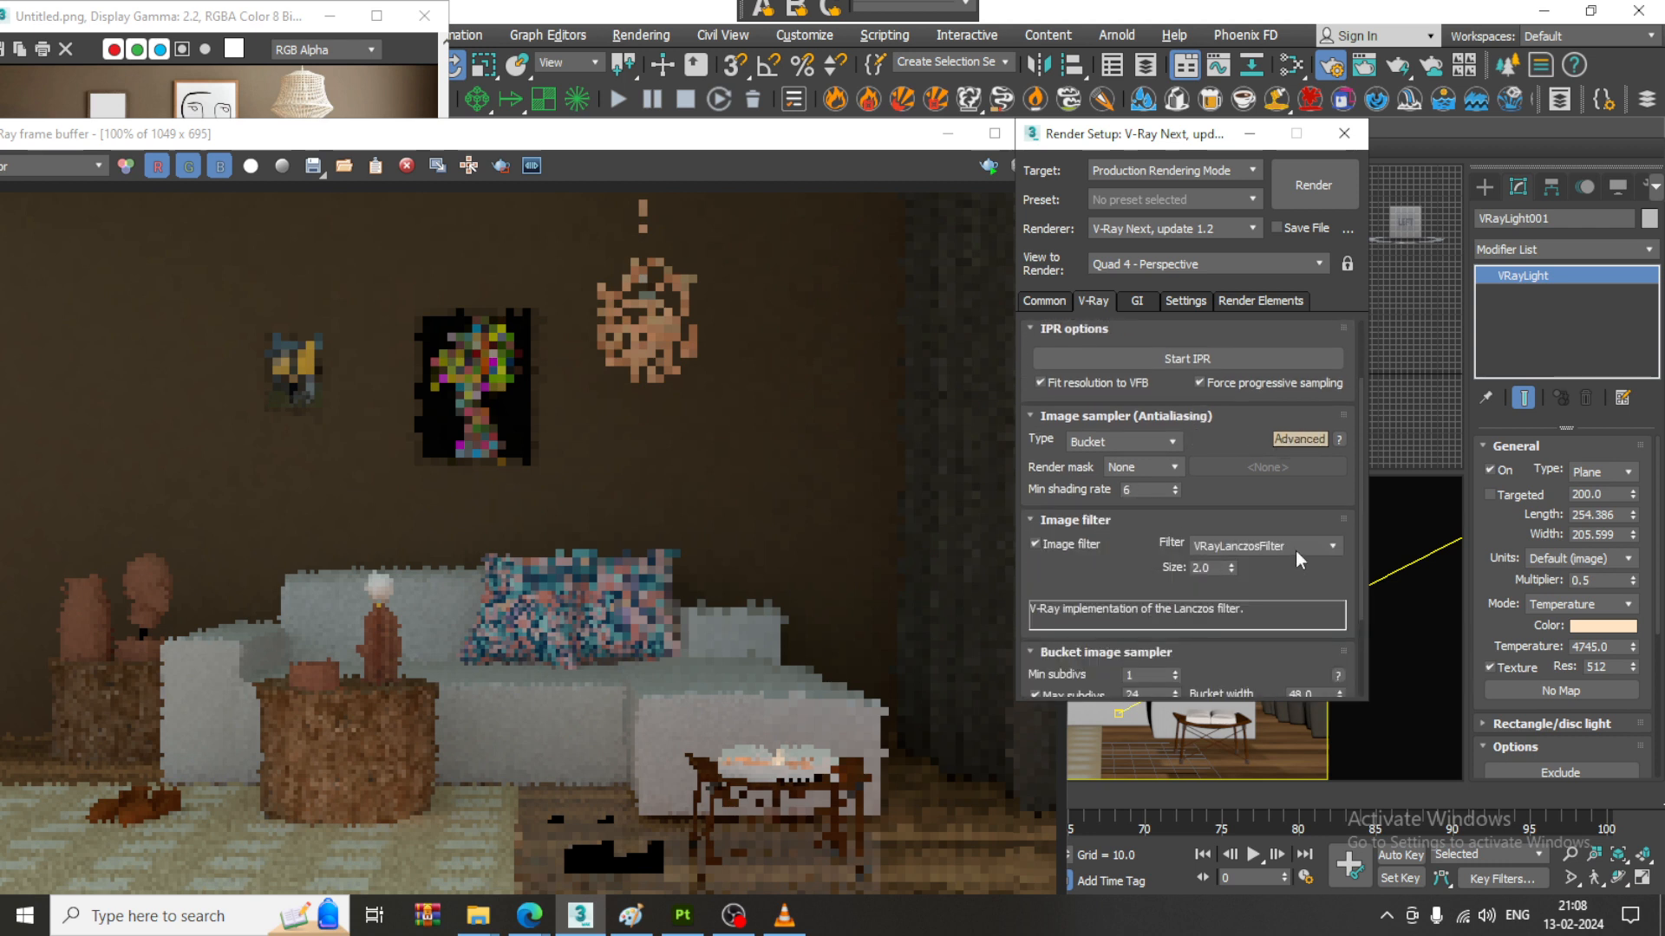
{"action": "left_click", "coordinate": [1298, 546]}
{"action": "left_click", "coordinate": [1288, 593]}
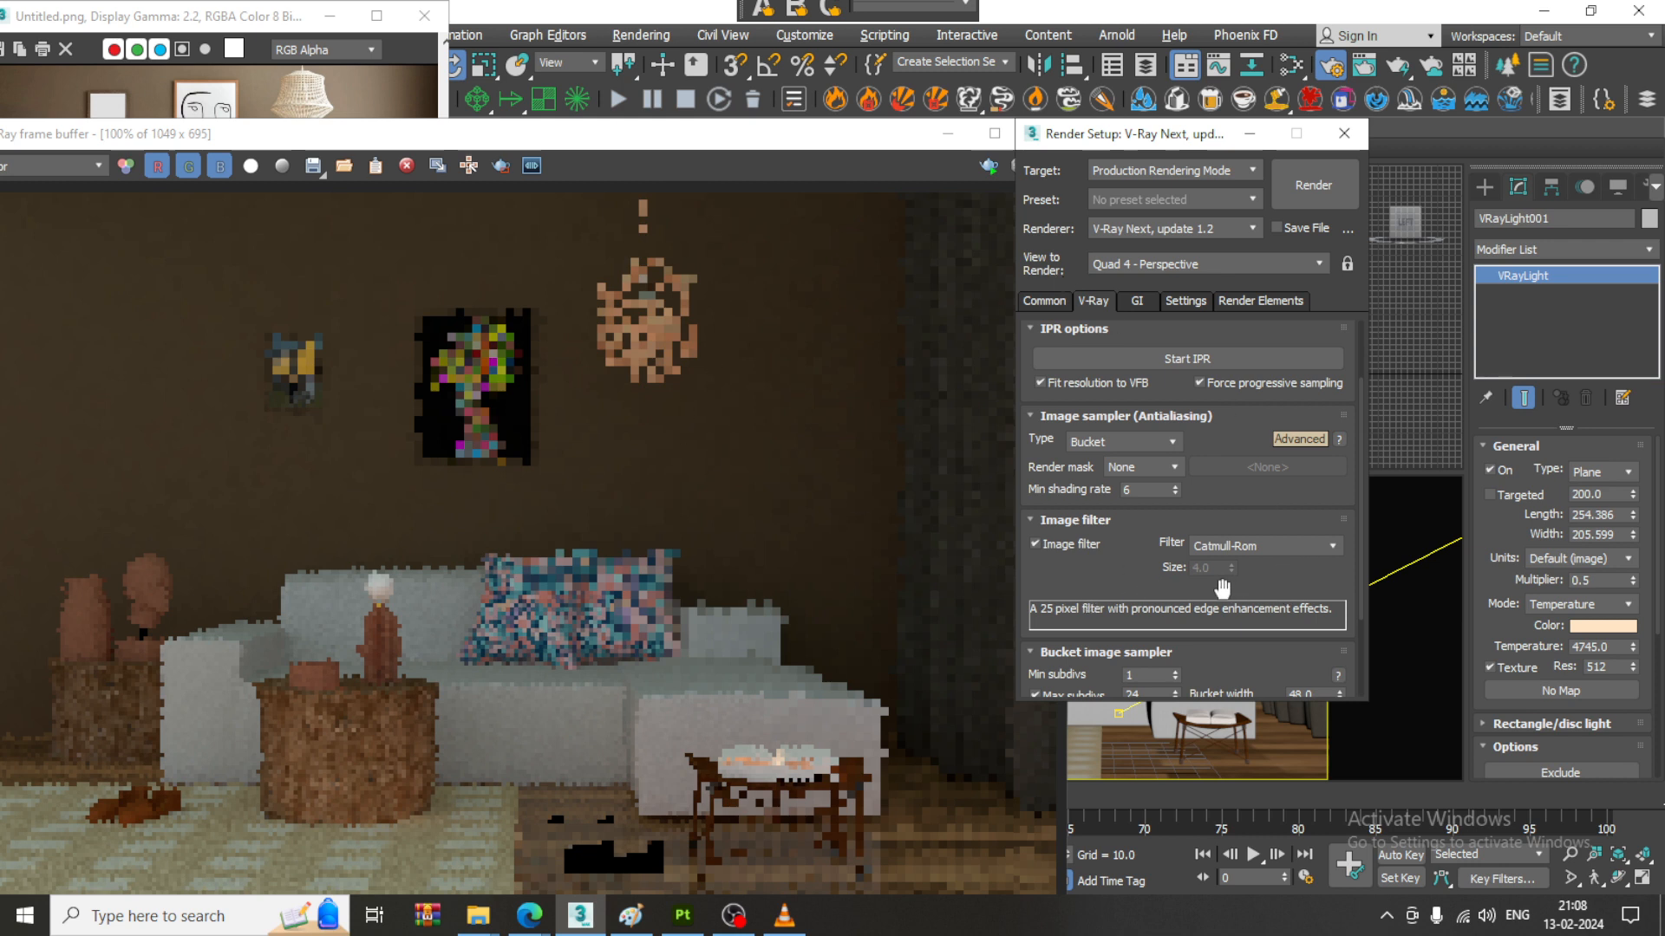
- Show the advanced Global DMC settings and set the noise threshold to 0.001
{"action": "left_click_drag", "start_coordinate": [1137, 589], "coordinate": [1118, 460]}
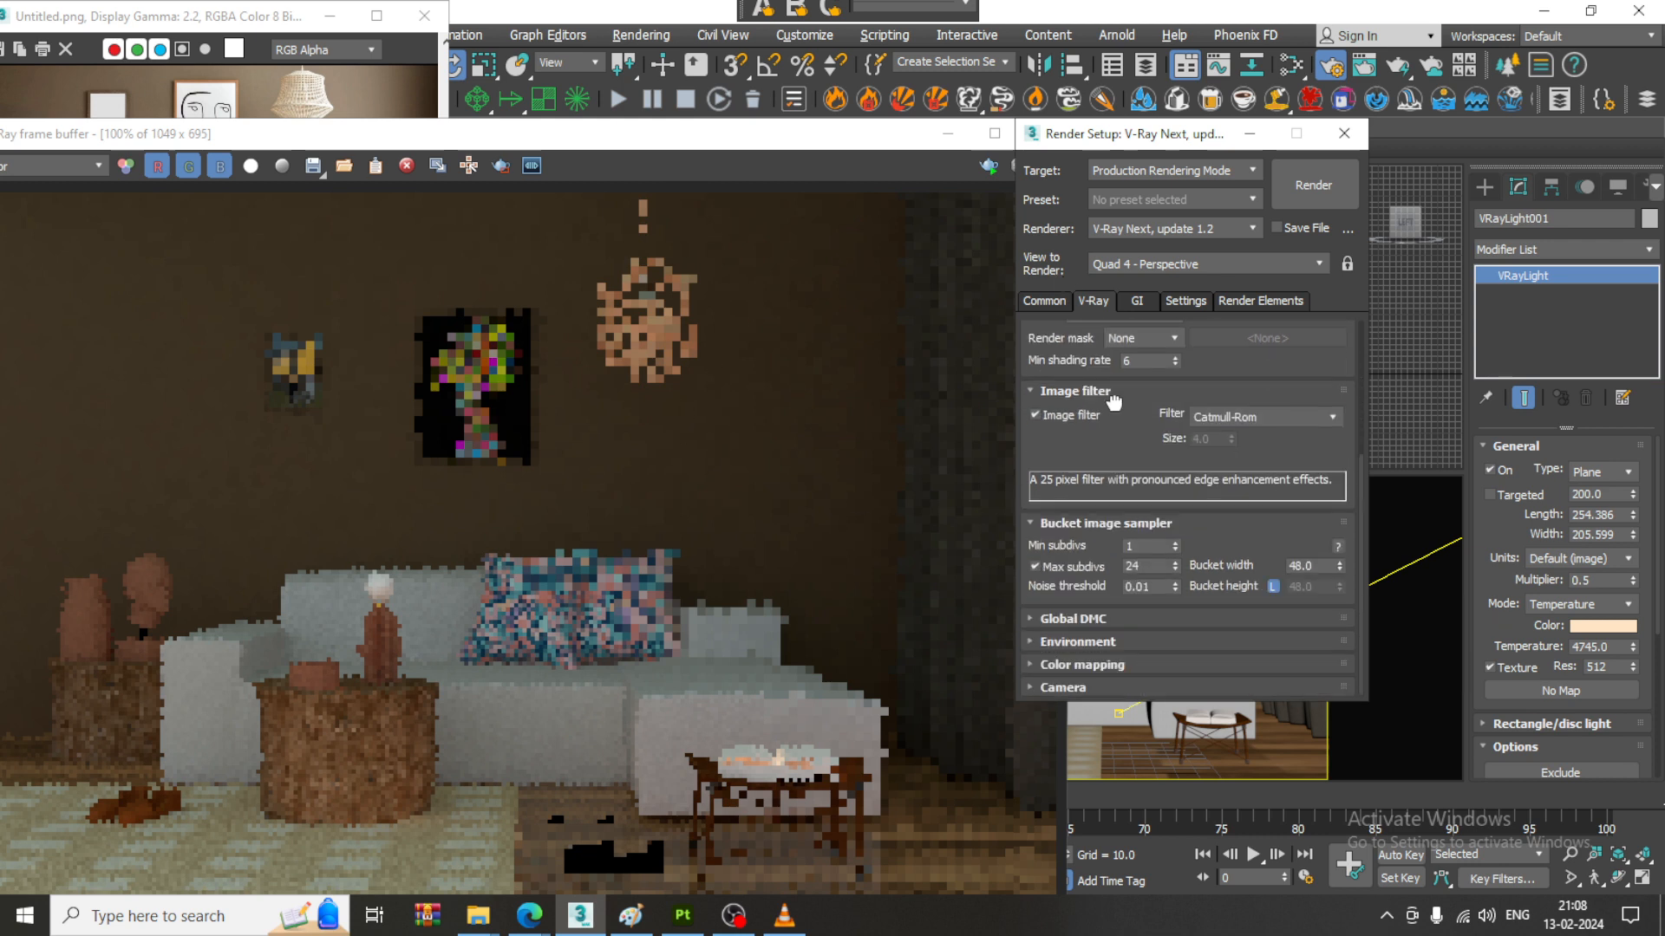
{"action": "left_click", "coordinate": [1080, 617]}
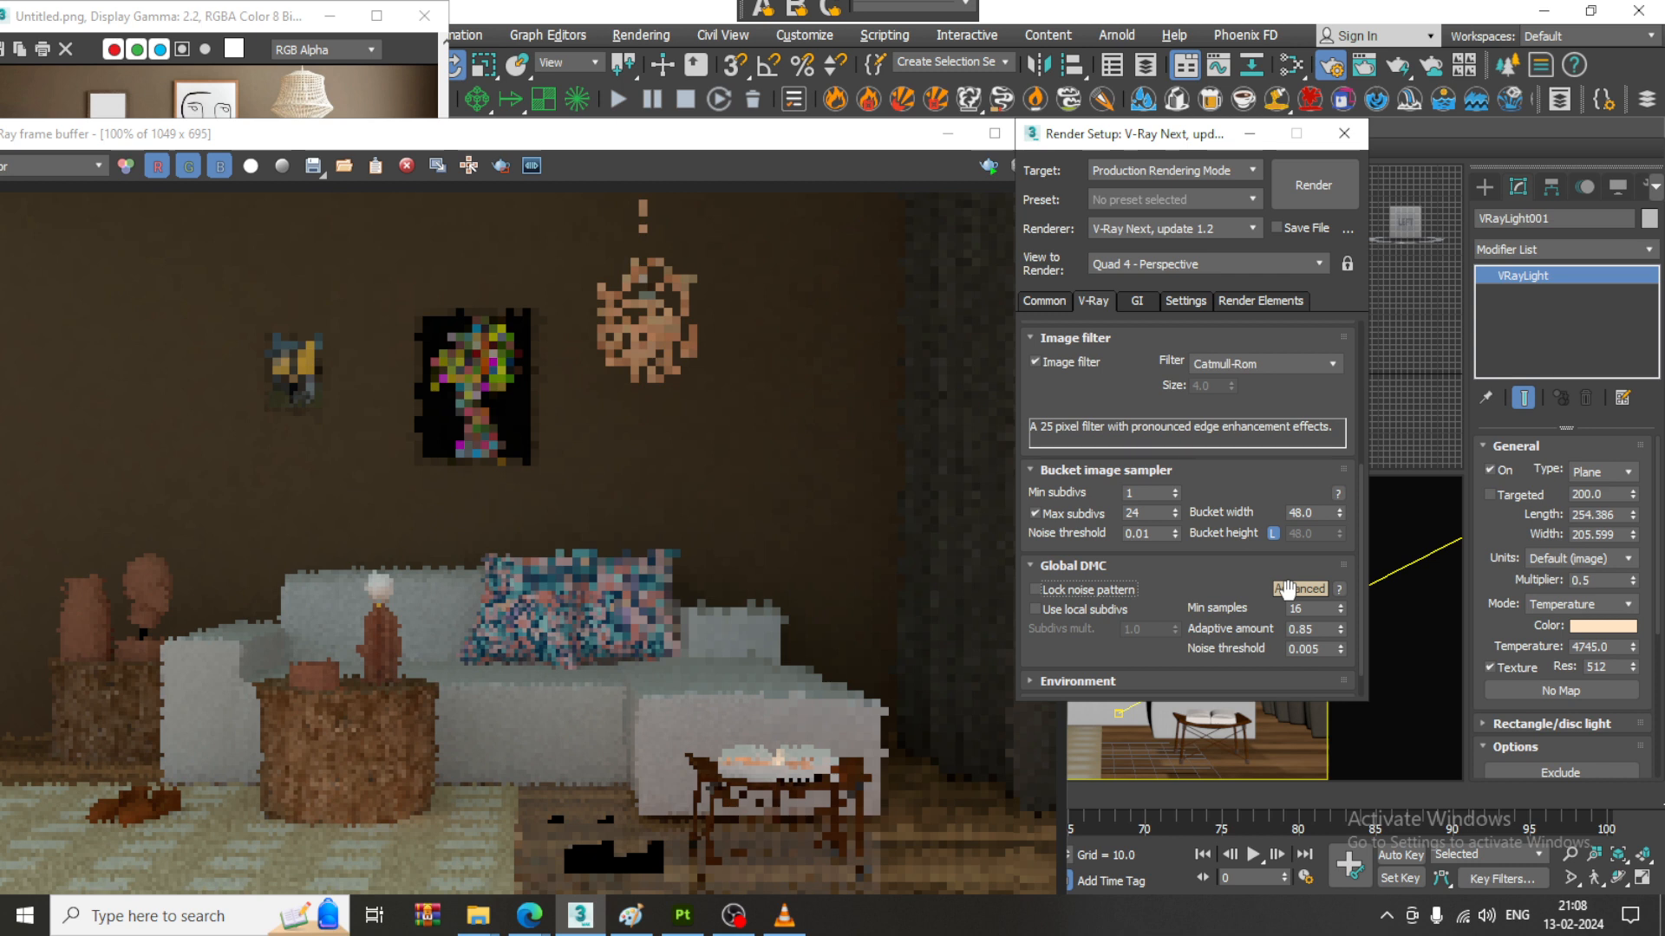
{"action": "left_click_drag", "start_coordinate": [1325, 650], "coordinate": [1220, 650]}
{"action": "type", "text": "0."}
{"action": "scroll", "coordinate": [1201, 486], "scroll_direction": "down", "scroll_amount": 1}
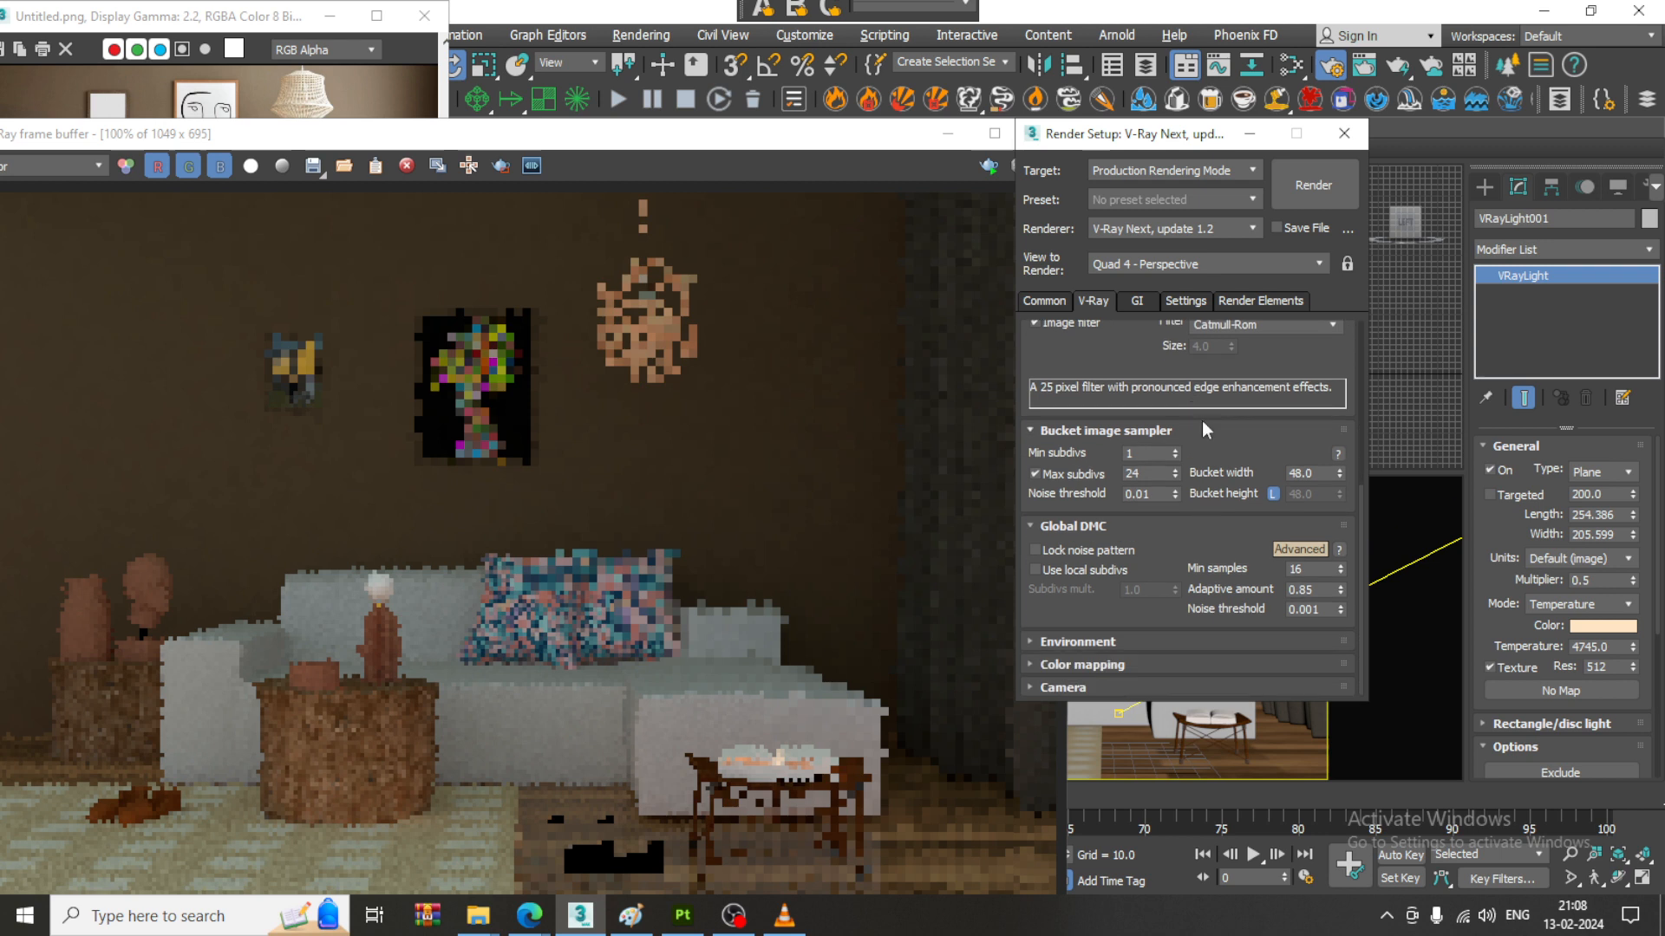
- Expand the environment and color mapping settings and set the color mapping type to Exponential
{"action": "left_click", "coordinate": [1157, 642]}
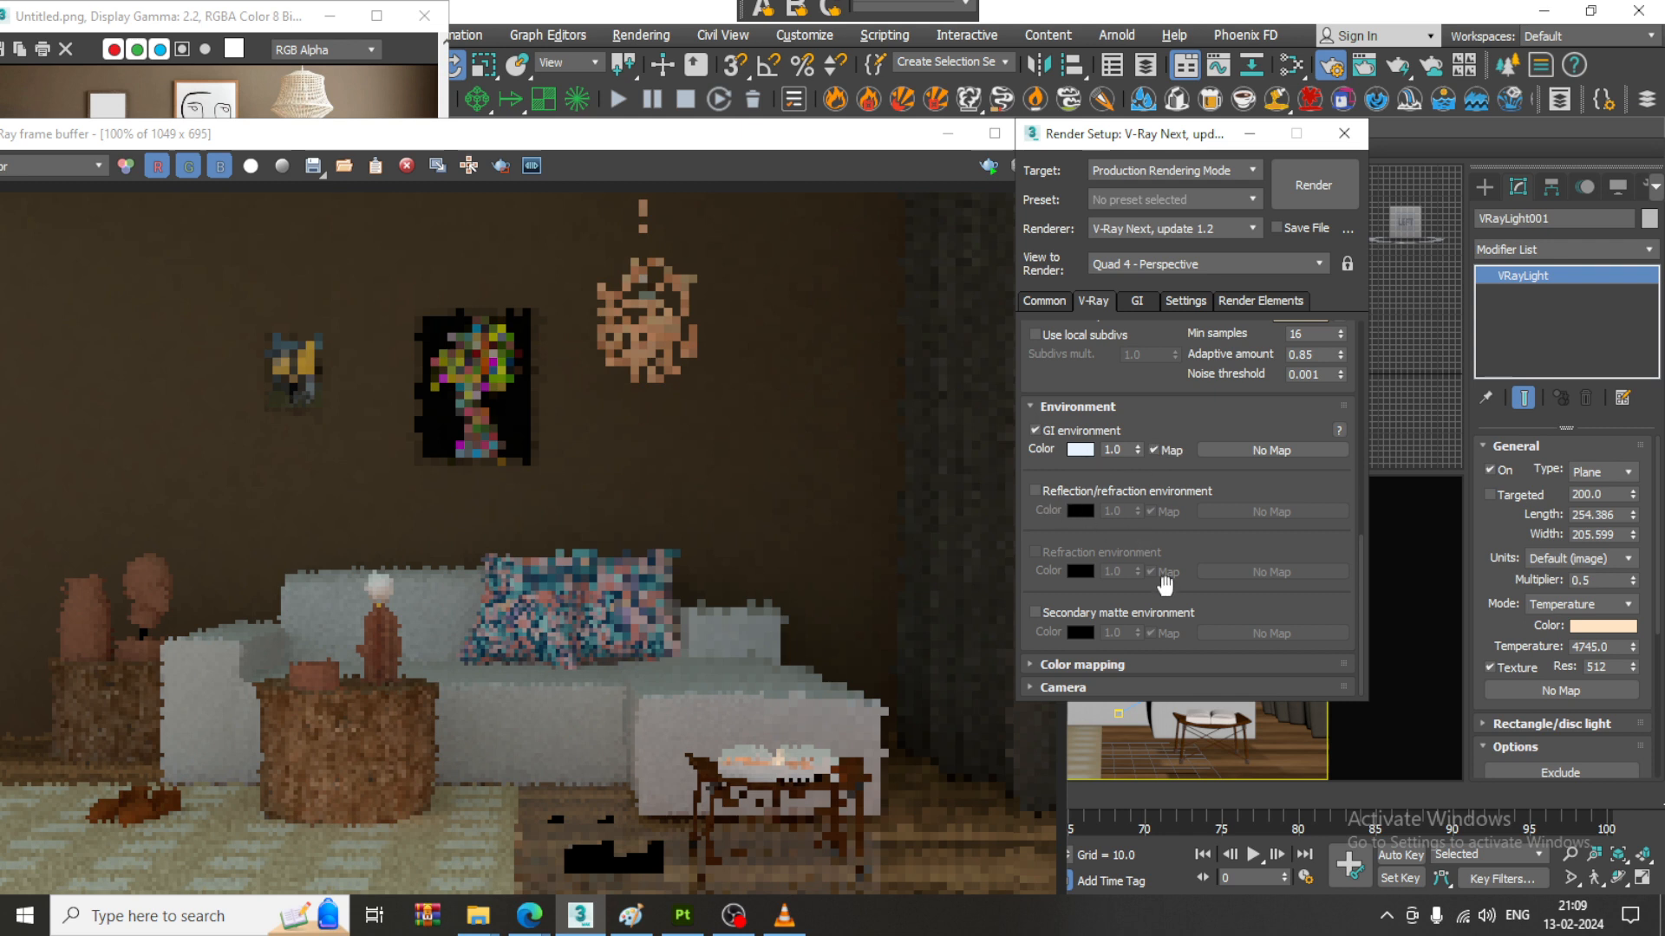
{"action": "left_click", "coordinate": [1094, 666]}
{"action": "left_click", "coordinate": [1154, 620]}
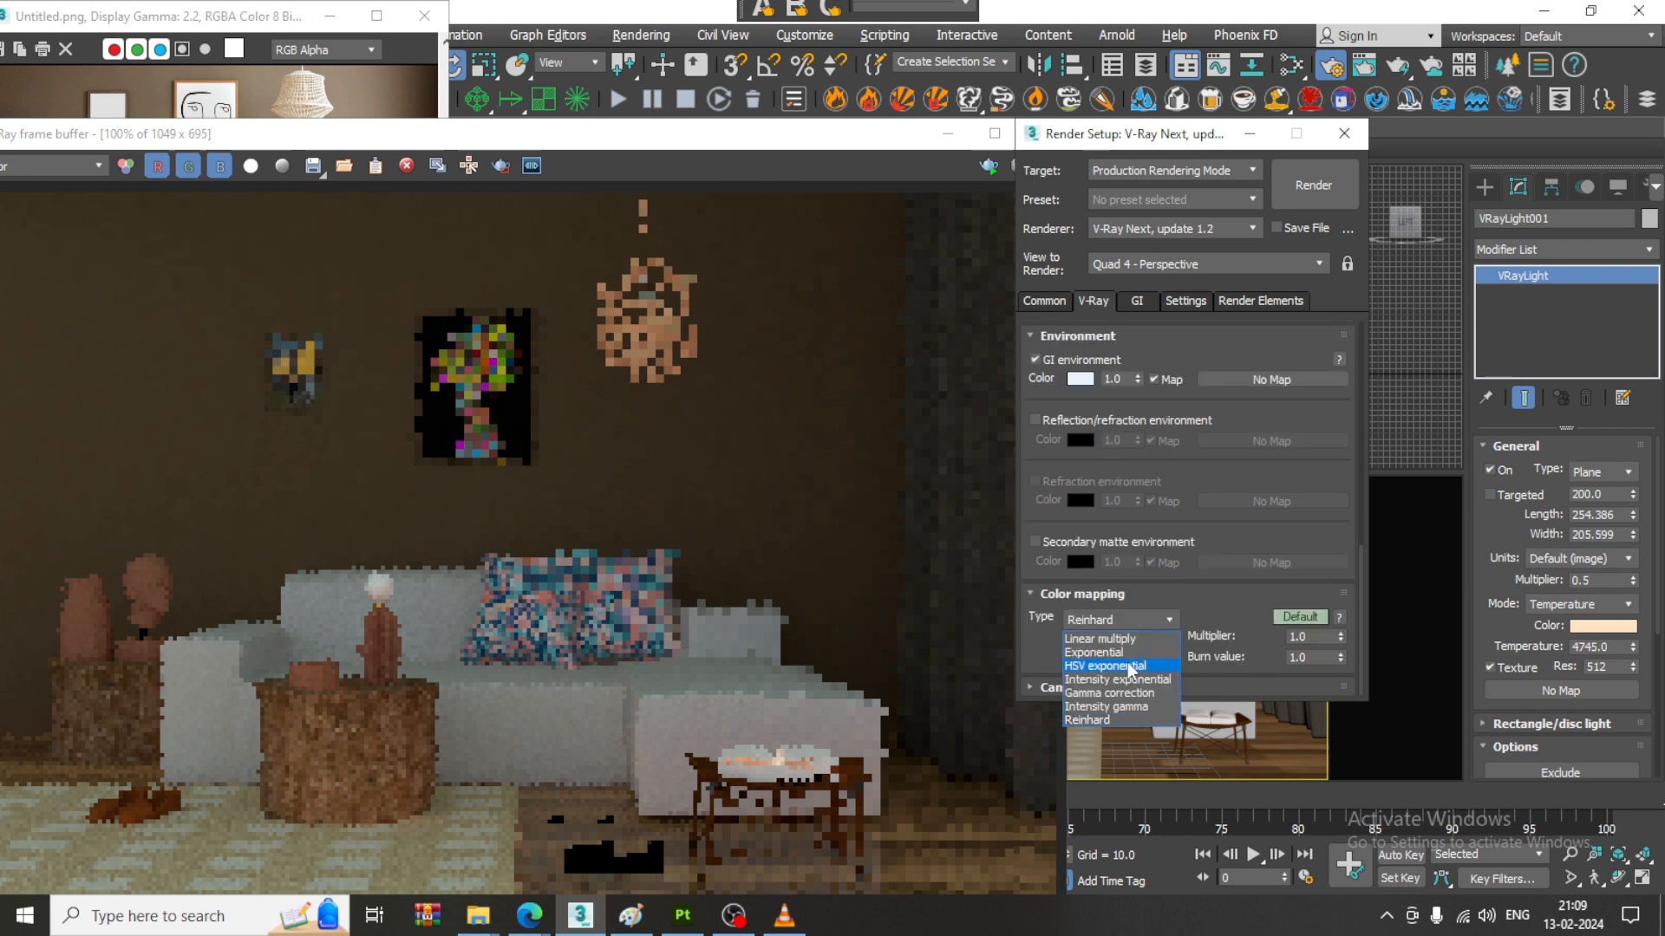
{"action": "left_click", "coordinate": [1133, 653]}
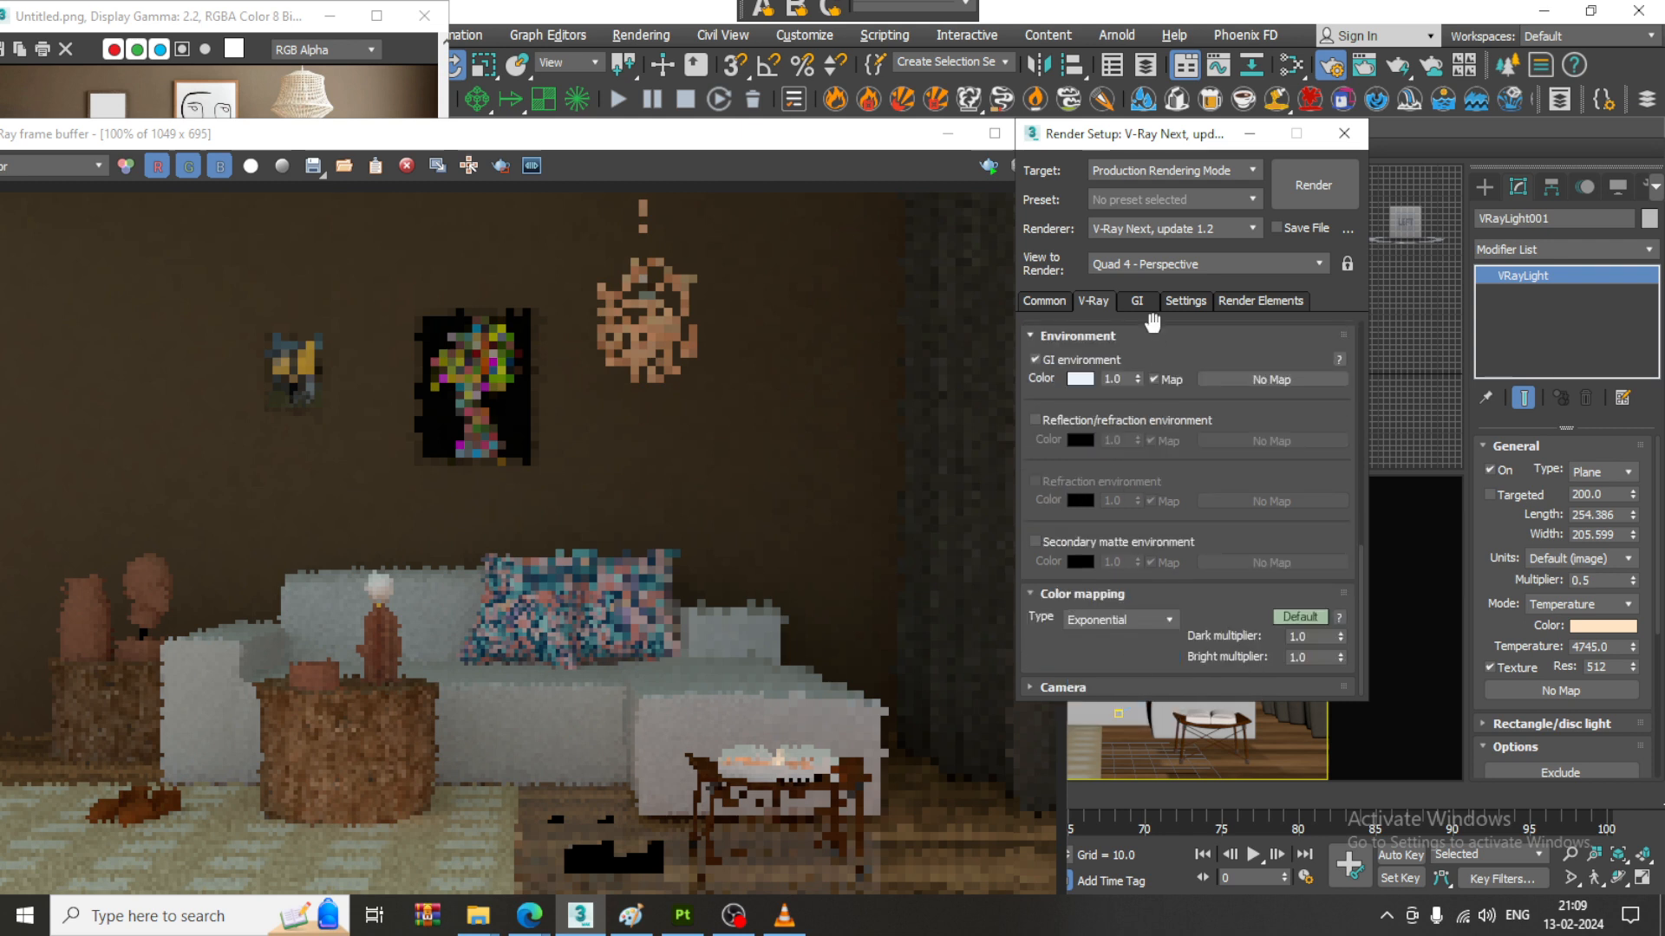
- Keep Irradiance map as the primary GI engine and switch the global illumination settings to Advanced mode
{"action": "left_click", "coordinate": [1134, 303]}
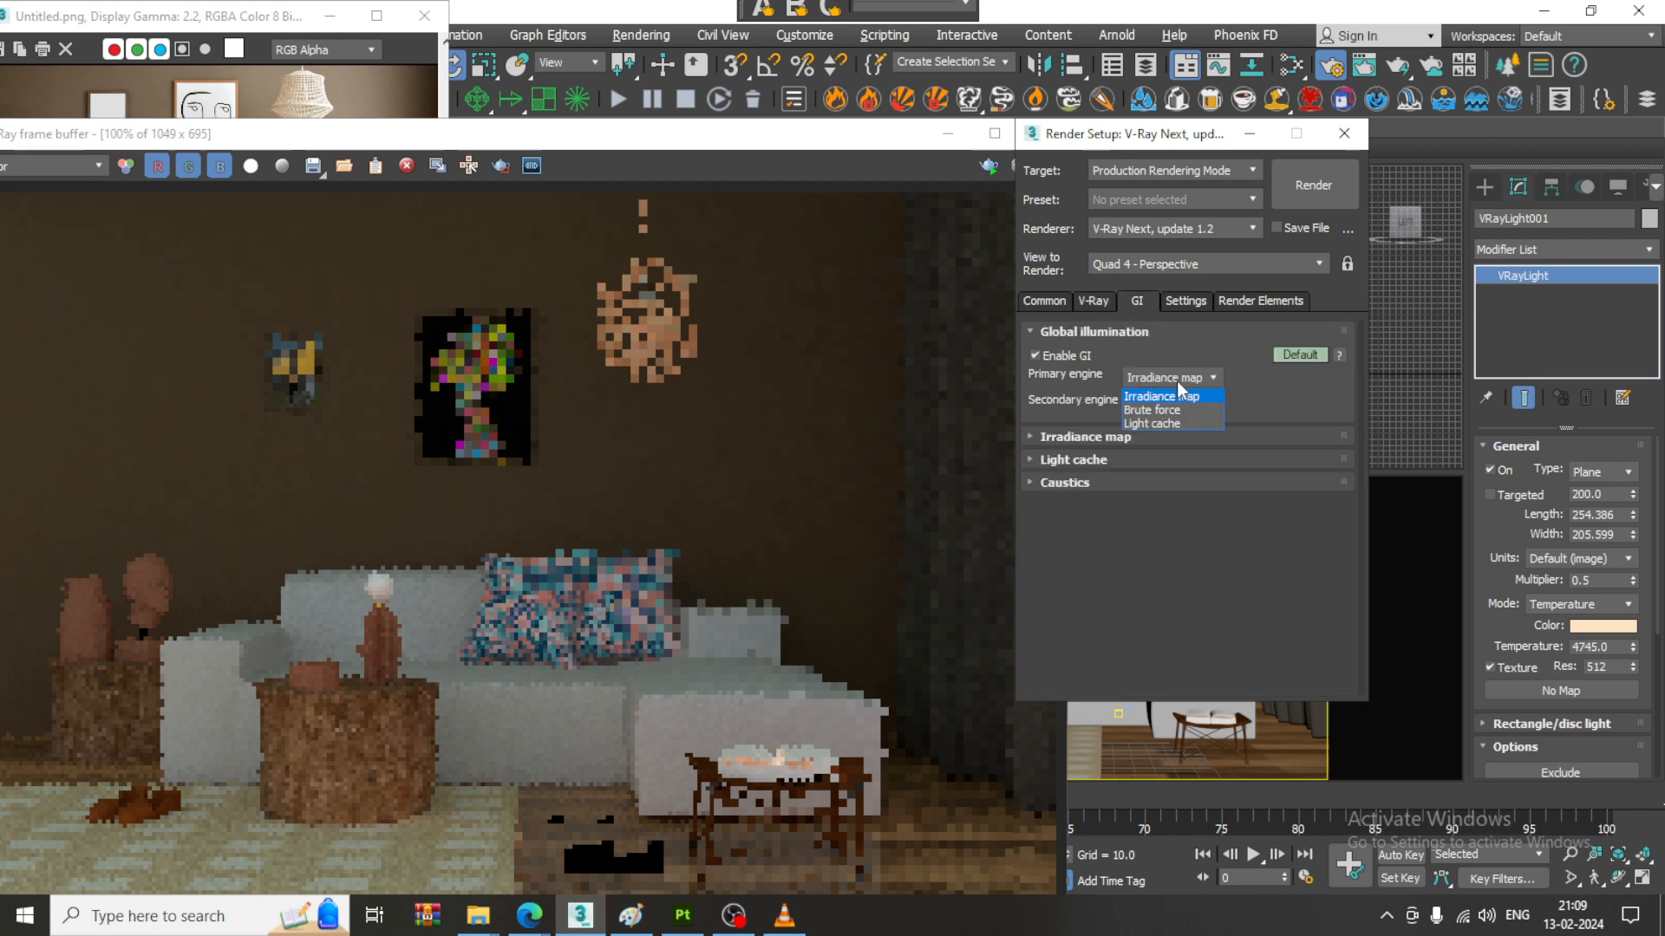
{"action": "left_click", "coordinate": [1179, 379]}
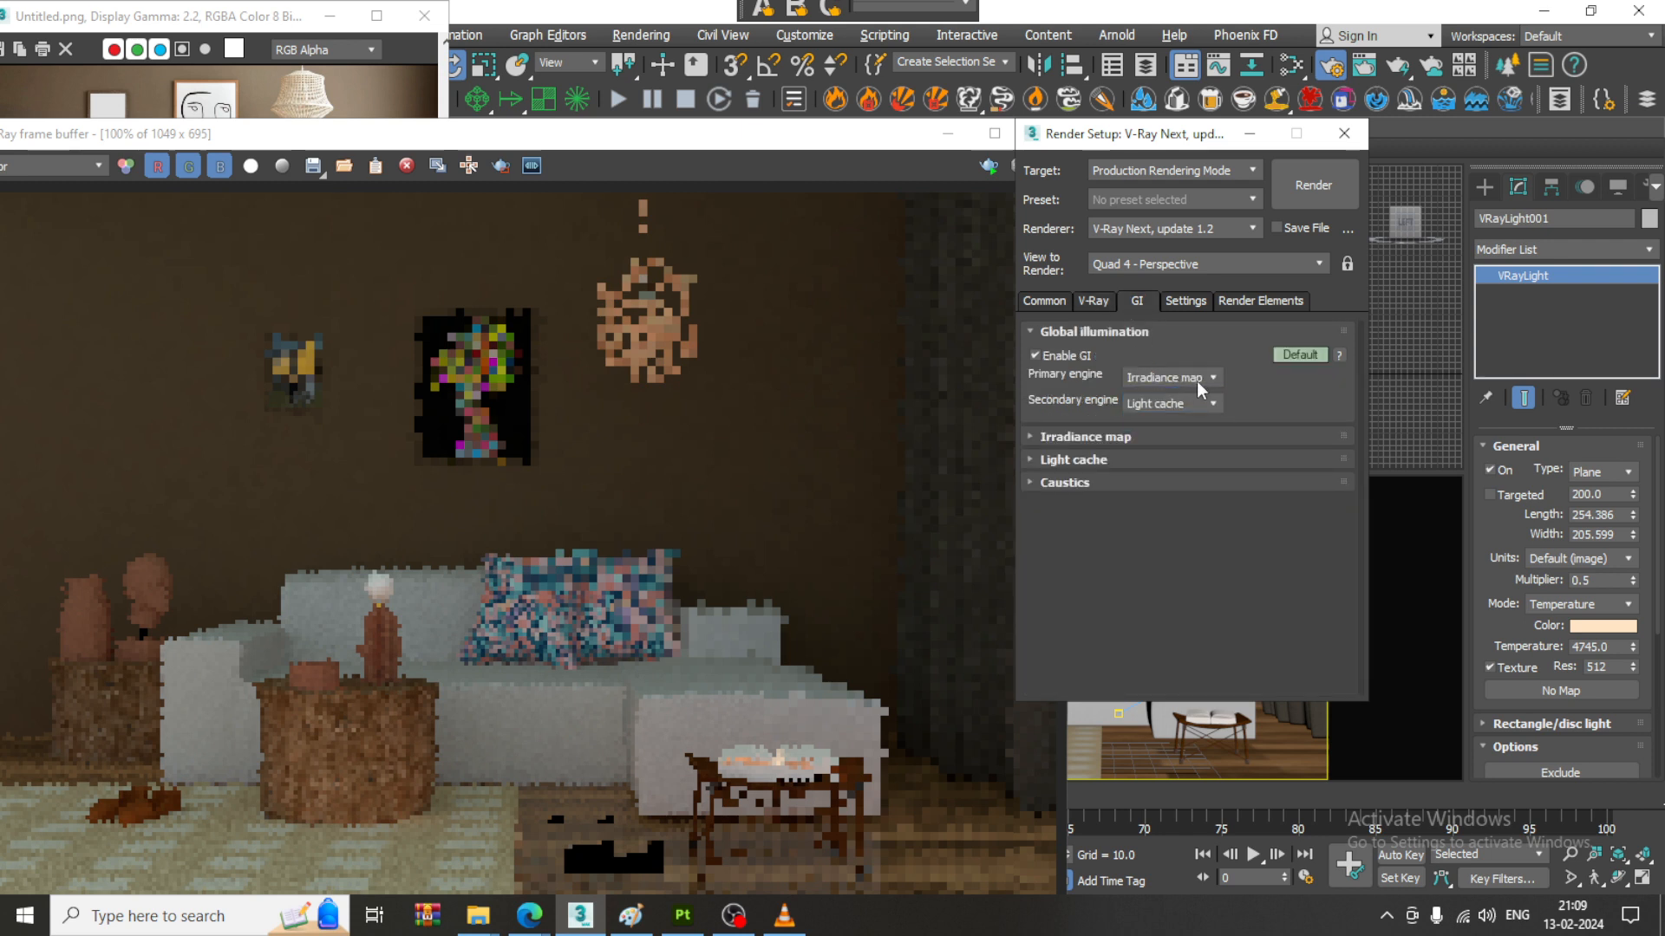
{"action": "left_click", "coordinate": [1300, 356]}
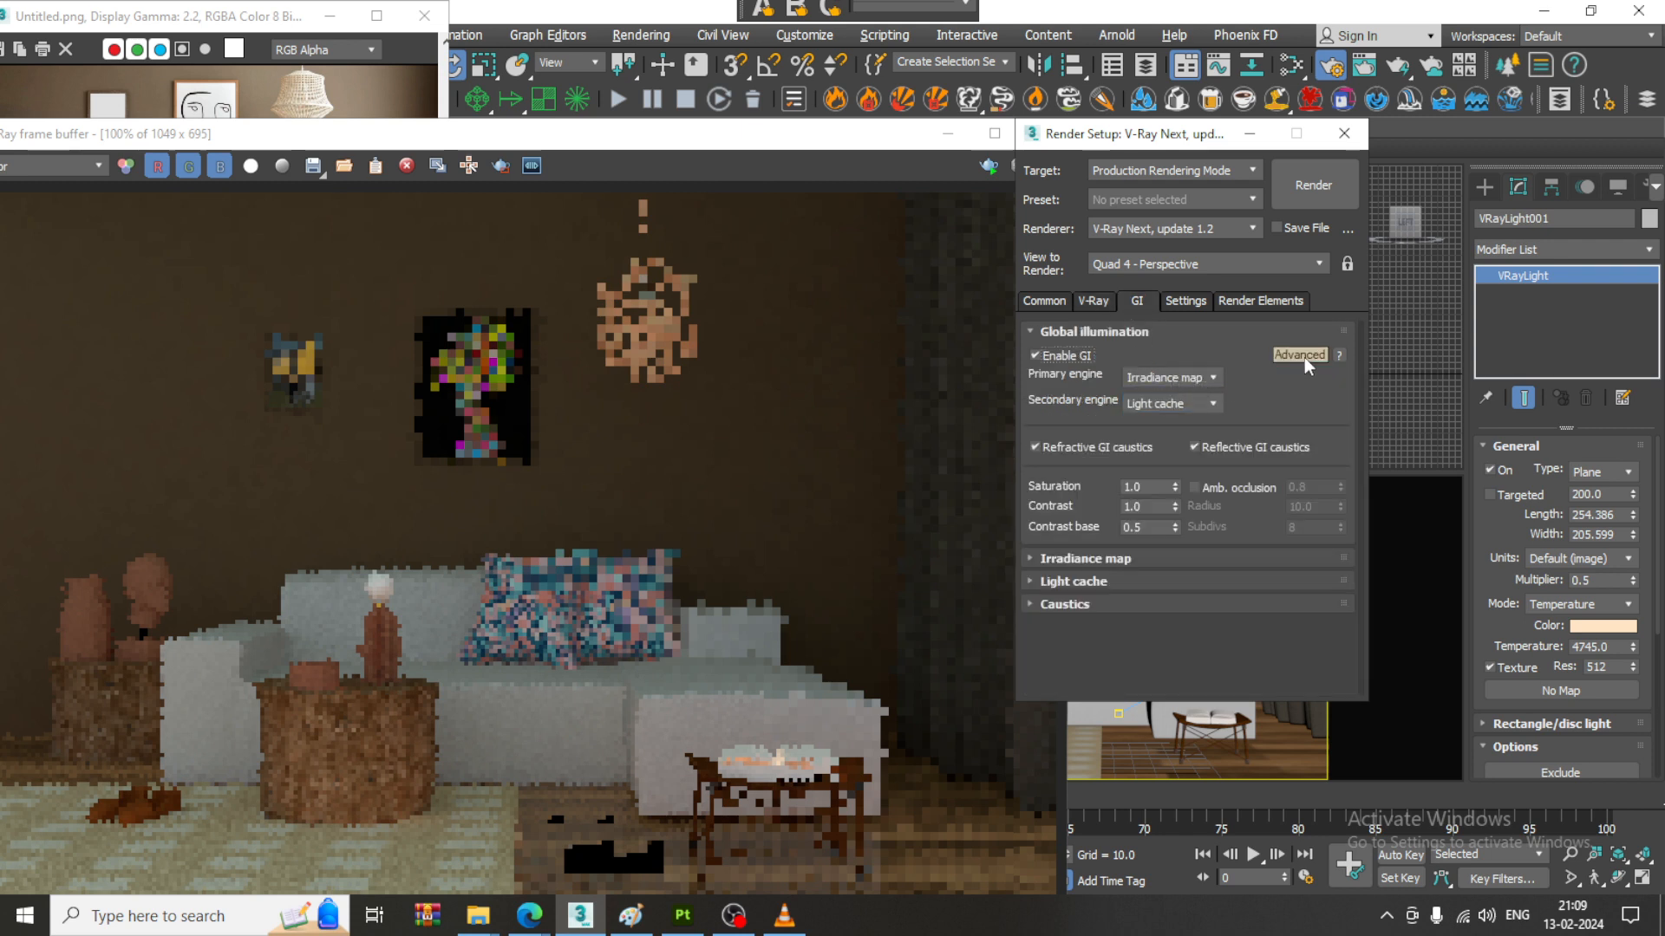
- Run a test render with the new render settings and stop it before completion
{"action": "left_click_drag", "start_coordinate": [909, 138], "coordinate": [863, 130]}
{"action": "left_click", "coordinate": [1004, 159]}
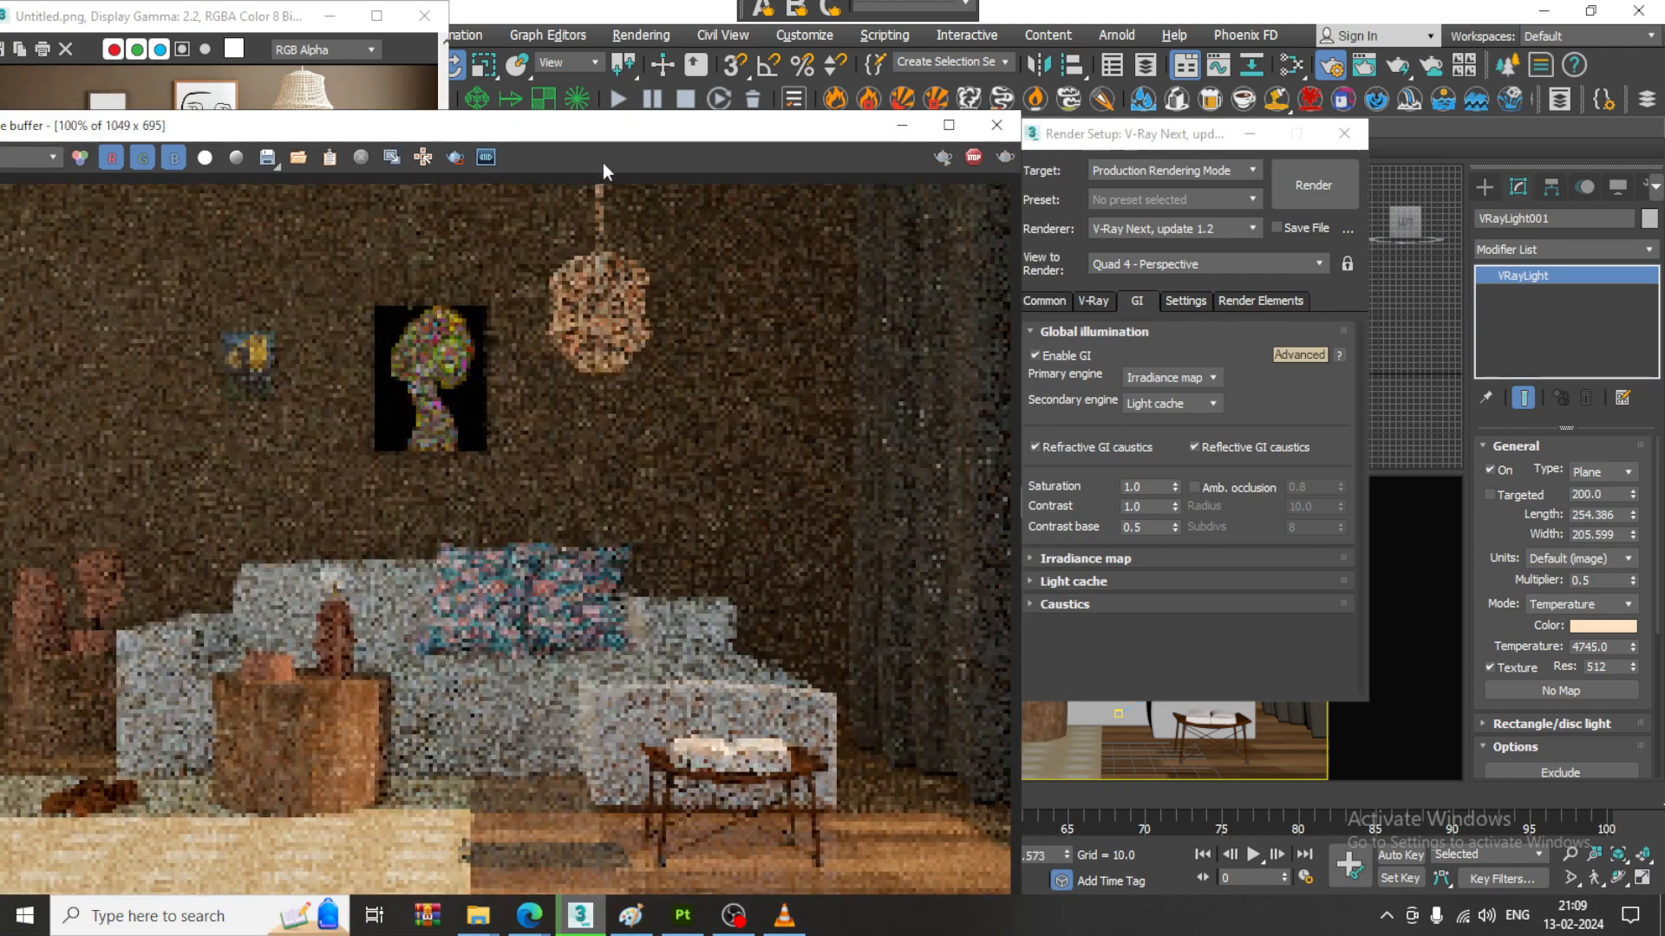
{"action": "left_click_drag", "start_coordinate": [575, 128], "coordinate": [742, 55]}
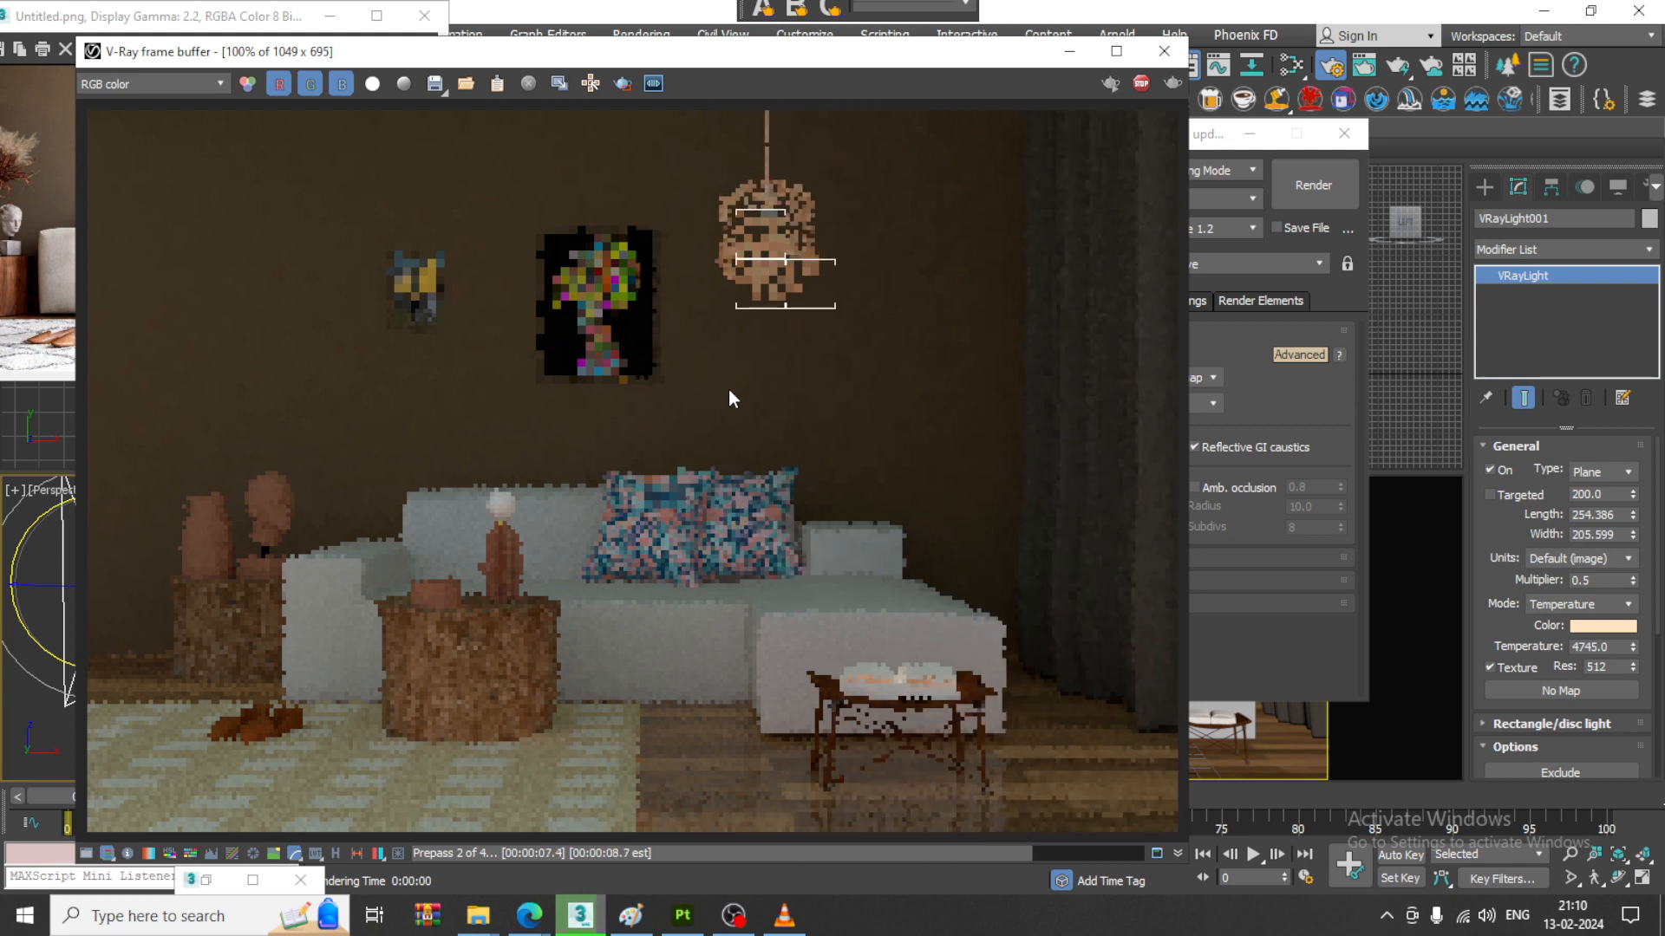
{"action": "key", "text": "Escape"}
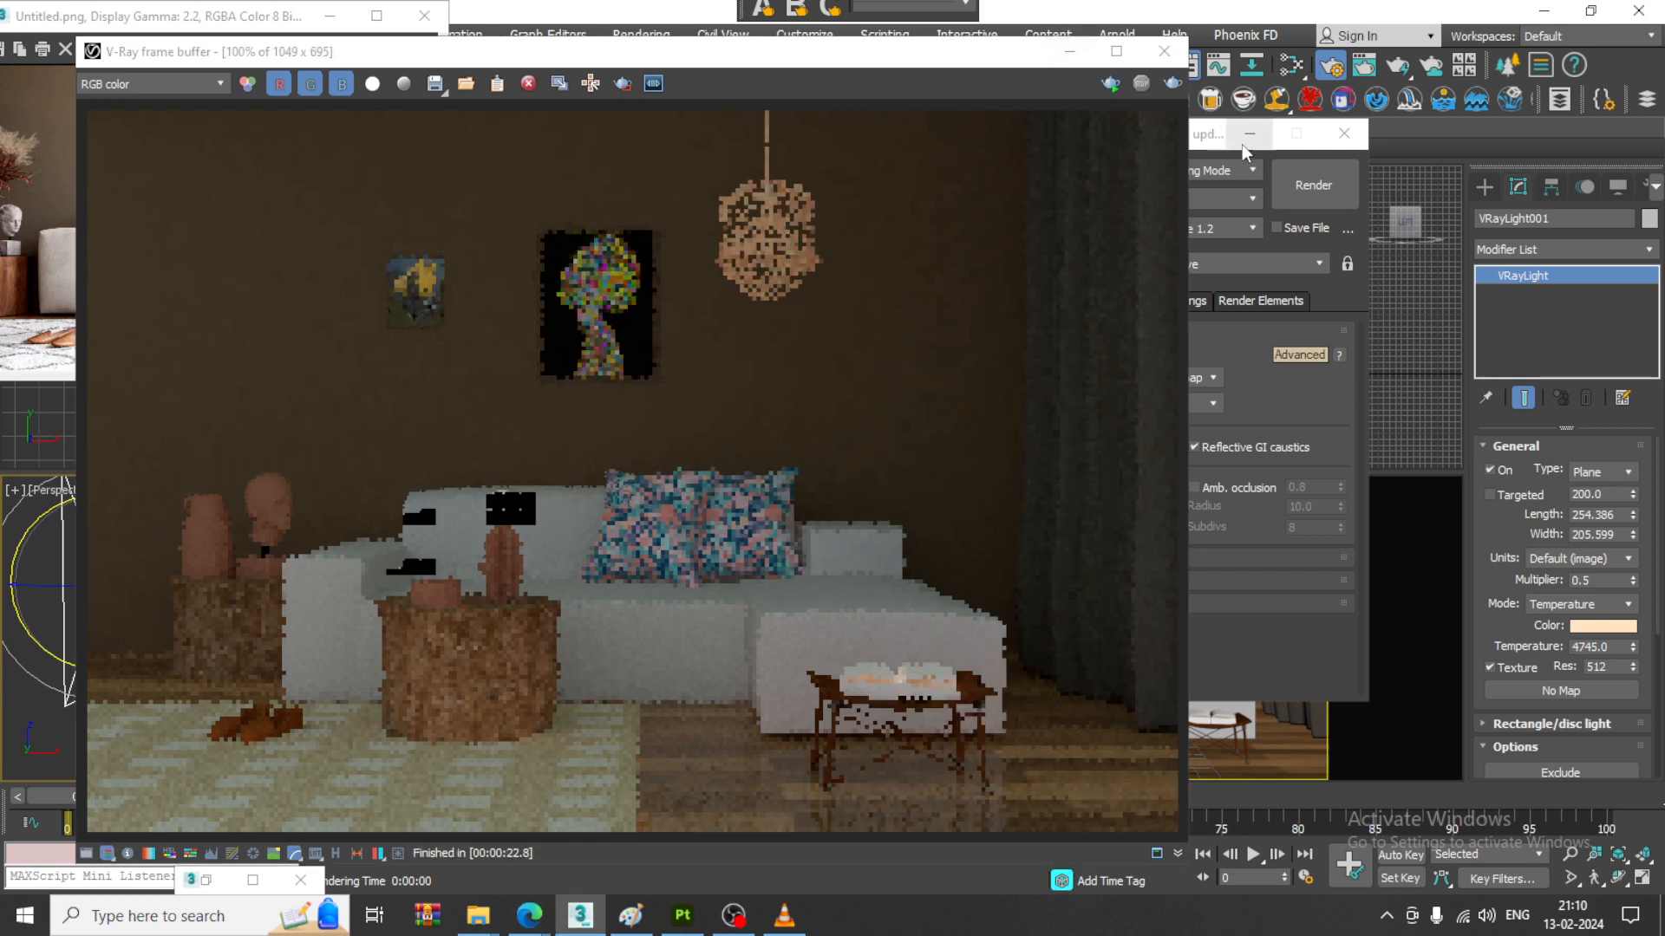
- Minimize the frame buffer and render setup, rotate the plane light about its vertical axis to a Z angle of -91.664, and deselect it
{"action": "left_click", "coordinate": [1069, 54]}
{"action": "left_click", "coordinate": [1250, 137]}
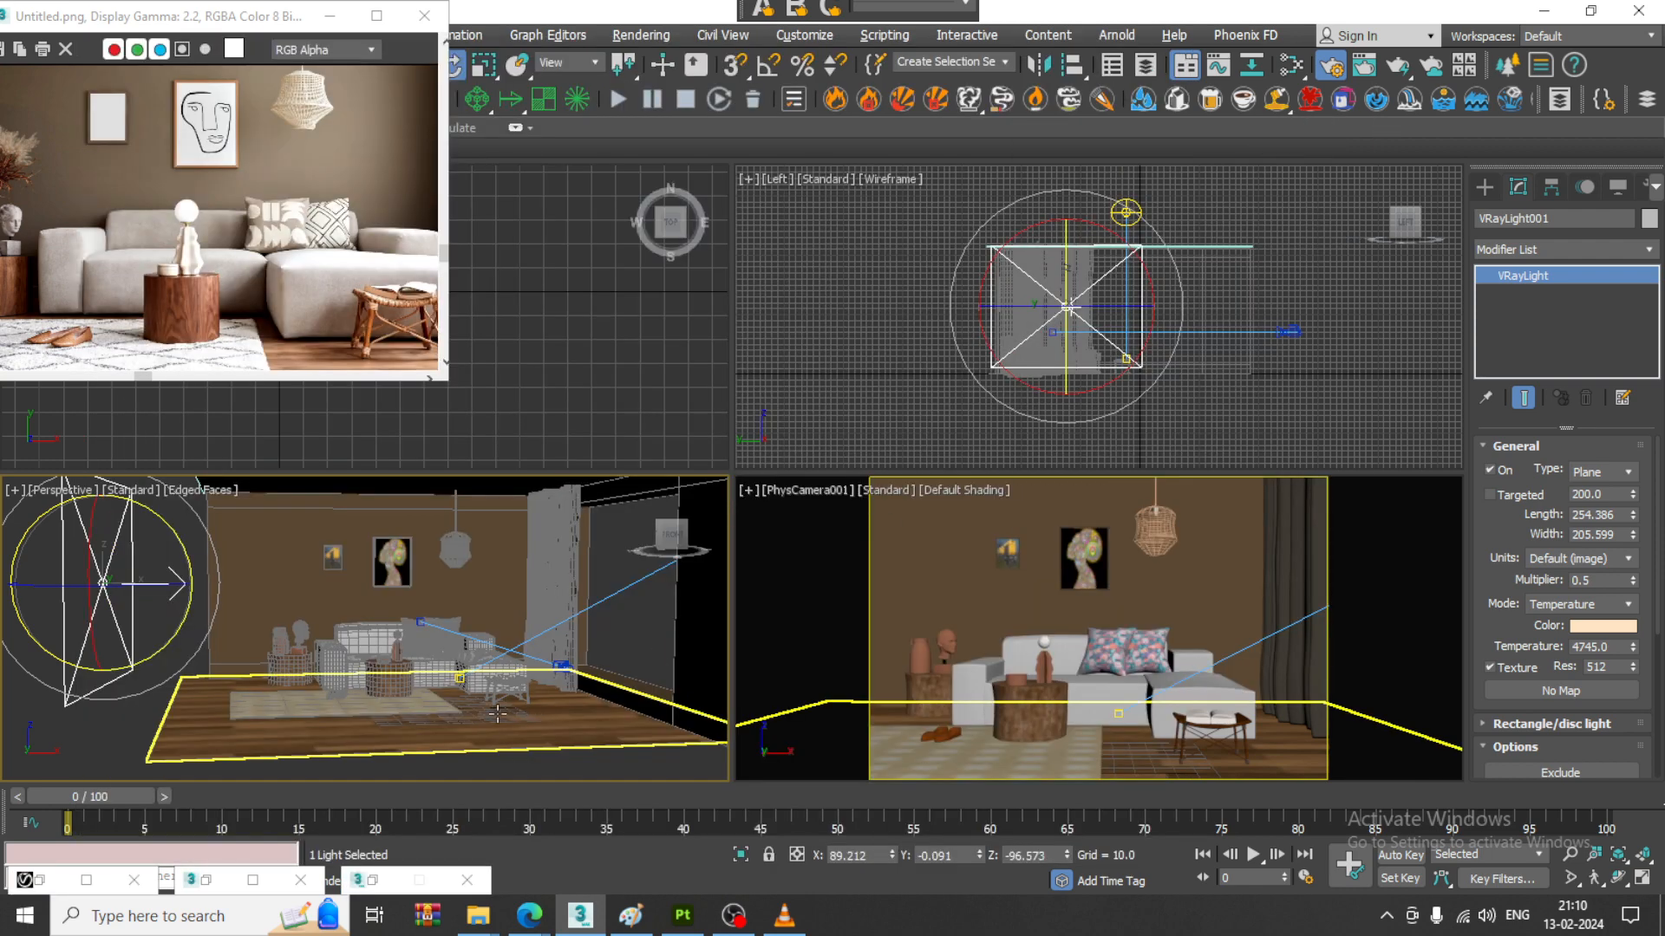
{"action": "left_click_drag", "start_coordinate": [160, 601], "coordinate": [184, 589]}
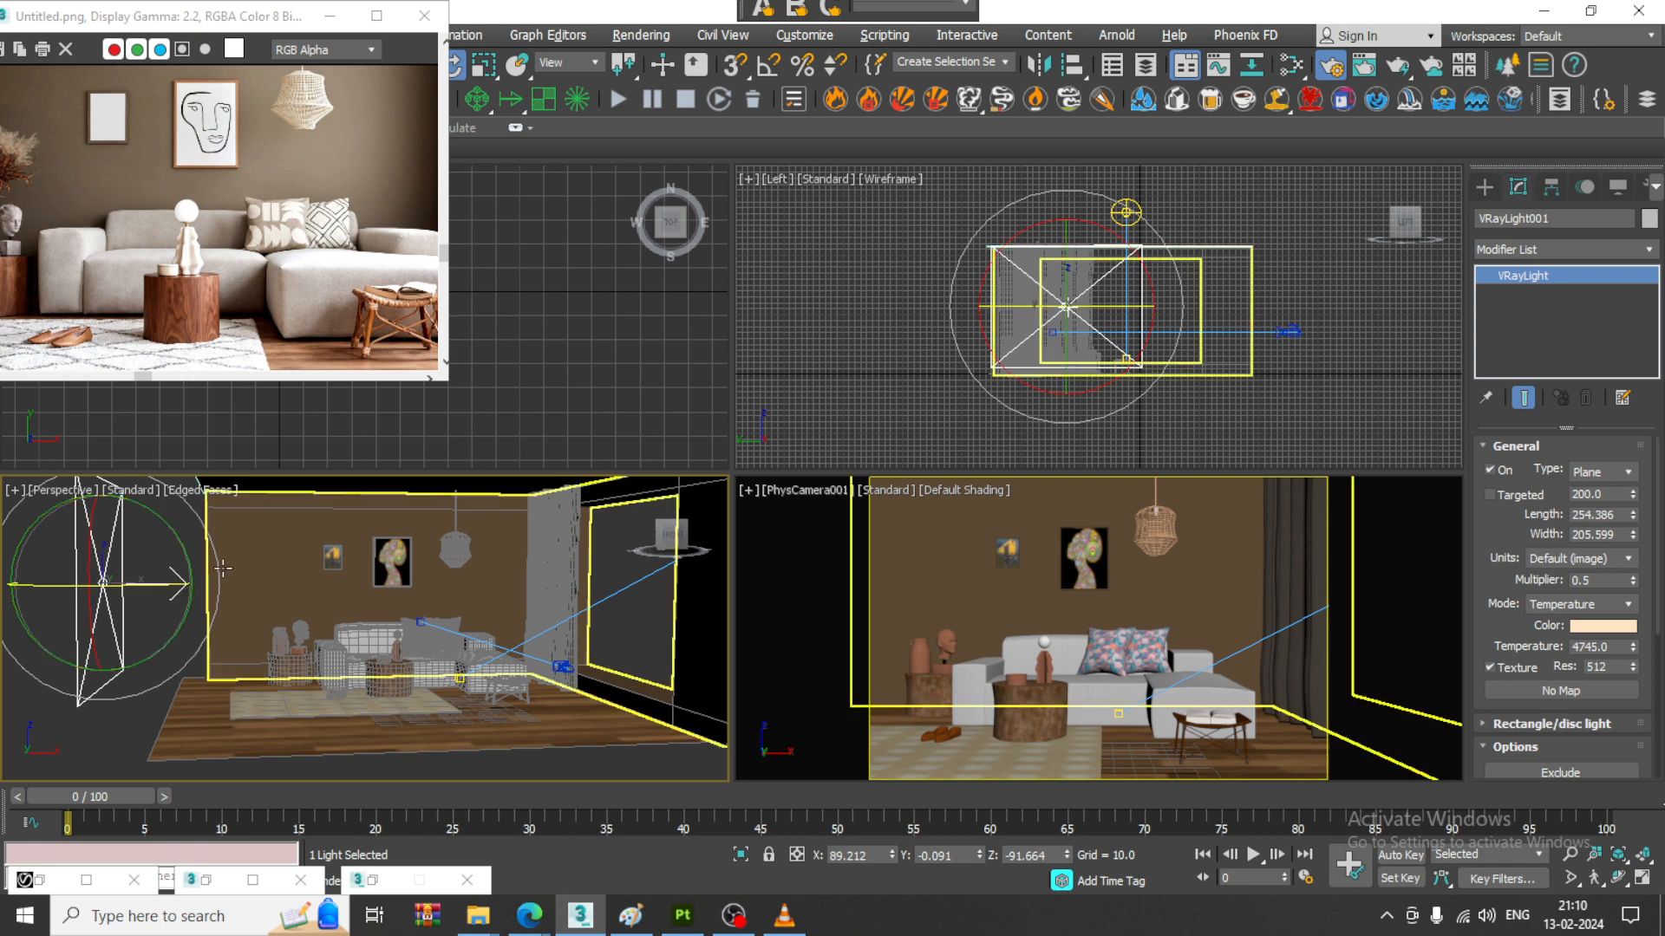
{"action": "left_click", "coordinate": [141, 718]}
- Open the material editor and switch it to compact mode
{"action": "key", "text": "m"}
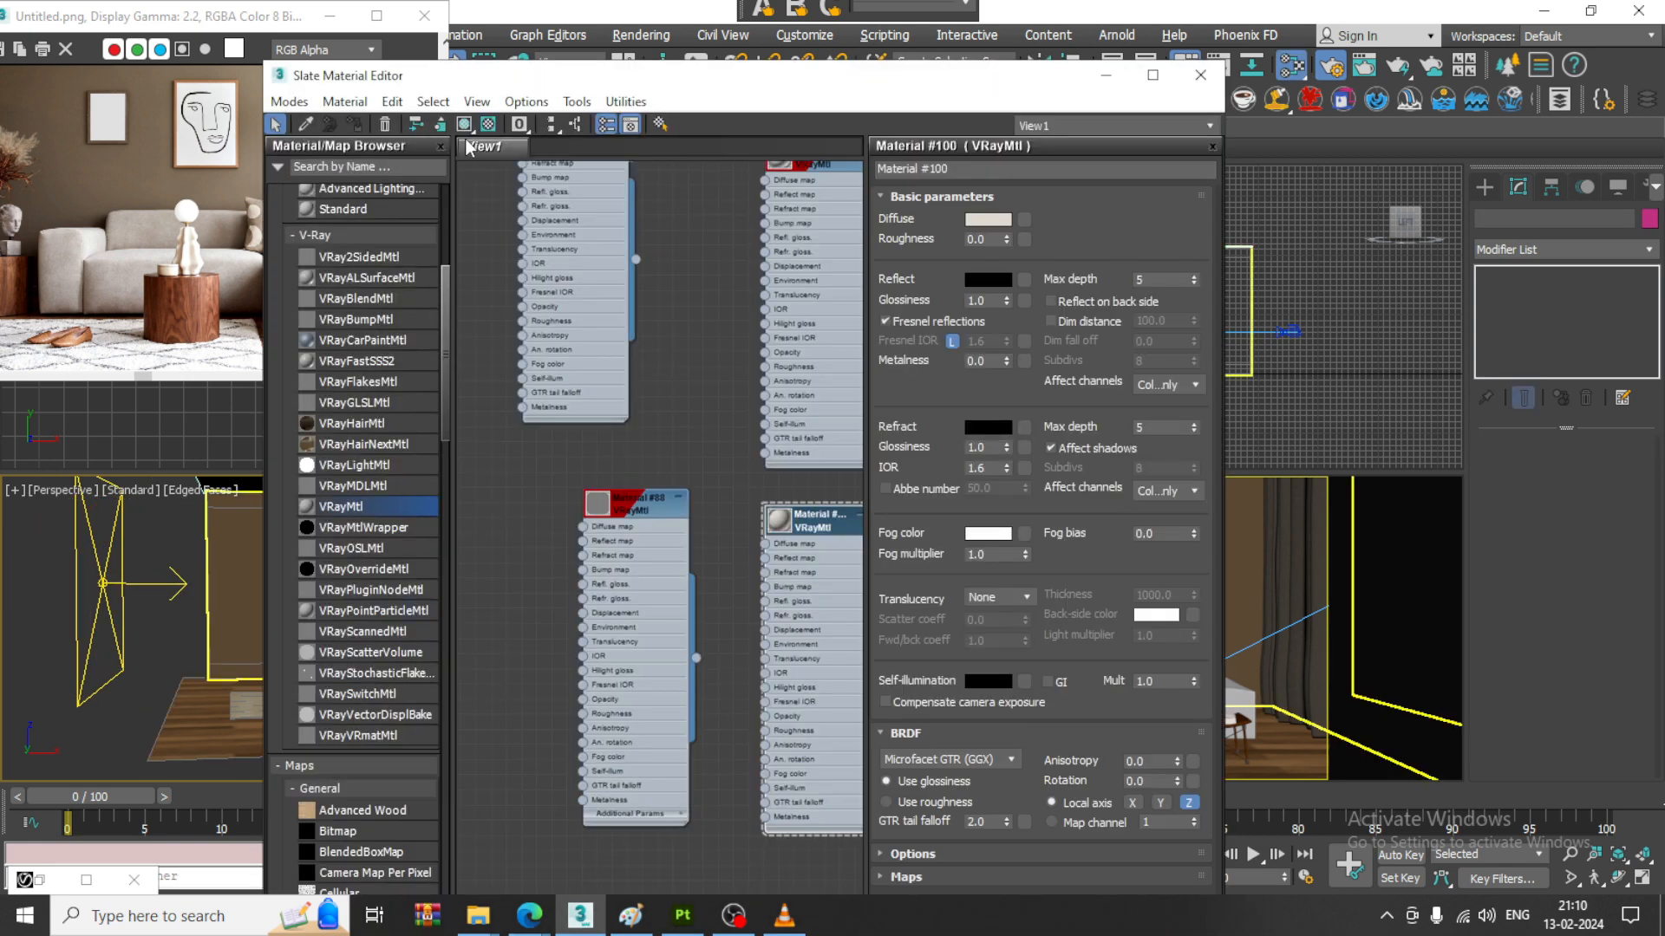
{"action": "left_click", "coordinate": [280, 102]}
{"action": "left_click", "coordinate": [326, 117]}
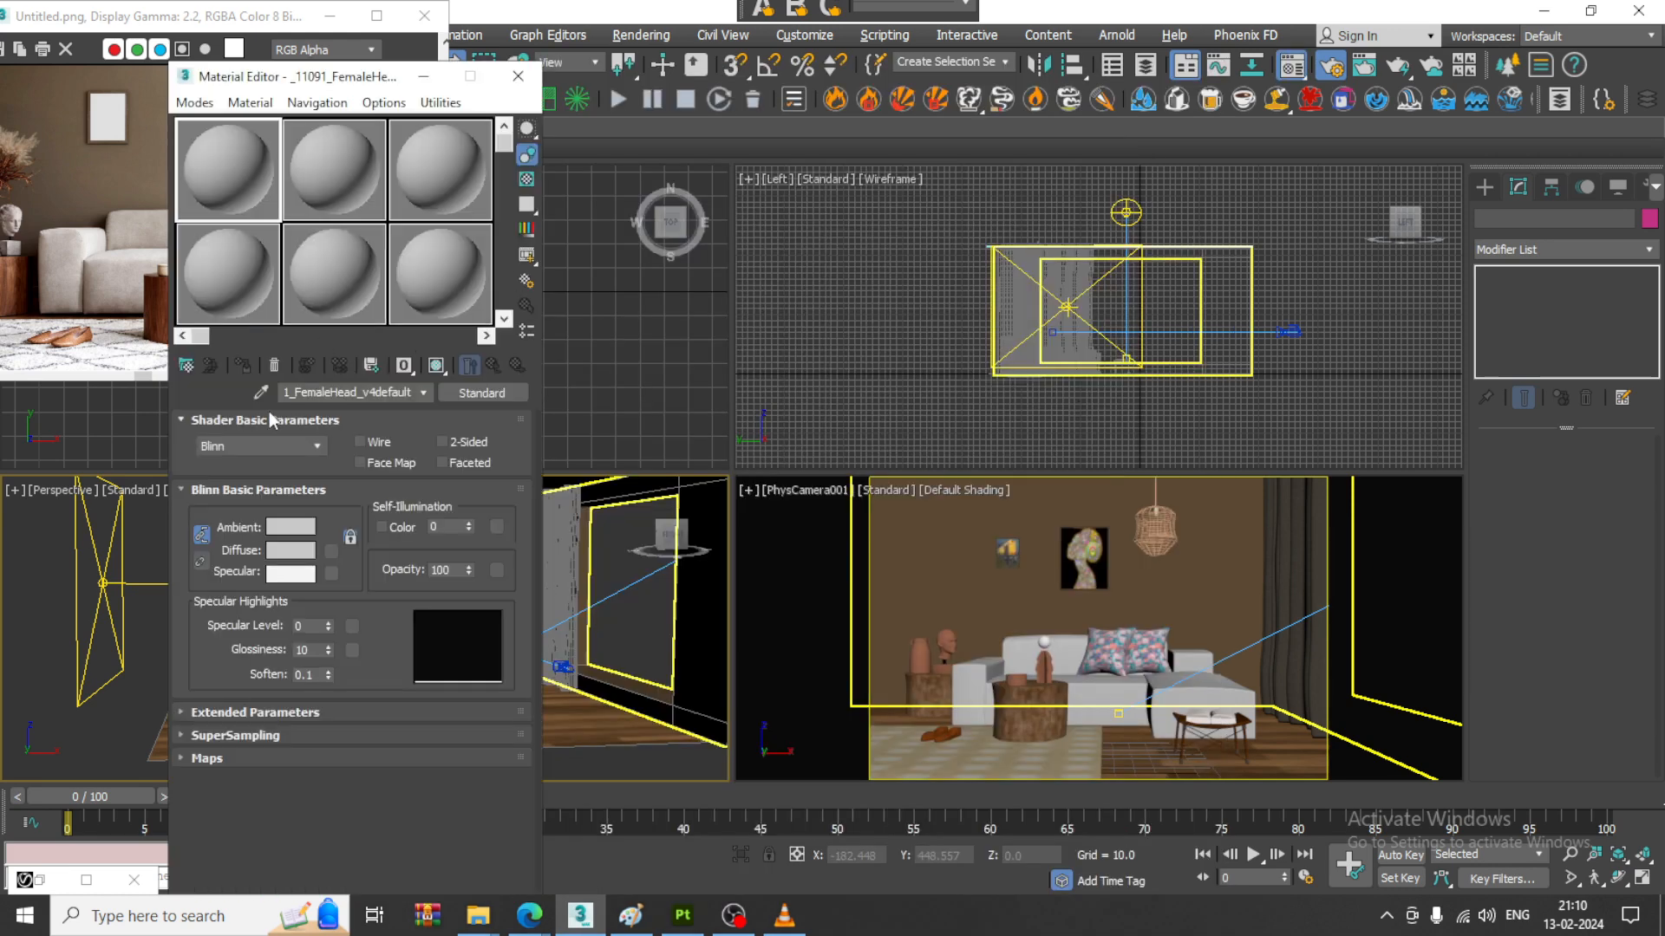
- Search the material/map browser for VRayHDRI and load that map into the first sample slot
{"action": "left_click", "coordinate": [187, 368]}
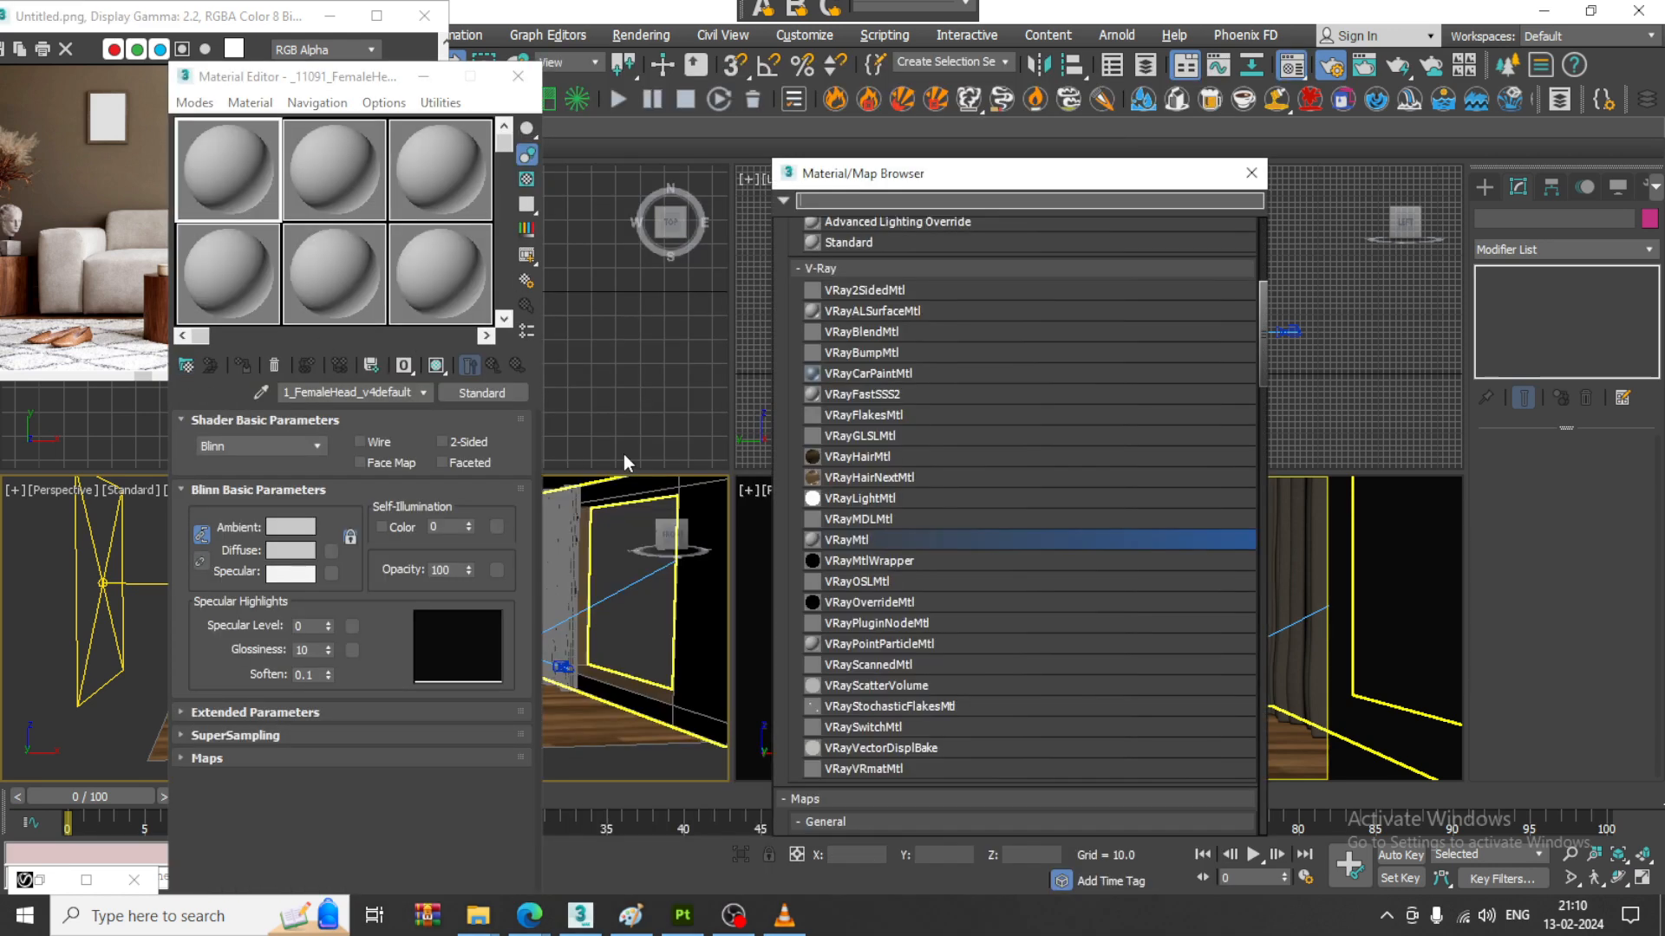
{"action": "type", "text": "hdri"}
{"action": "left_click_drag", "start_coordinate": [829, 200], "coordinate": [777, 200]}
{"action": "type", "text": "v"}
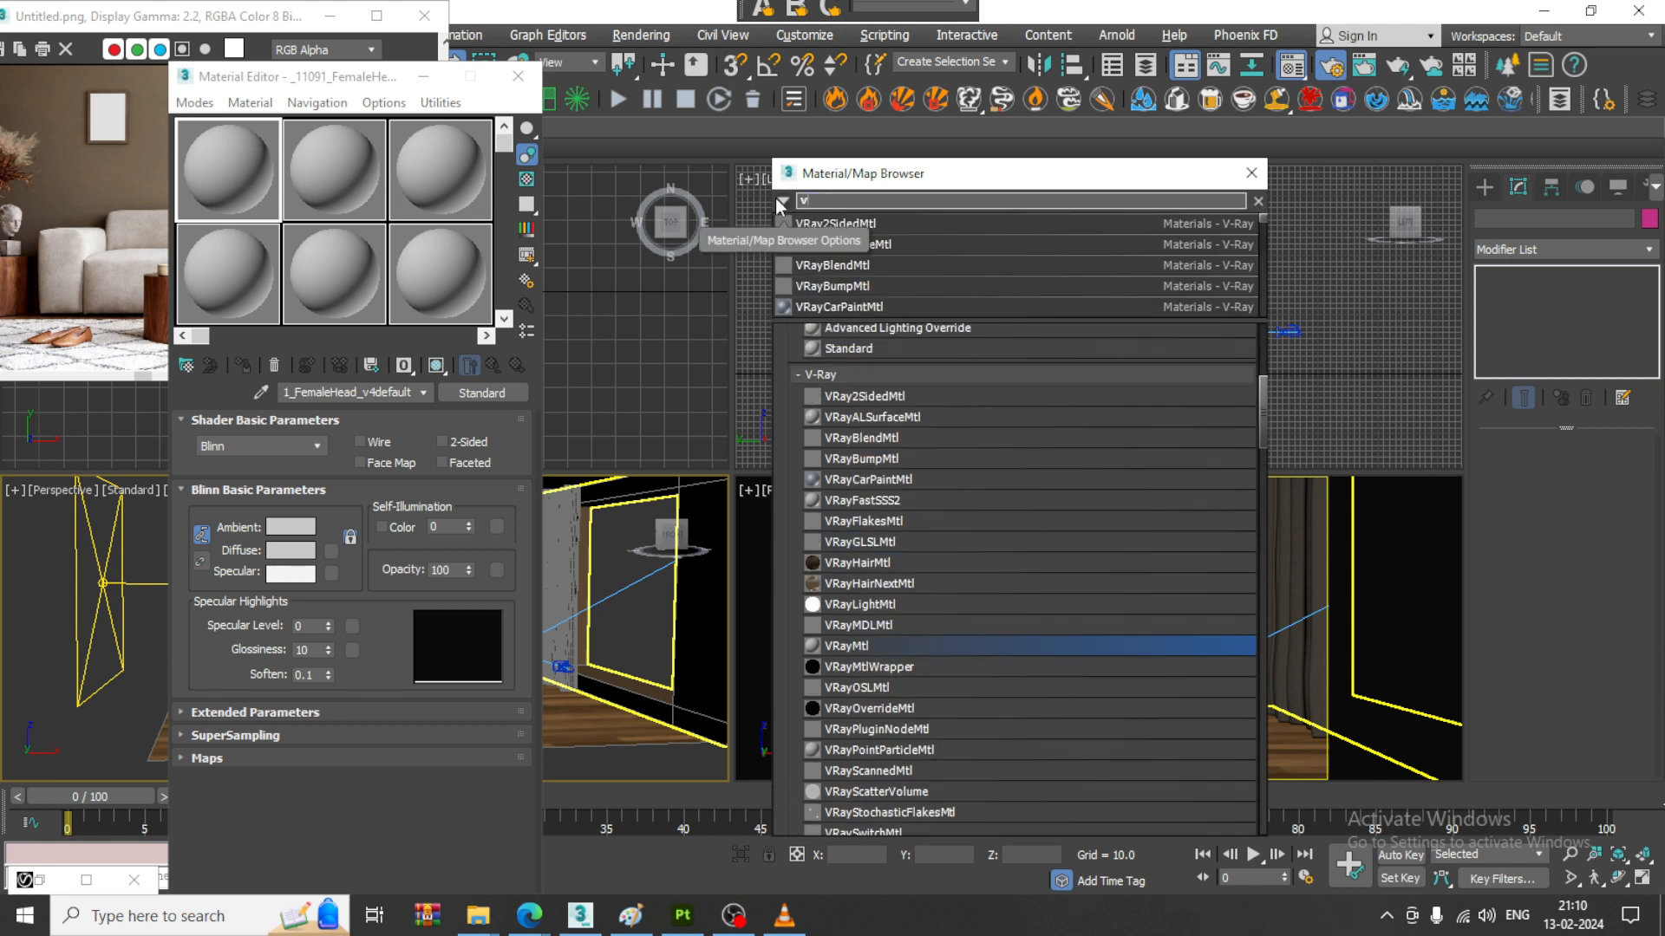
{"action": "type", "text": "rayhdri"}
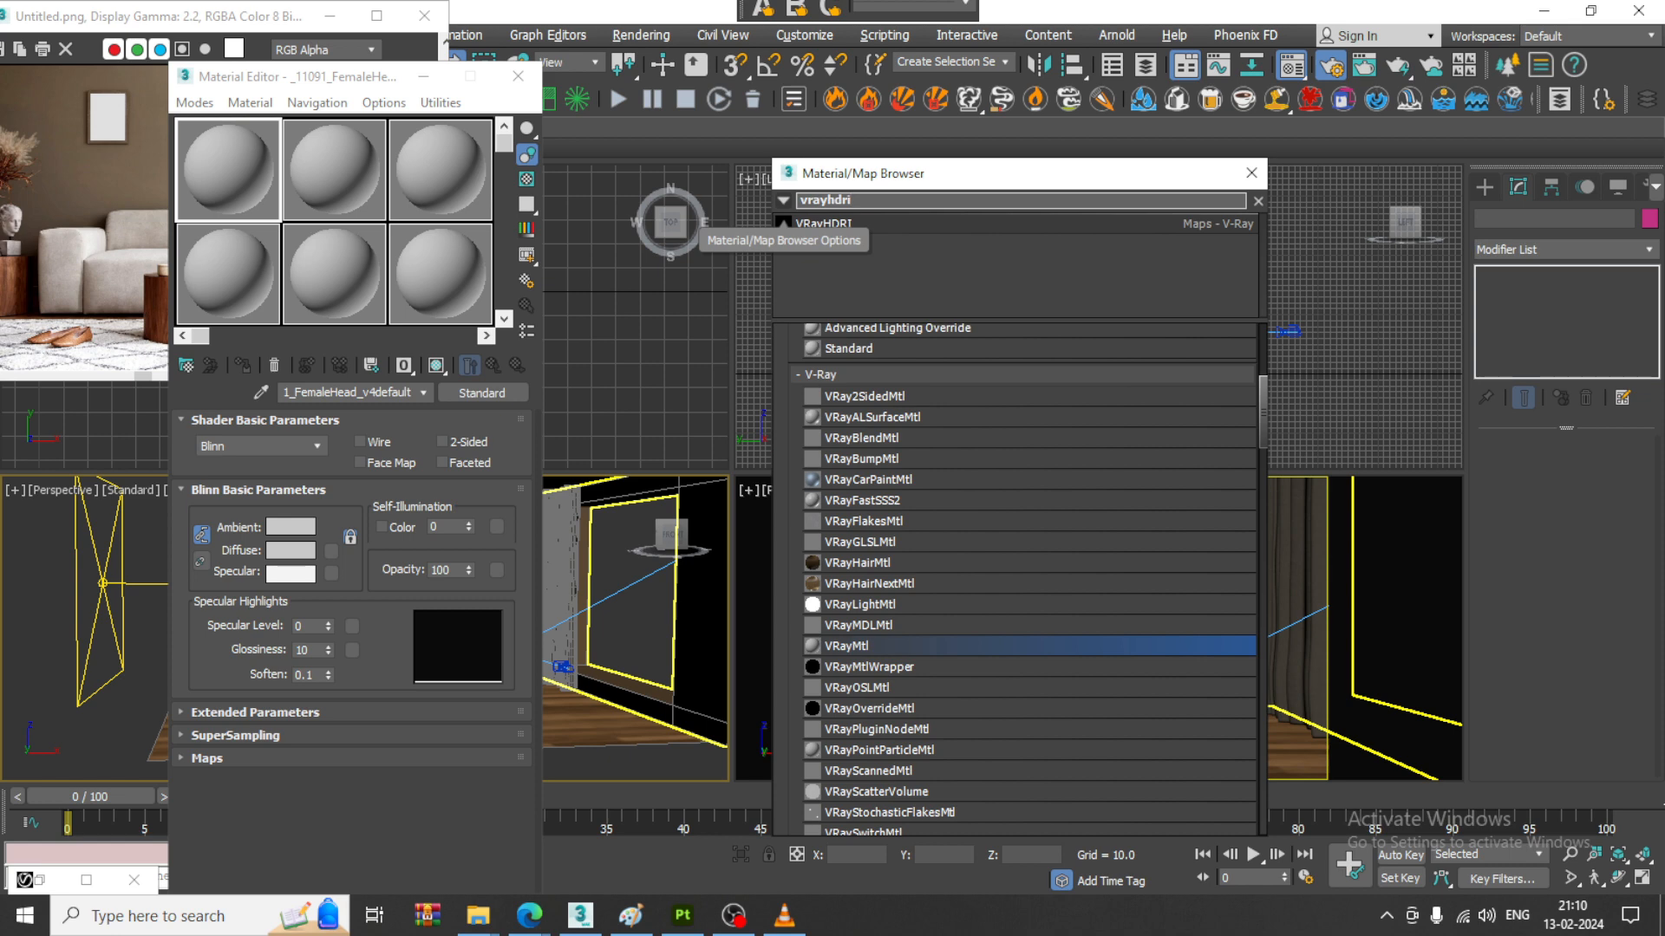
{"action": "double_click", "coordinate": [912, 226]}
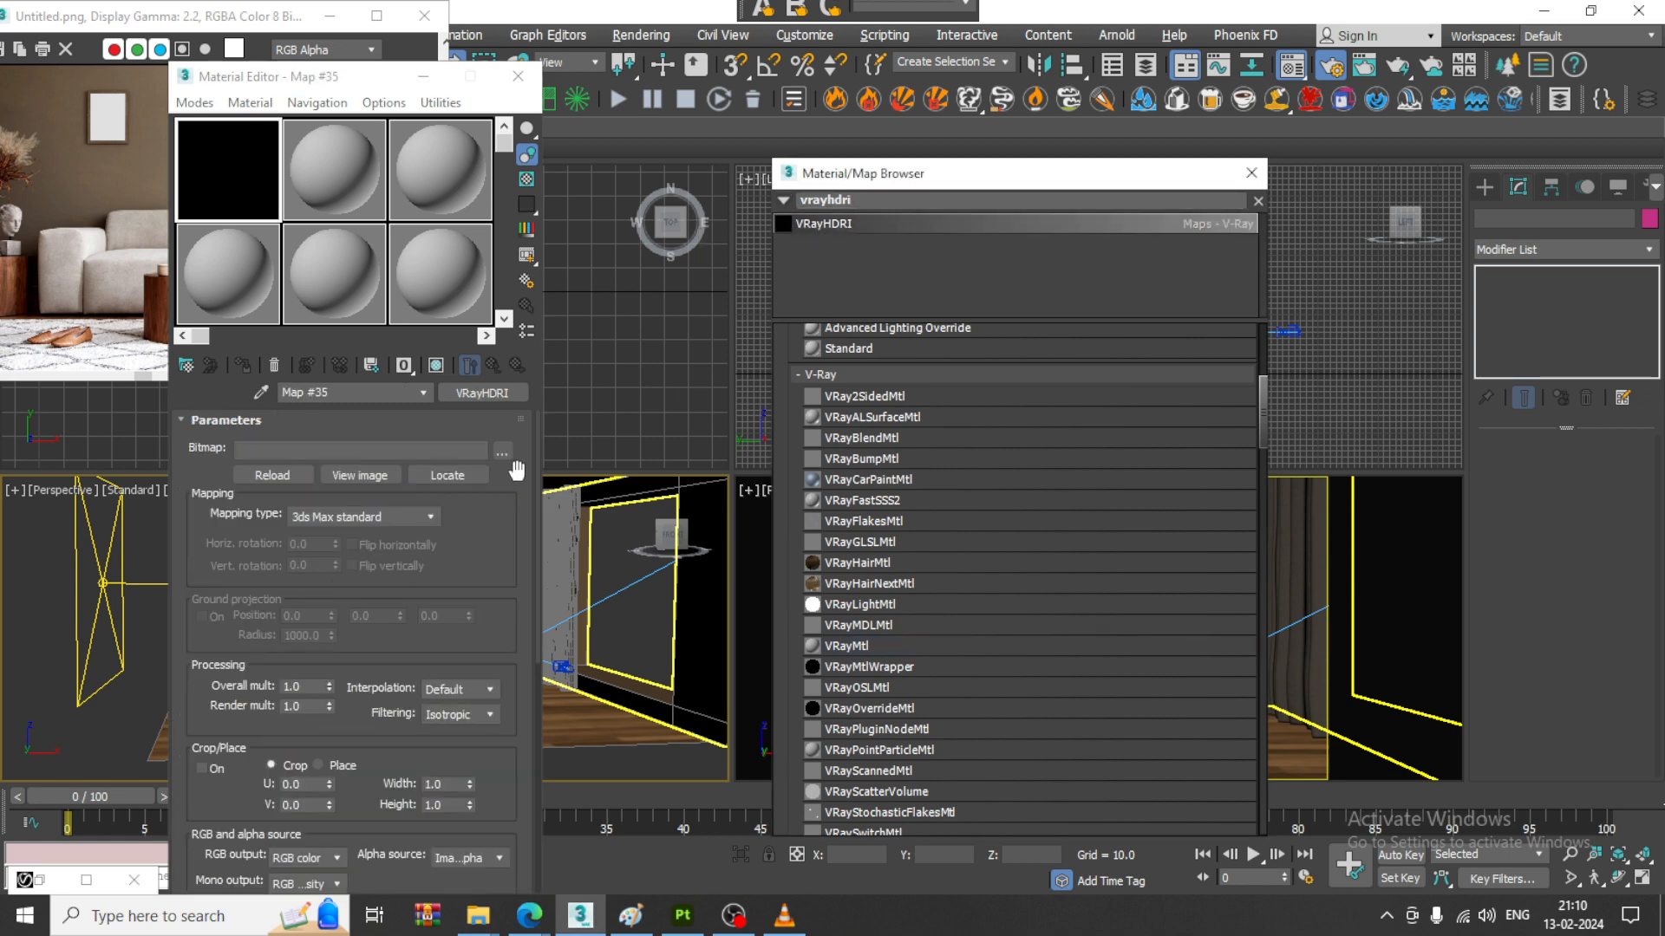
- Browse the EXR files in the Downloads folder and load promenade_de_vidy_4k.exr as the bitmap of the VRayHDRI map
{"action": "left_click", "coordinate": [503, 452]}
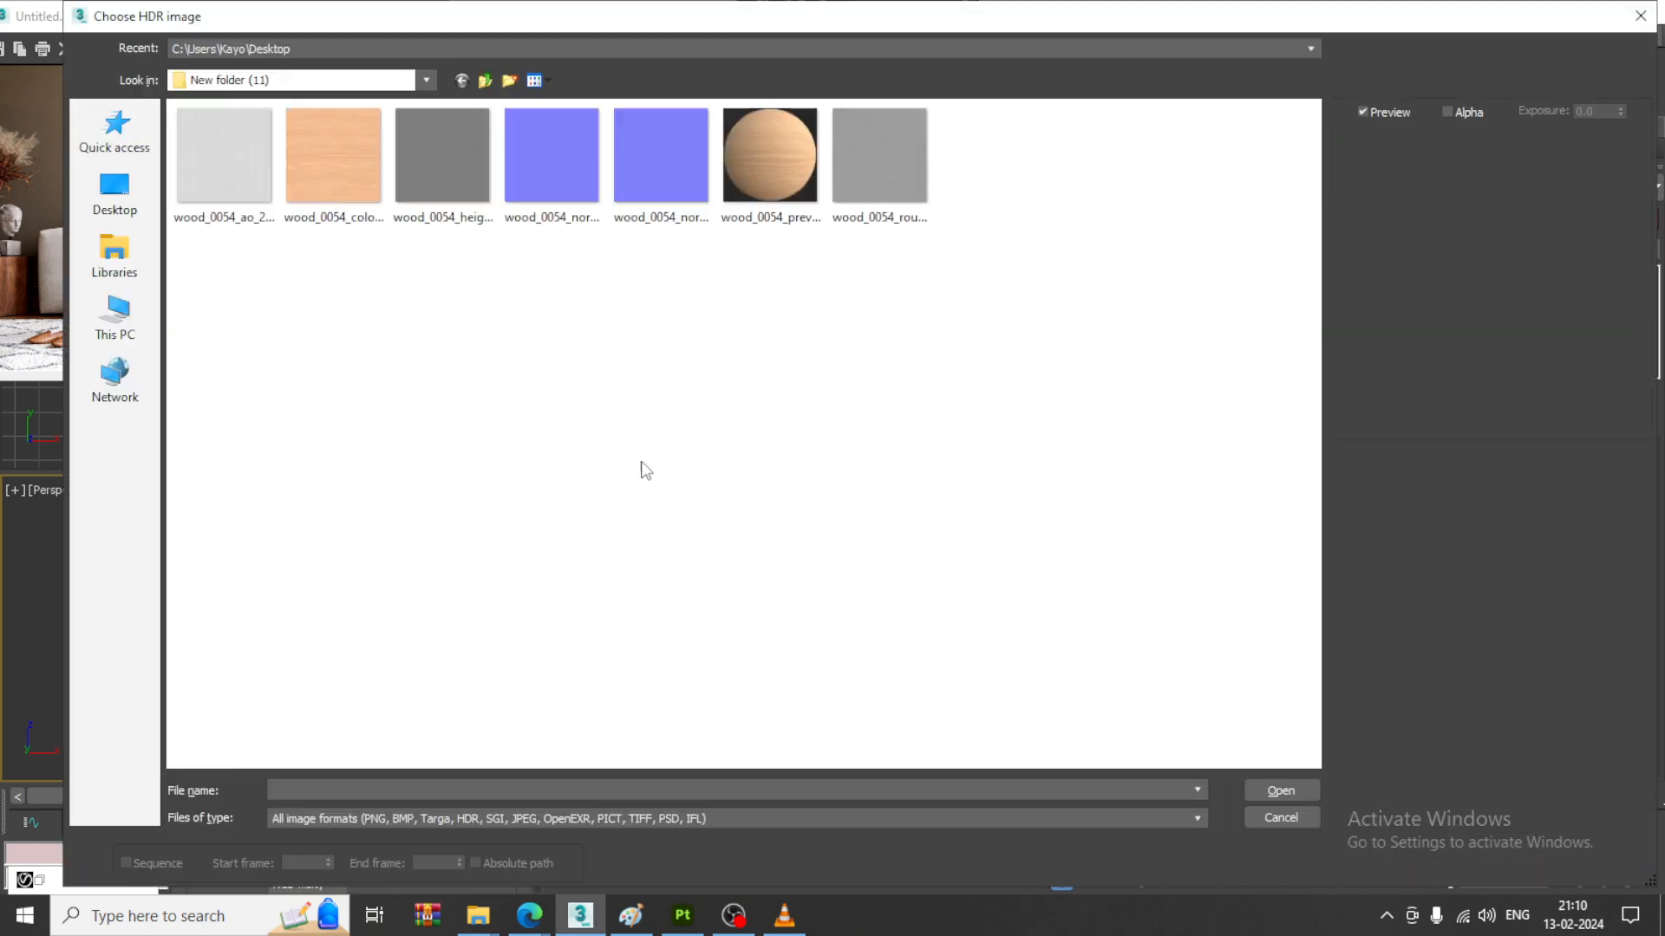
{"action": "left_click", "coordinate": [114, 316]}
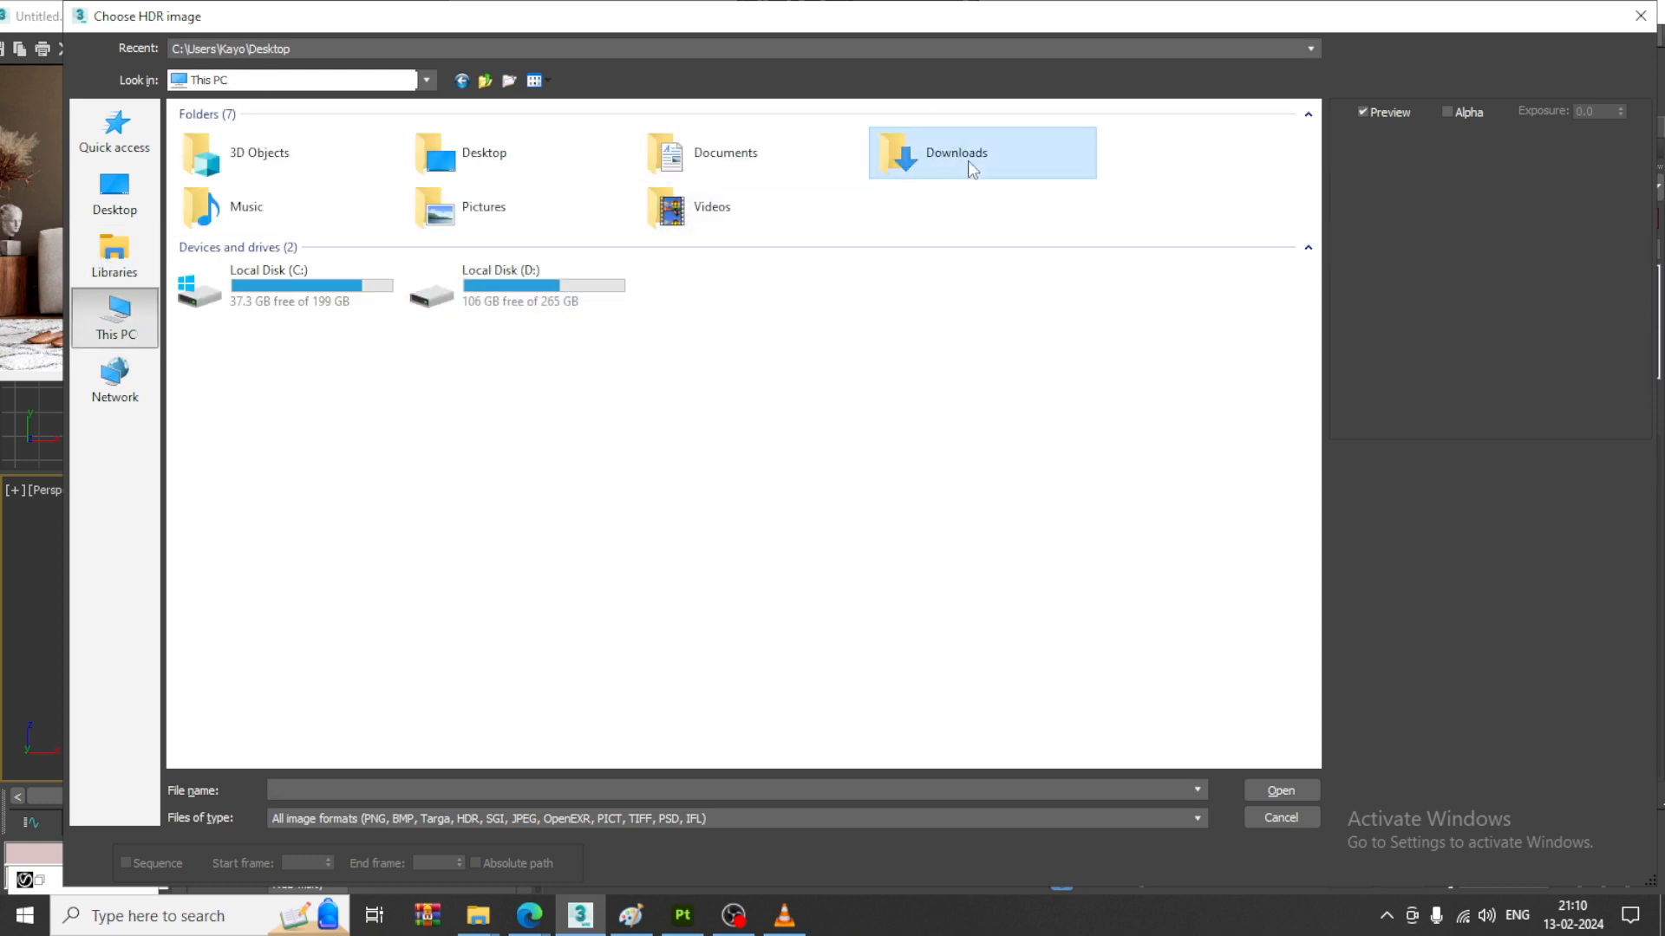
{"action": "double_click", "coordinate": [968, 160]}
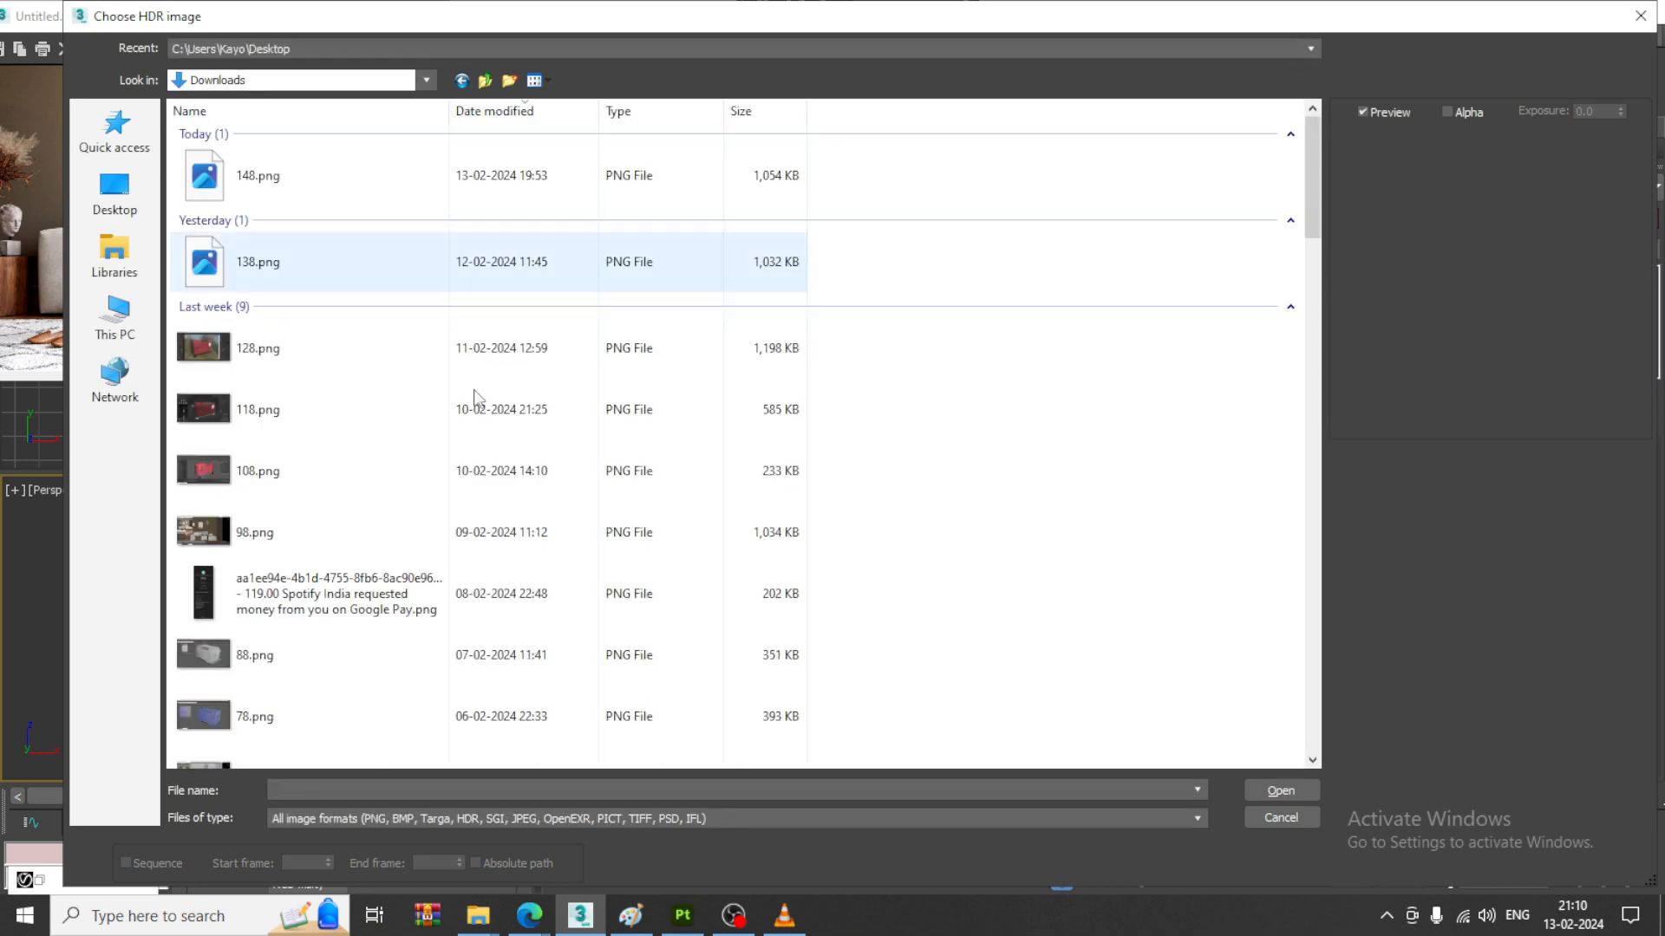
{"action": "scroll", "coordinate": [495, 600], "scroll_direction": "down", "scroll_amount": 6}
{"action": "scroll", "coordinate": [496, 601], "scroll_direction": "down", "scroll_amount": 15}
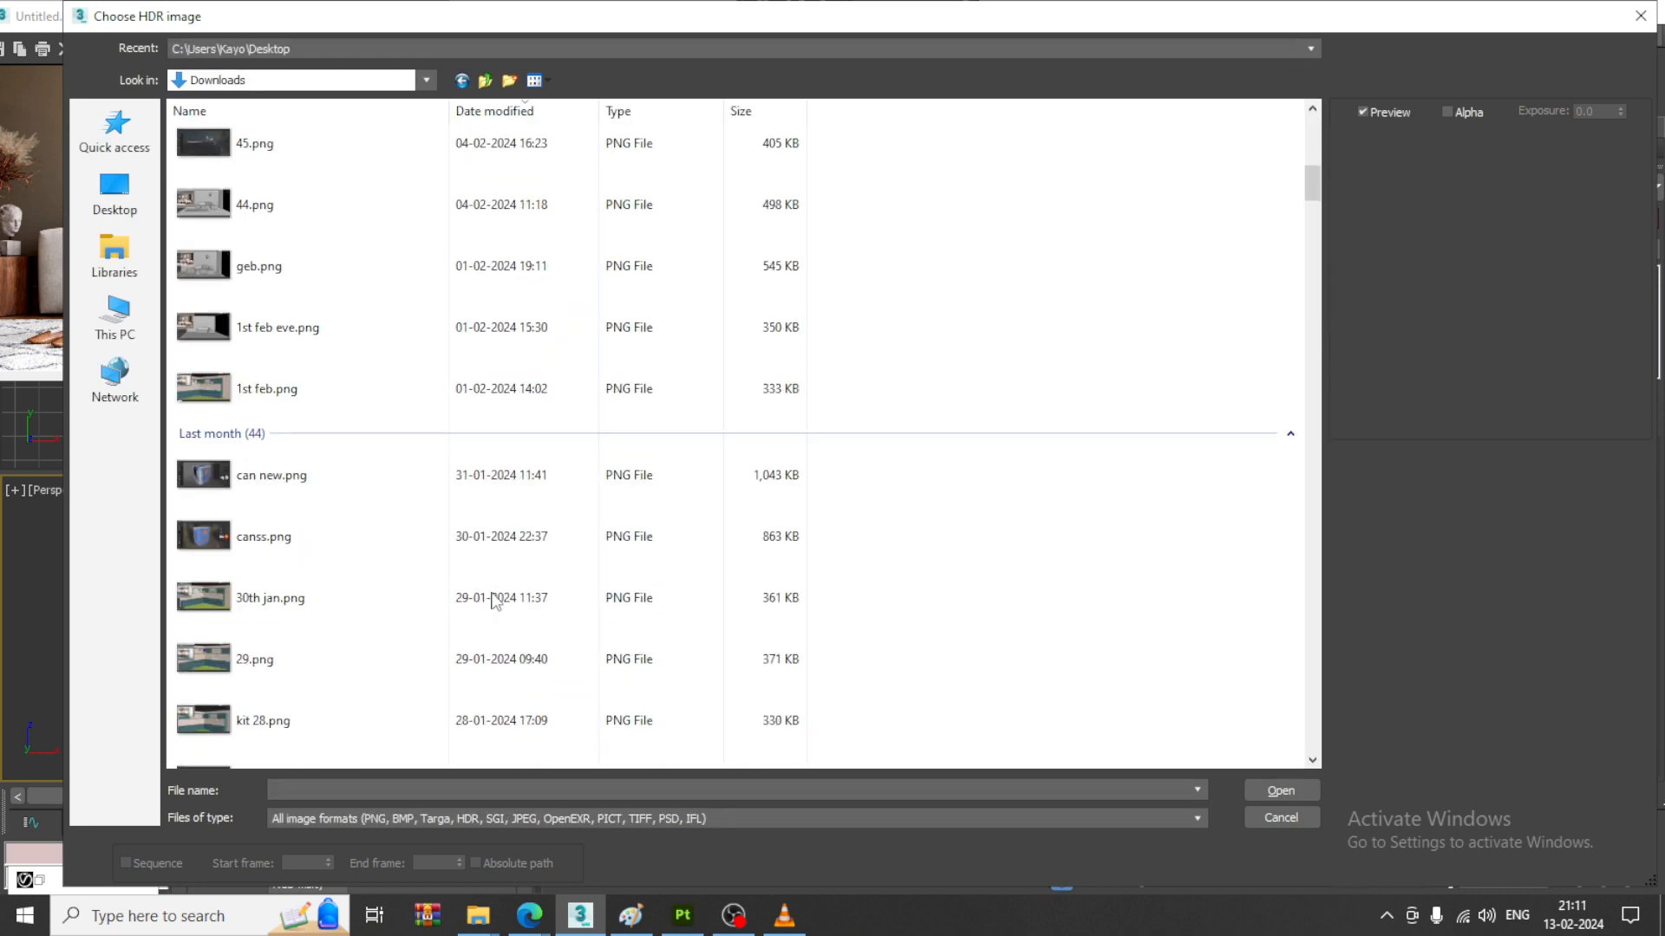
{"action": "scroll", "coordinate": [495, 601], "scroll_direction": "down", "scroll_amount": 8}
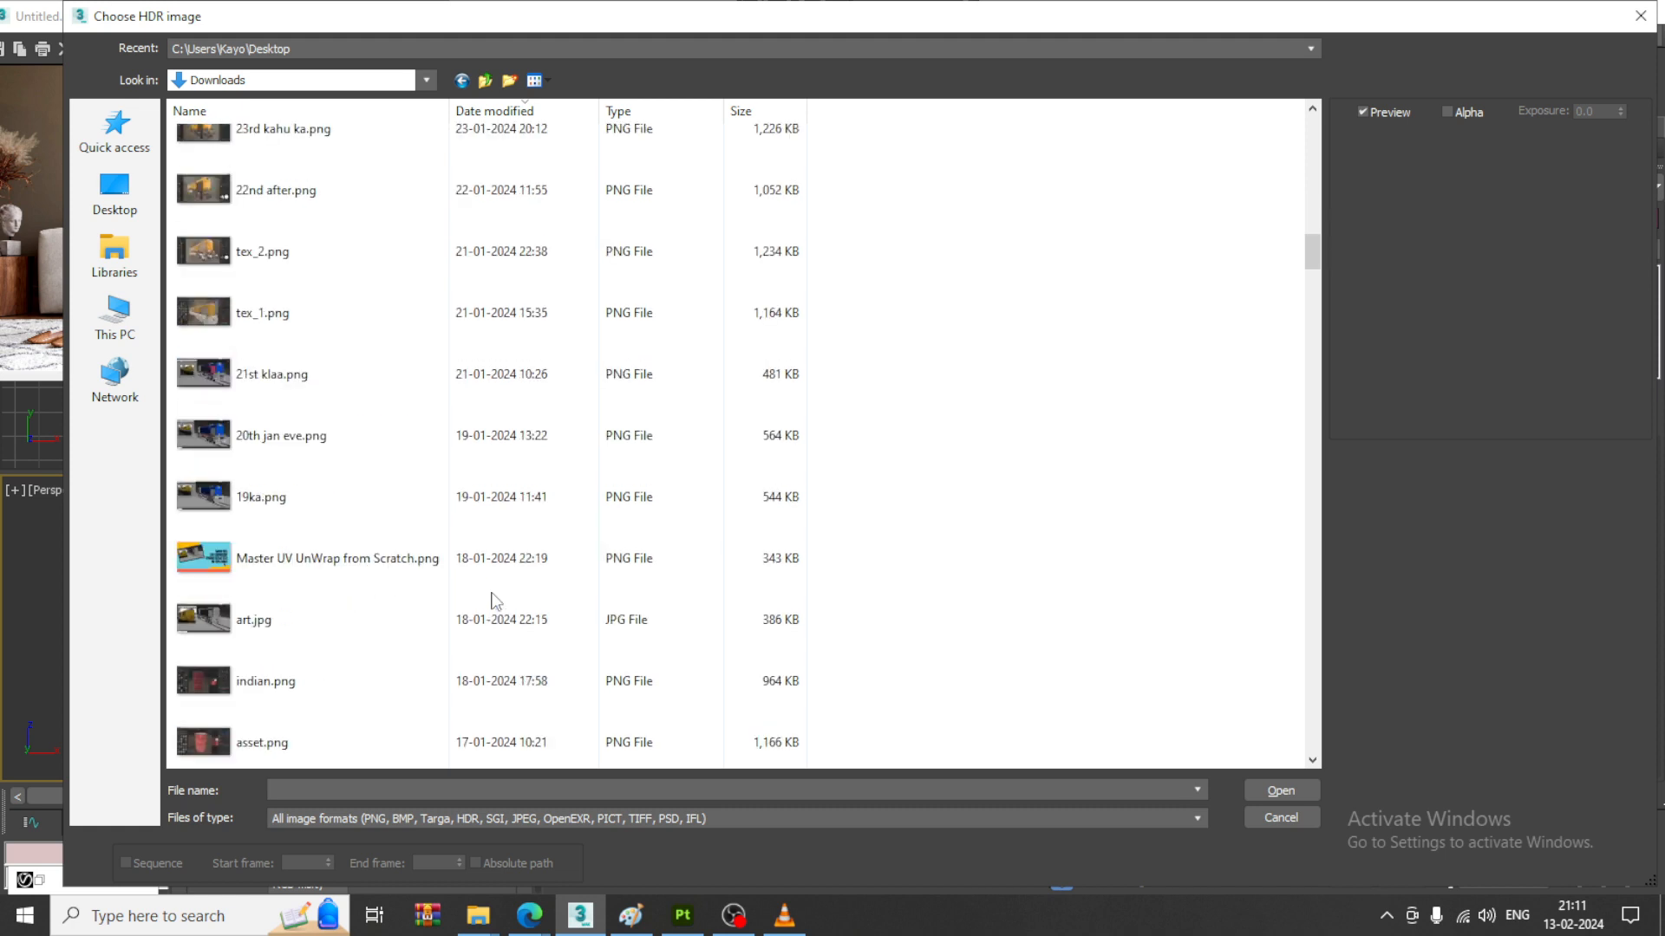
{"action": "scroll", "coordinate": [495, 601], "scroll_direction": "down", "scroll_amount": 3}
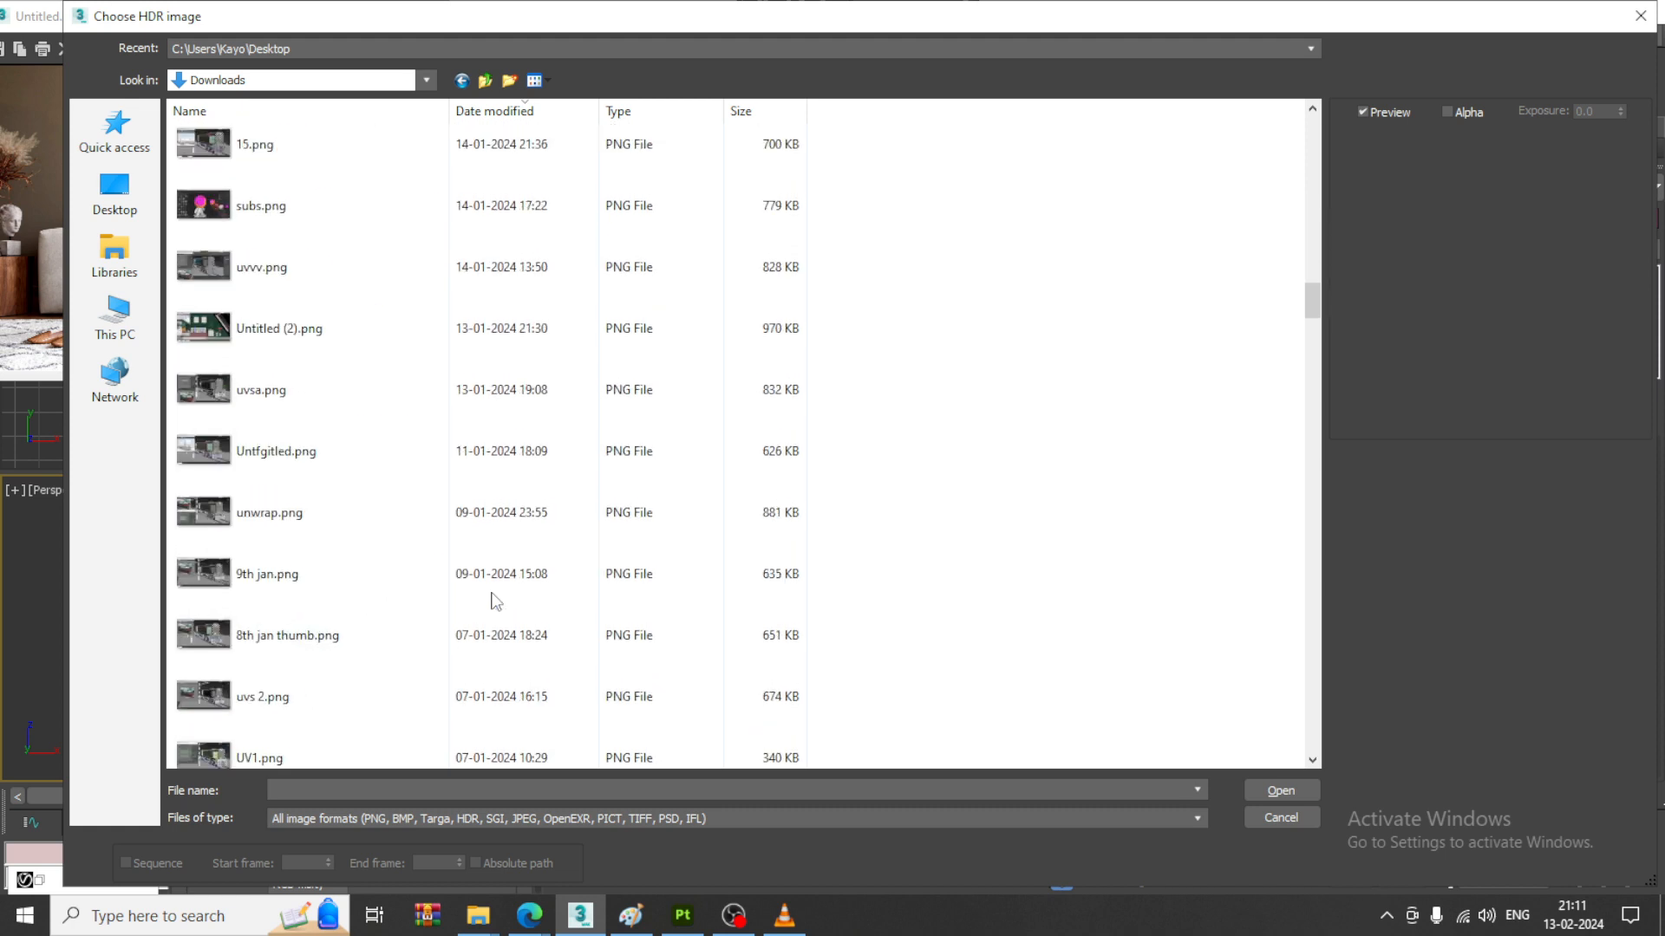
{"action": "scroll", "coordinate": [495, 601], "scroll_direction": "down", "scroll_amount": 12}
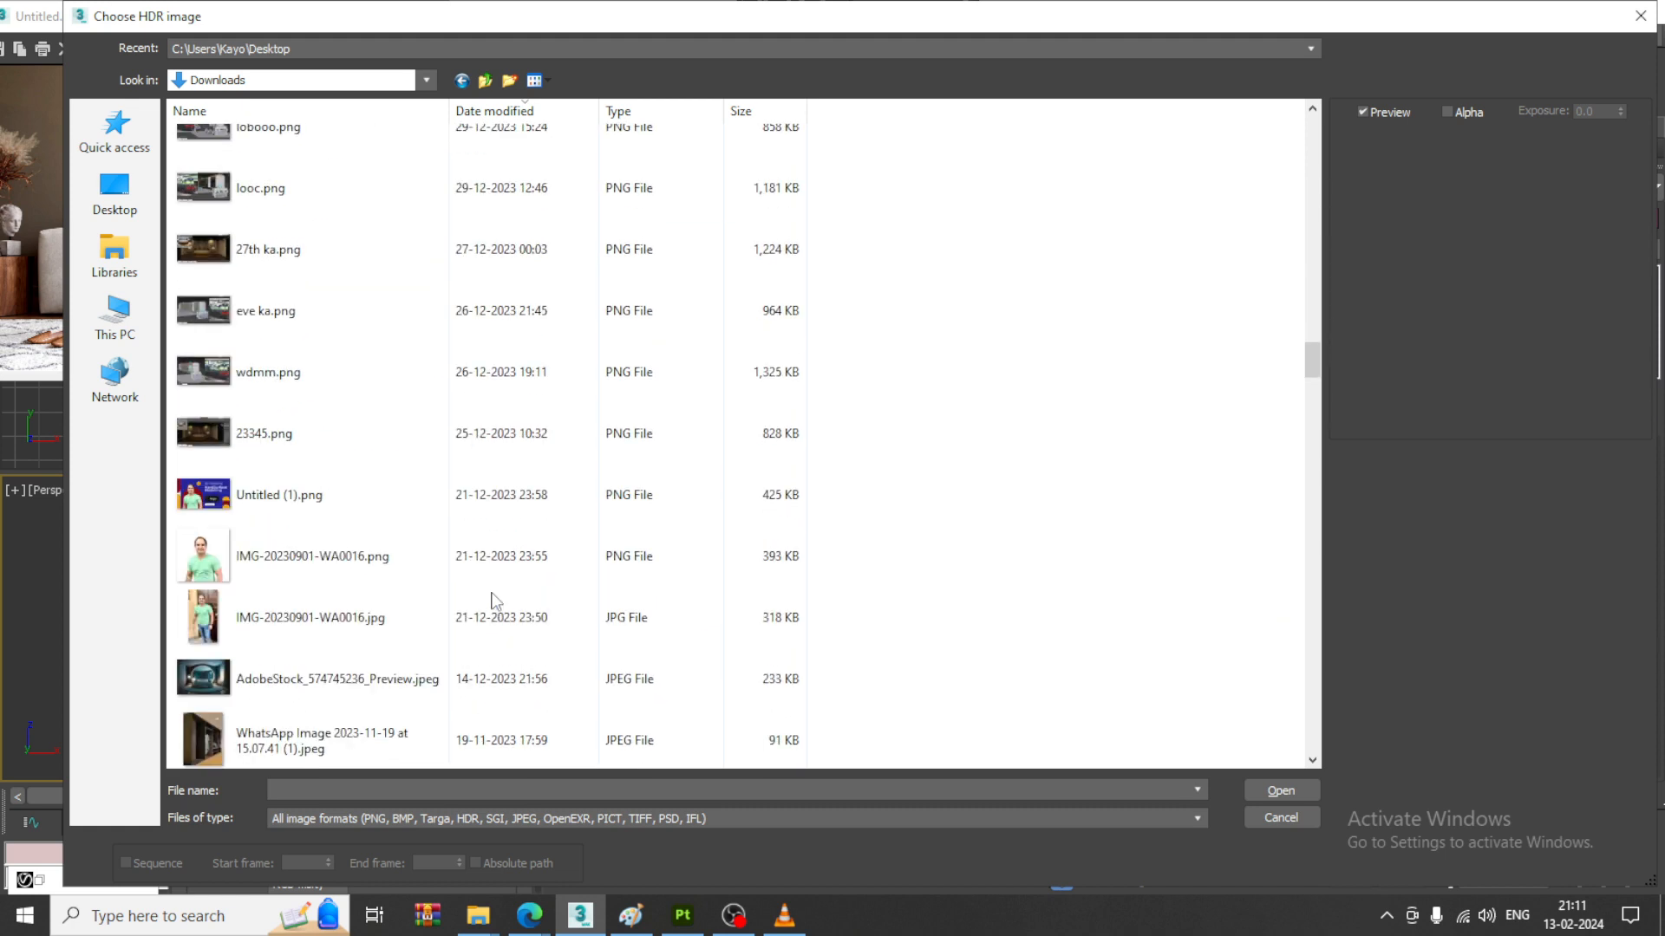
{"action": "scroll", "coordinate": [495, 601], "scroll_direction": "down", "scroll_amount": 4}
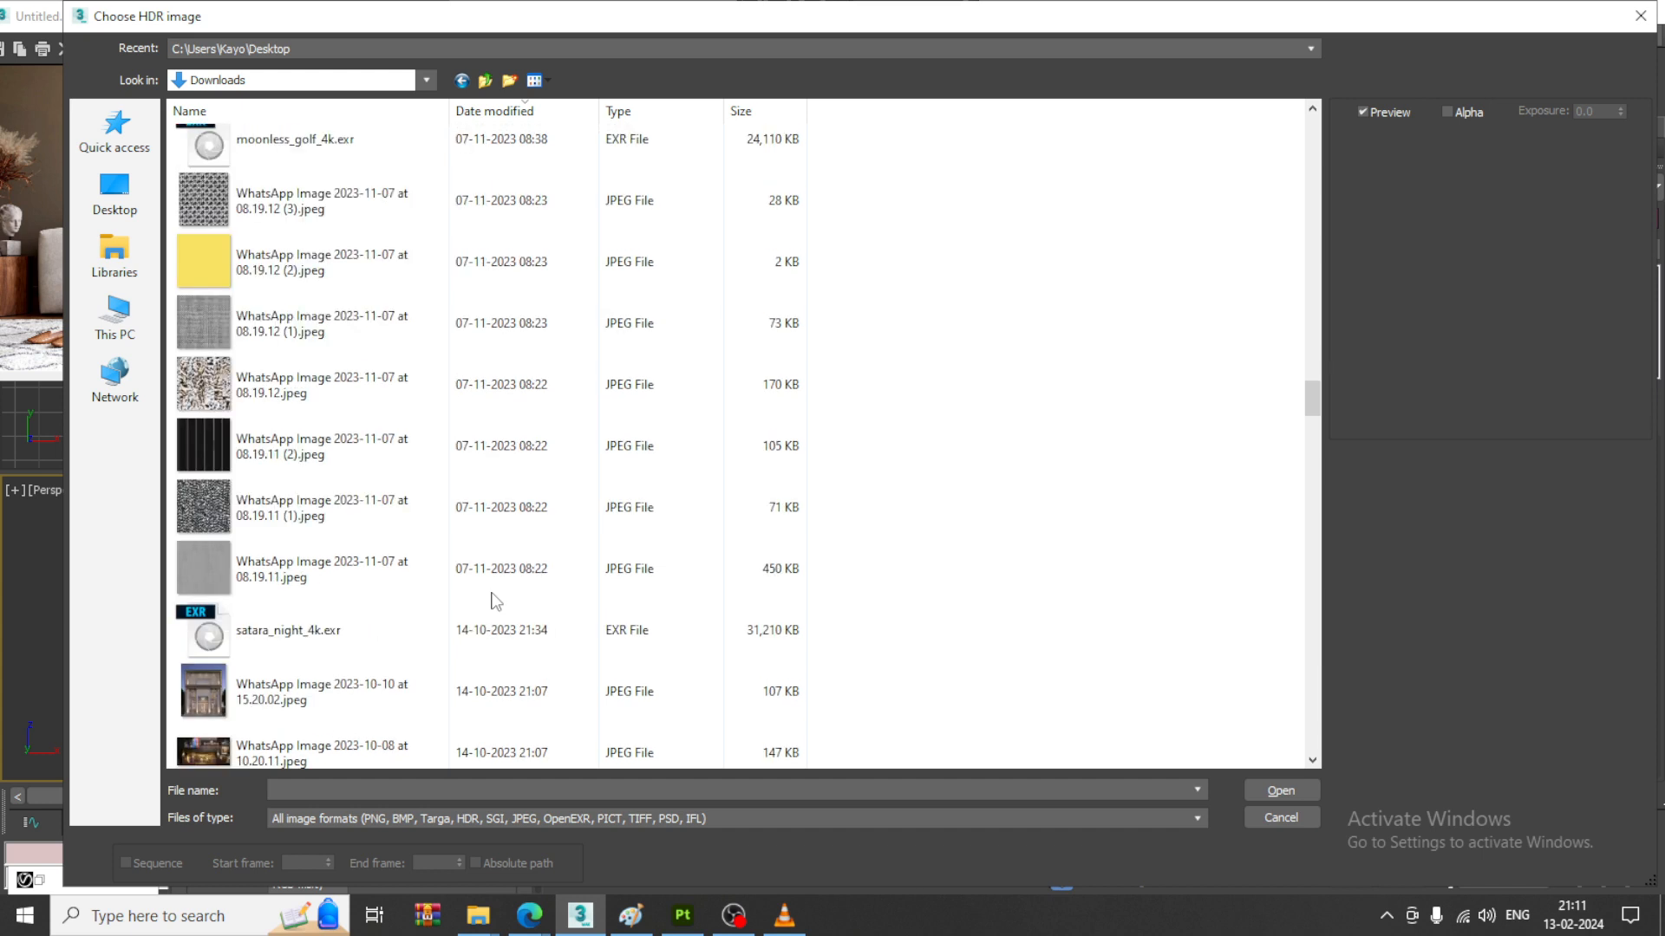
{"action": "scroll", "coordinate": [490, 596], "scroll_direction": "down", "scroll_amount": 1}
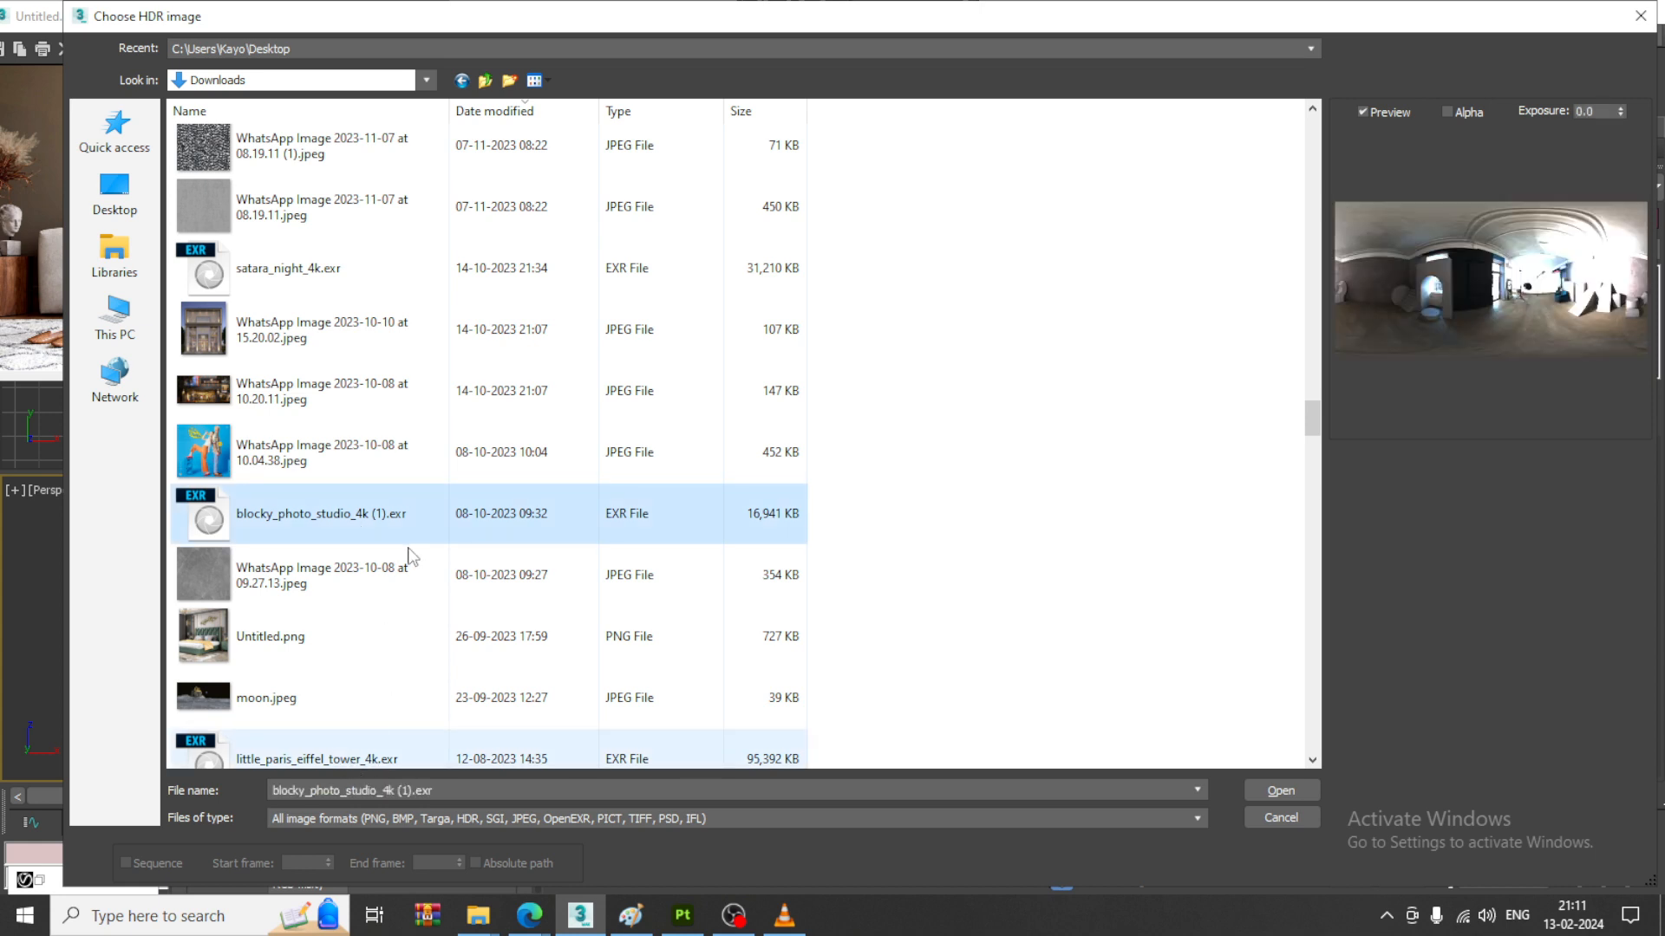
{"action": "scroll", "coordinate": [565, 557], "scroll_direction": "down", "scroll_amount": 2}
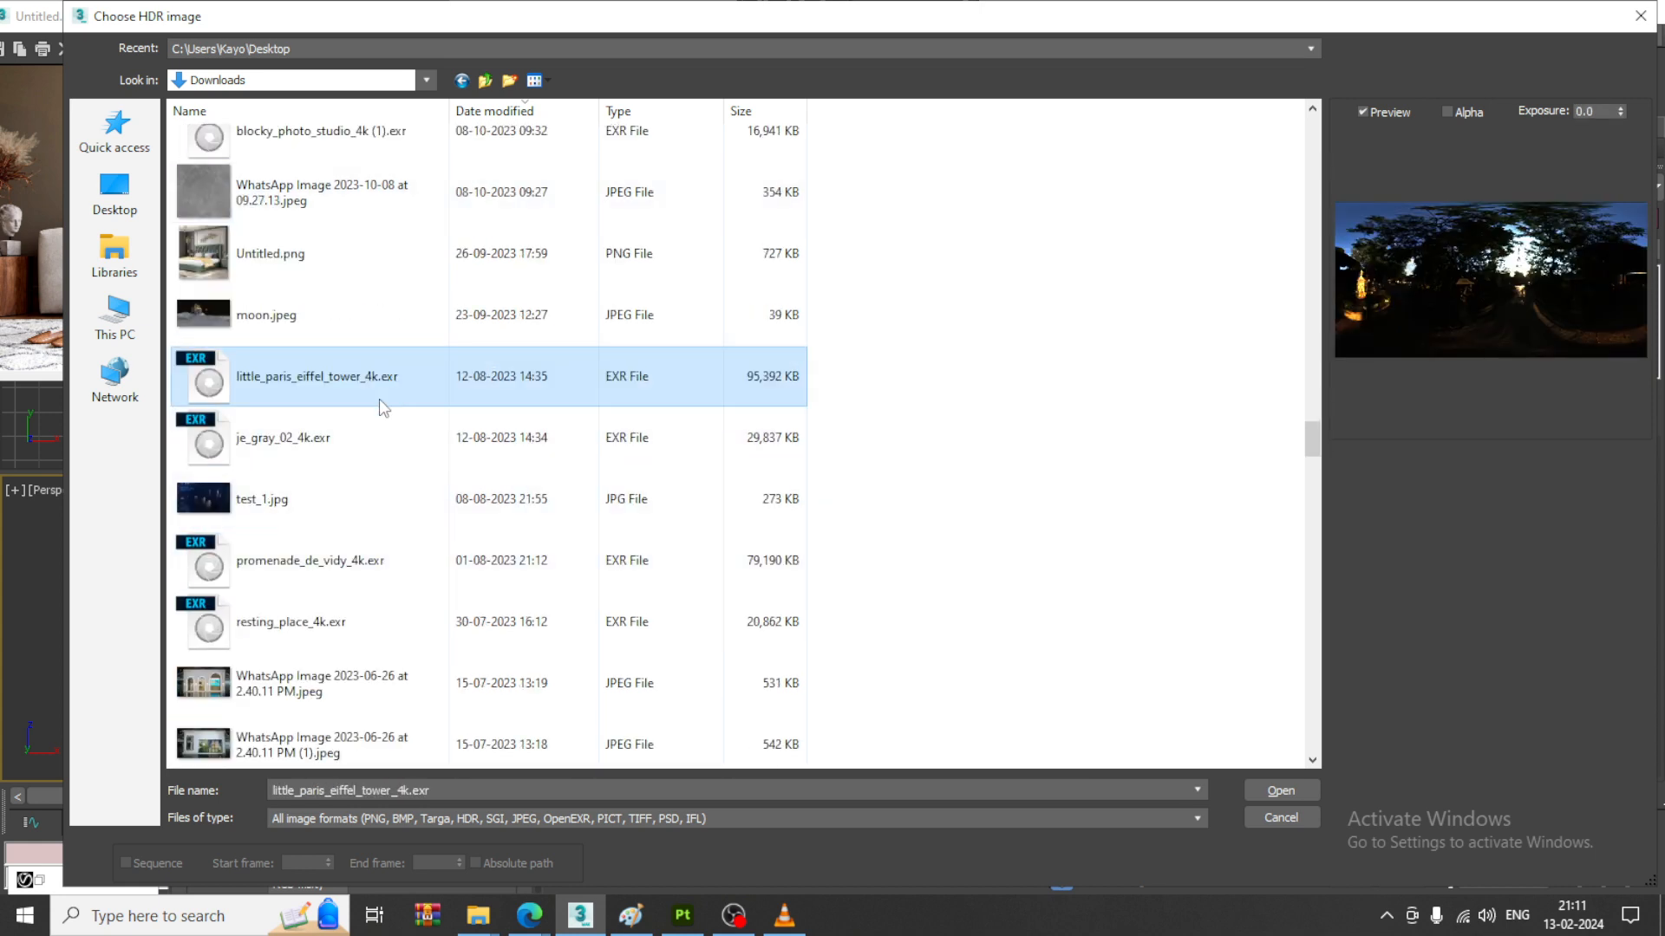
{"action": "left_click", "coordinate": [369, 440]}
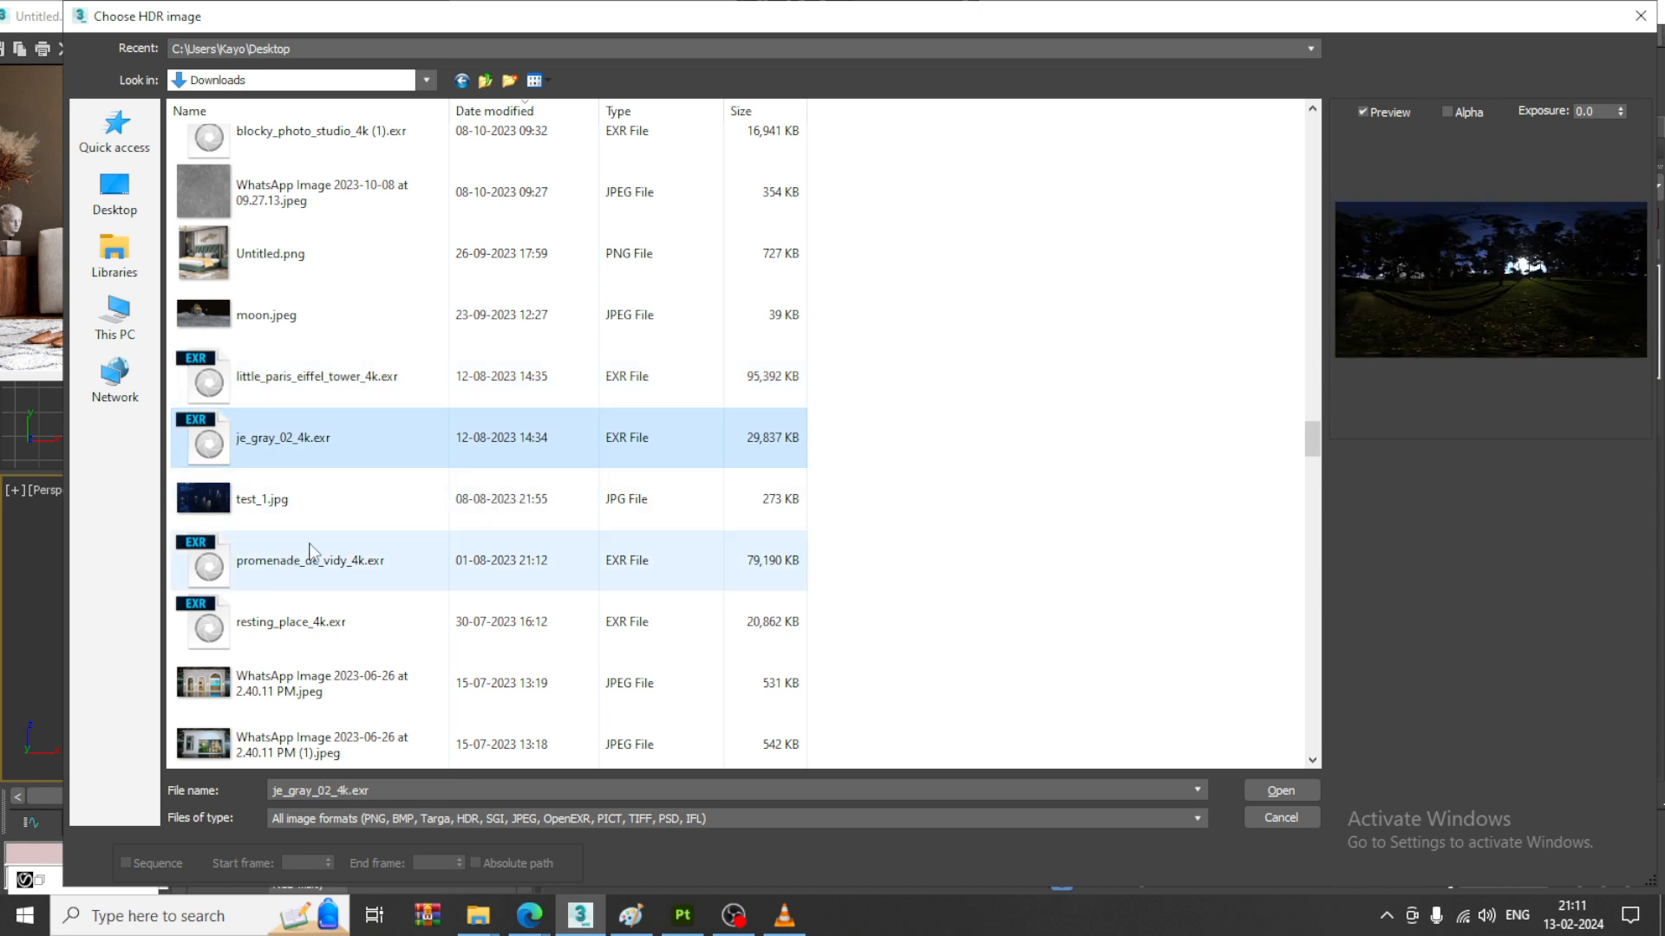
{"action": "left_click", "coordinate": [314, 560]}
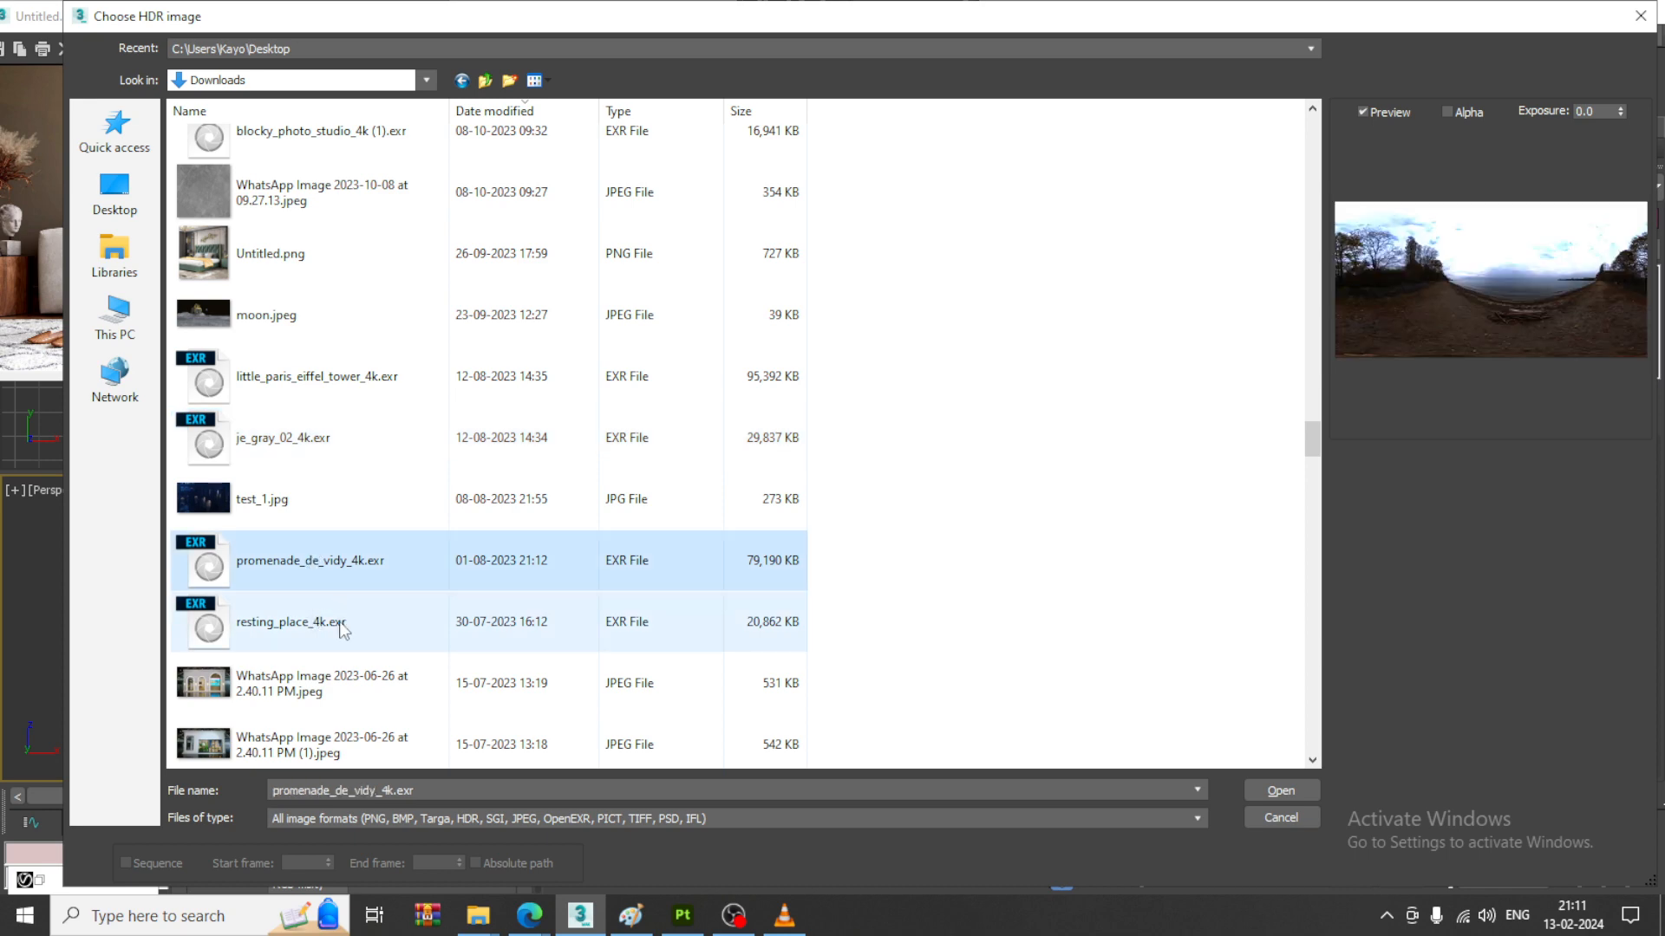
{"action": "double_click", "coordinate": [370, 565]}
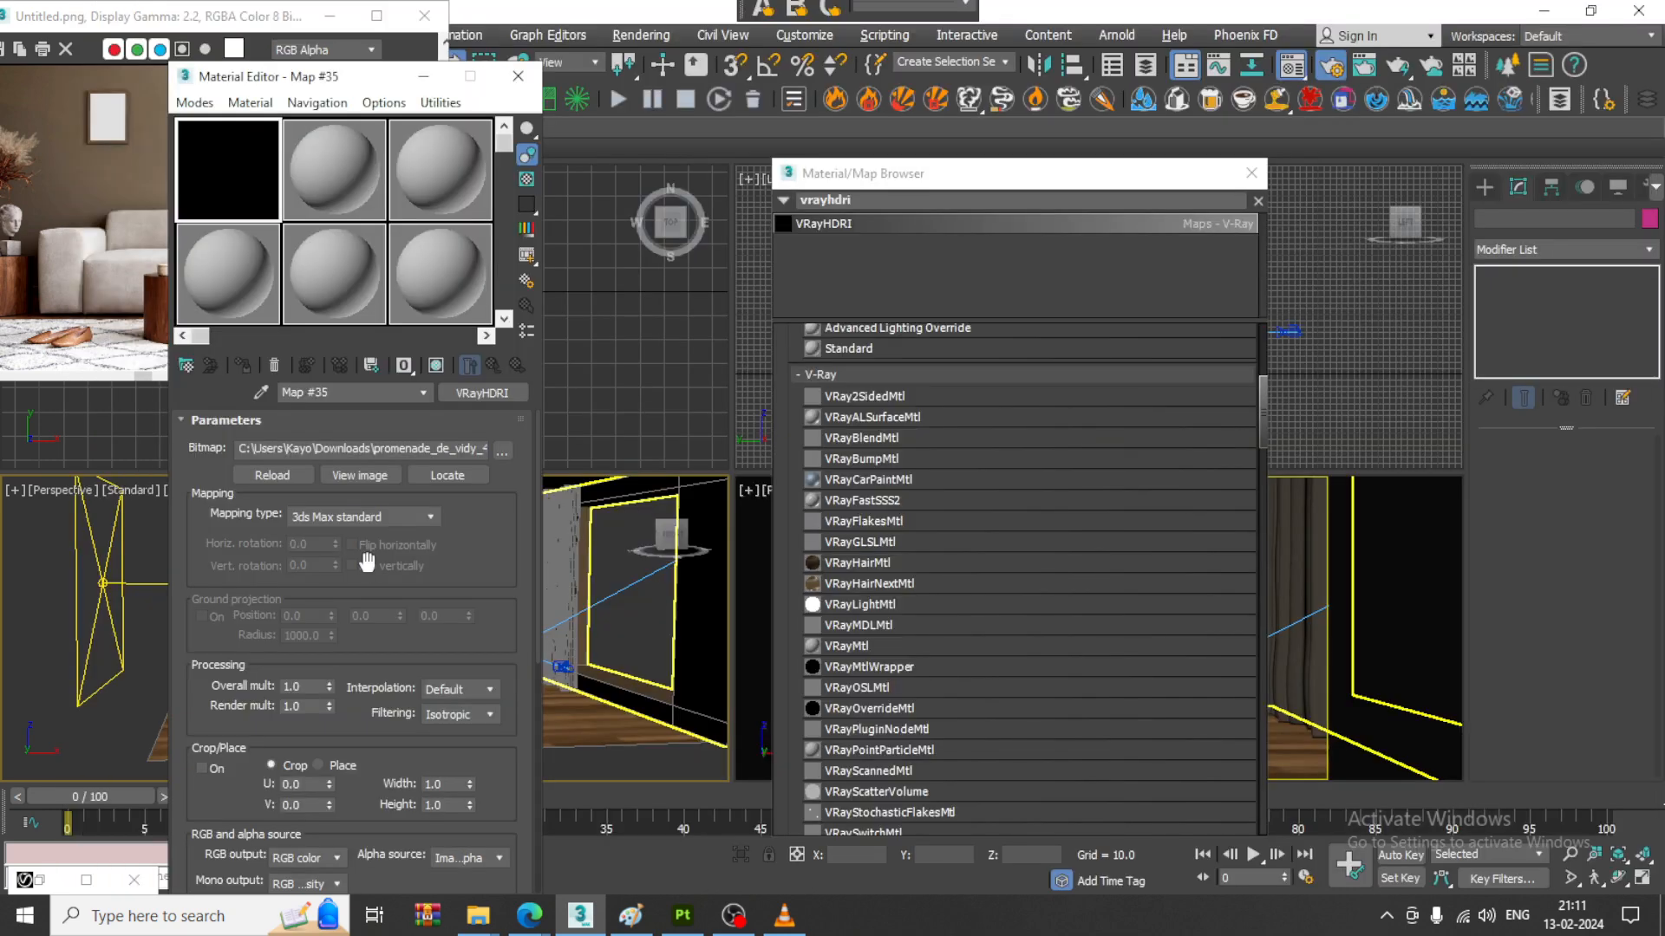
- Set the HDRI map's mapping type to Spherical and close the material/map browser
{"action": "left_click", "coordinate": [322, 517]}
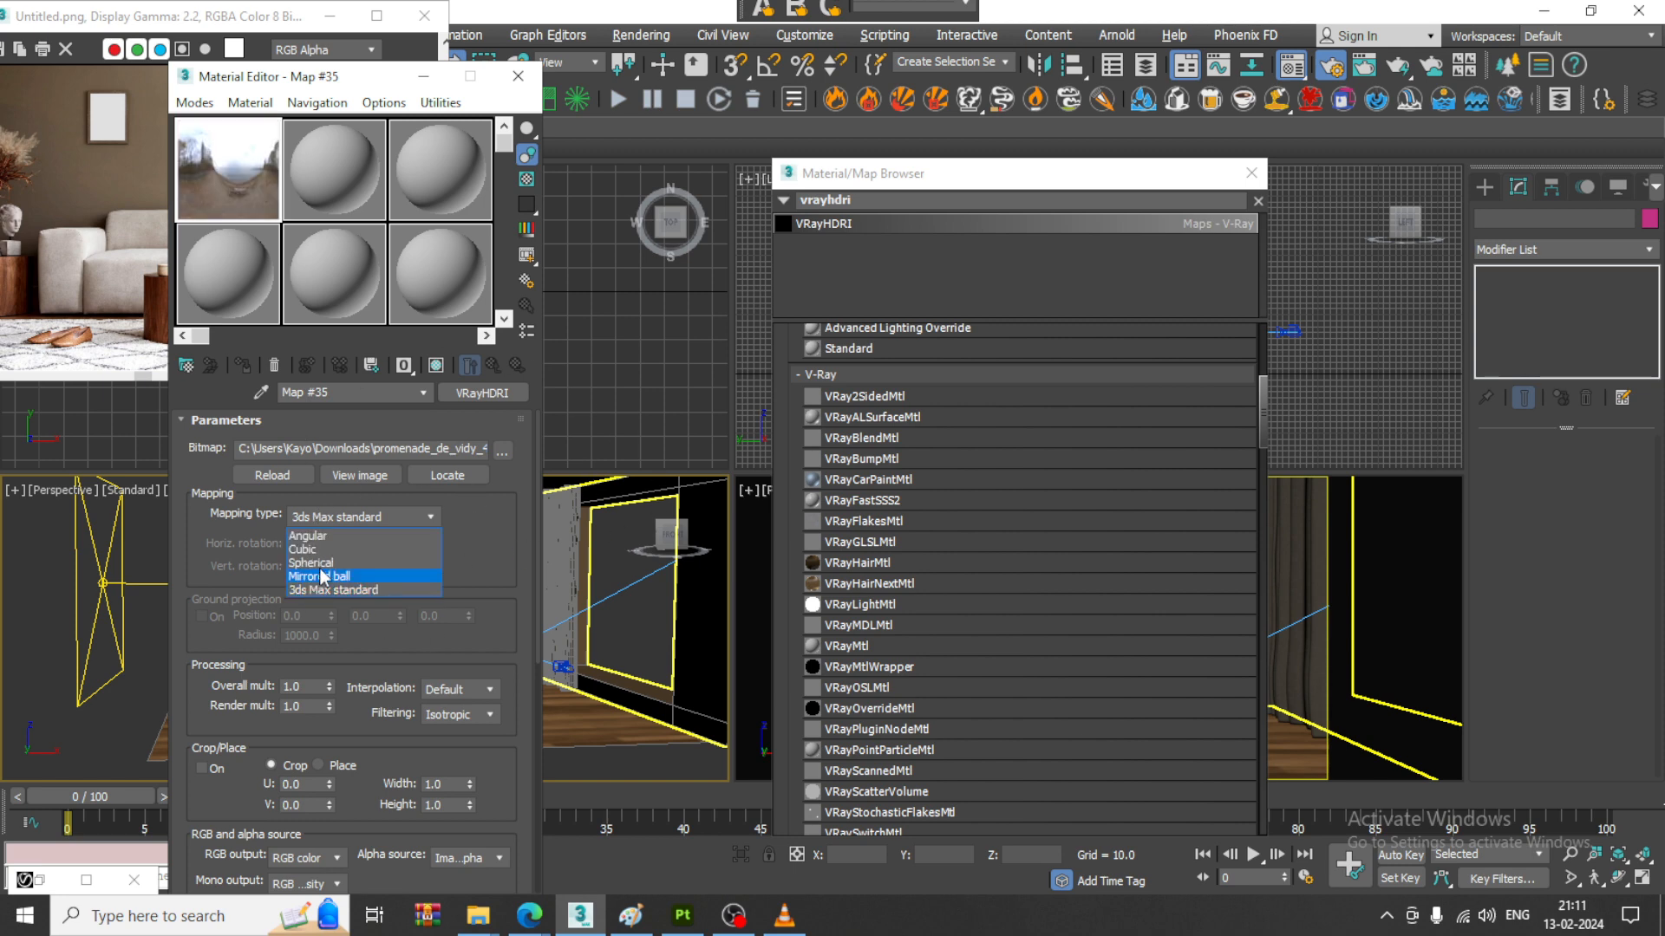
{"action": "left_click", "coordinate": [333, 563]}
{"action": "left_click", "coordinate": [1251, 174]}
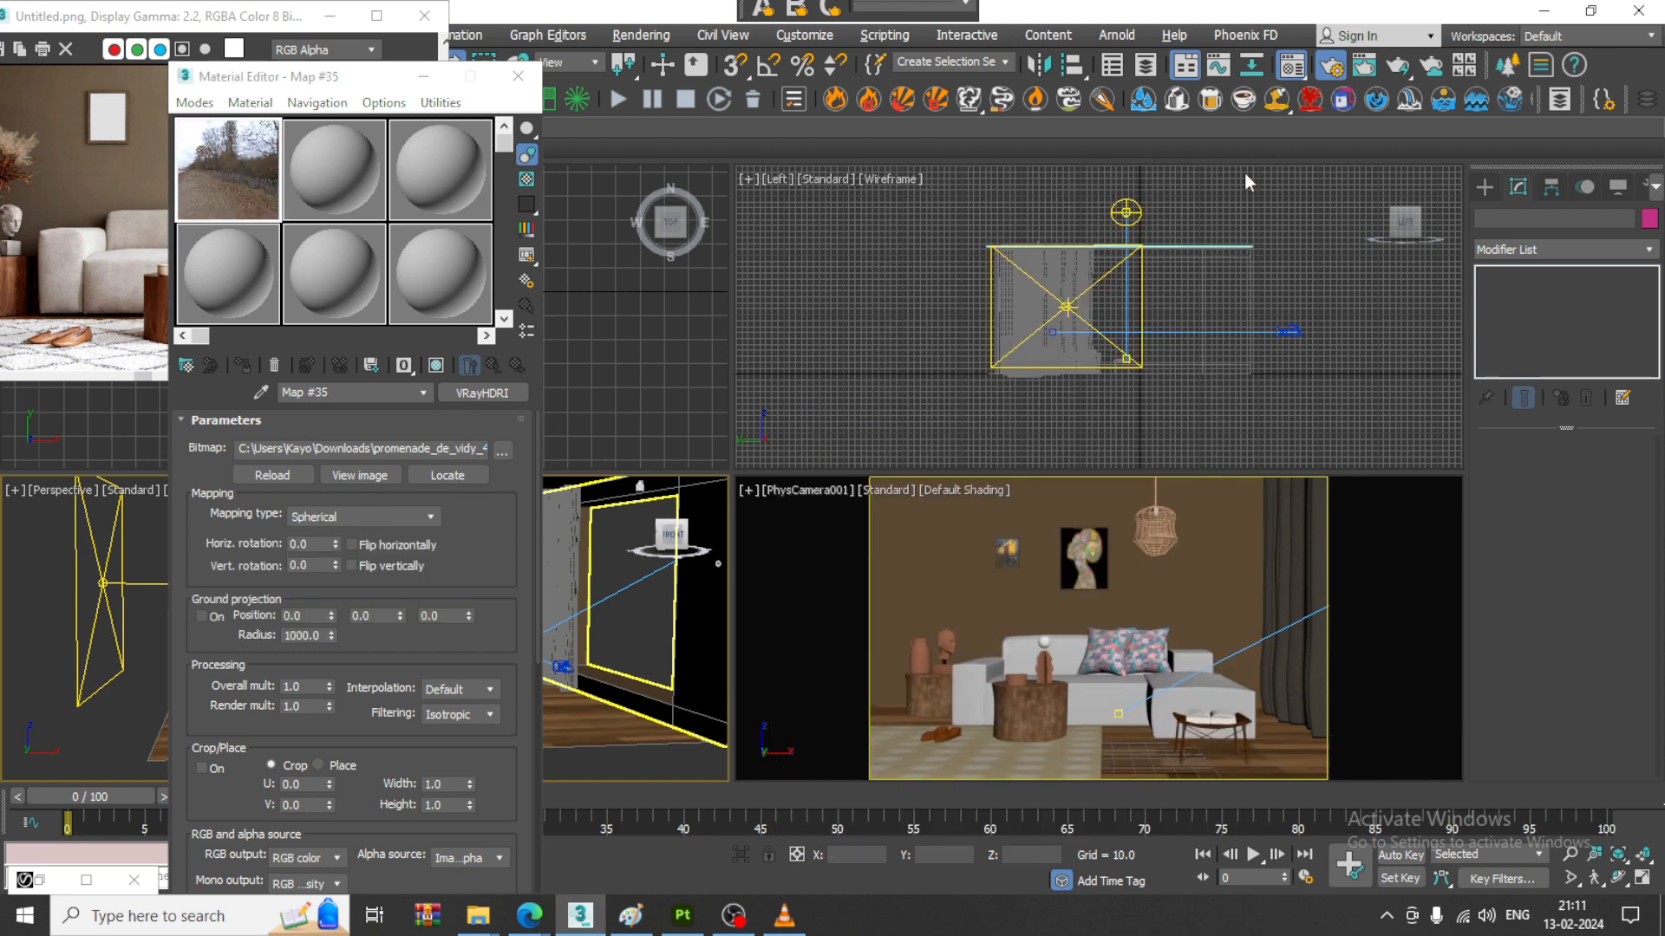
- Assign the HDRI map from the first sample slot as the scene's environment map in place of the VRaySky
{"action": "left_click", "coordinate": [641, 34]}
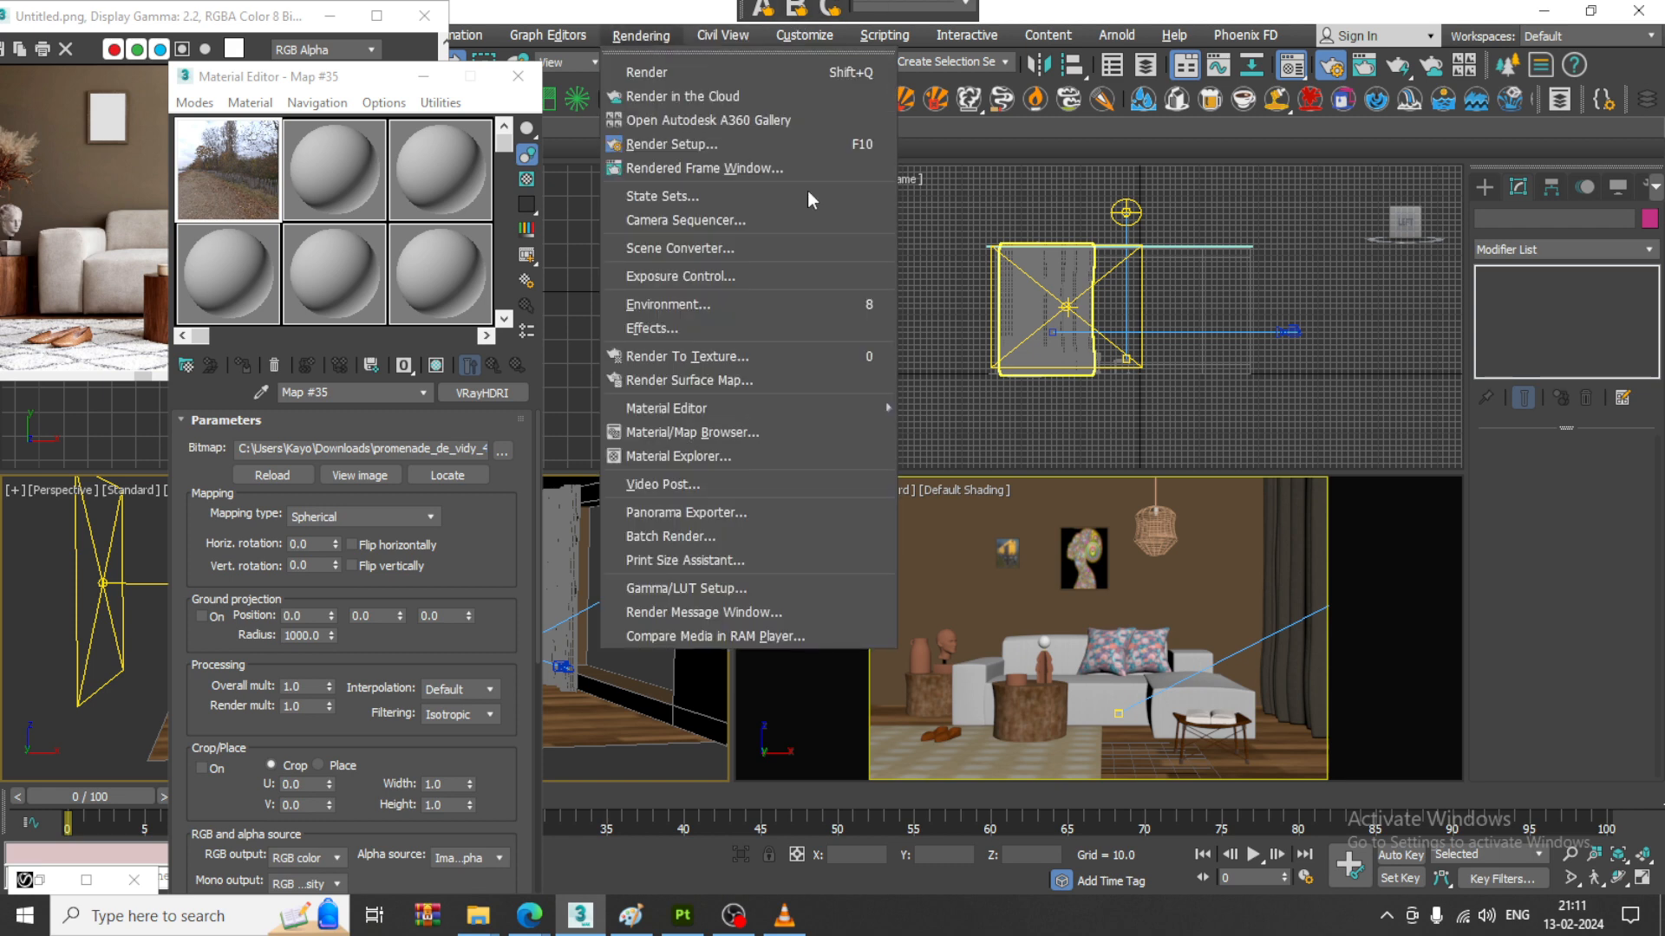
{"action": "left_click", "coordinate": [752, 297]}
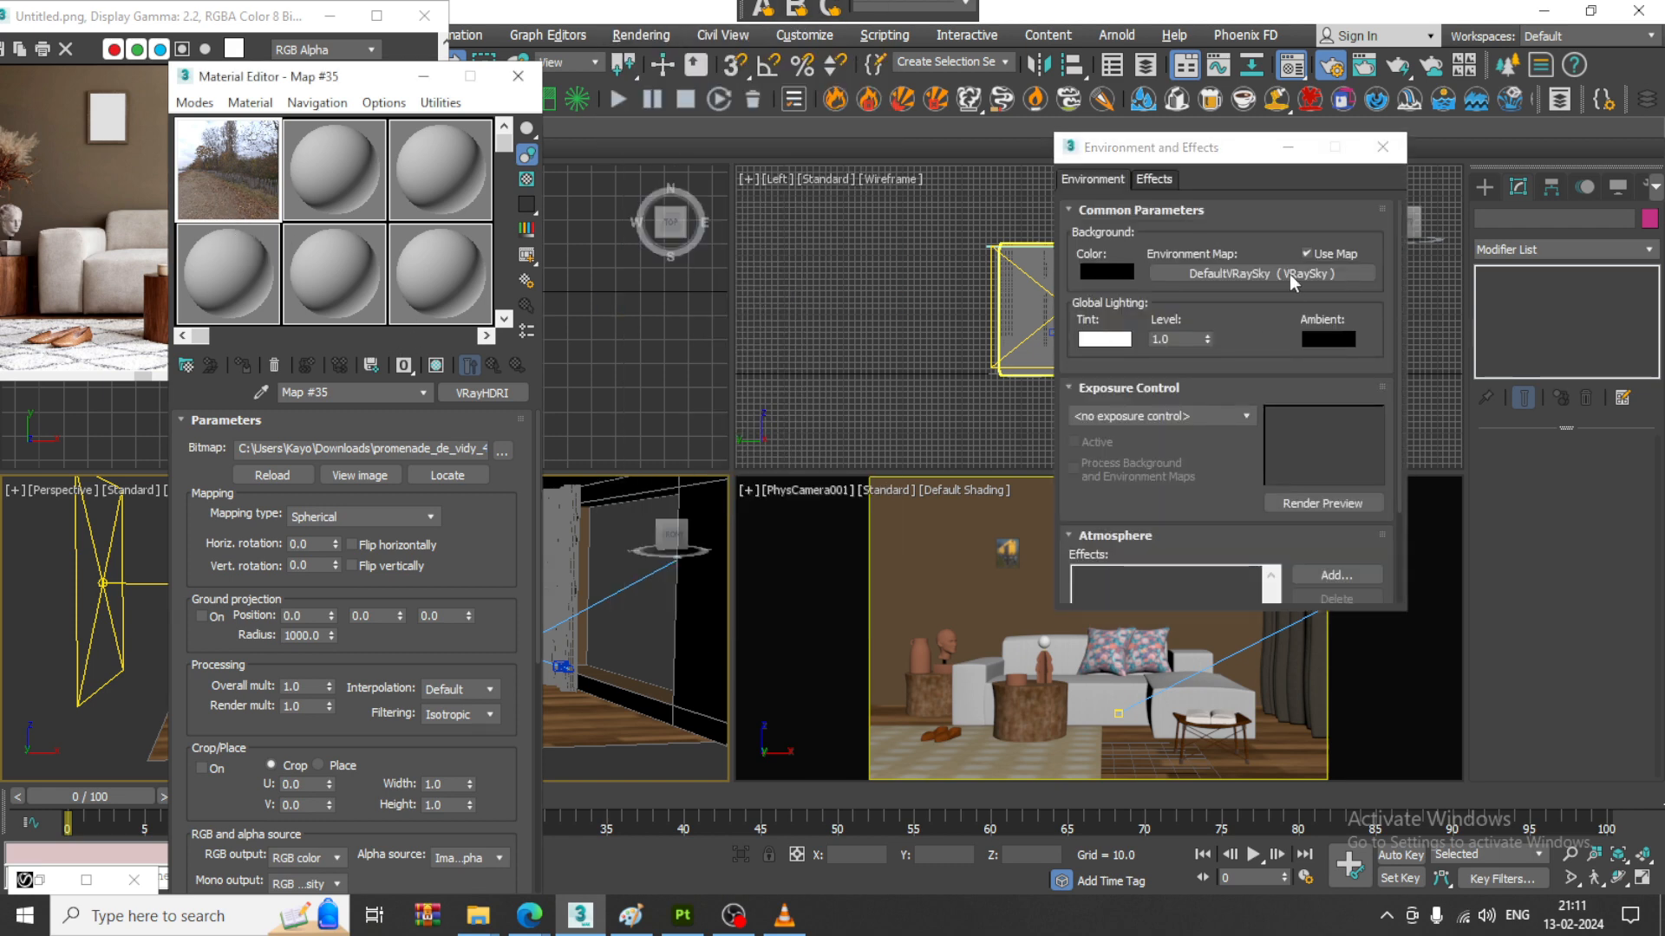
{"action": "left_click_drag", "start_coordinate": [1291, 282], "coordinate": [1289, 287]}
{"action": "left_click", "coordinate": [1176, 439]}
- Activate the camera view, restore the V-Ray frame buffer and start a test render with the HDRI environment
{"action": "left_click", "coordinate": [951, 697]}
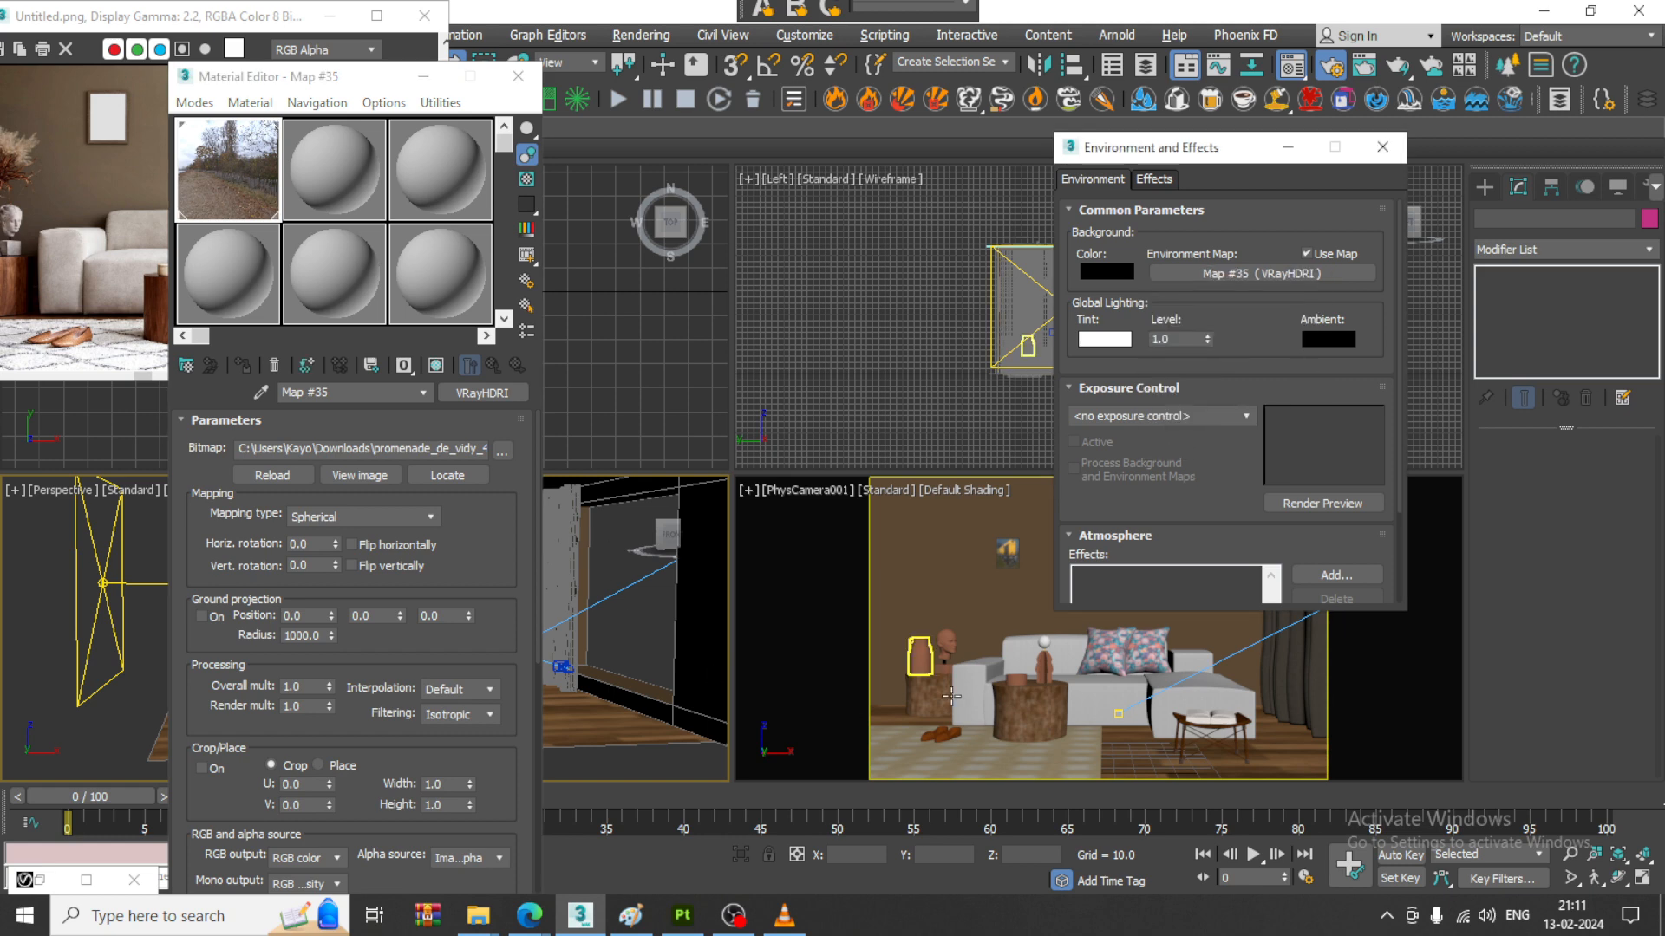
{"action": "left_click", "coordinate": [932, 585]}
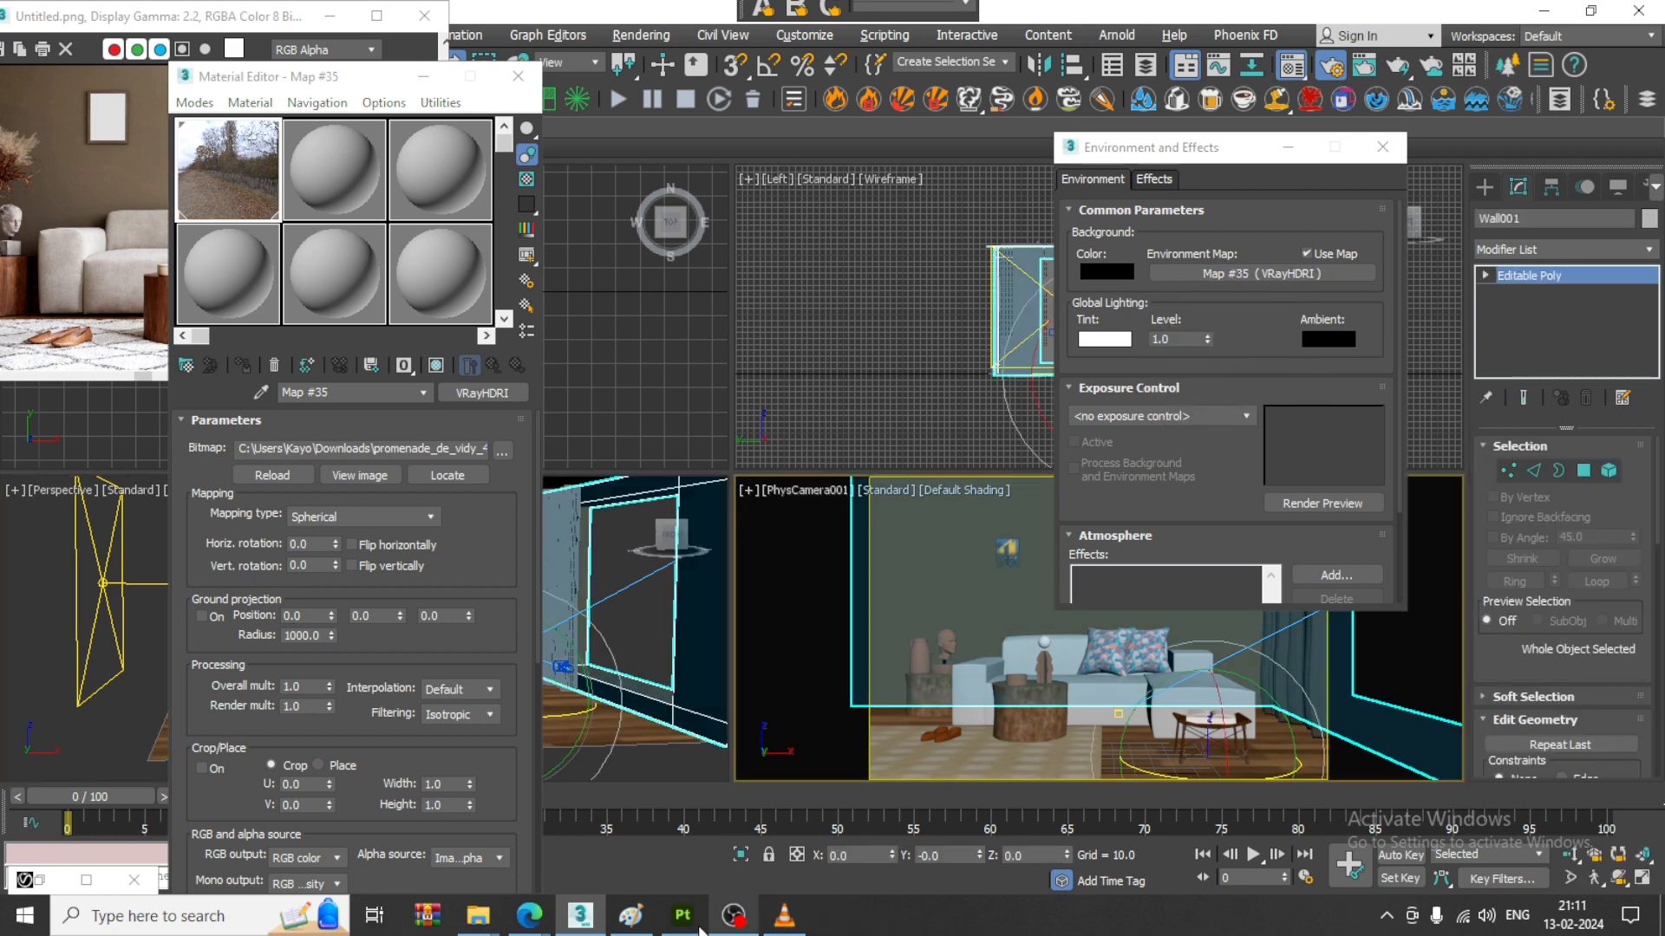
{"action": "double_click", "coordinate": [48, 883]}
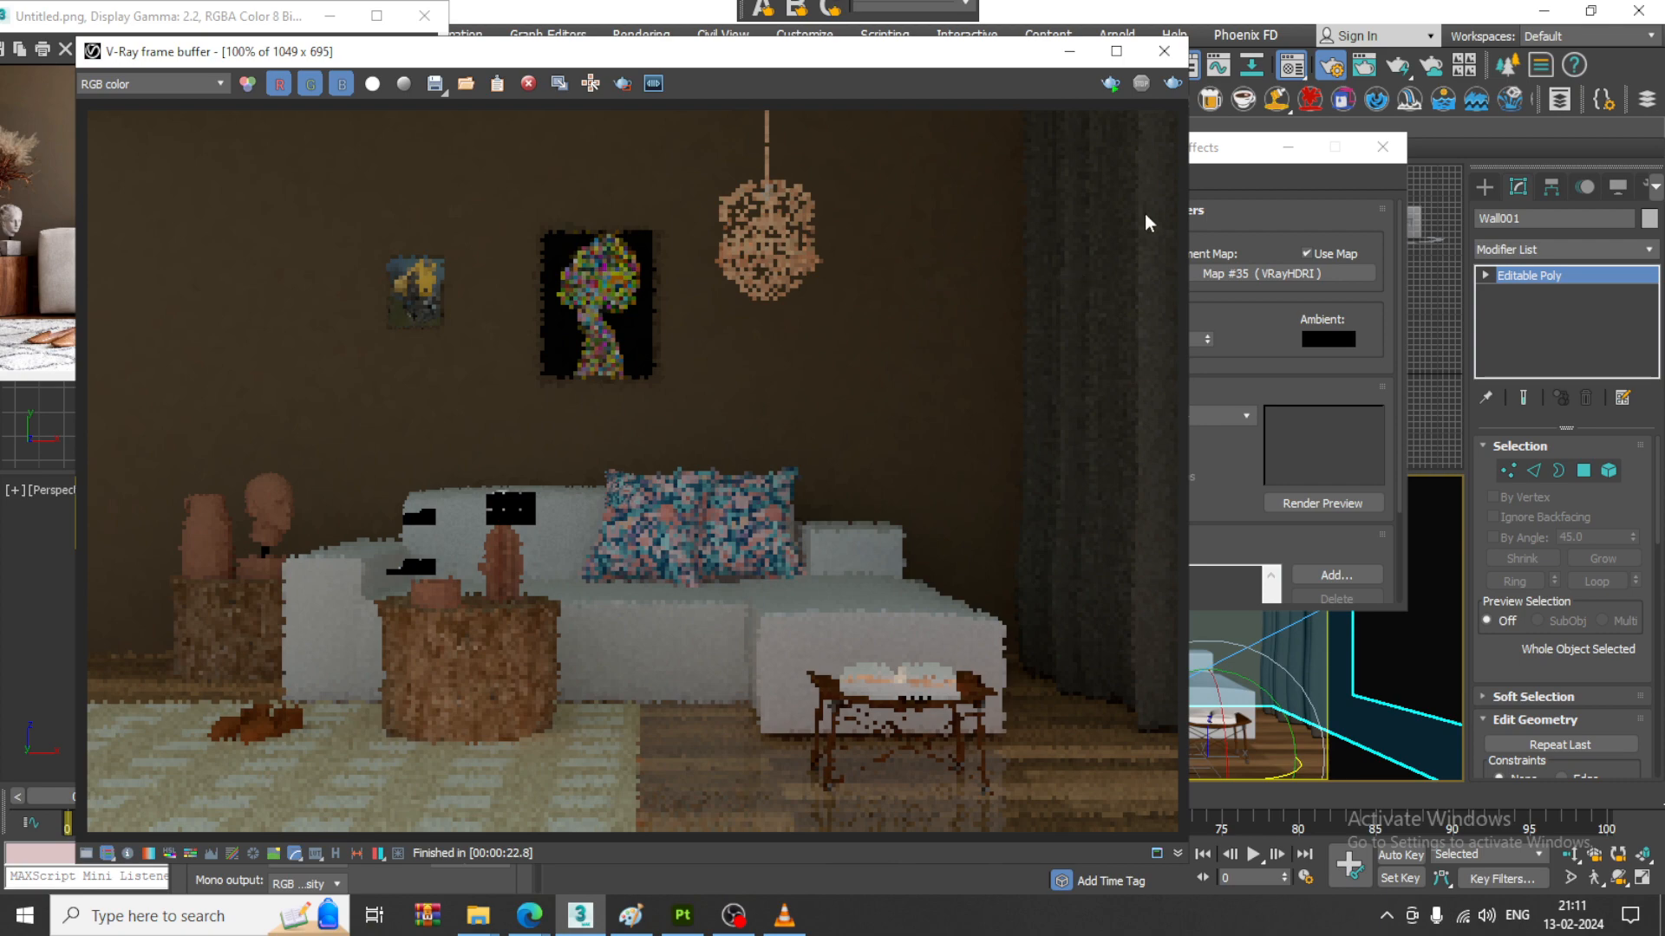
{"action": "left_click", "coordinate": [1172, 84]}
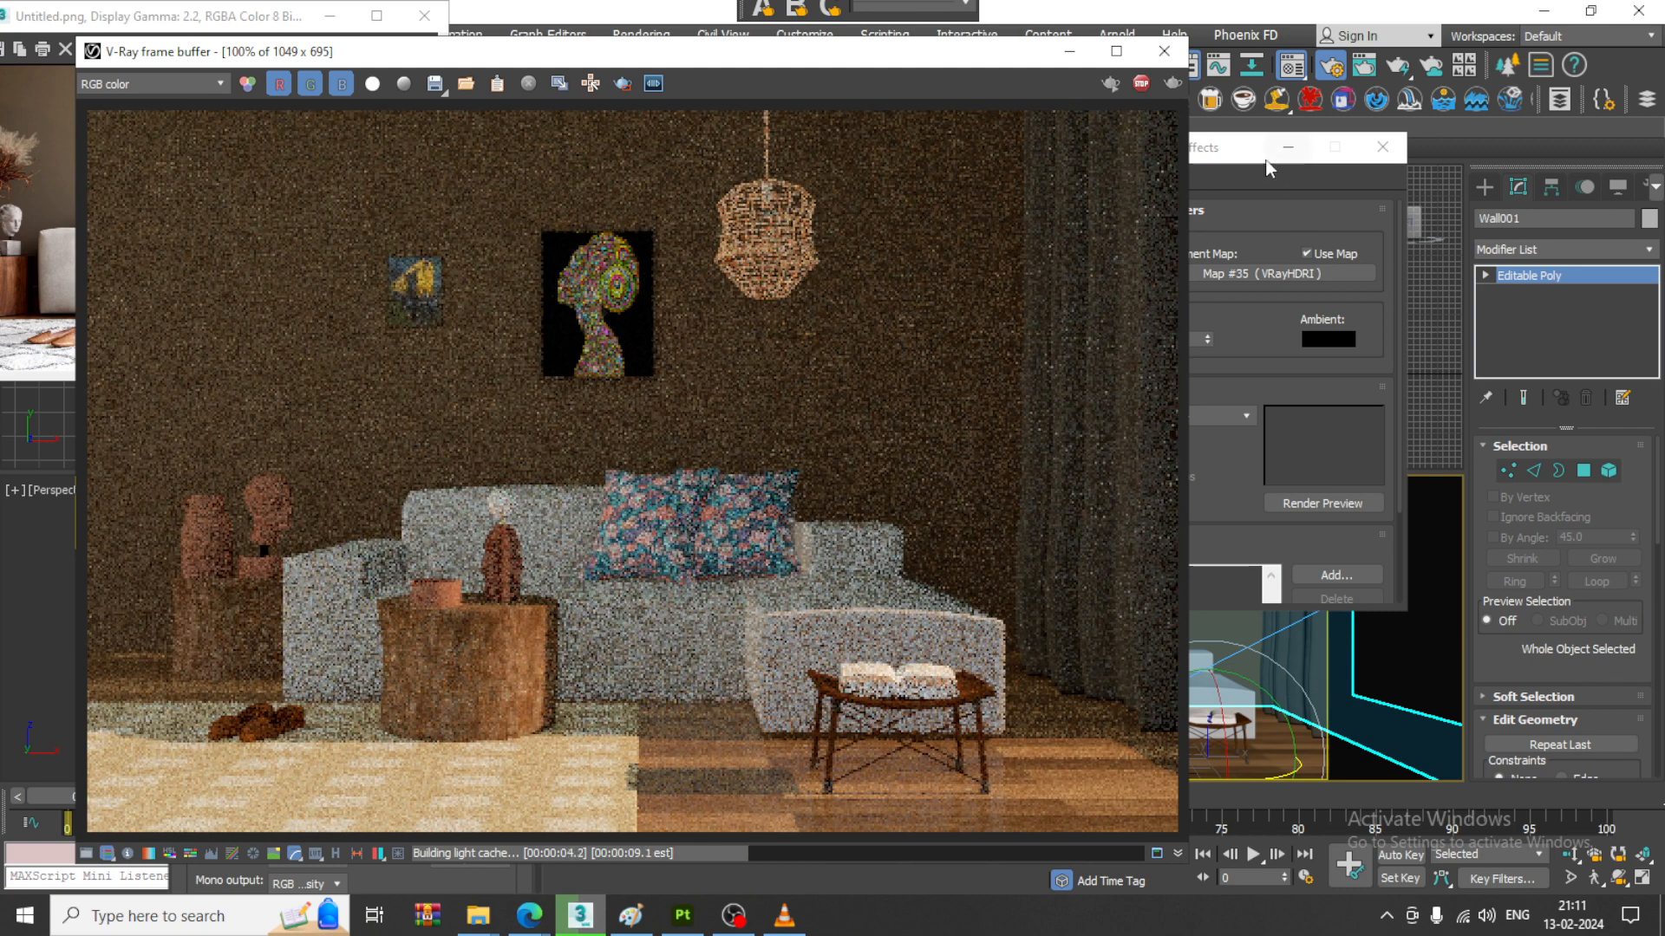
- Interrupt the test render, move the frame buffer aside and open the Render Setup window
{"action": "left_click_drag", "start_coordinate": [728, 59], "coordinate": [616, 106]}
{"action": "left_click", "coordinate": [643, 34]}
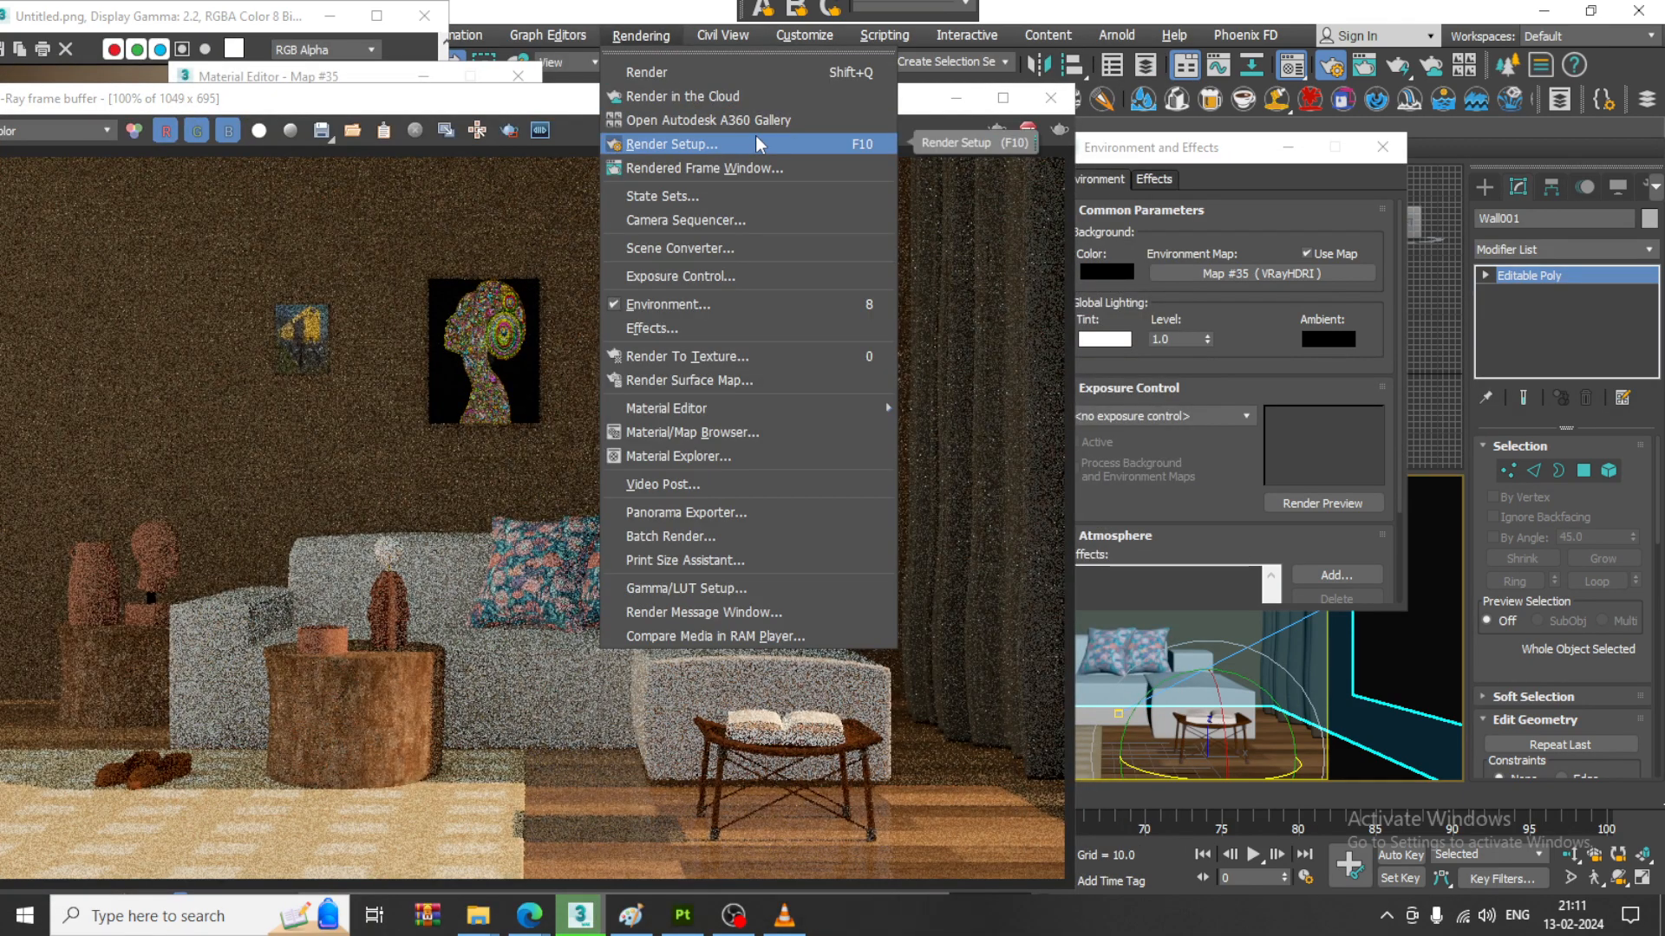
{"action": "left_click", "coordinate": [690, 138]}
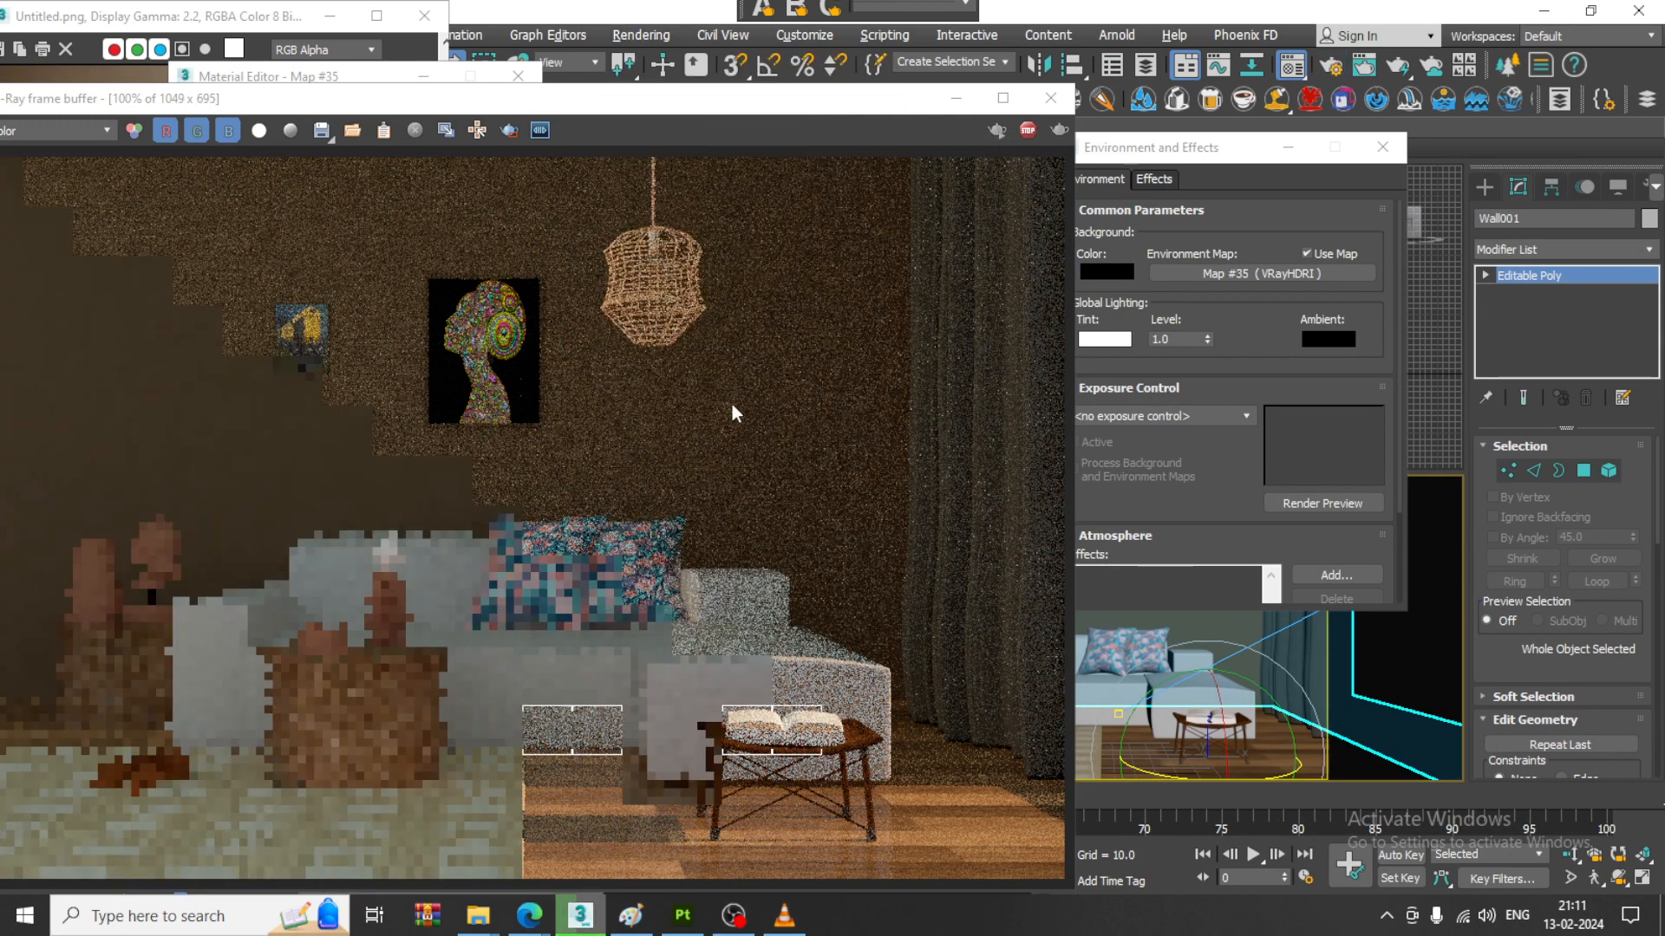
{"action": "left_click", "coordinate": [641, 35]}
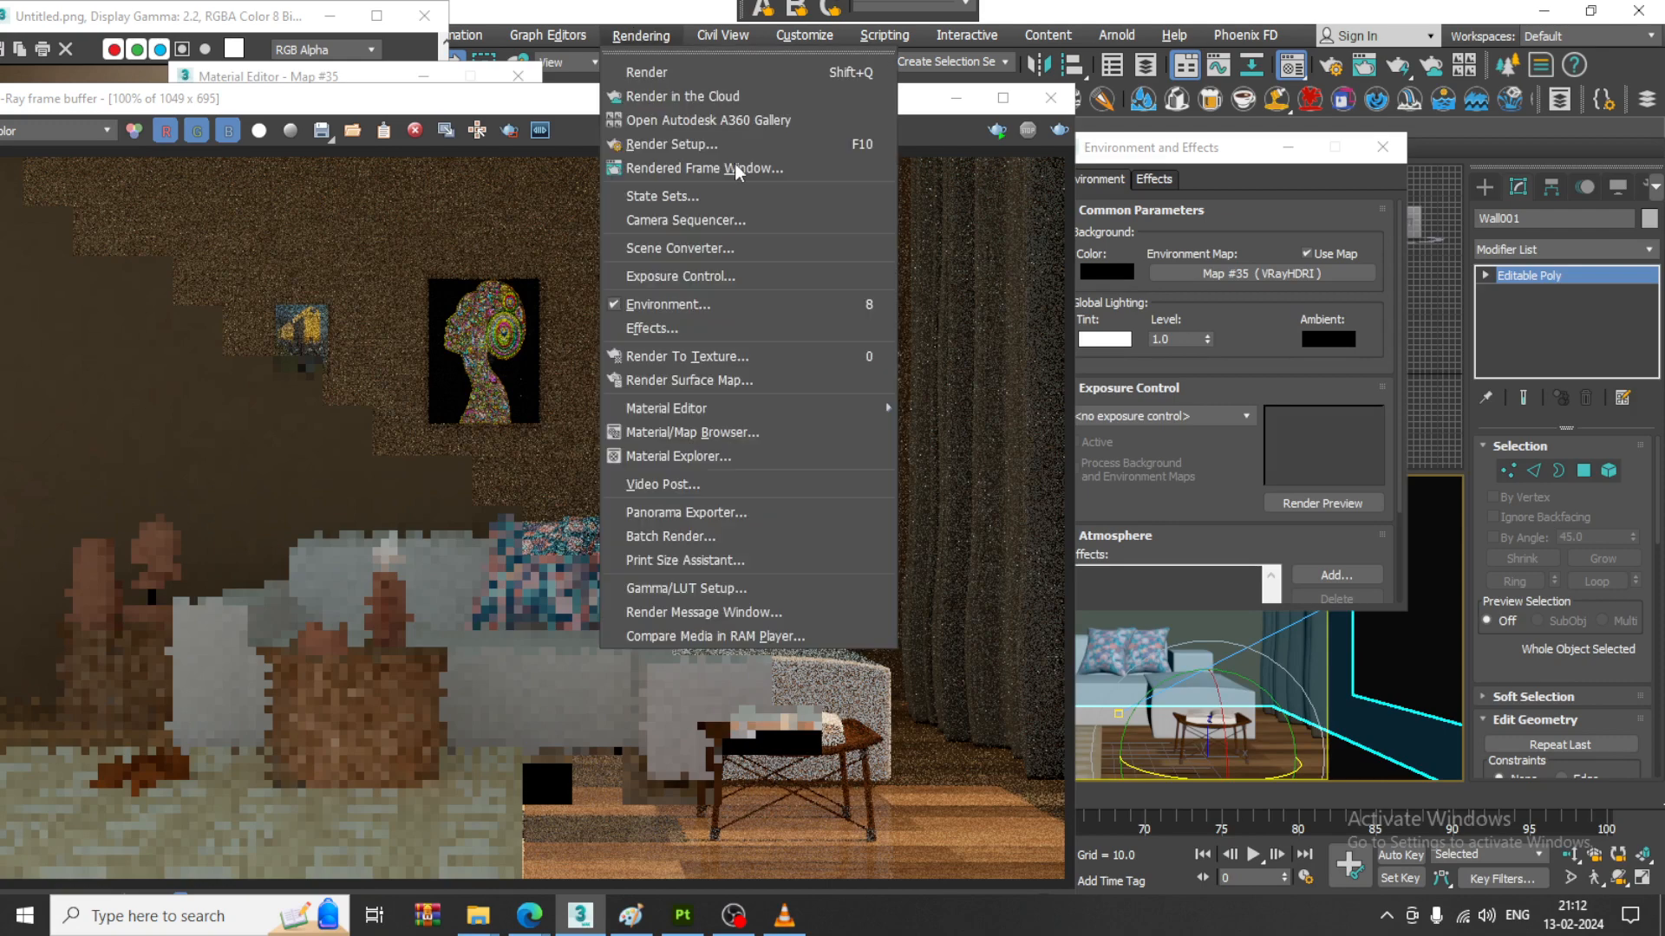
{"action": "left_click", "coordinate": [757, 144]}
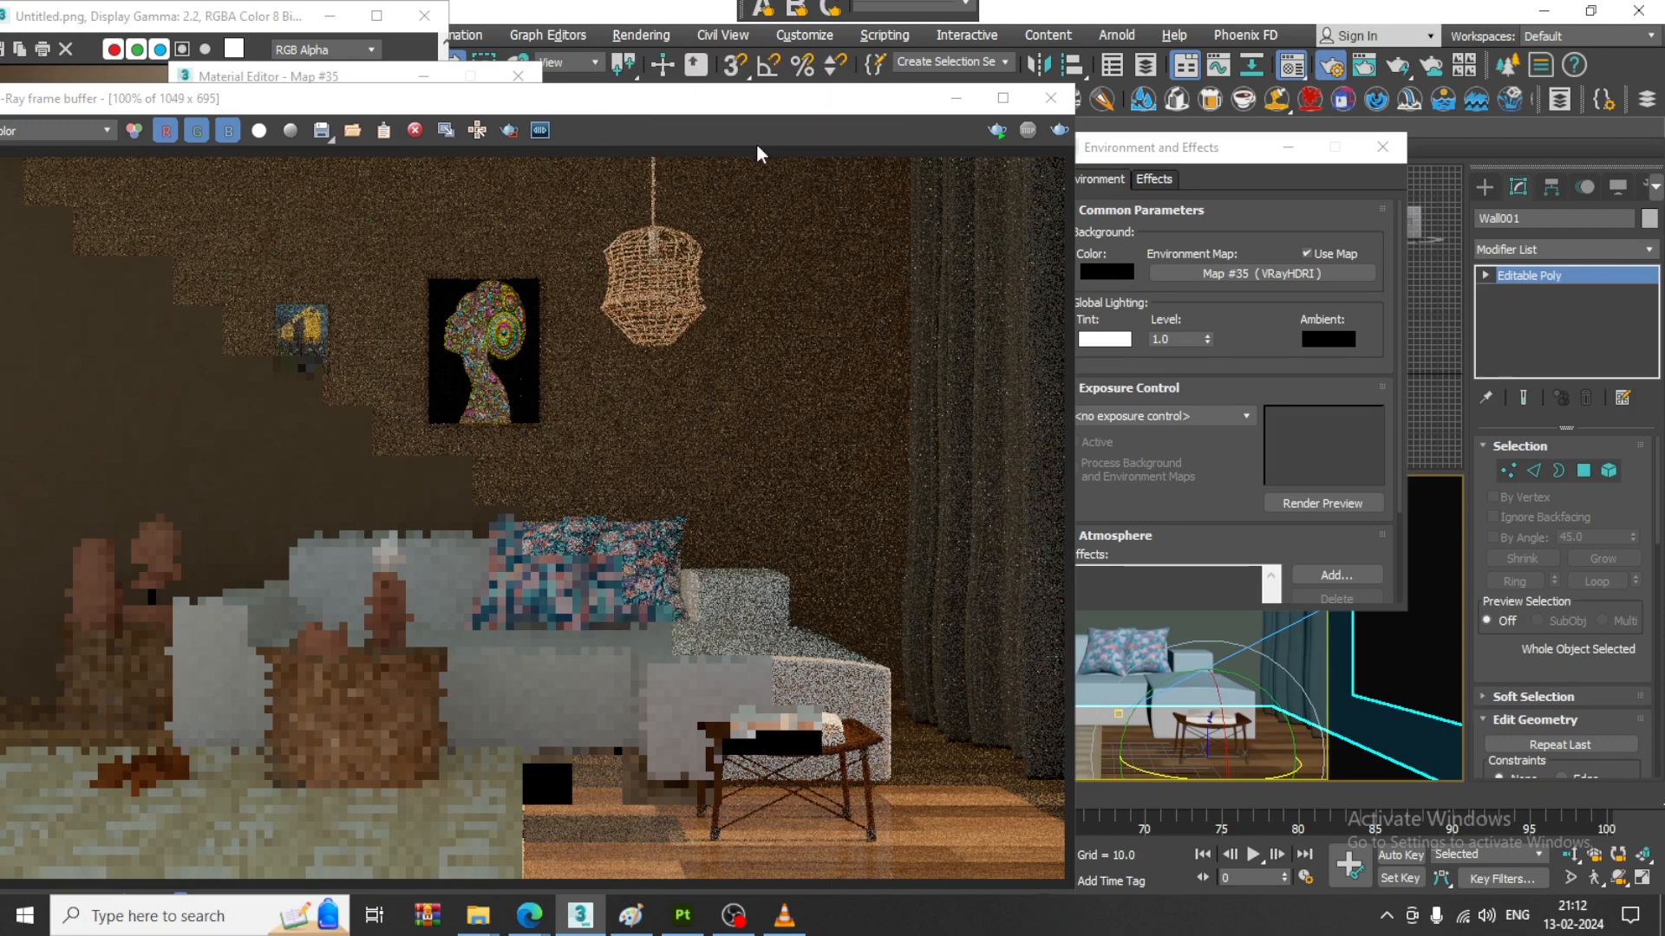
{"action": "left_click", "coordinate": [637, 36]}
{"action": "left_click", "coordinate": [725, 144]}
{"action": "left_click", "coordinate": [637, 35]}
{"action": "left_click", "coordinate": [699, 145]}
{"action": "left_click", "coordinate": [639, 36]}
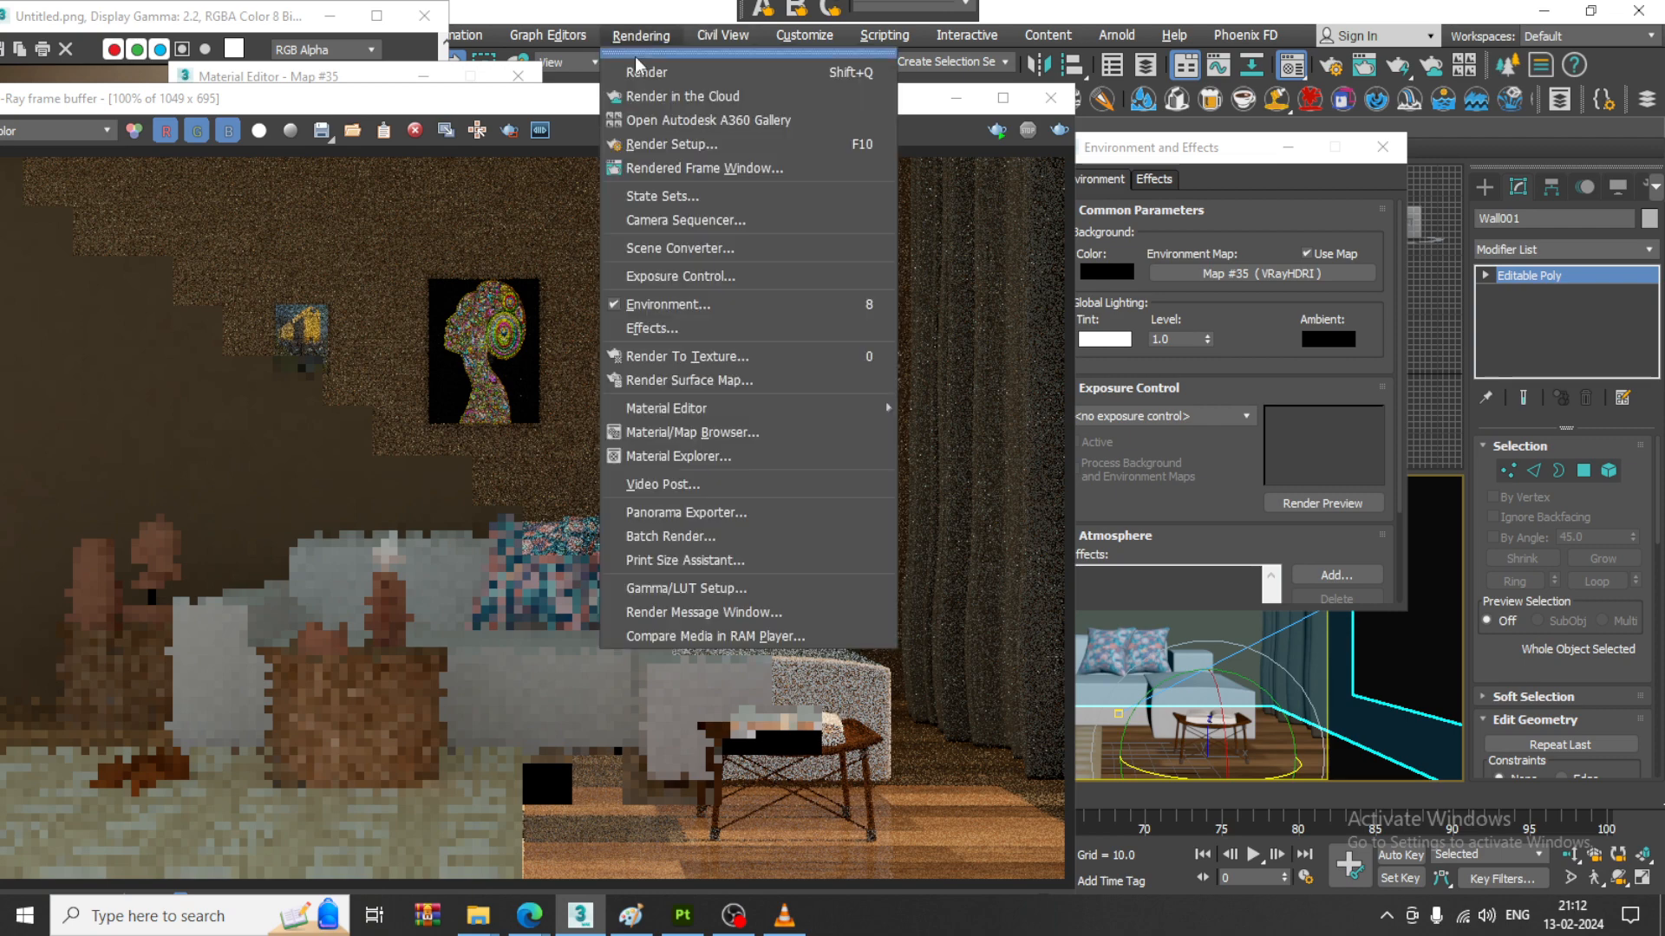
{"action": "left_click", "coordinate": [710, 144]}
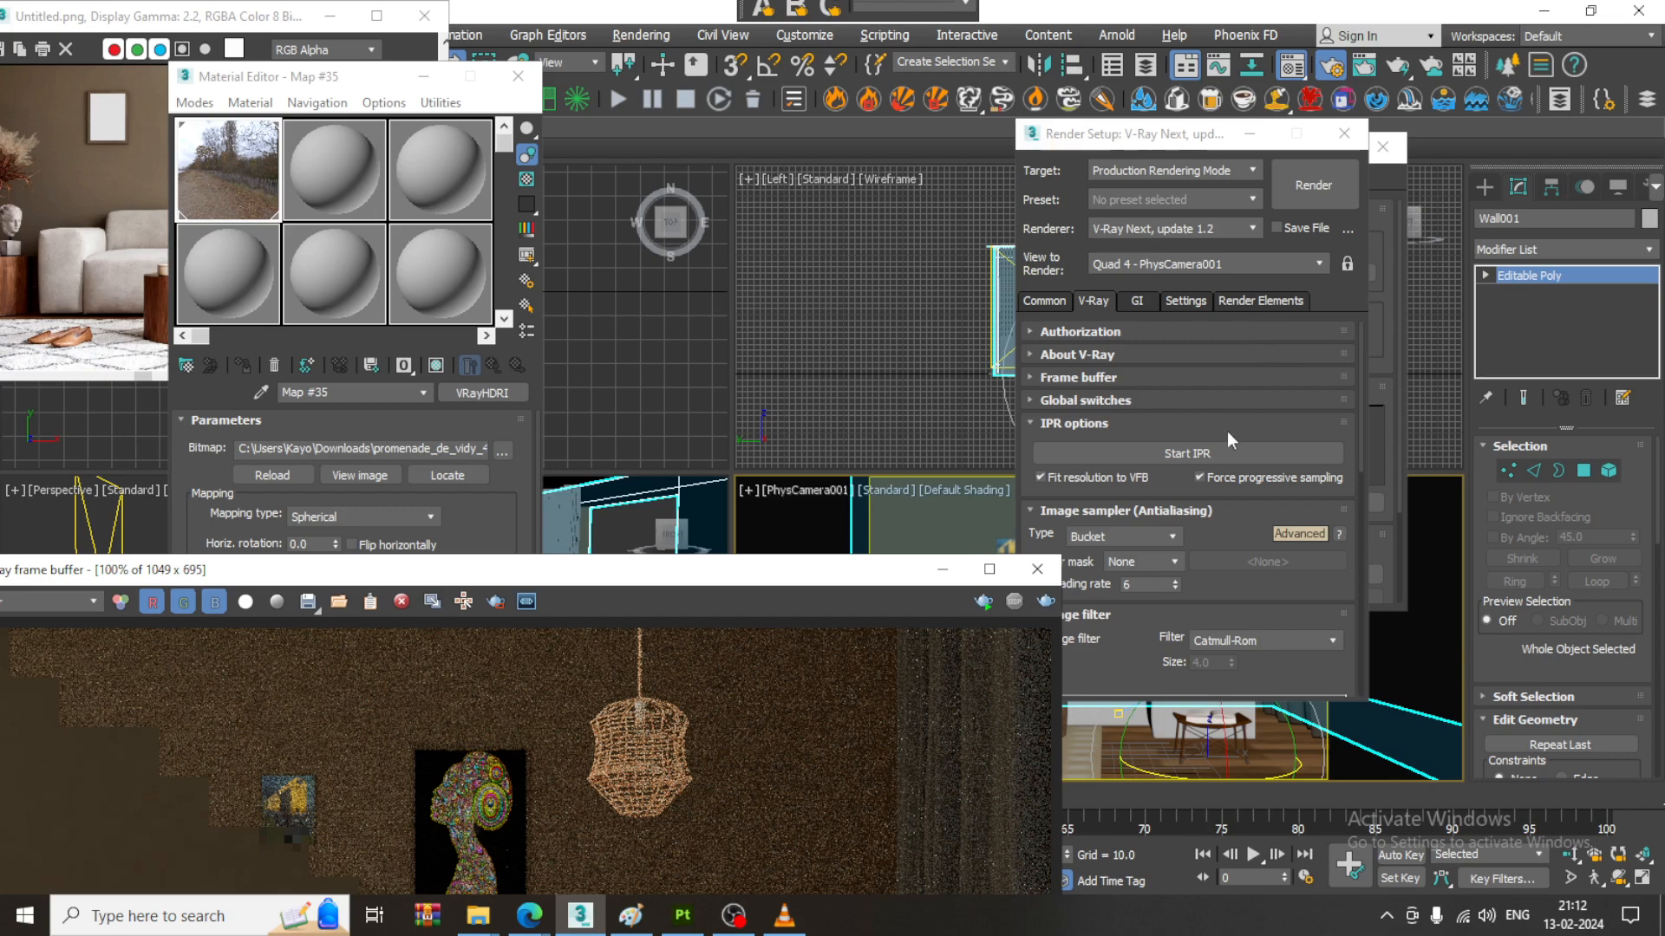
{"action": "key", "text": "alt+Tab"}
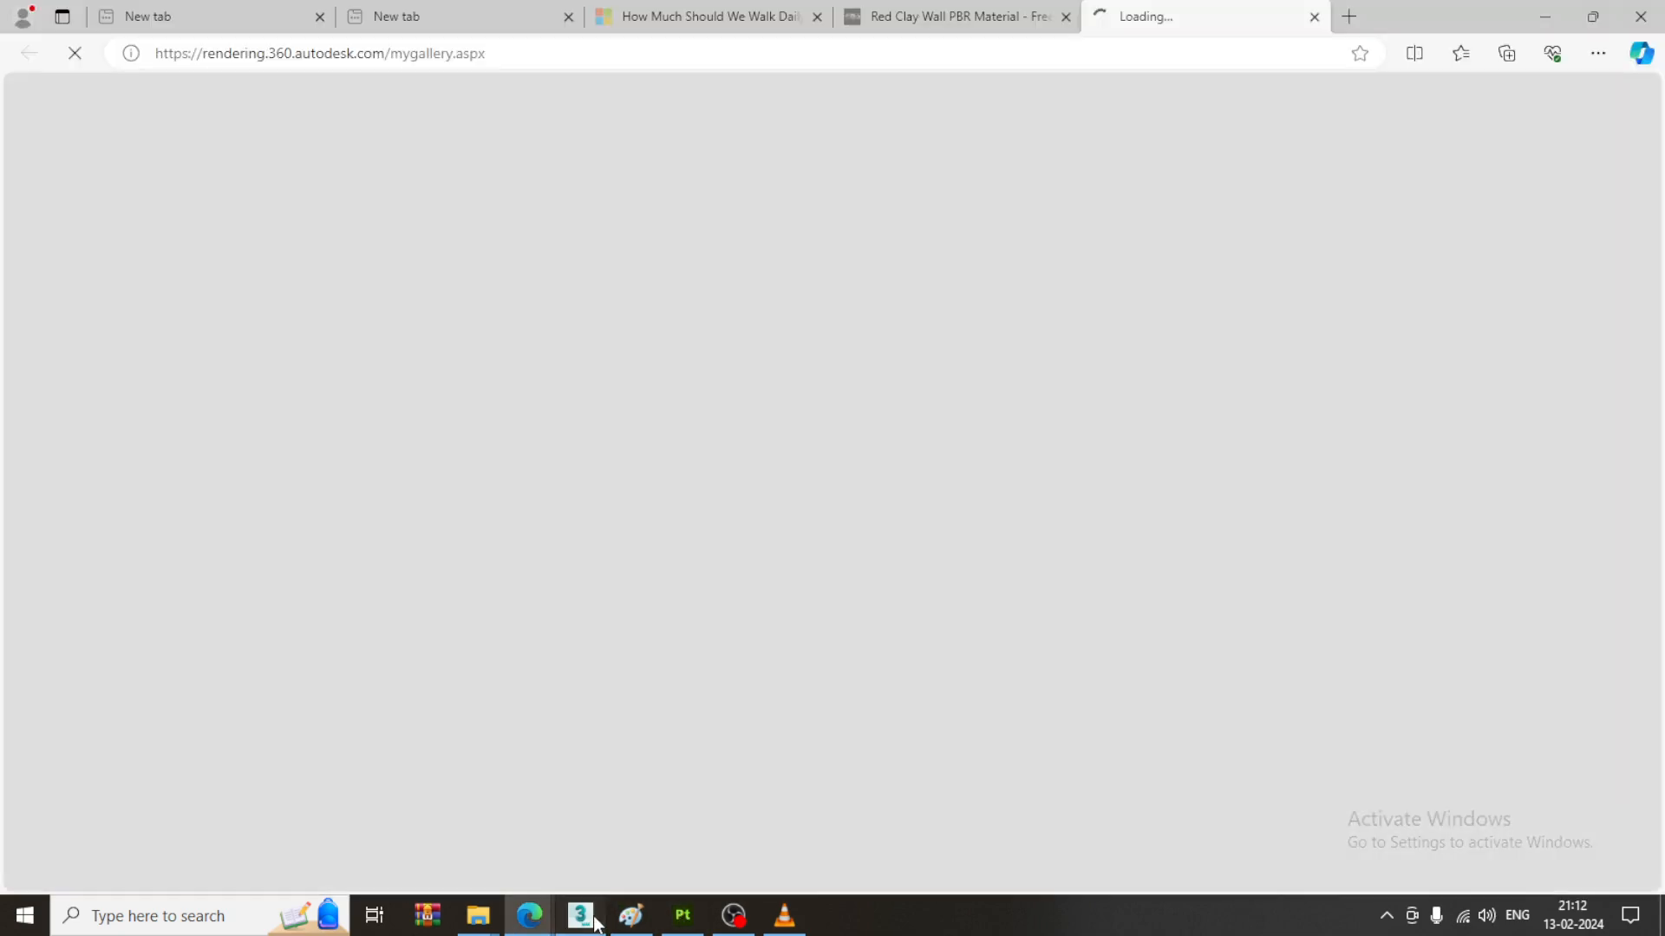
{"action": "key", "text": "alt+Tab"}
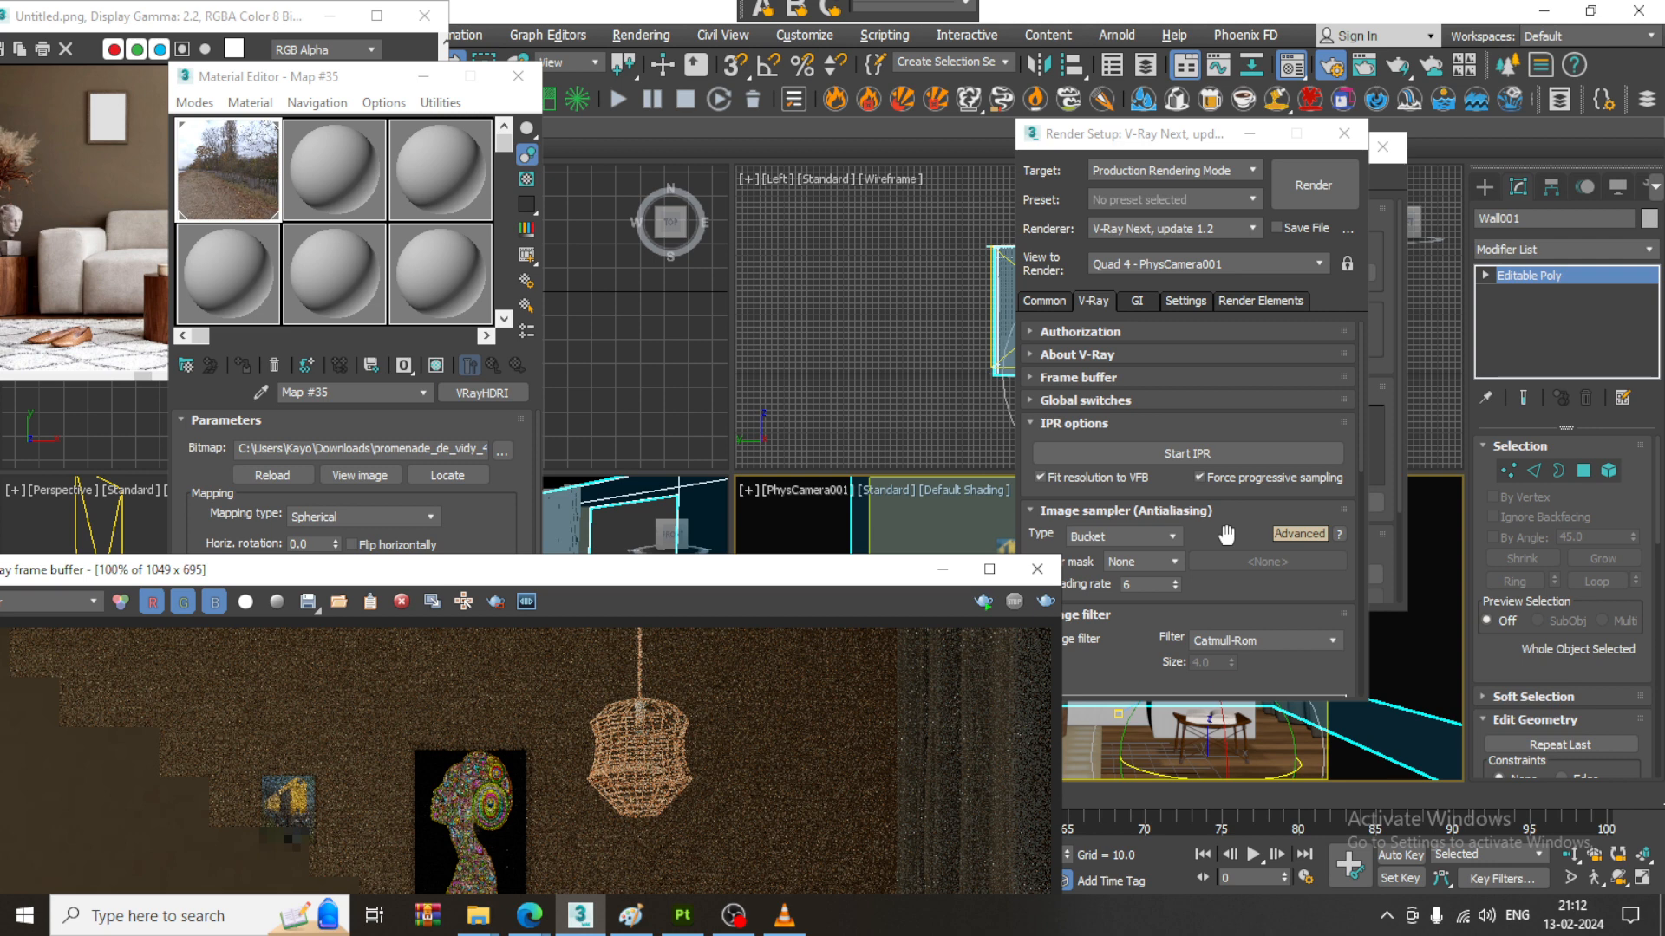
- Assign the HDRI map as an instance to the GI environment in V-Ray's Environment render settings
{"action": "left_click_drag", "start_coordinate": [1226, 535], "coordinate": [1212, 412]}
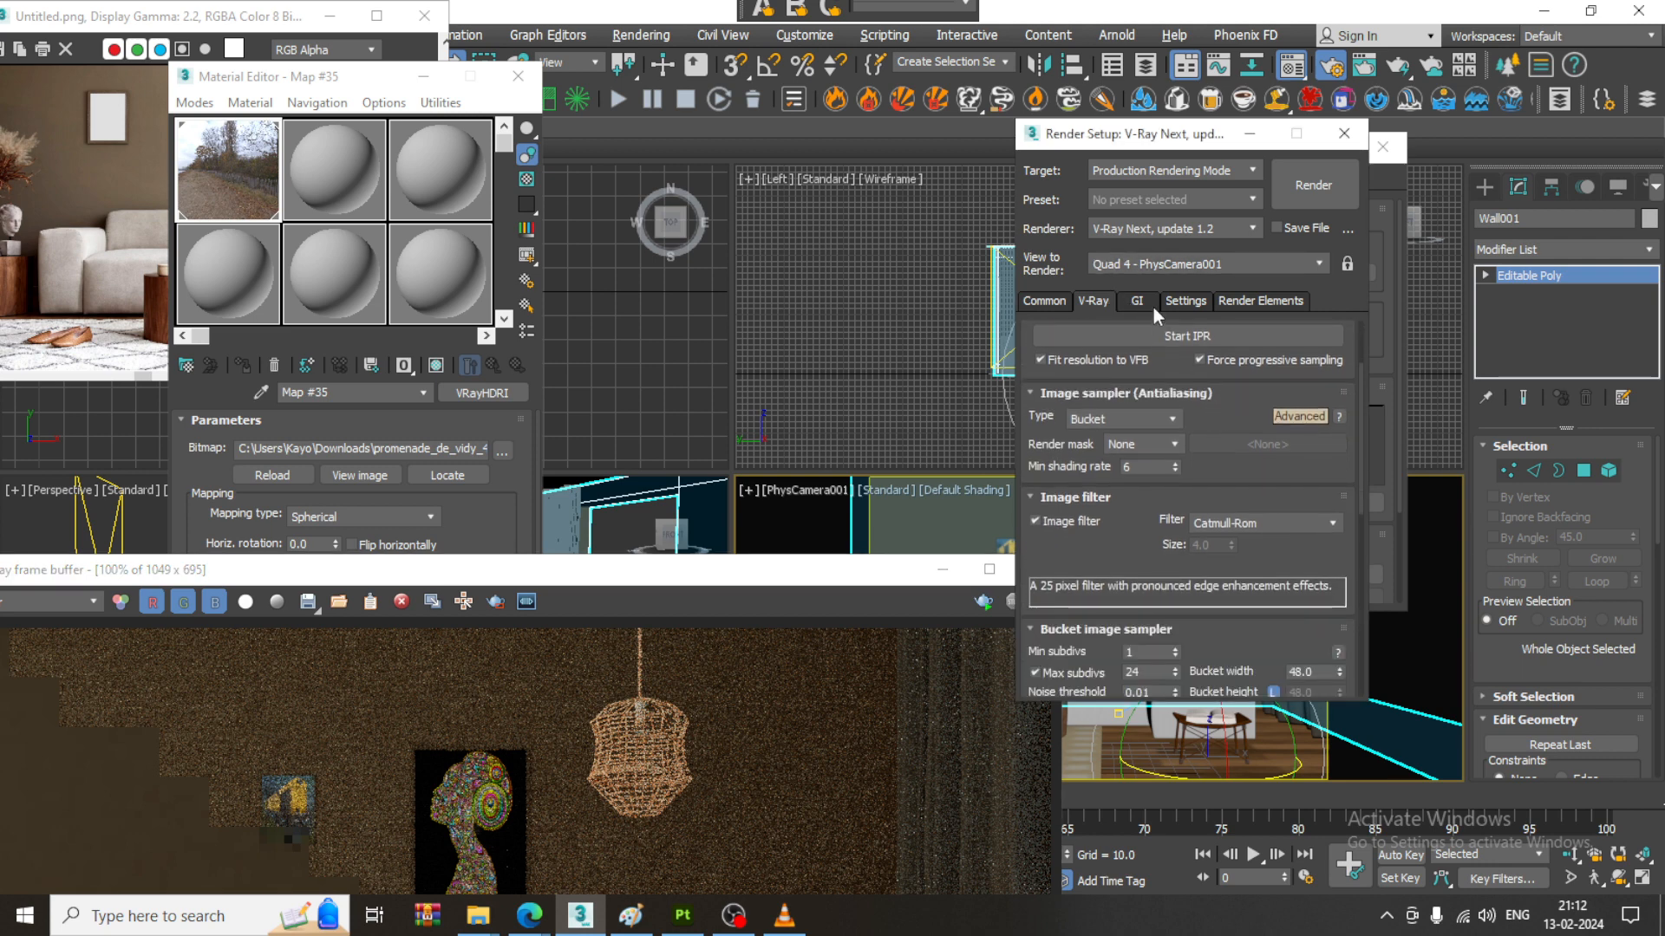
{"action": "scroll", "coordinate": [1237, 568], "scroll_direction": "down", "scroll_amount": 10}
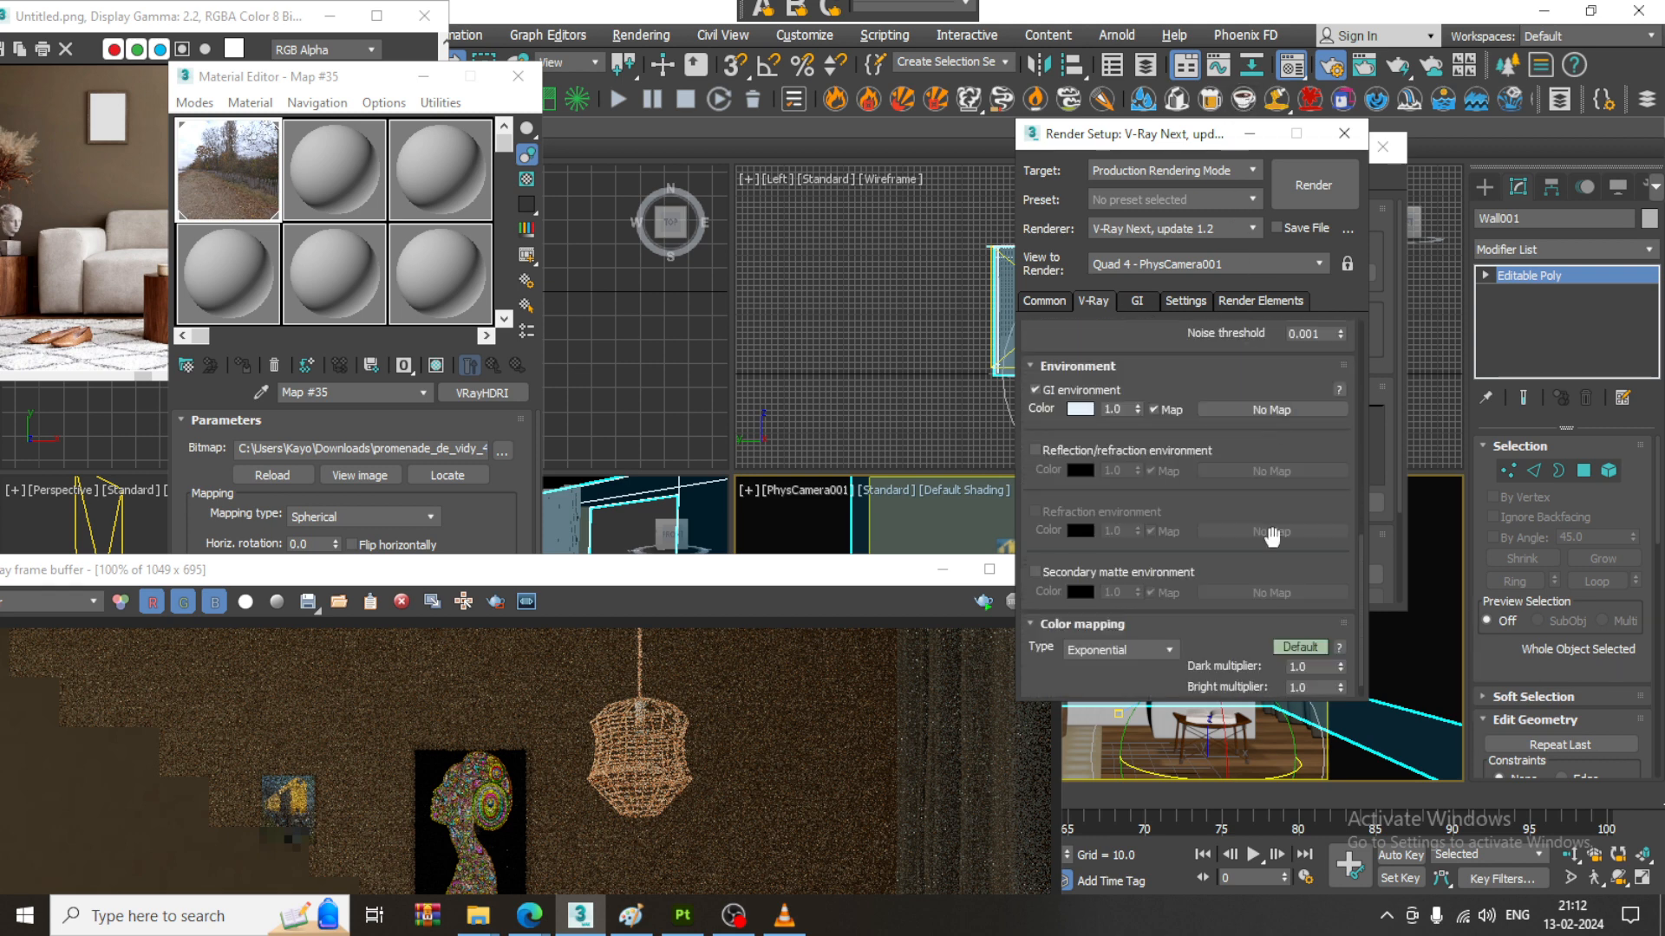
{"action": "double_click", "coordinate": [230, 179]}
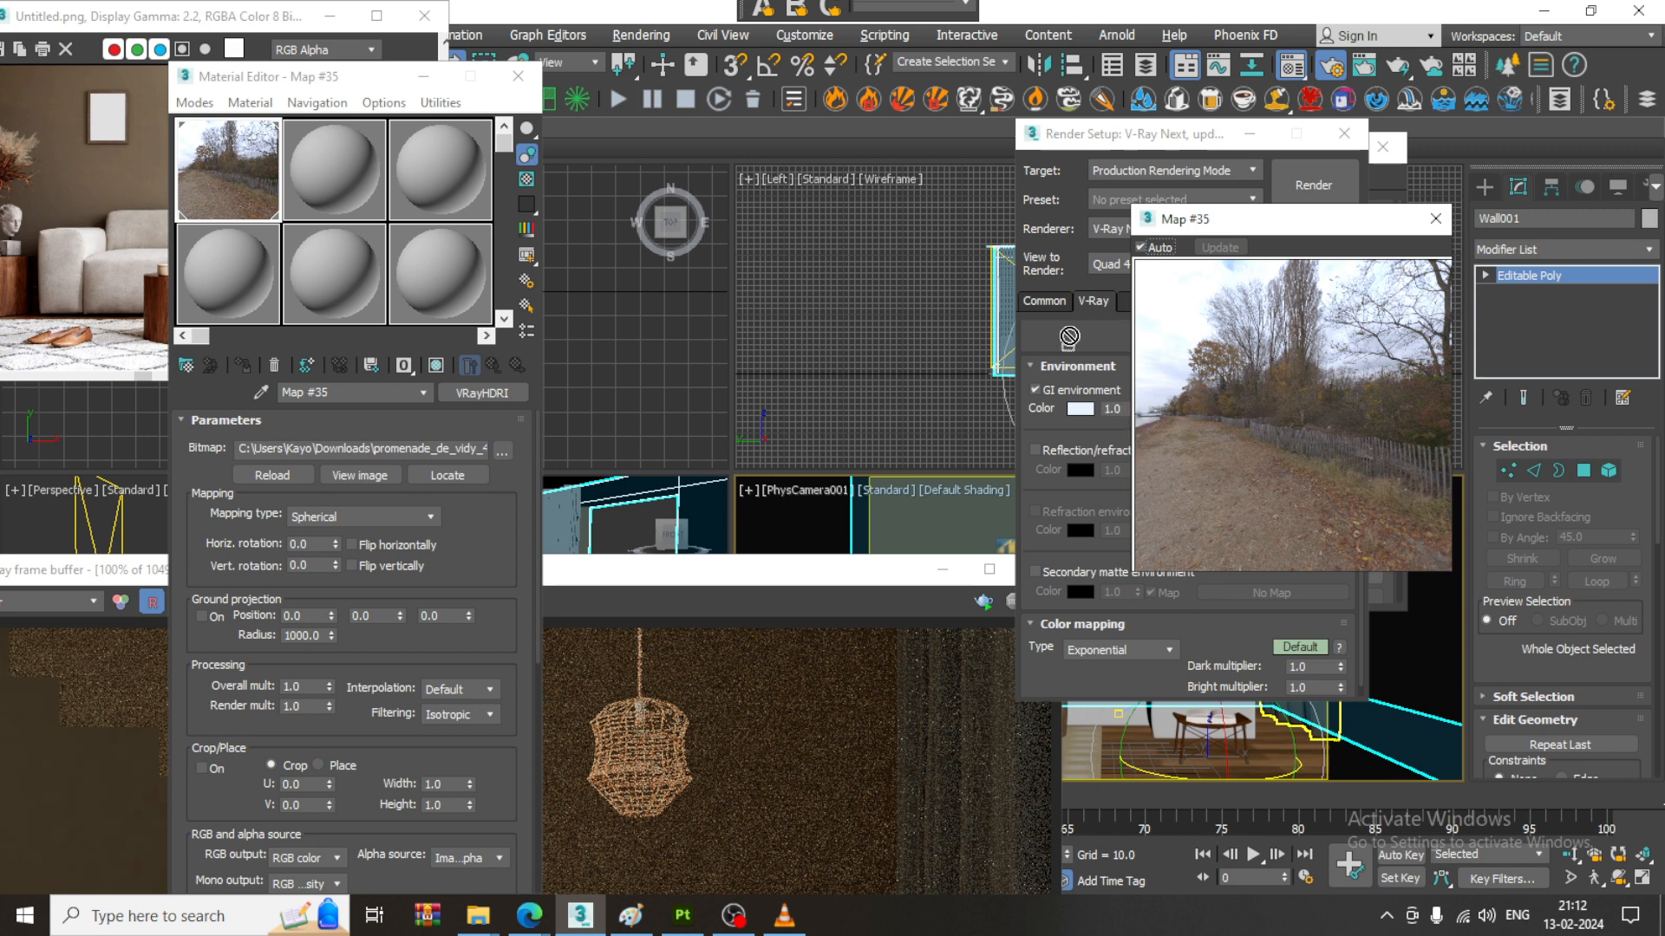
{"action": "left_click", "coordinate": [1435, 219]}
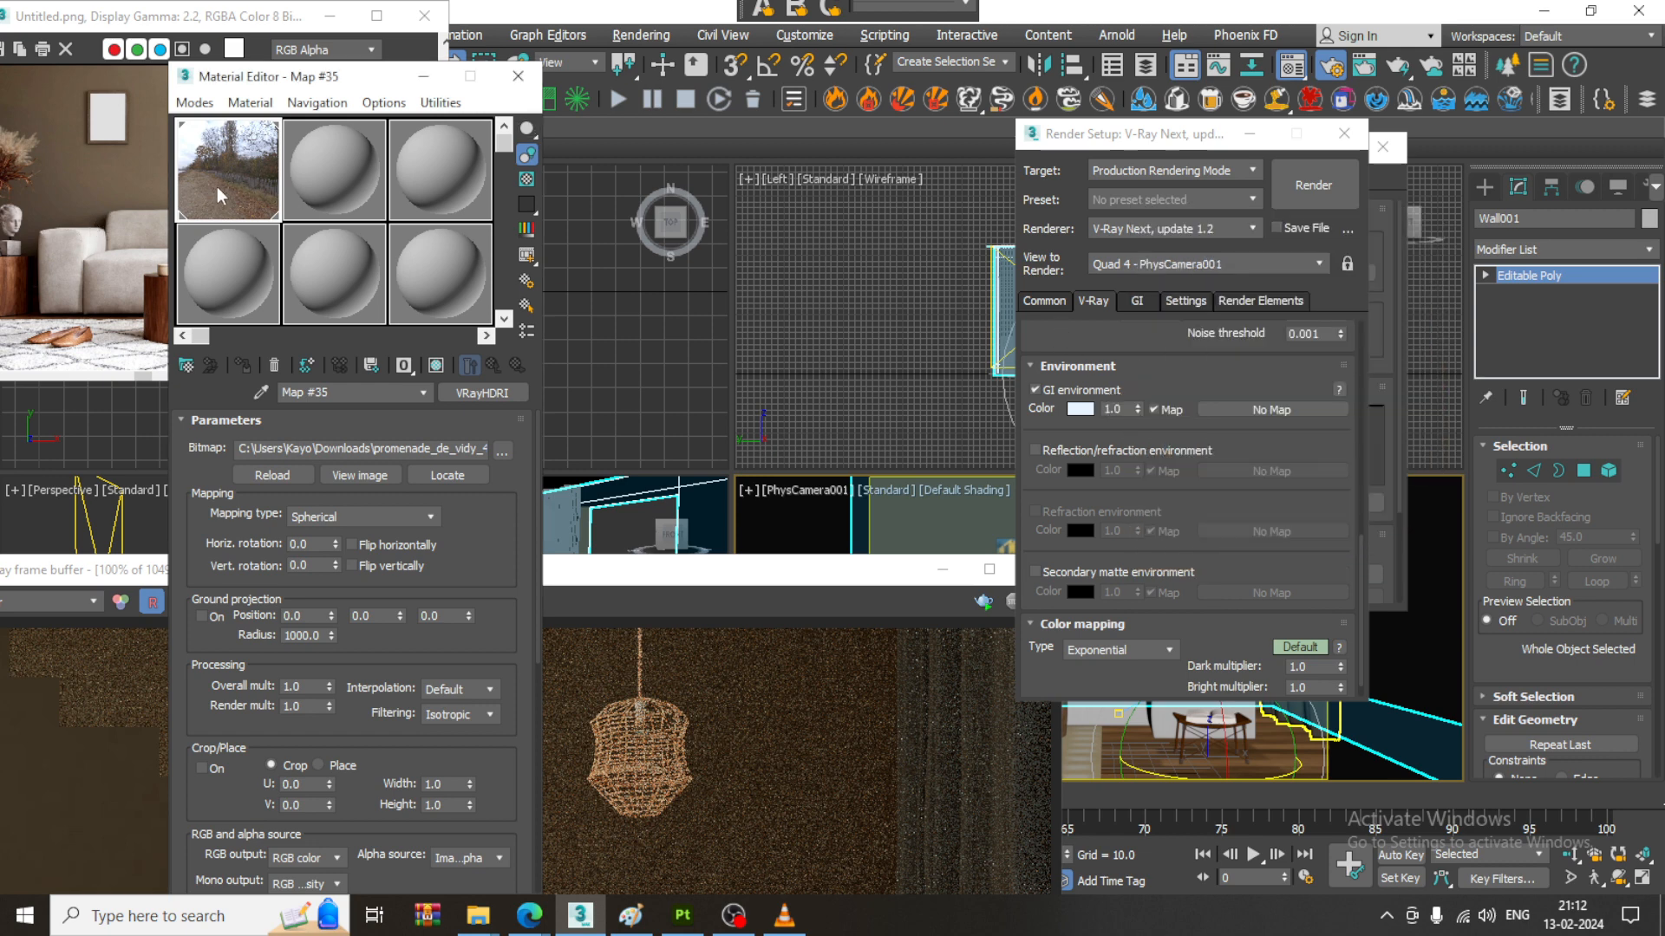
{"action": "left_click_drag", "start_coordinate": [221, 196], "coordinate": [1275, 409]}
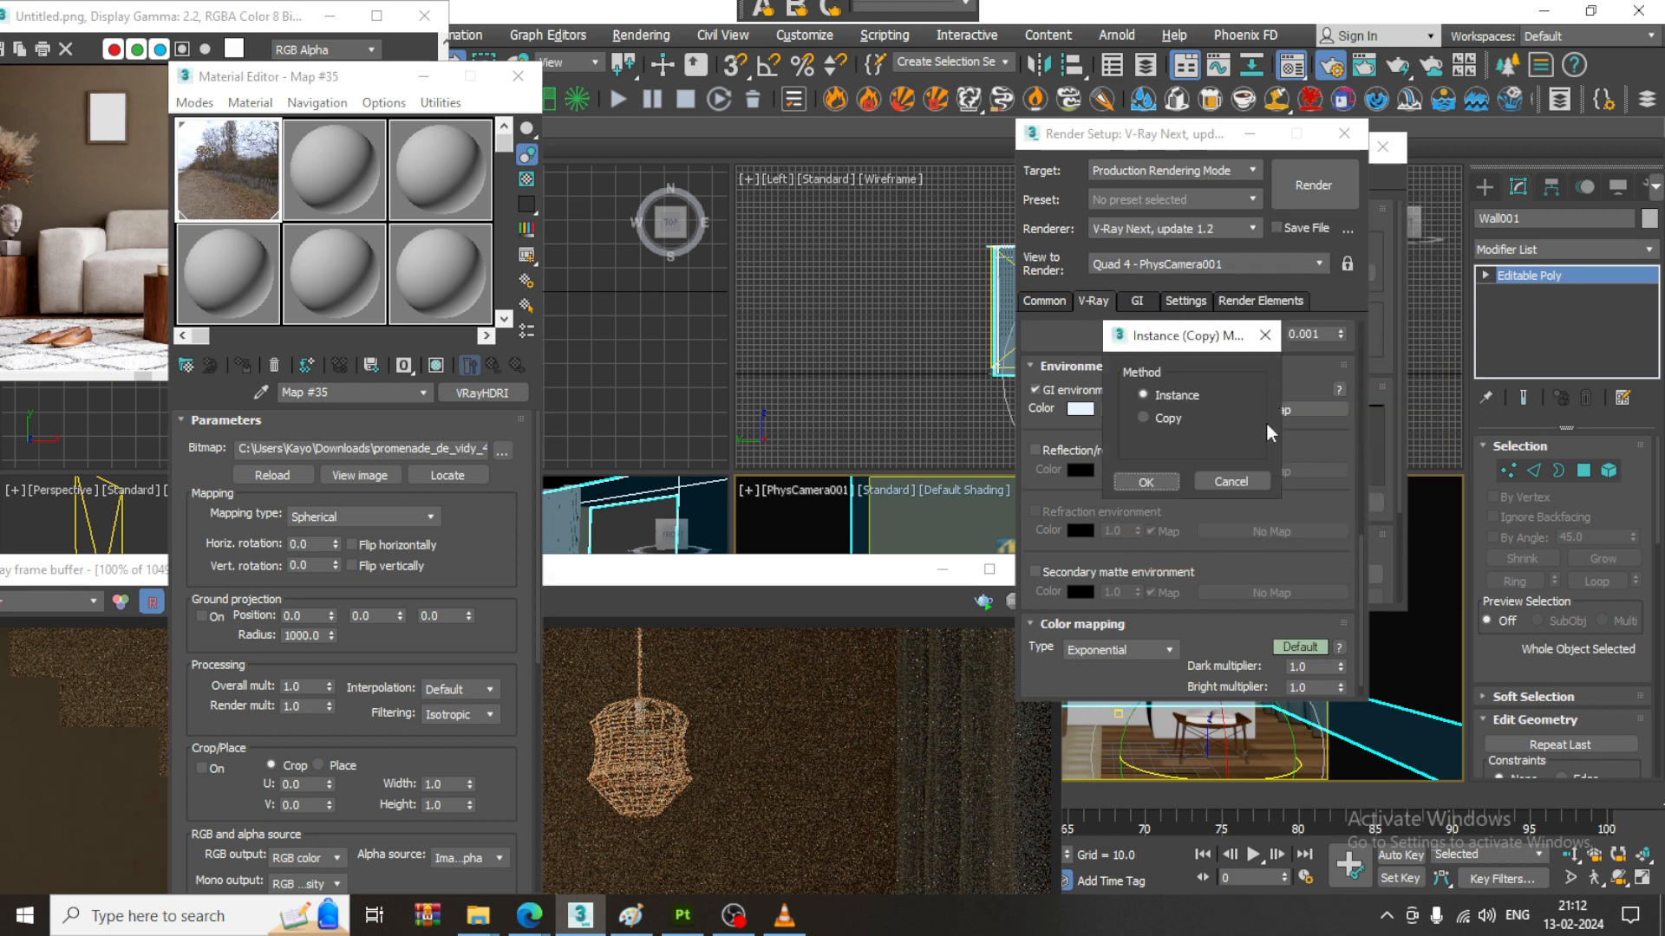
{"action": "left_click", "coordinate": [1146, 483]}
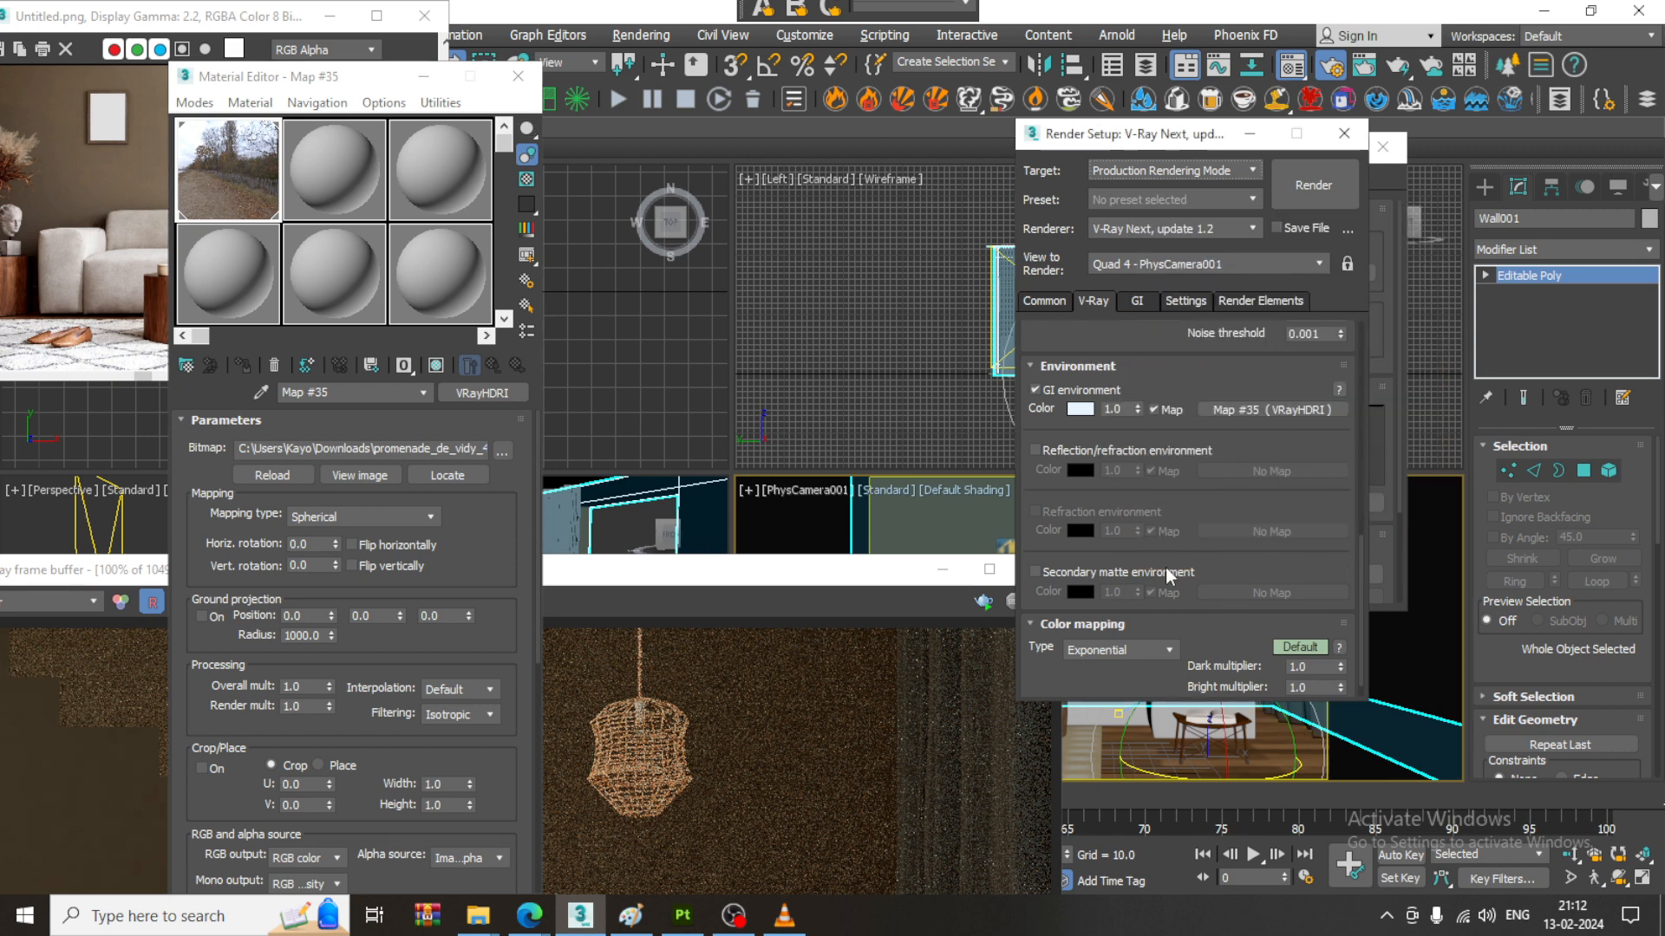
- Put the Material Editor away and run a test render with the HDRI map in the GI environment
{"action": "left_click", "coordinate": [422, 78]}
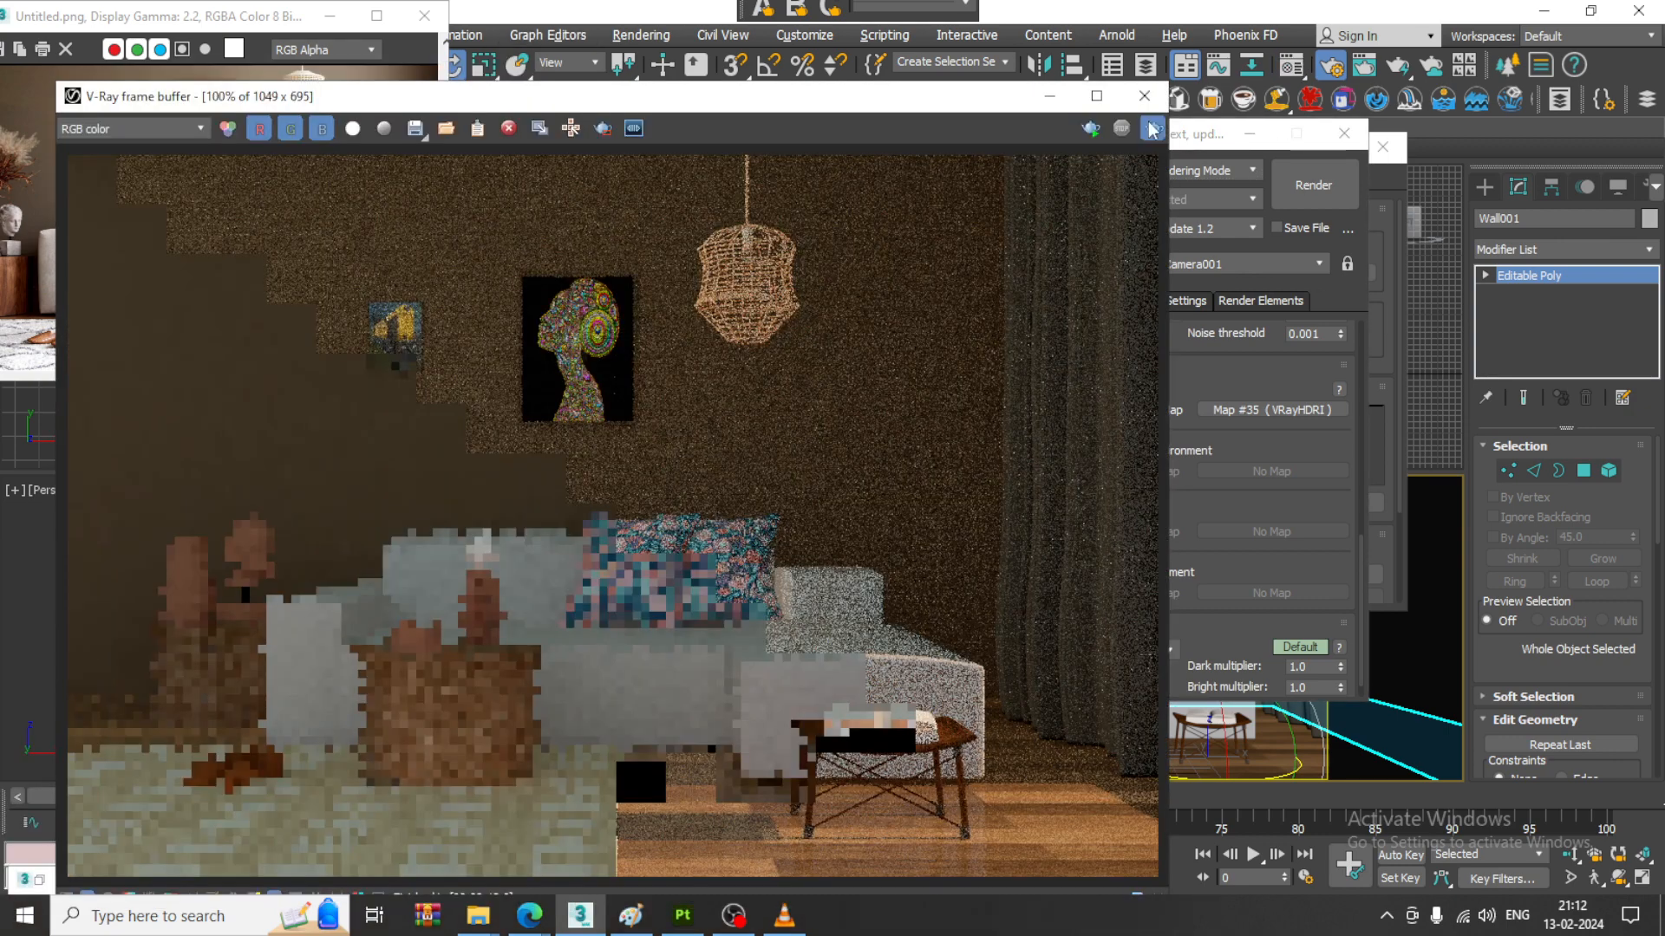
{"action": "left_click", "coordinate": [1152, 129]}
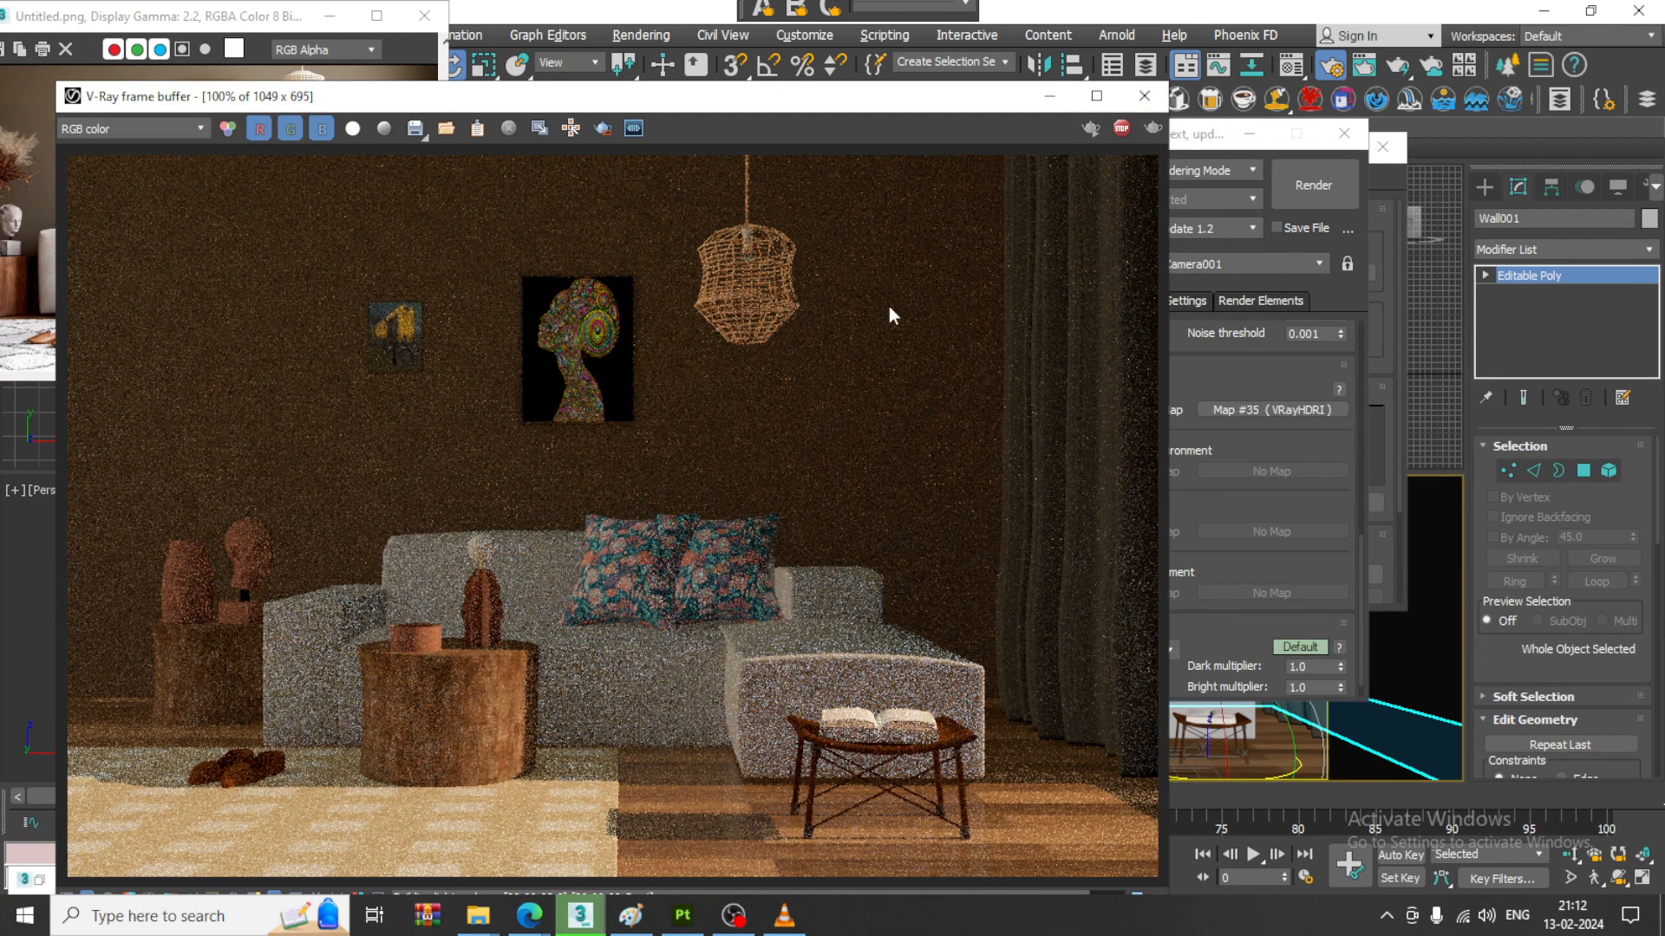
- Clear the HDRI map from V-Ray's GI environment and run another test render
{"action": "left_click_drag", "start_coordinate": [1196, 134], "coordinate": [1354, 119]}
{"action": "right_click", "coordinate": [1413, 402]}
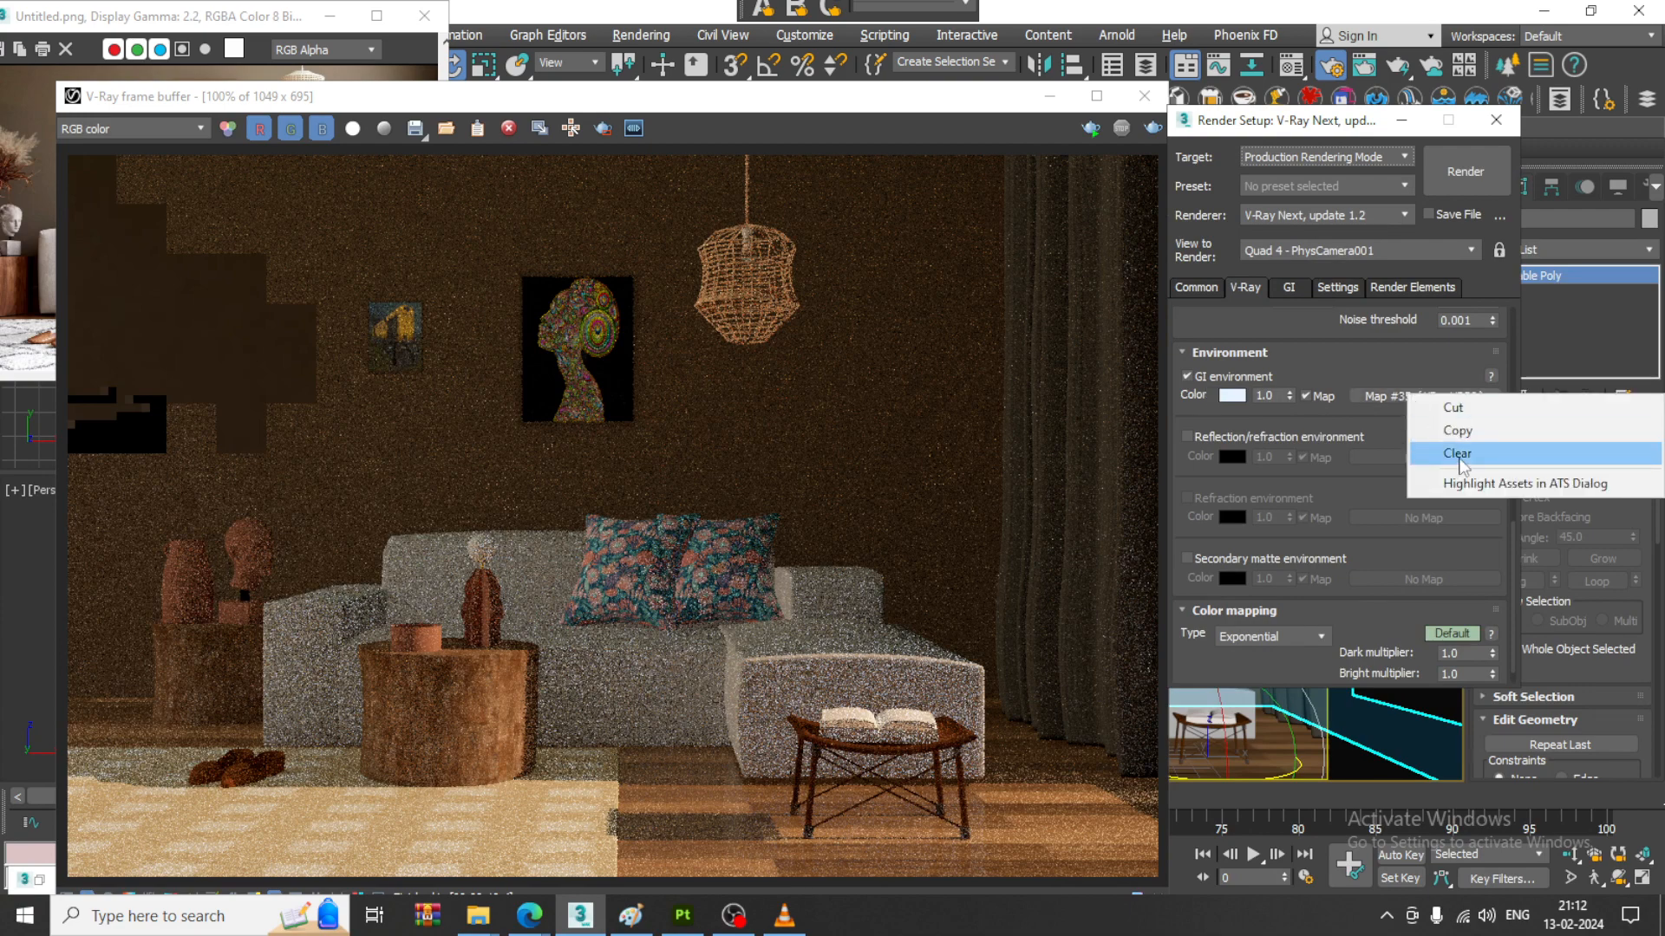
{"action": "left_click", "coordinate": [1461, 457]}
{"action": "left_click", "coordinate": [1154, 127]}
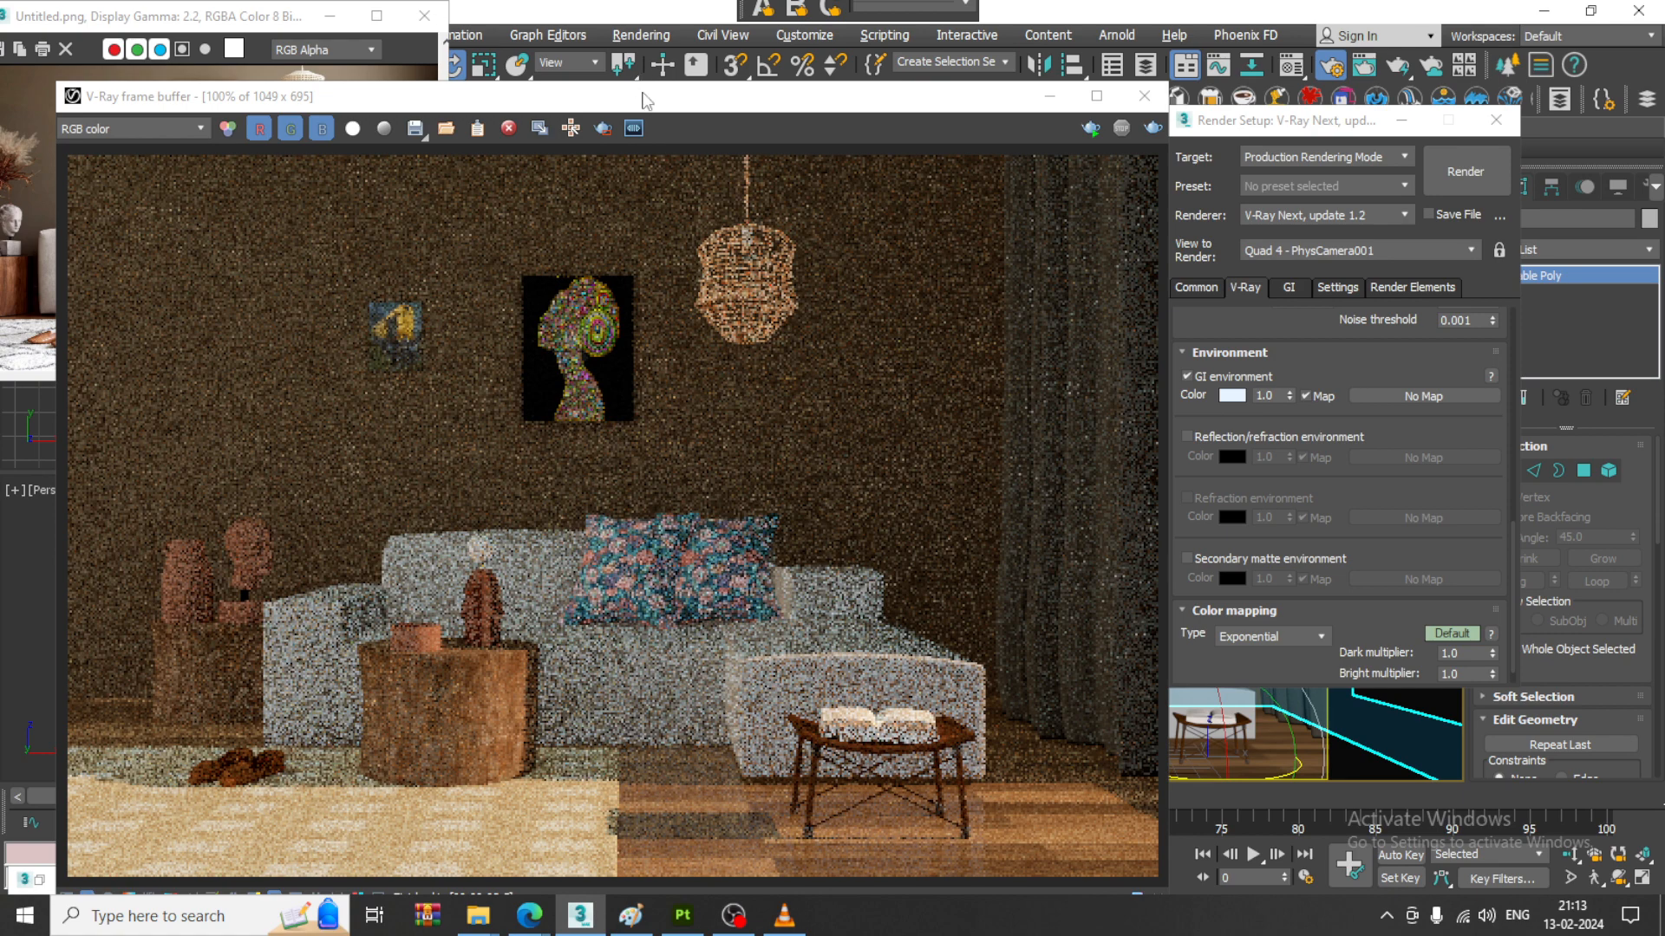
- Reassign the scene's HDRI environment map to the GI environment in V-Ray's render settings
{"action": "left_click_drag", "start_coordinate": [646, 102], "coordinate": [609, 427]}
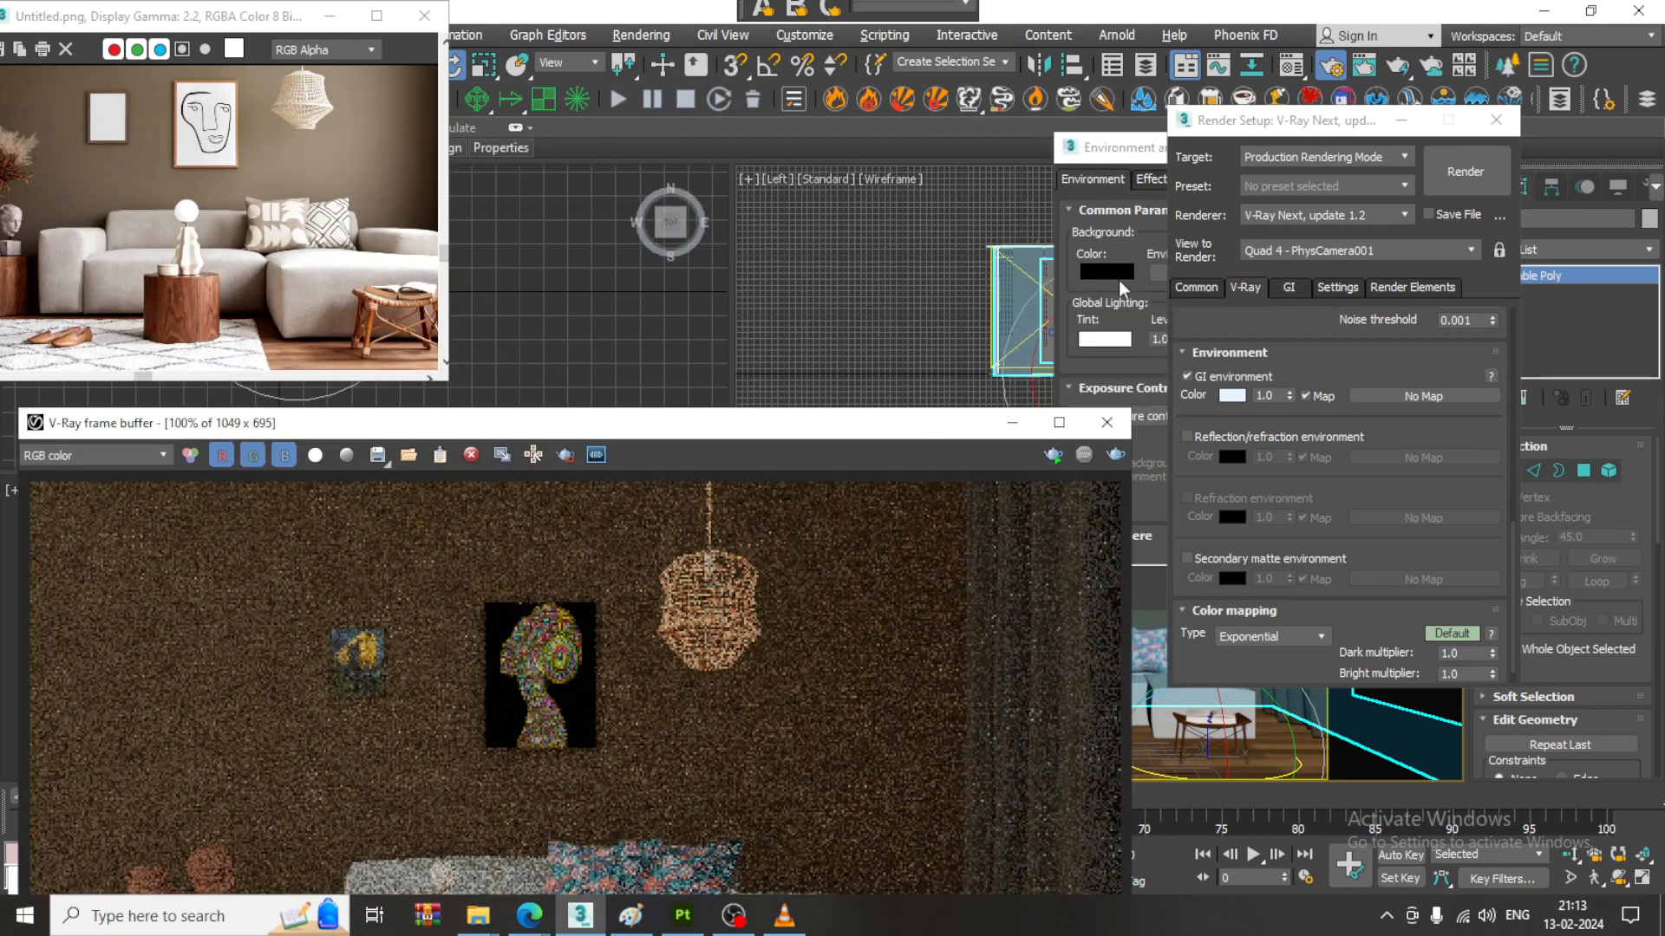
{"action": "left_click_drag", "start_coordinate": [1137, 157], "coordinate": [685, 144]}
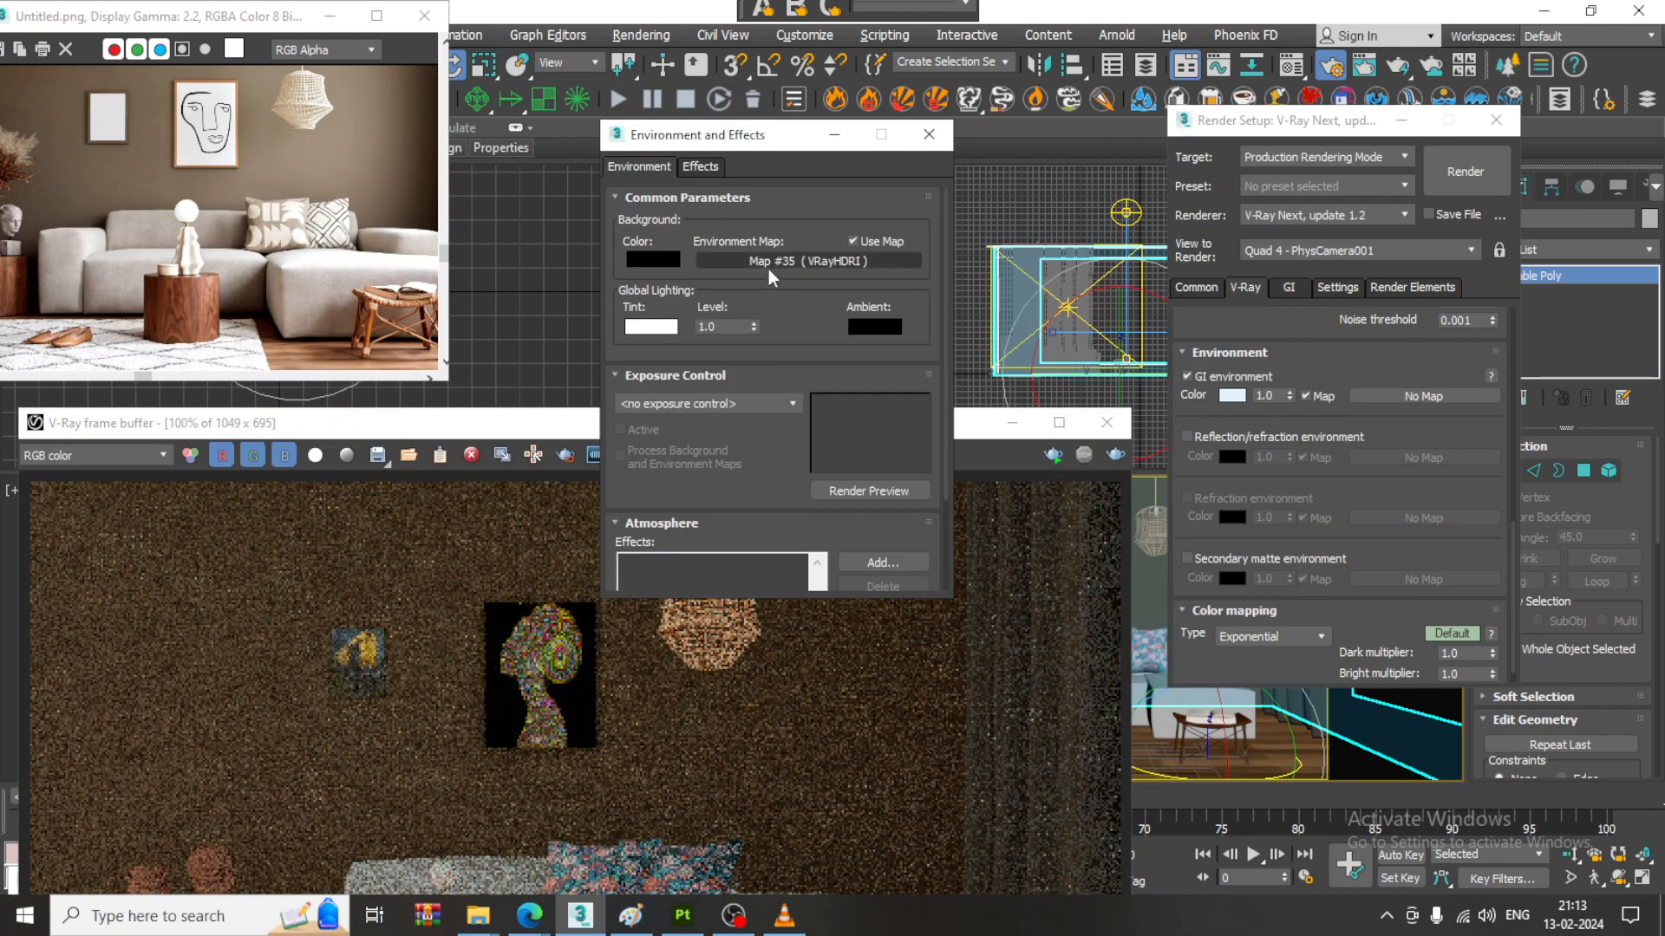
{"action": "left_click_drag", "start_coordinate": [793, 261], "coordinate": [1444, 398]}
{"action": "left_click", "coordinate": [1312, 471]}
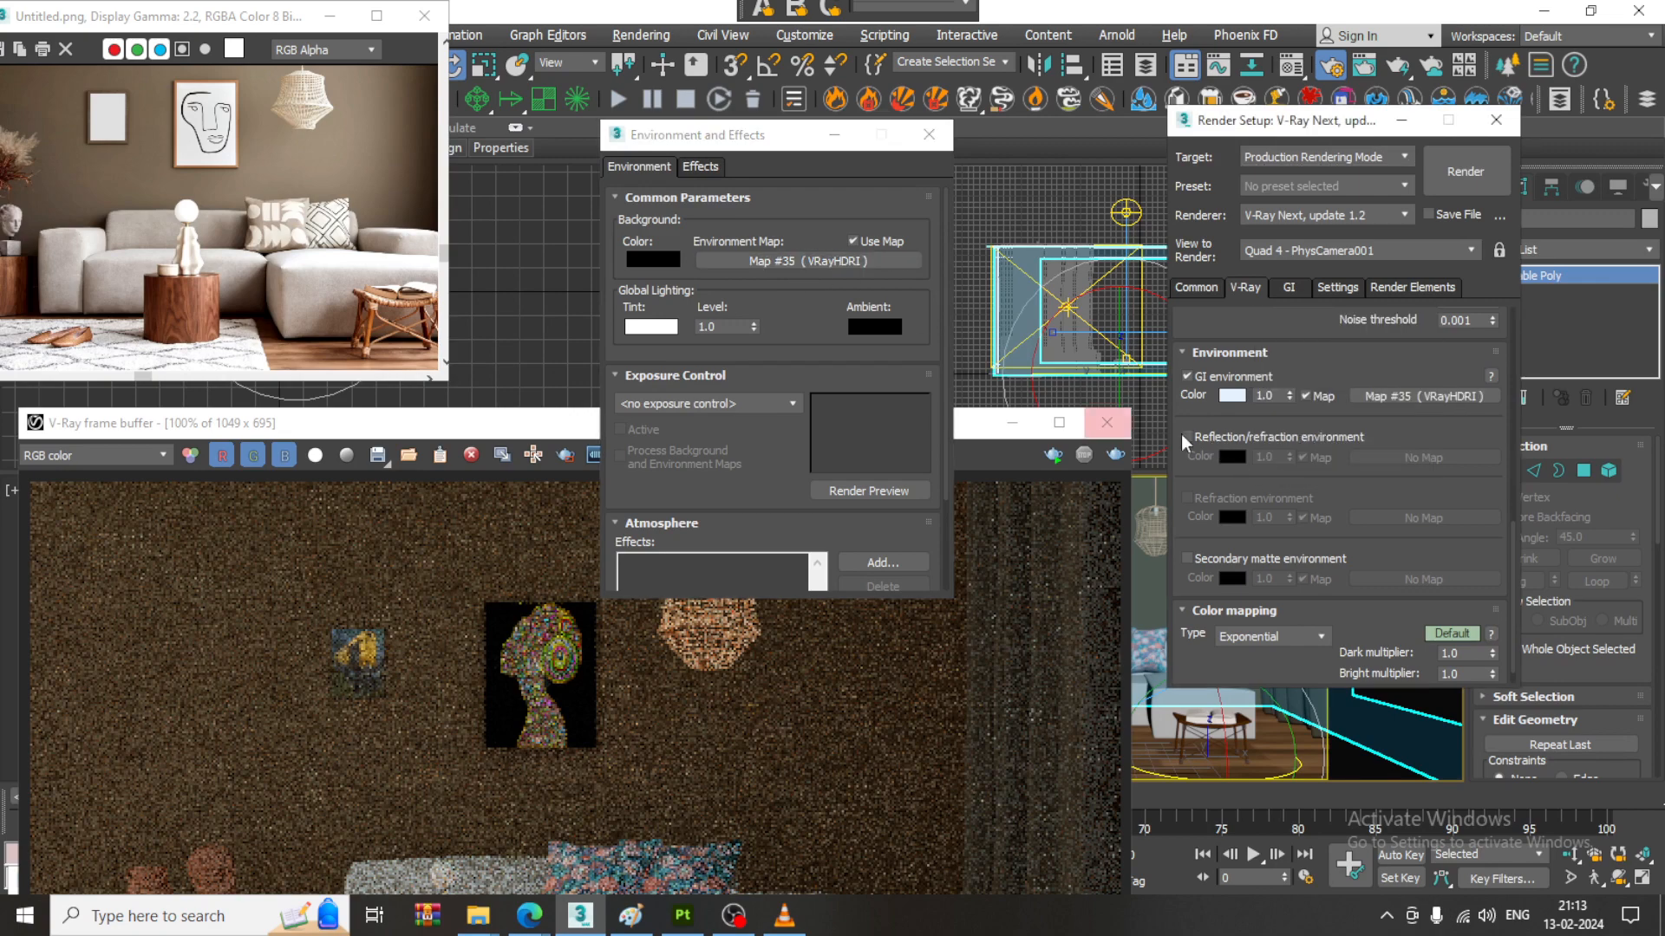
- Enable the reflection/refraction environment override and assign the scene's HDRI environment map to it
{"action": "left_click", "coordinate": [1186, 436]}
{"action": "left_click_drag", "start_coordinate": [843, 263], "coordinate": [1432, 451]}
{"action": "left_click", "coordinate": [1305, 468]}
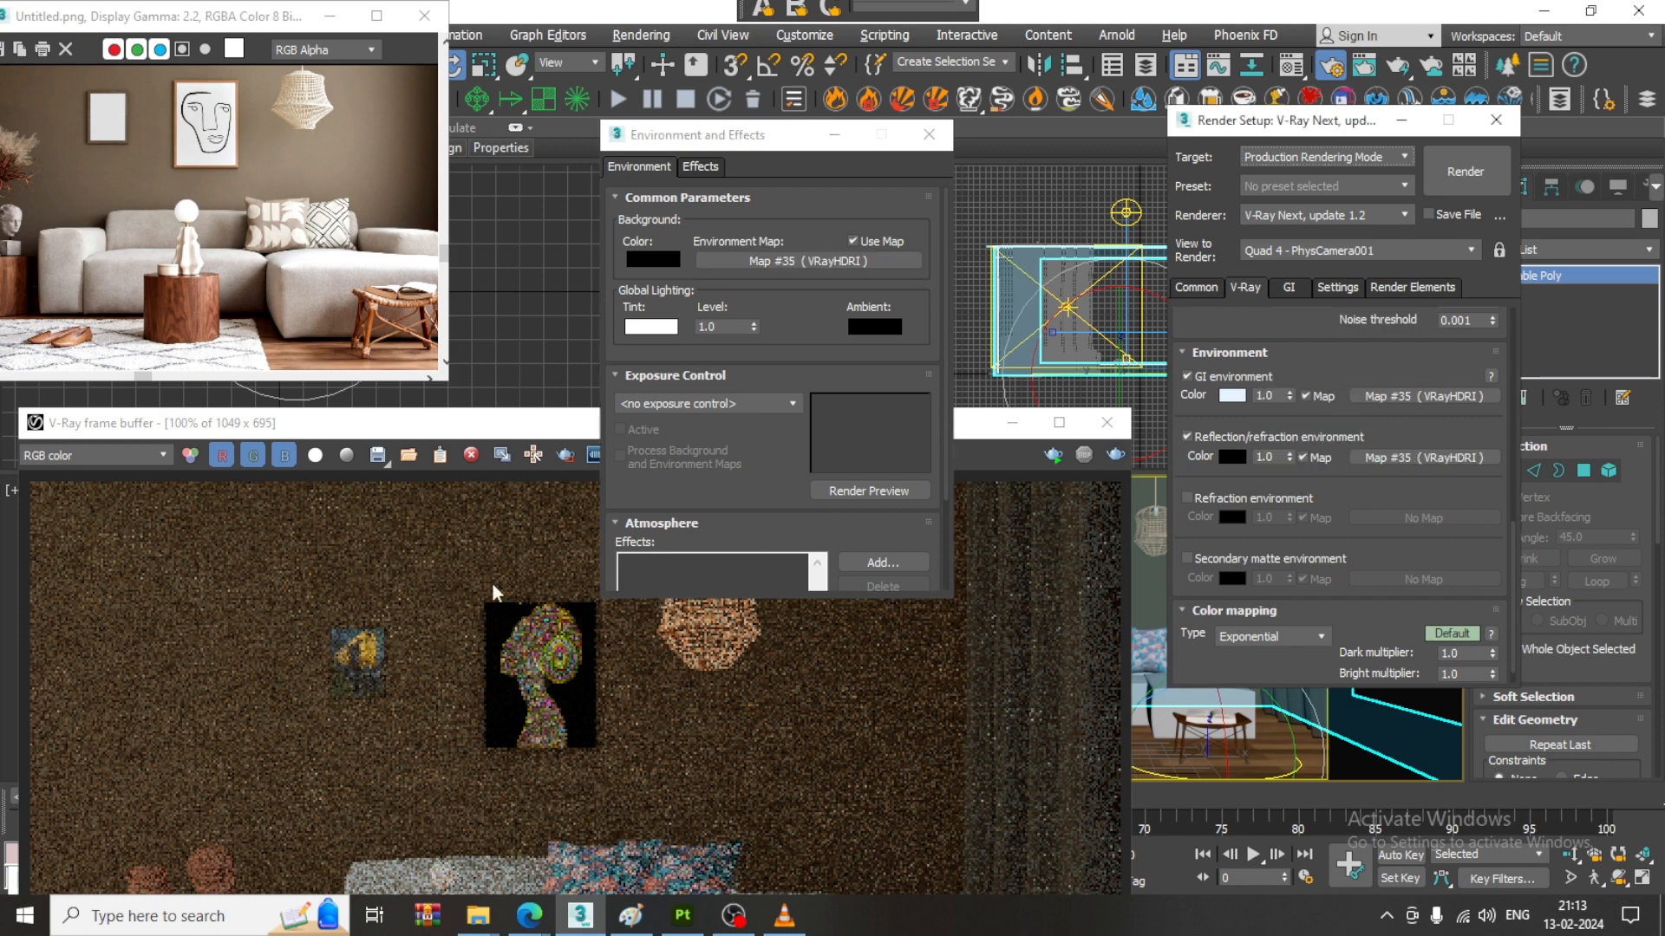
- Run a test render with the HDRI map in both the GI and reflection/refraction environments
{"action": "left_click_drag", "start_coordinate": [495, 420], "coordinate": [521, 162]}
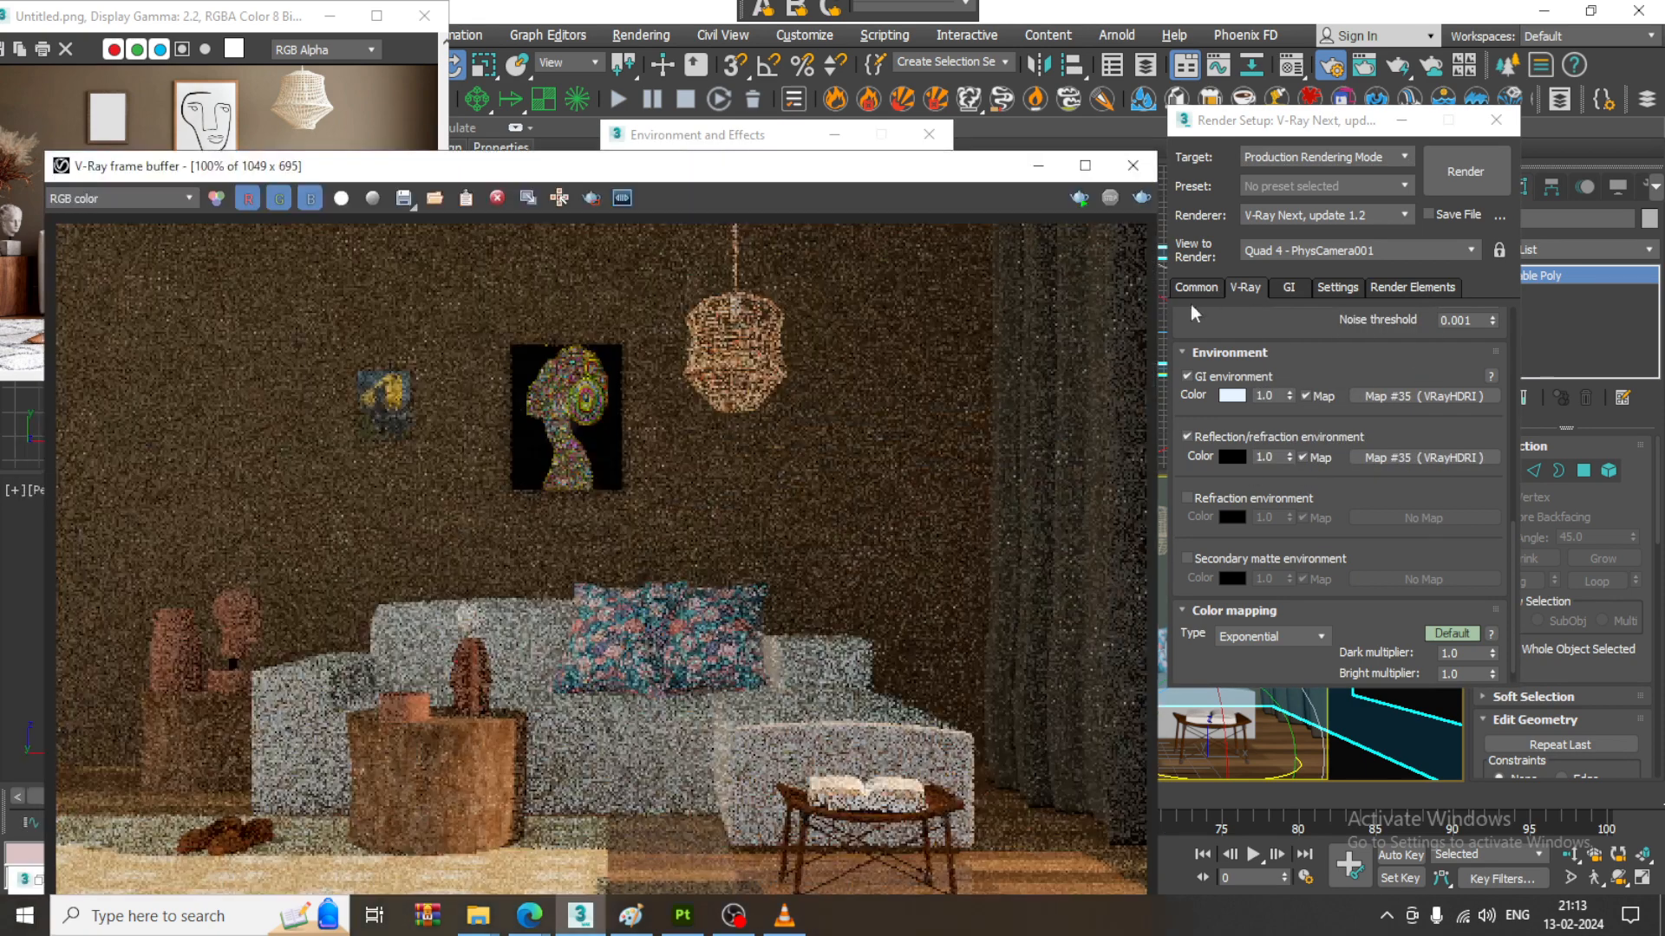
{"action": "left_click", "coordinate": [1142, 200]}
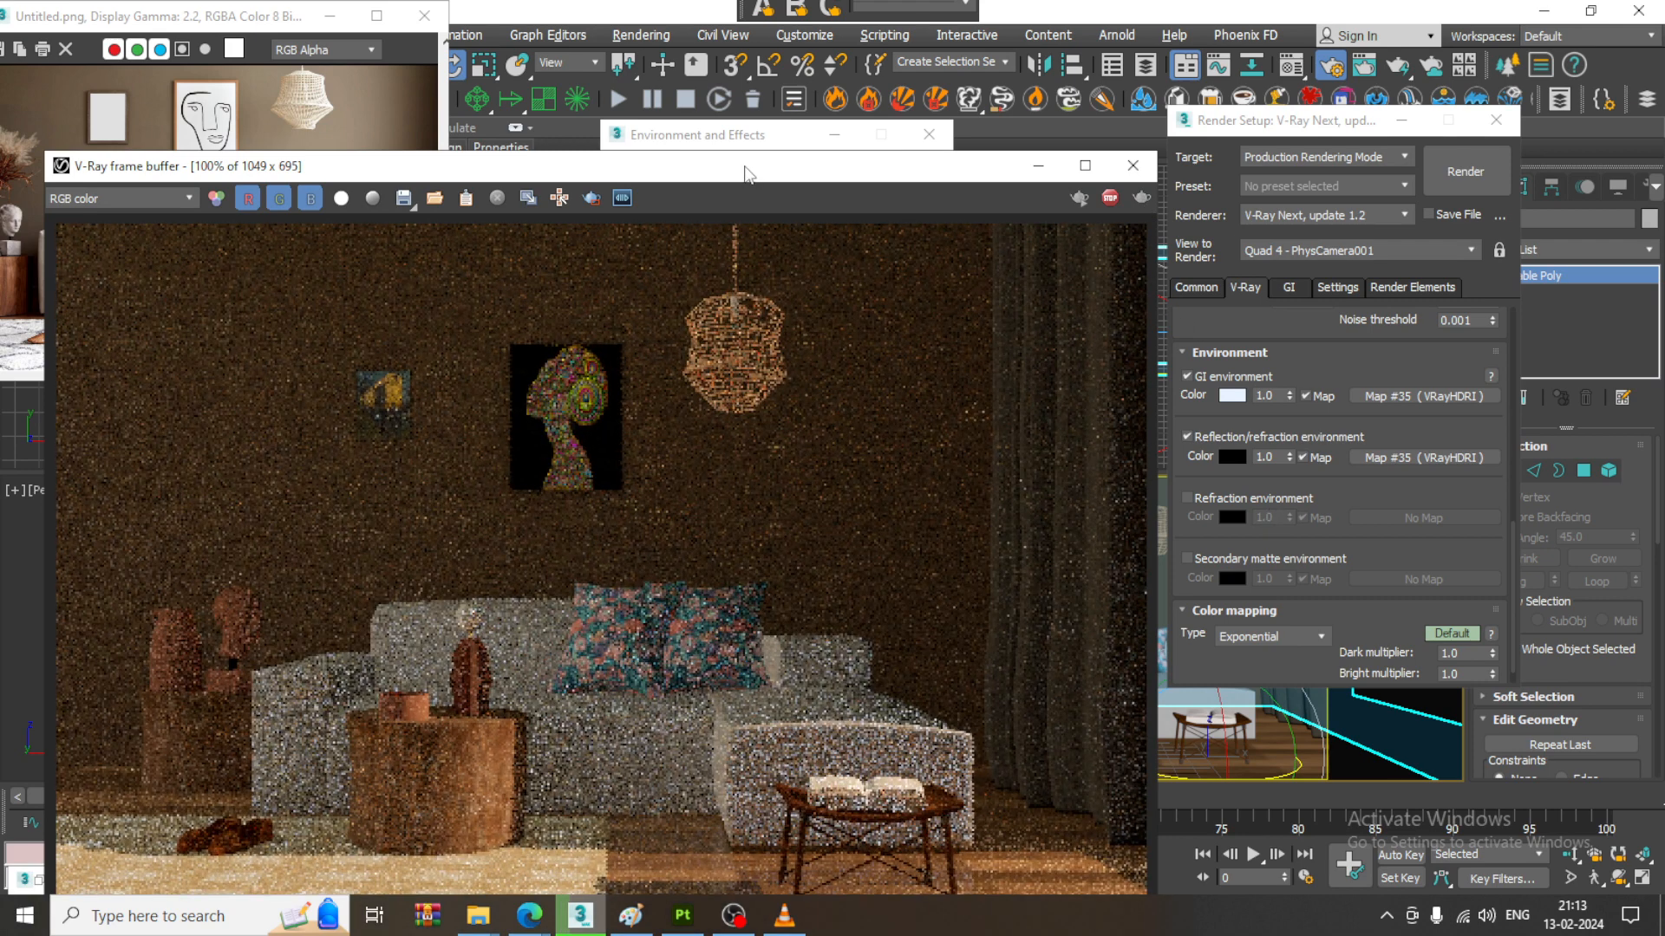
{"action": "left_click_drag", "start_coordinate": [746, 173], "coordinate": [732, 45]}
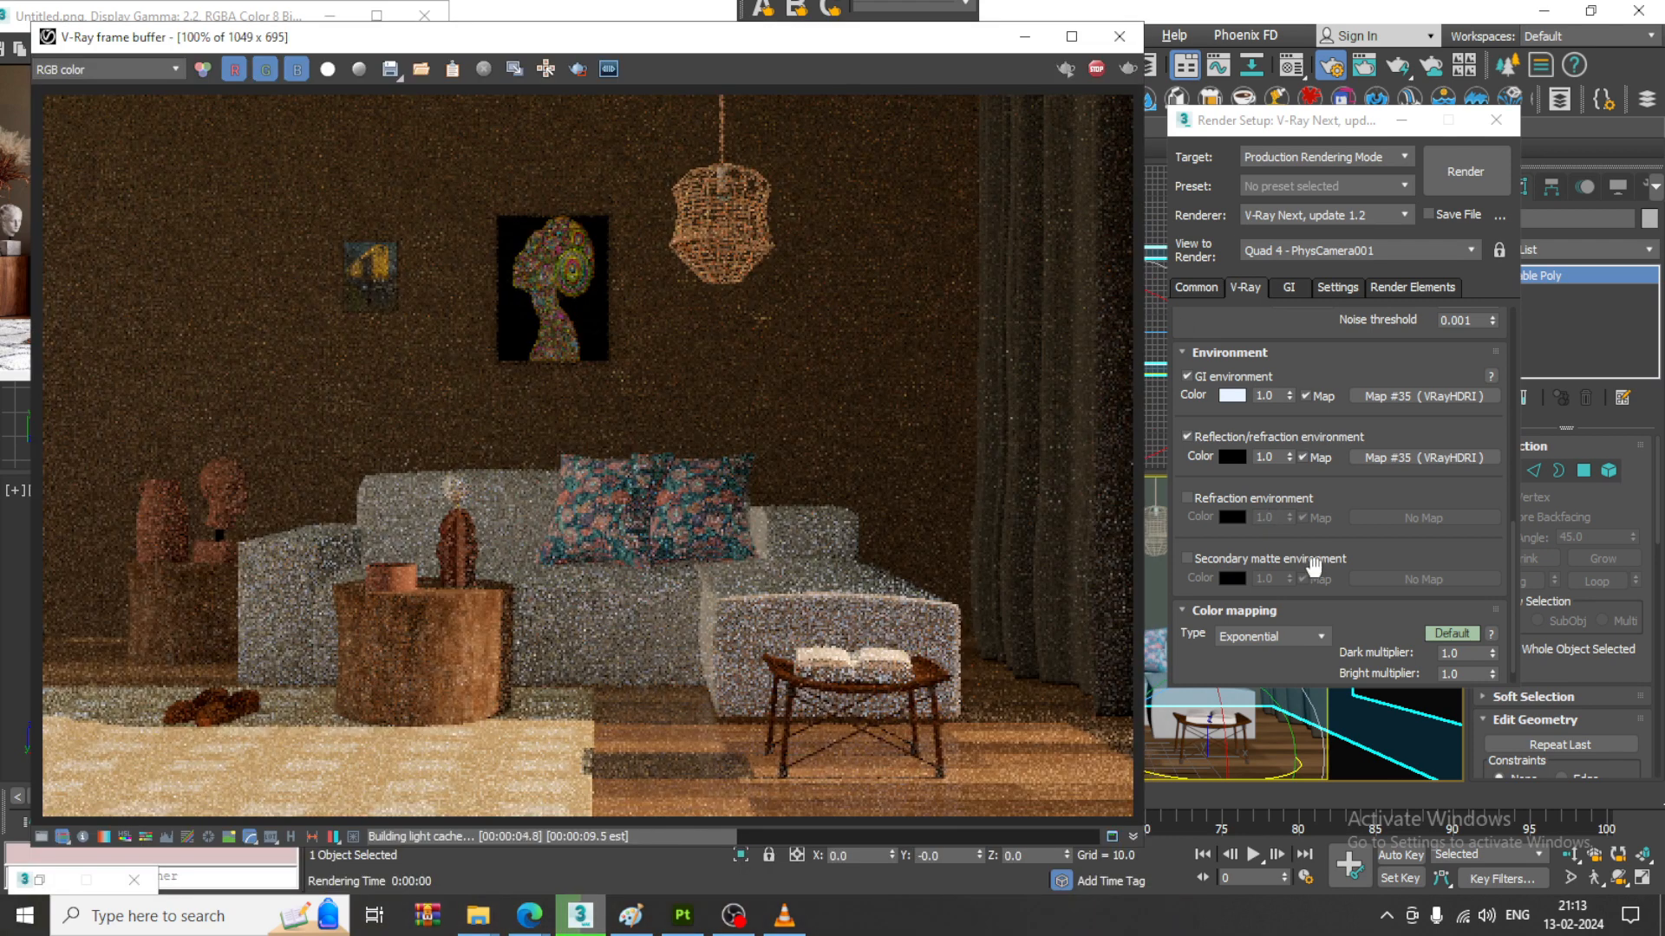
- Clear the HDRI maps from the reflection/refraction environment and the GI environment
{"action": "right_click", "coordinate": [1432, 464]}
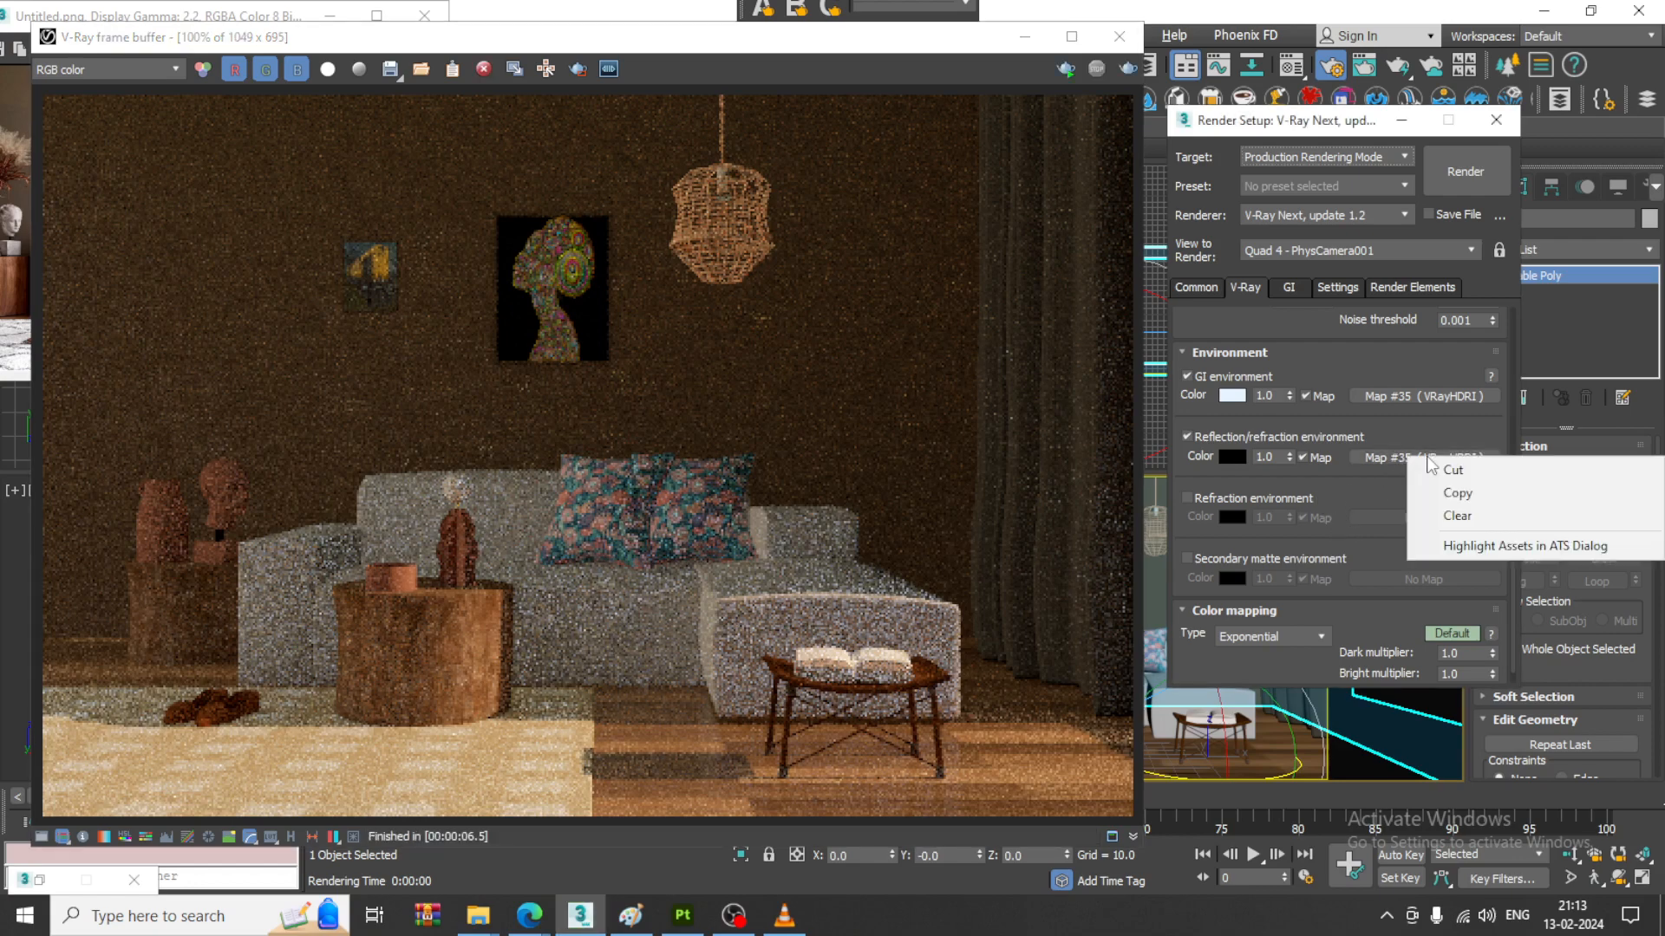
{"action": "left_click", "coordinate": [1465, 517]}
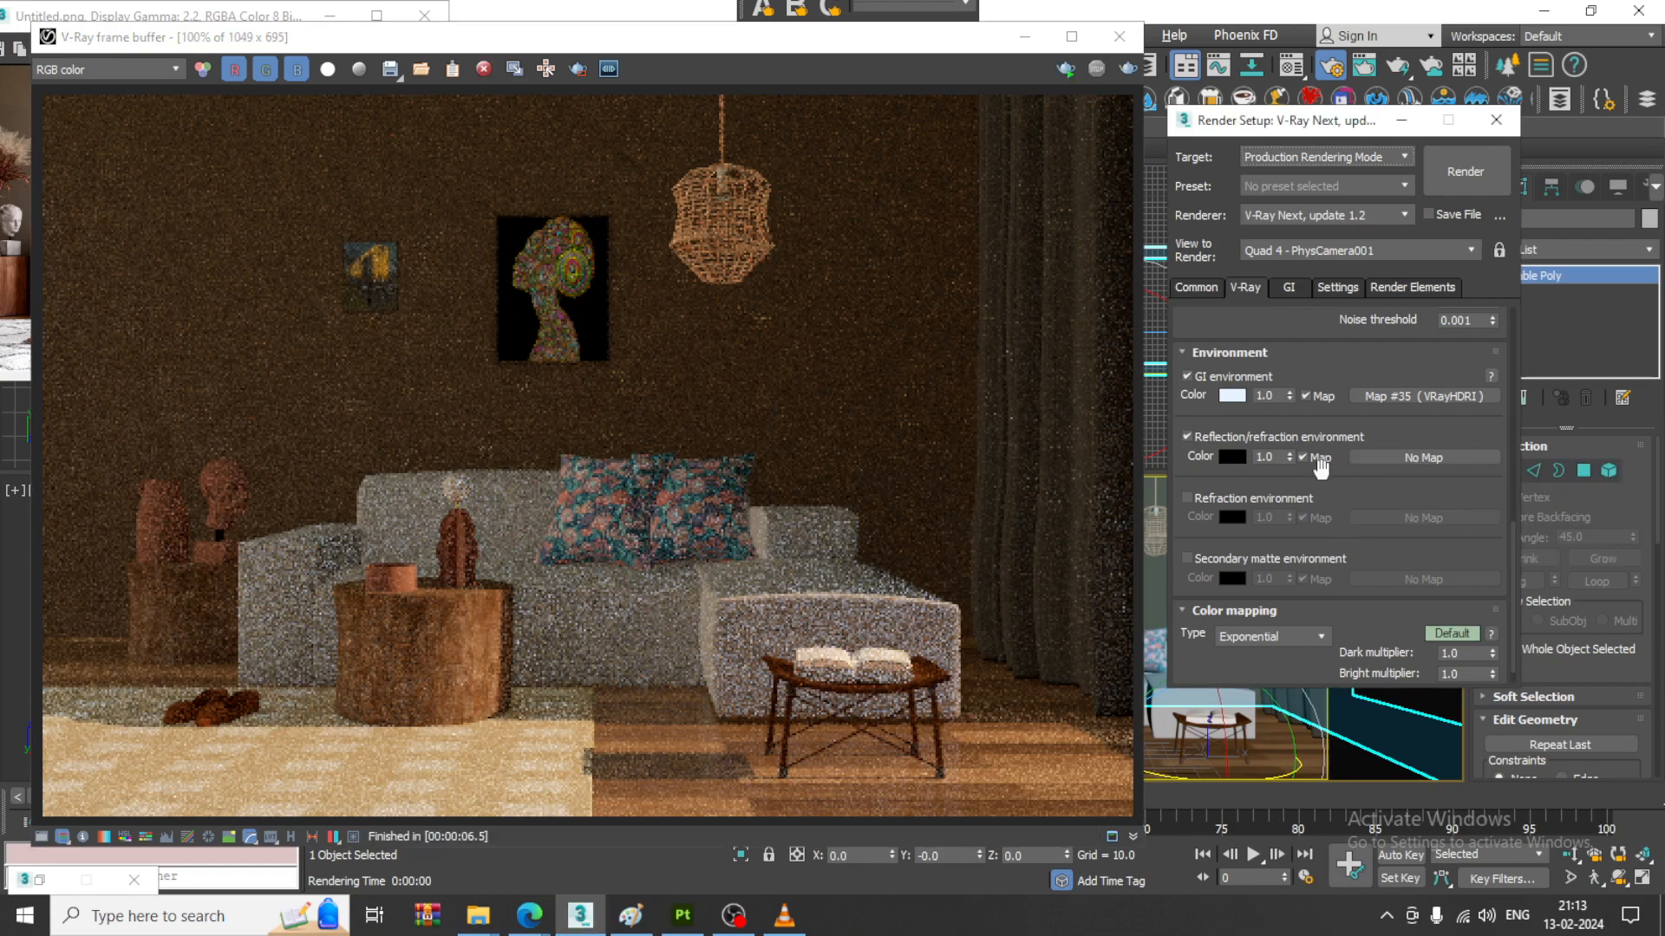
{"action": "right_click", "coordinate": [1421, 409]}
{"action": "left_click", "coordinate": [1449, 461]}
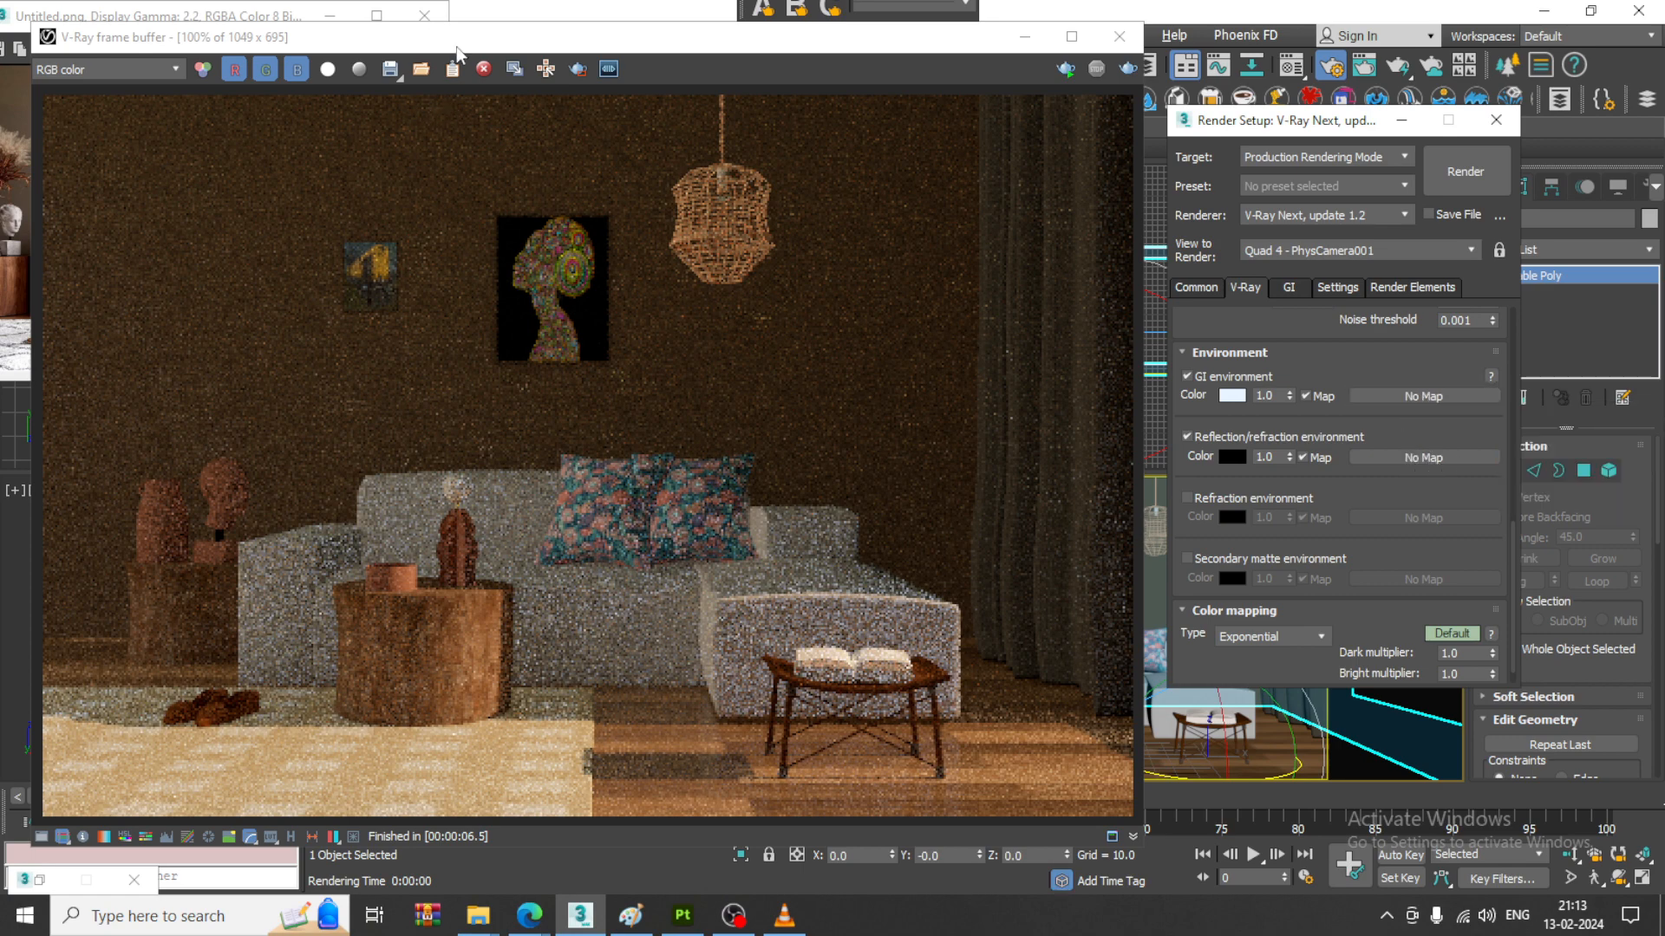
{"action": "left_click_drag", "start_coordinate": [457, 51], "coordinate": [582, 344]}
{"action": "left_click", "coordinate": [797, 179]}
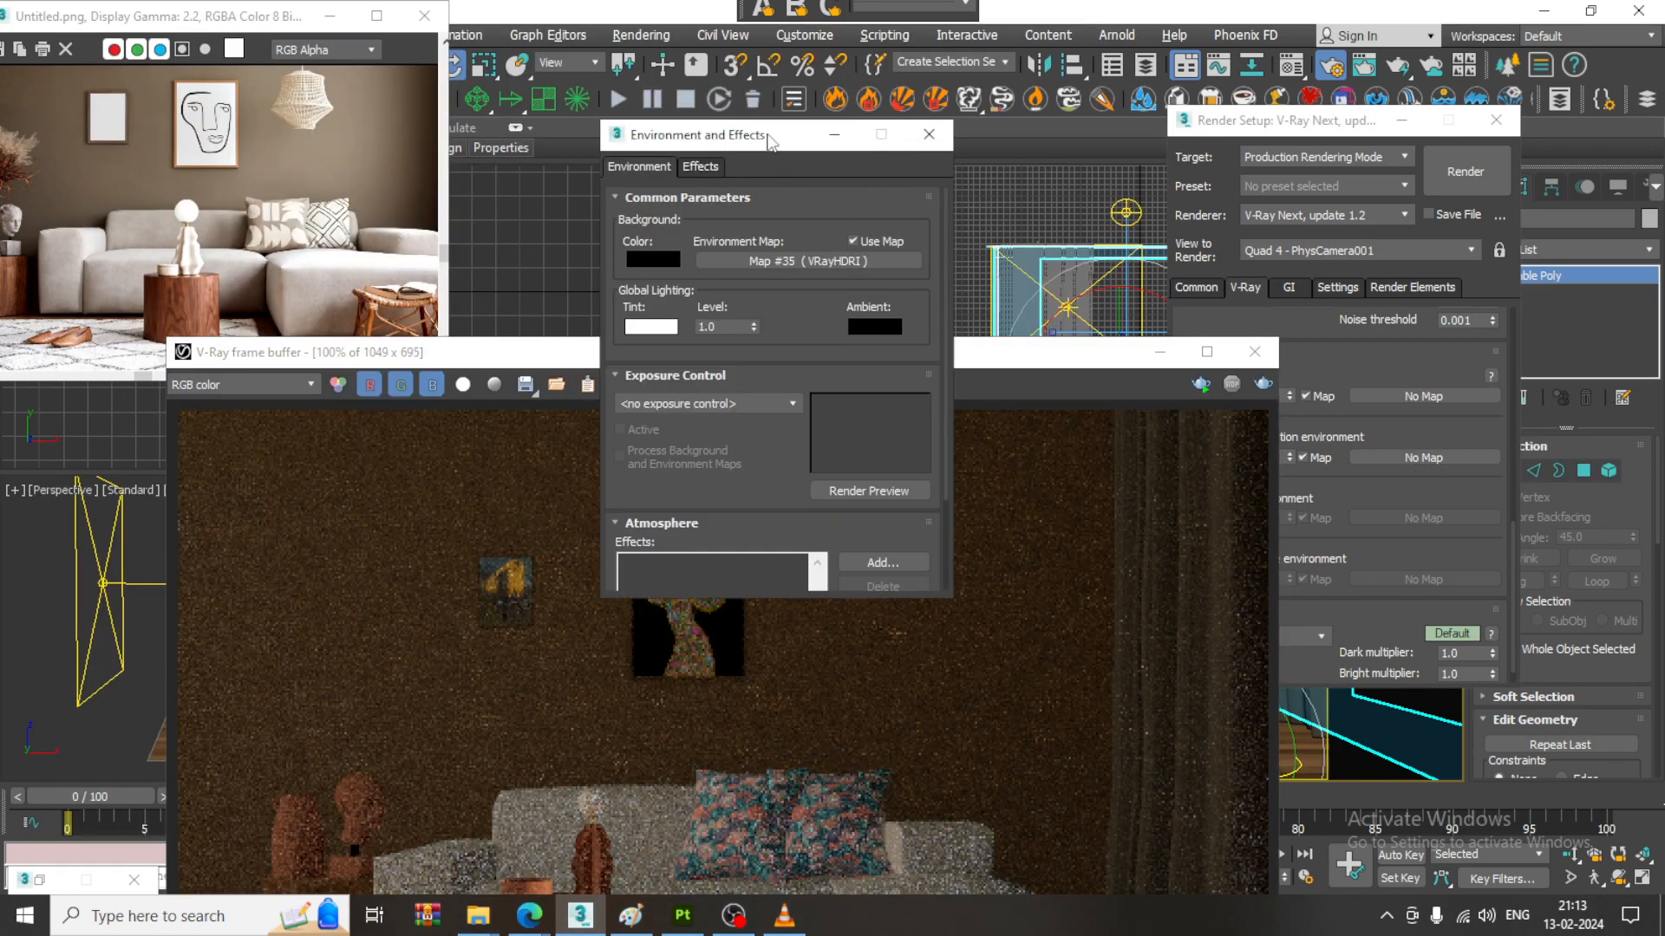
{"action": "left_click", "coordinate": [822, 262]}
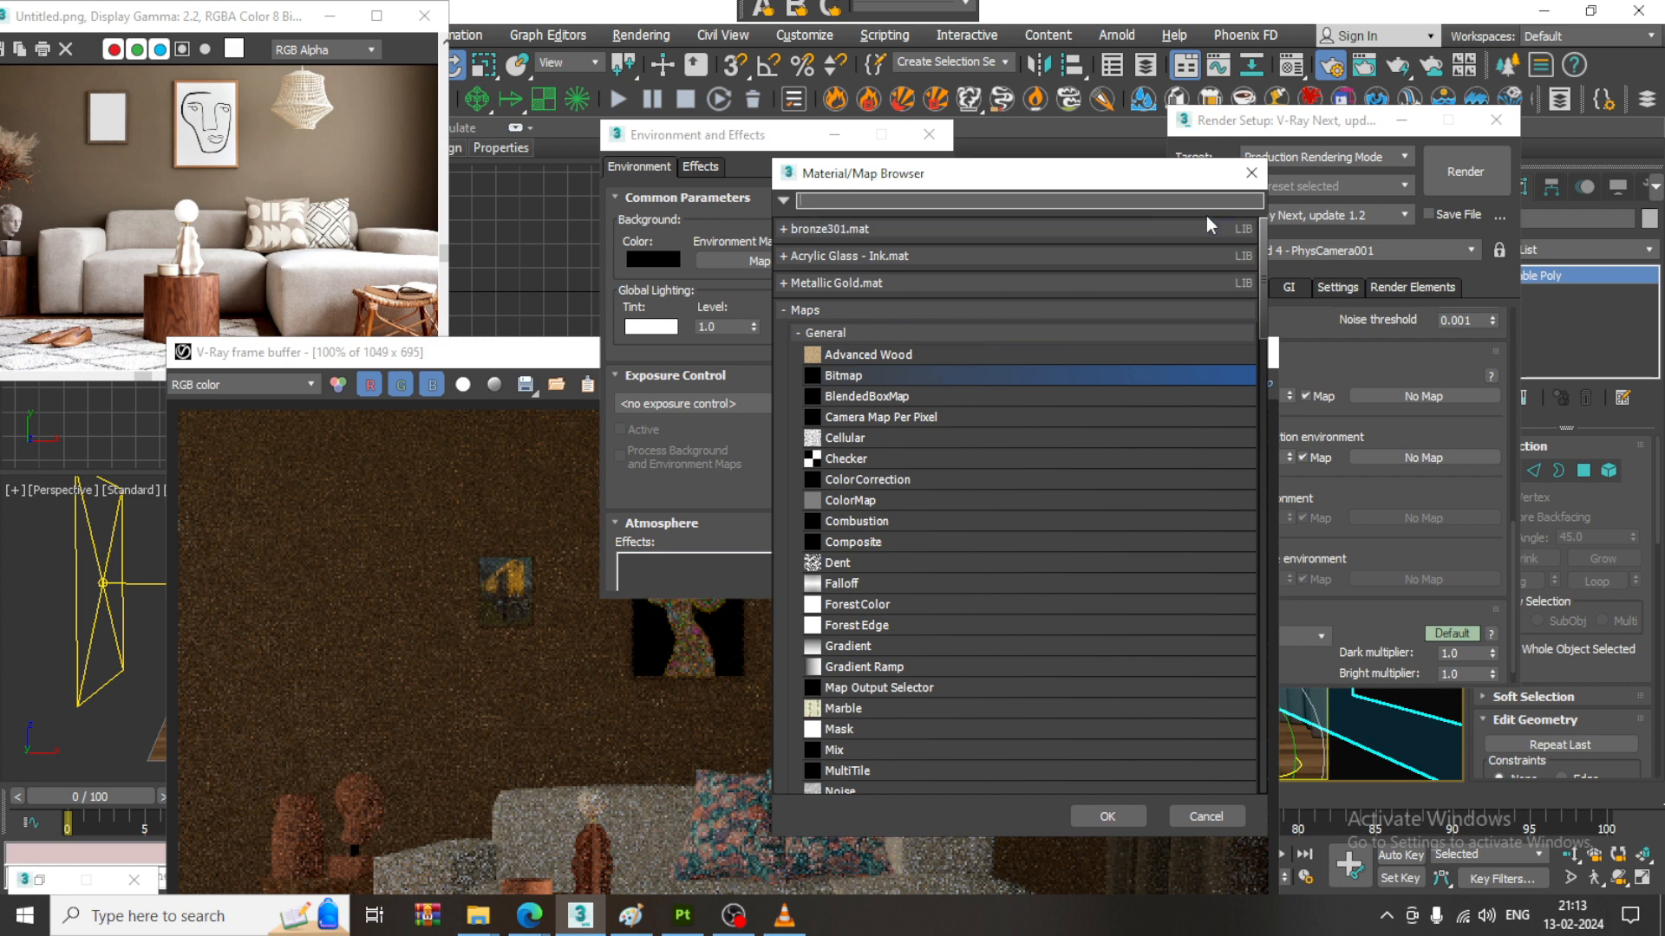
{"action": "left_click", "coordinate": [1259, 172]}
- Load dam_wall_4k.exr from Downloads as the VRayHDRI map's bitmap and turn on its ground projection
{"action": "key", "text": "m"}
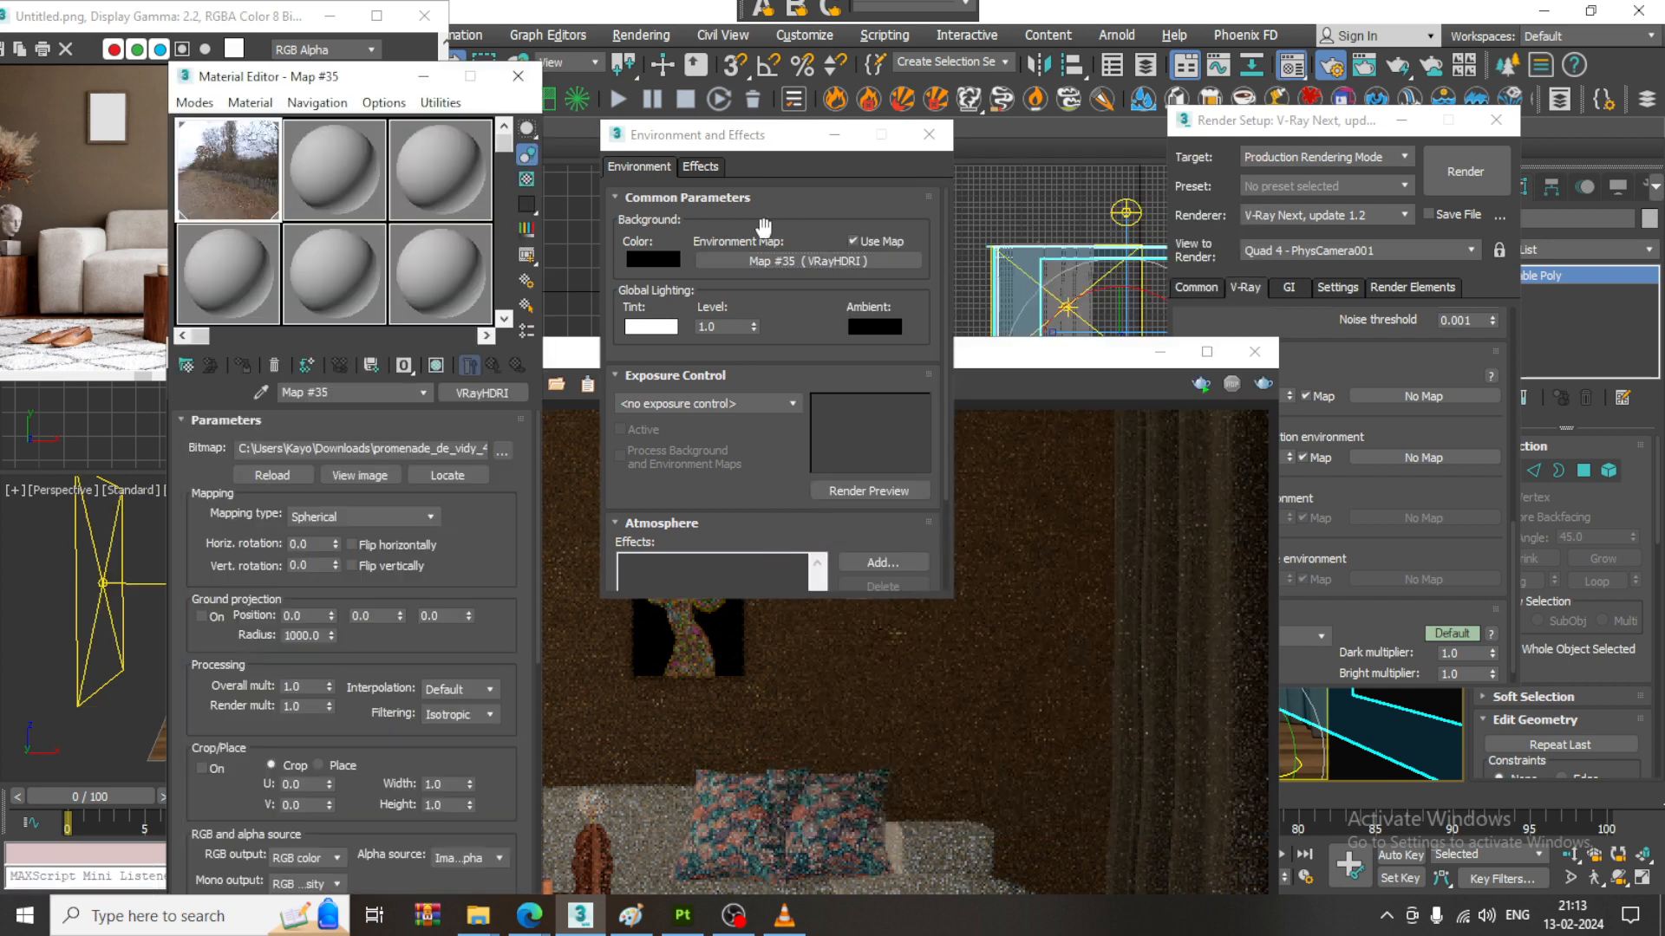
{"action": "left_click", "coordinate": [503, 452]}
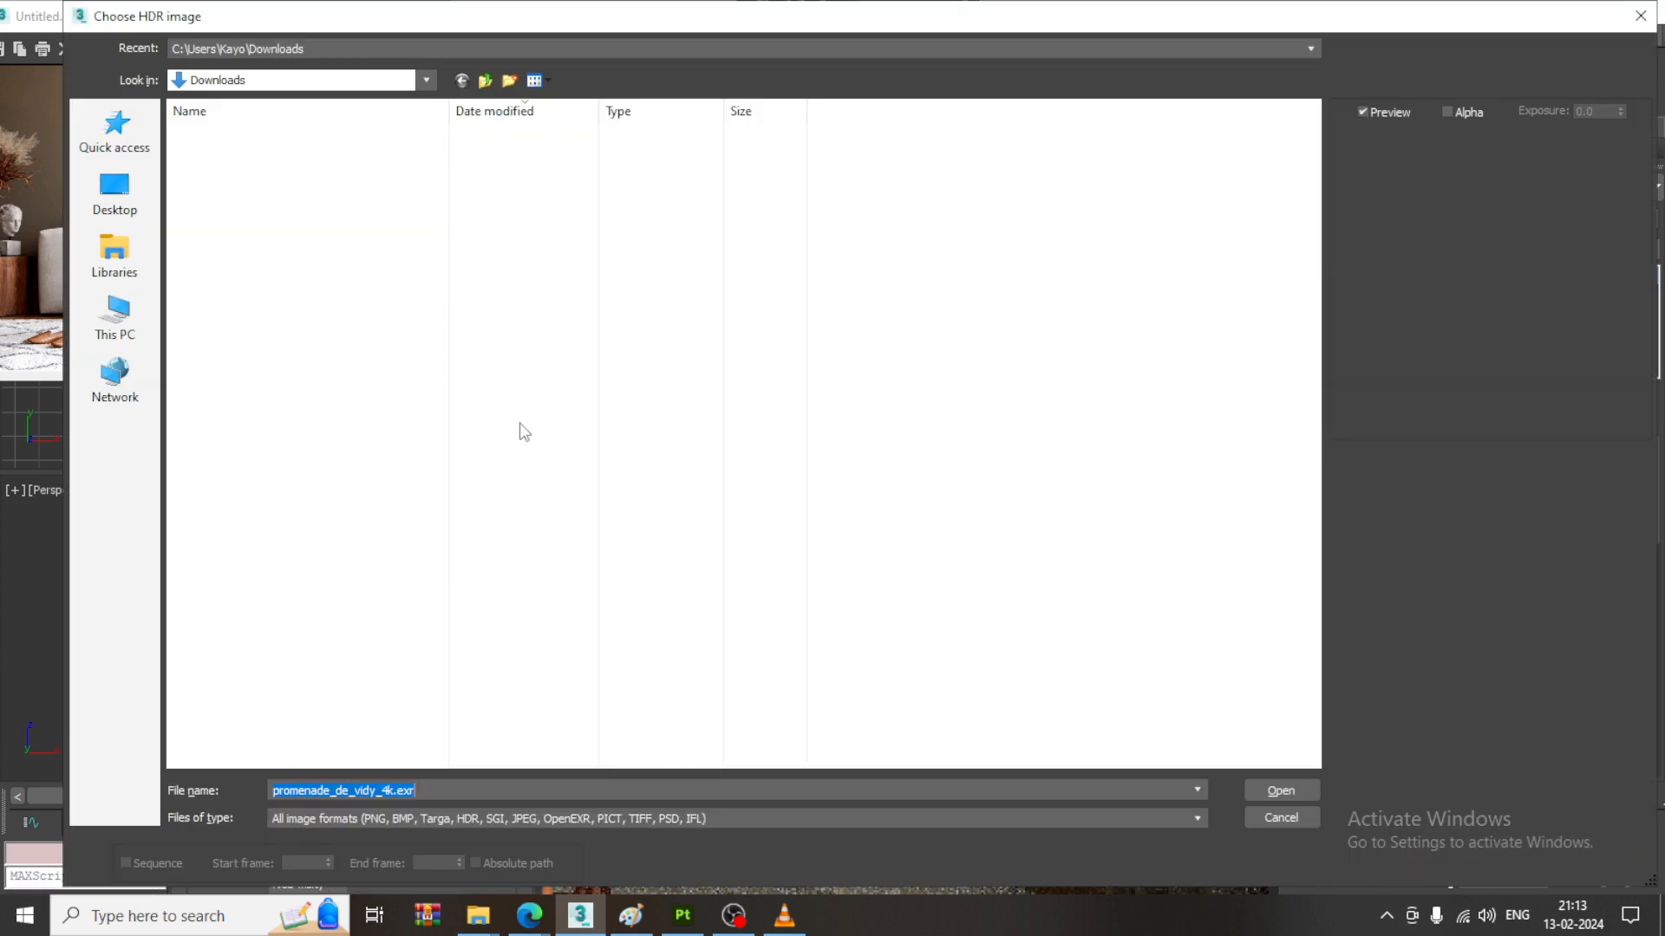
{"action": "scroll", "coordinate": [412, 601], "scroll_direction": "down", "scroll_amount": 10}
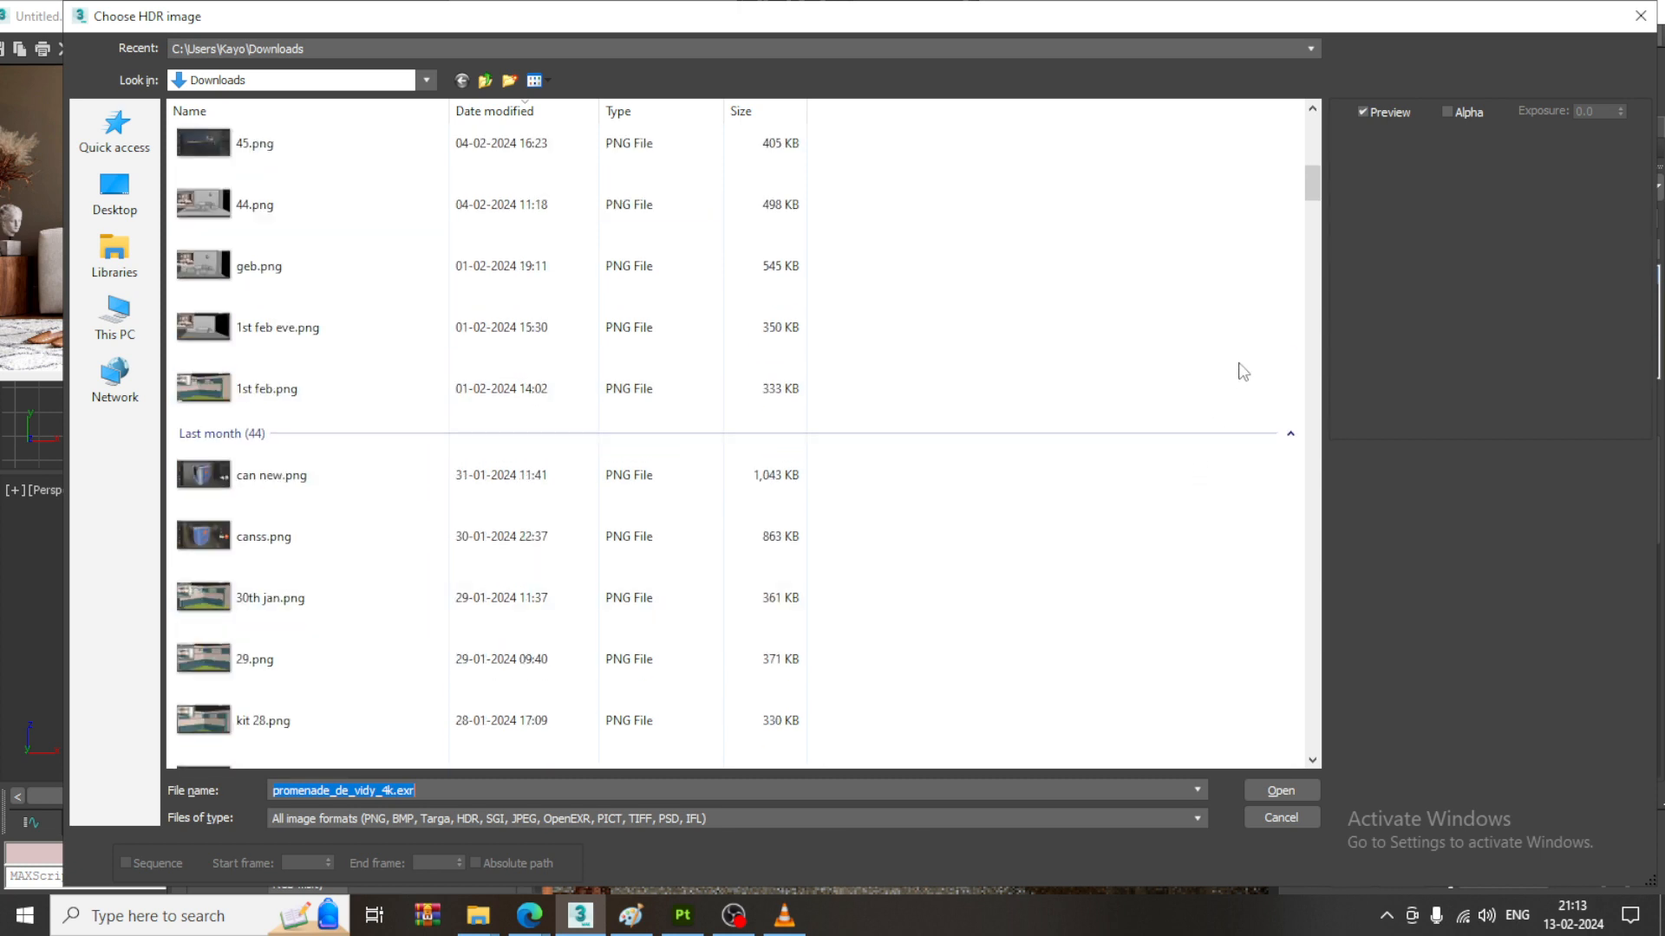
{"action": "left_click_drag", "start_coordinate": [1309, 194], "coordinate": [1318, 460]}
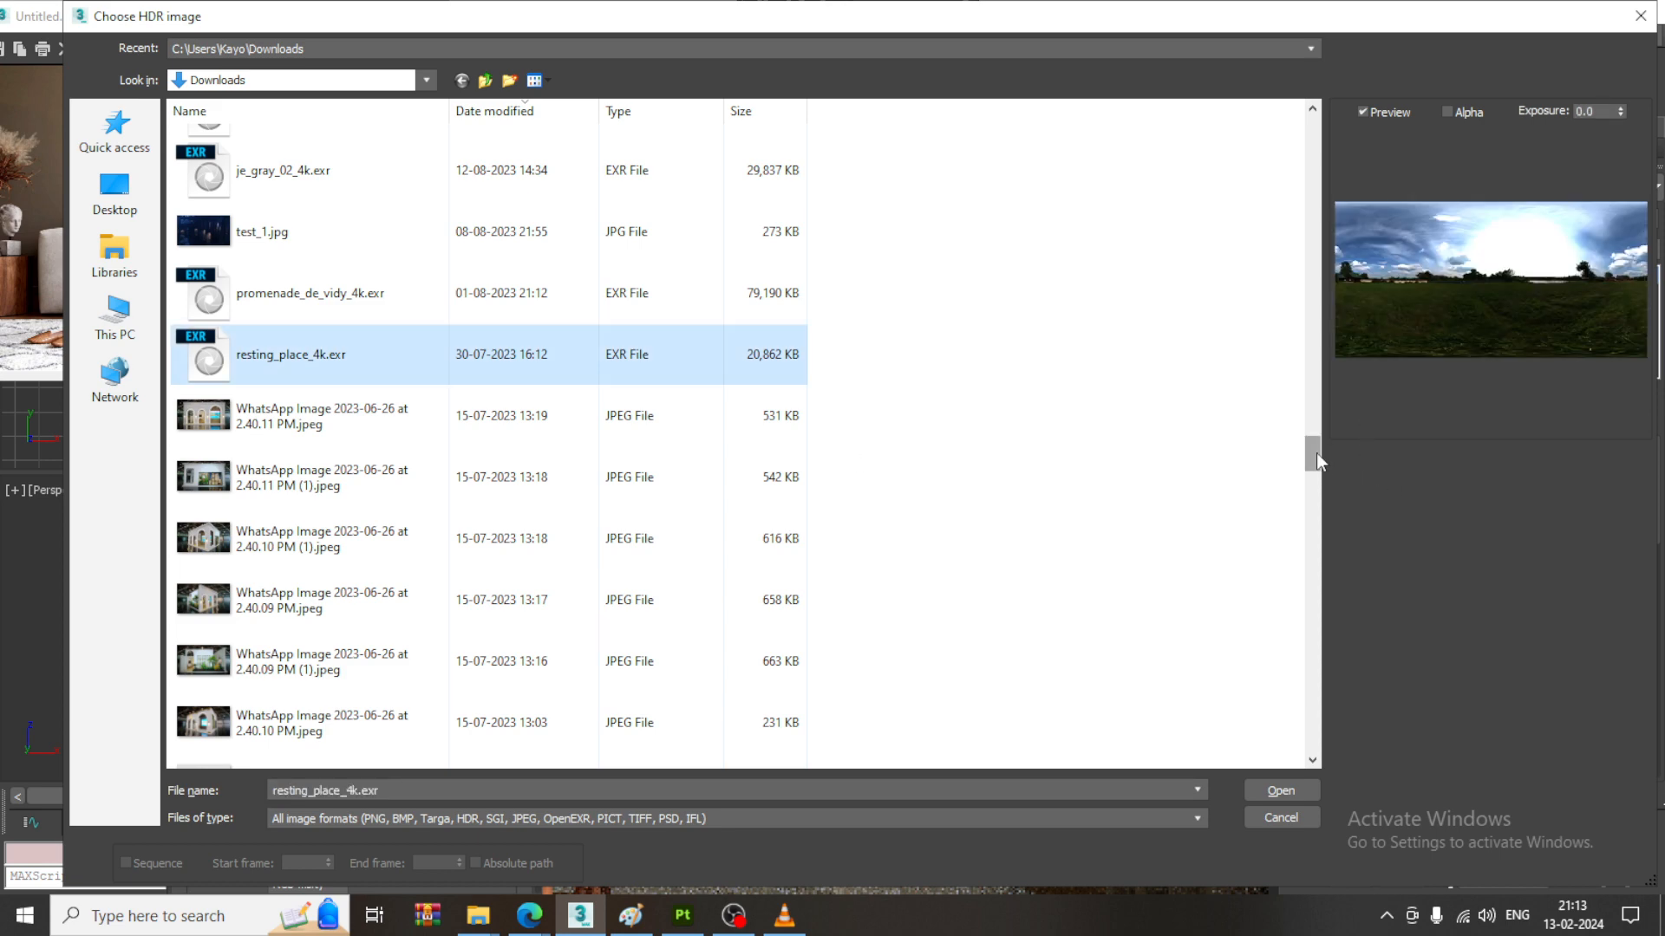
{"action": "left_click_drag", "start_coordinate": [1316, 455], "coordinate": [1323, 555]}
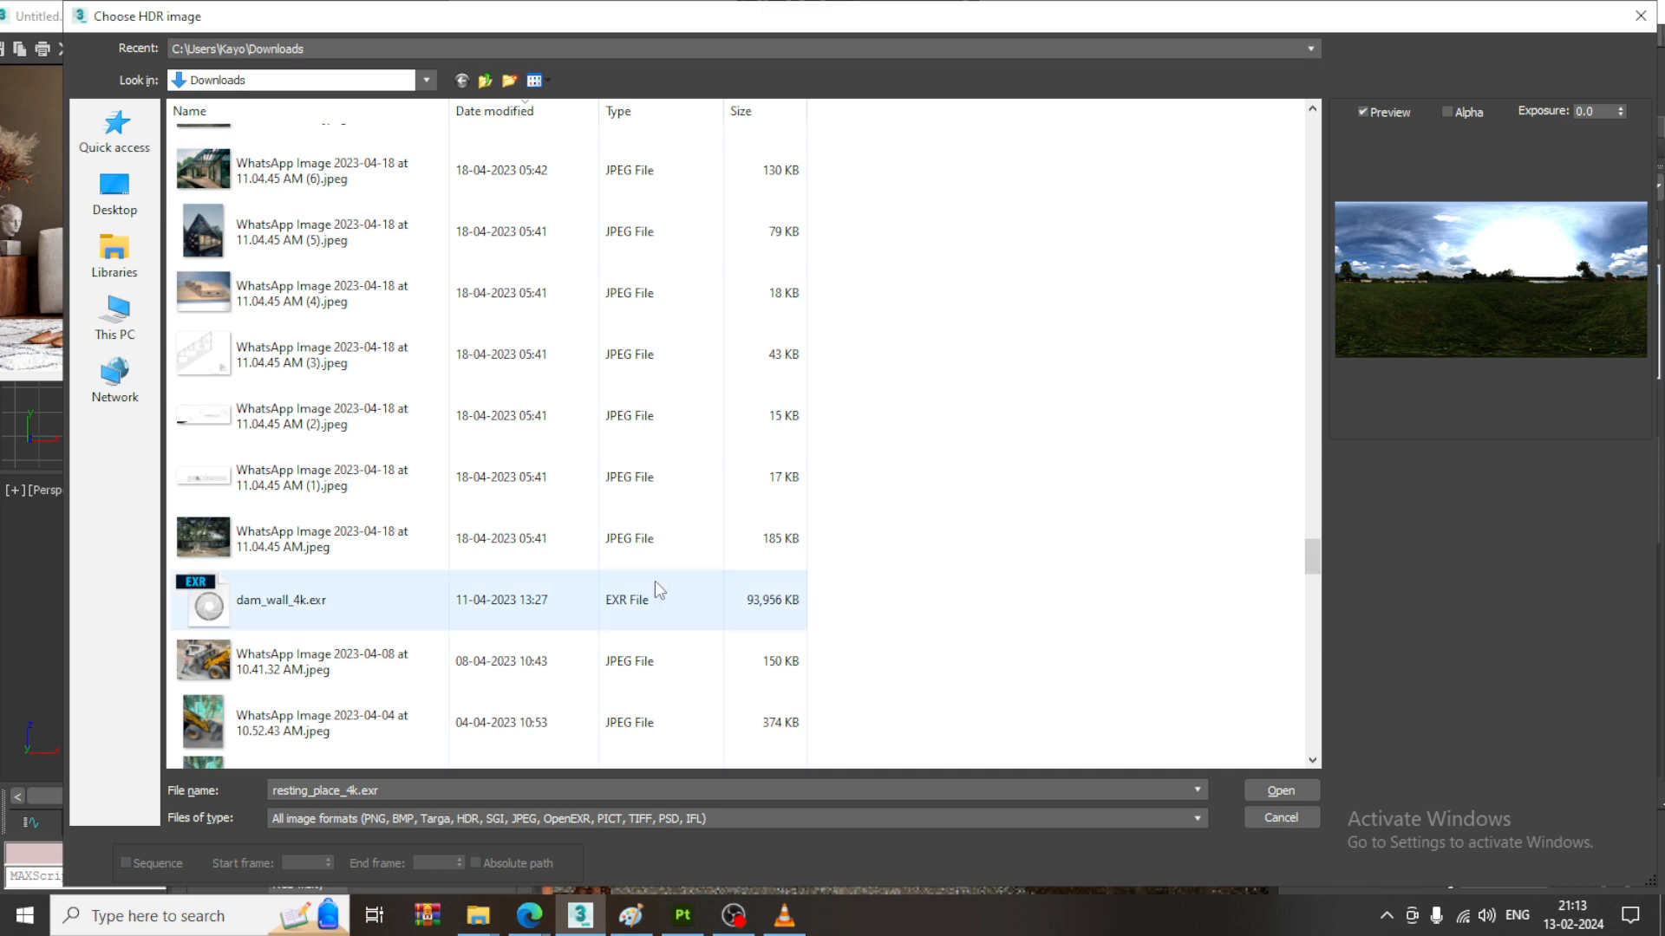
{"action": "left_click", "coordinate": [344, 616]}
{"action": "double_click", "coordinate": [344, 616]}
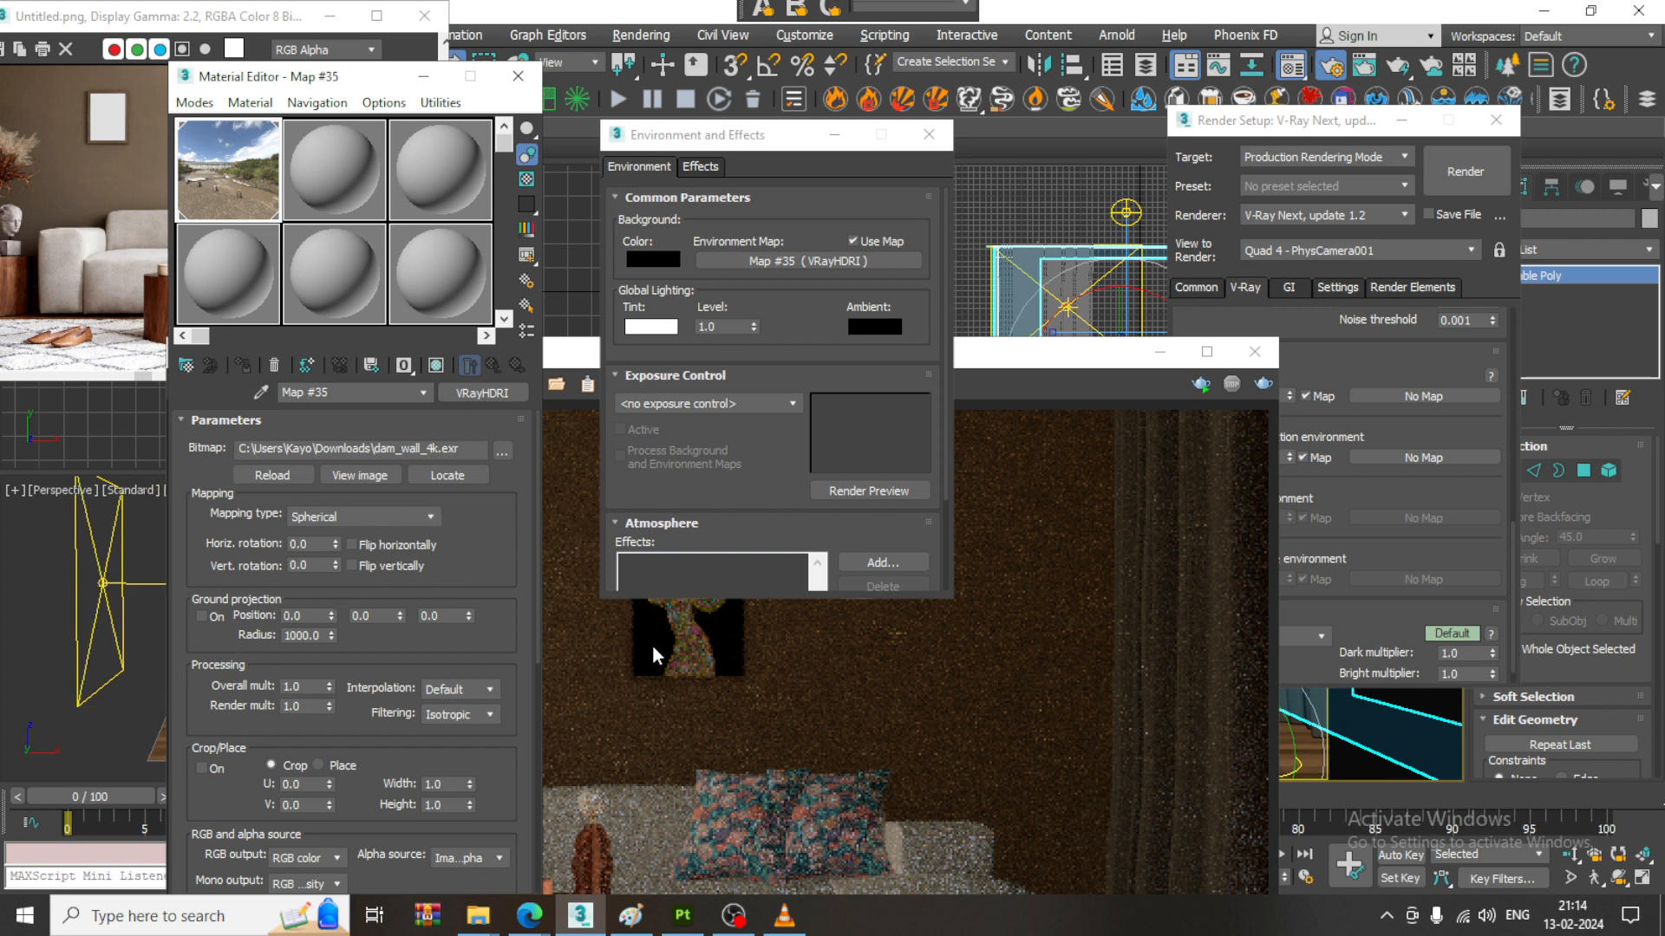
{"action": "left_click", "coordinate": [203, 622]}
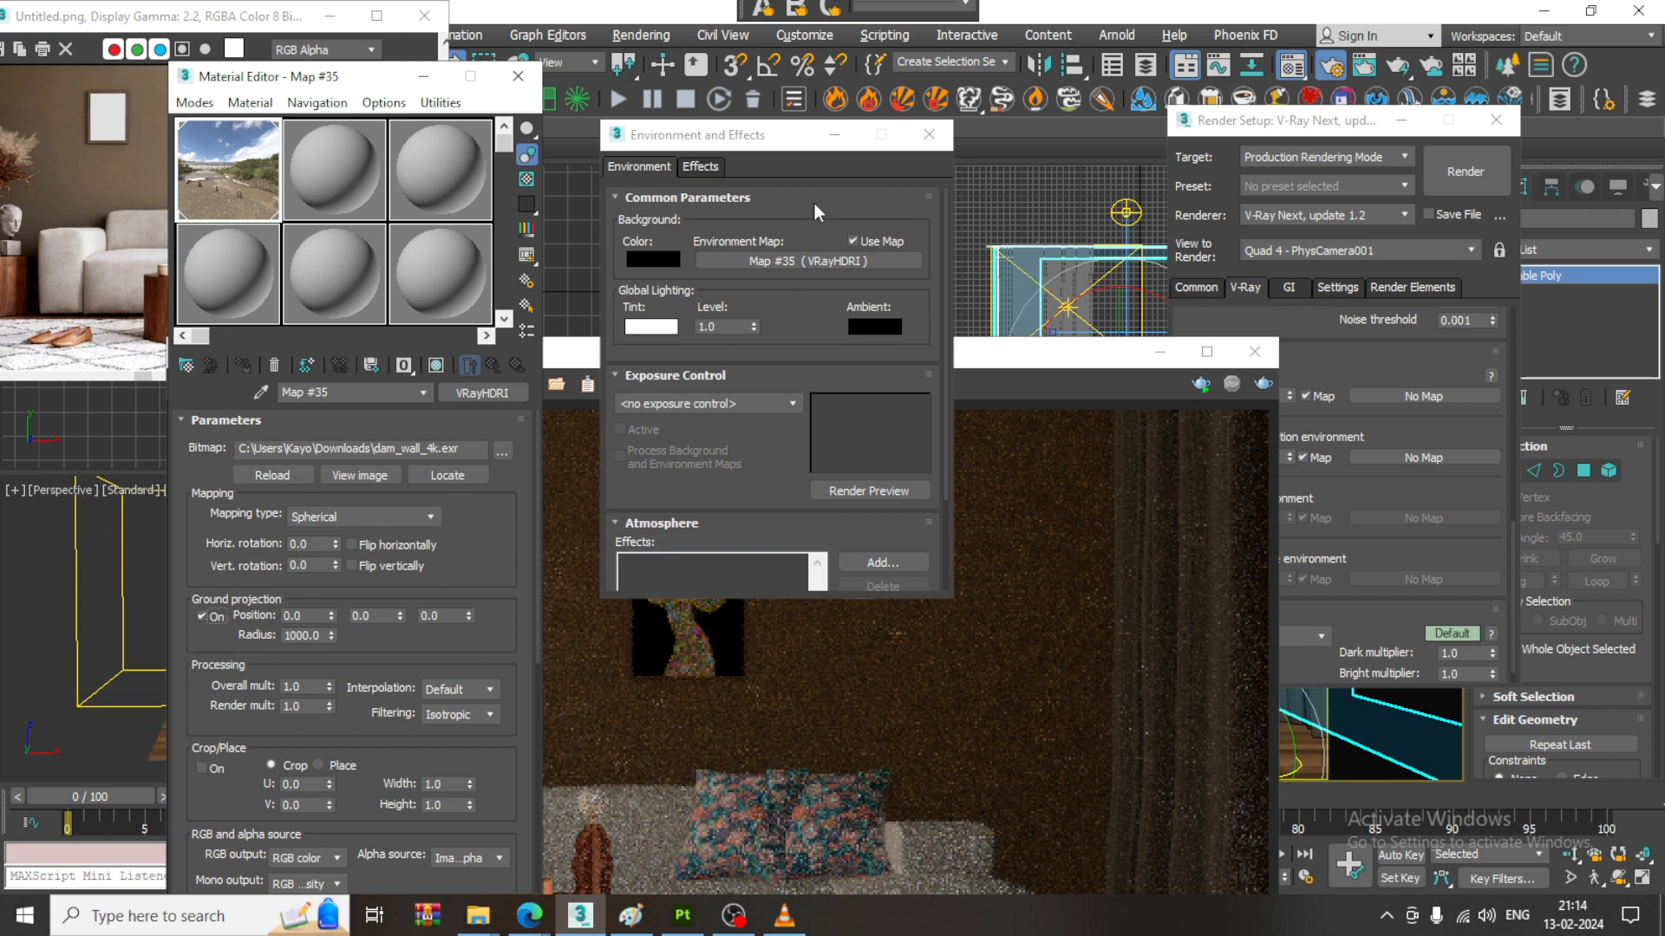
- Assign the dam_wall_4k HDRI map from the first sample slot to V-Ray's GI environment
{"action": "left_click", "coordinate": [834, 135]}
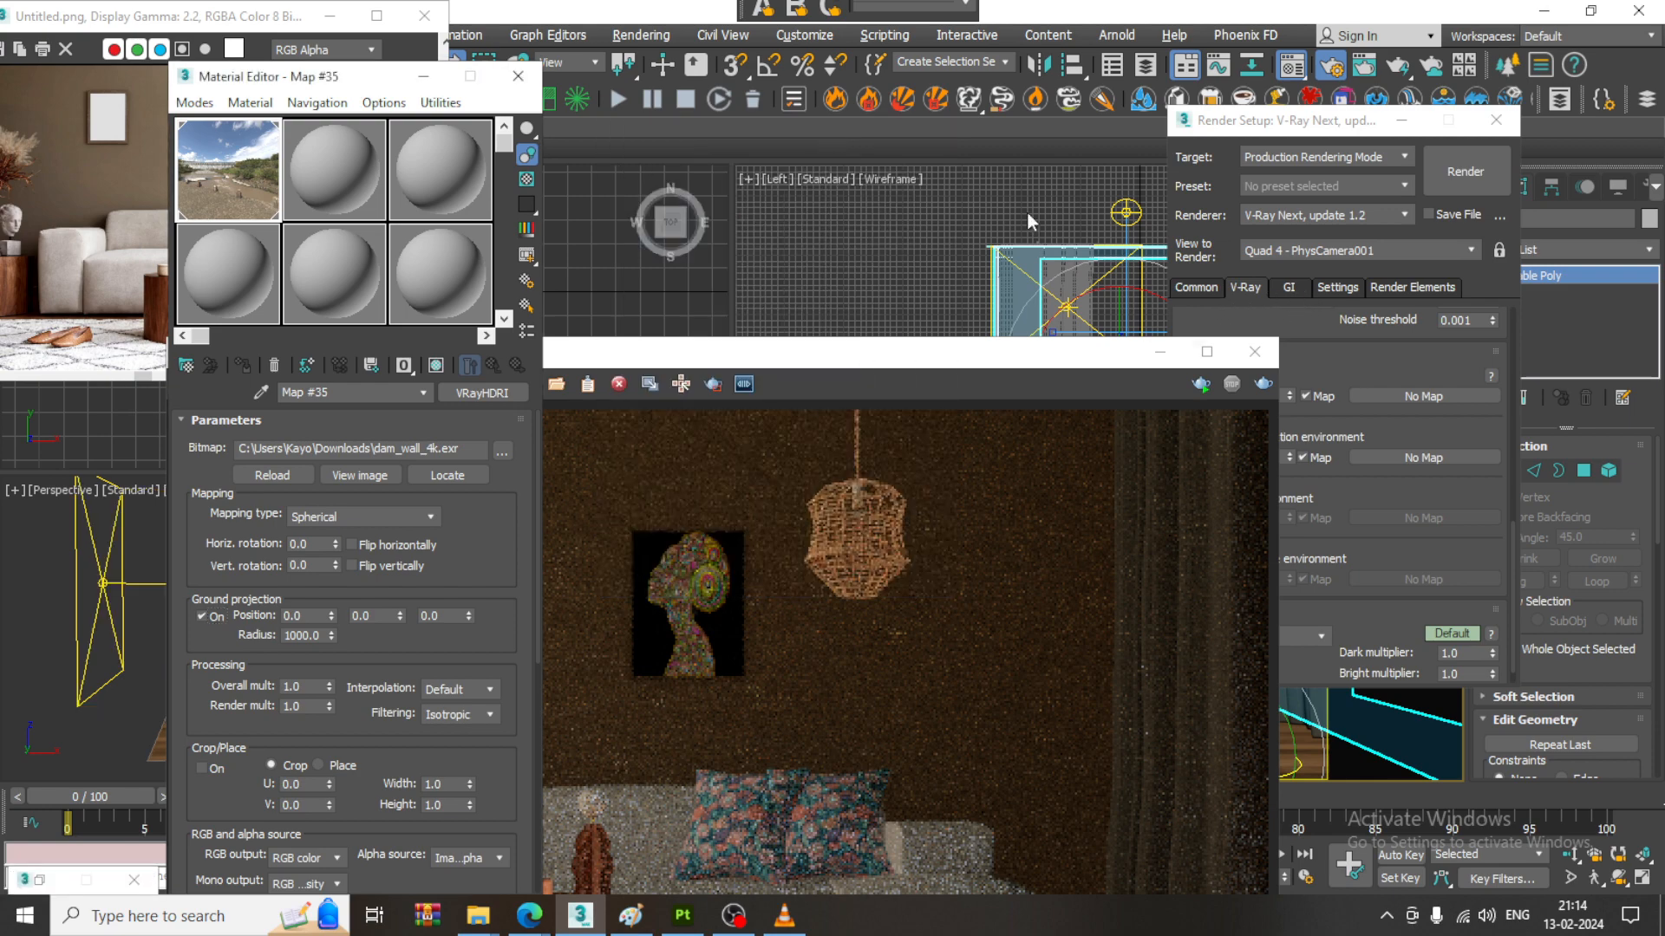
{"action": "left_click_drag", "start_coordinate": [838, 361], "coordinate": [791, 504]}
{"action": "left_click_drag", "start_coordinate": [252, 176], "coordinate": [1437, 400]}
{"action": "left_click", "coordinate": [1313, 472]}
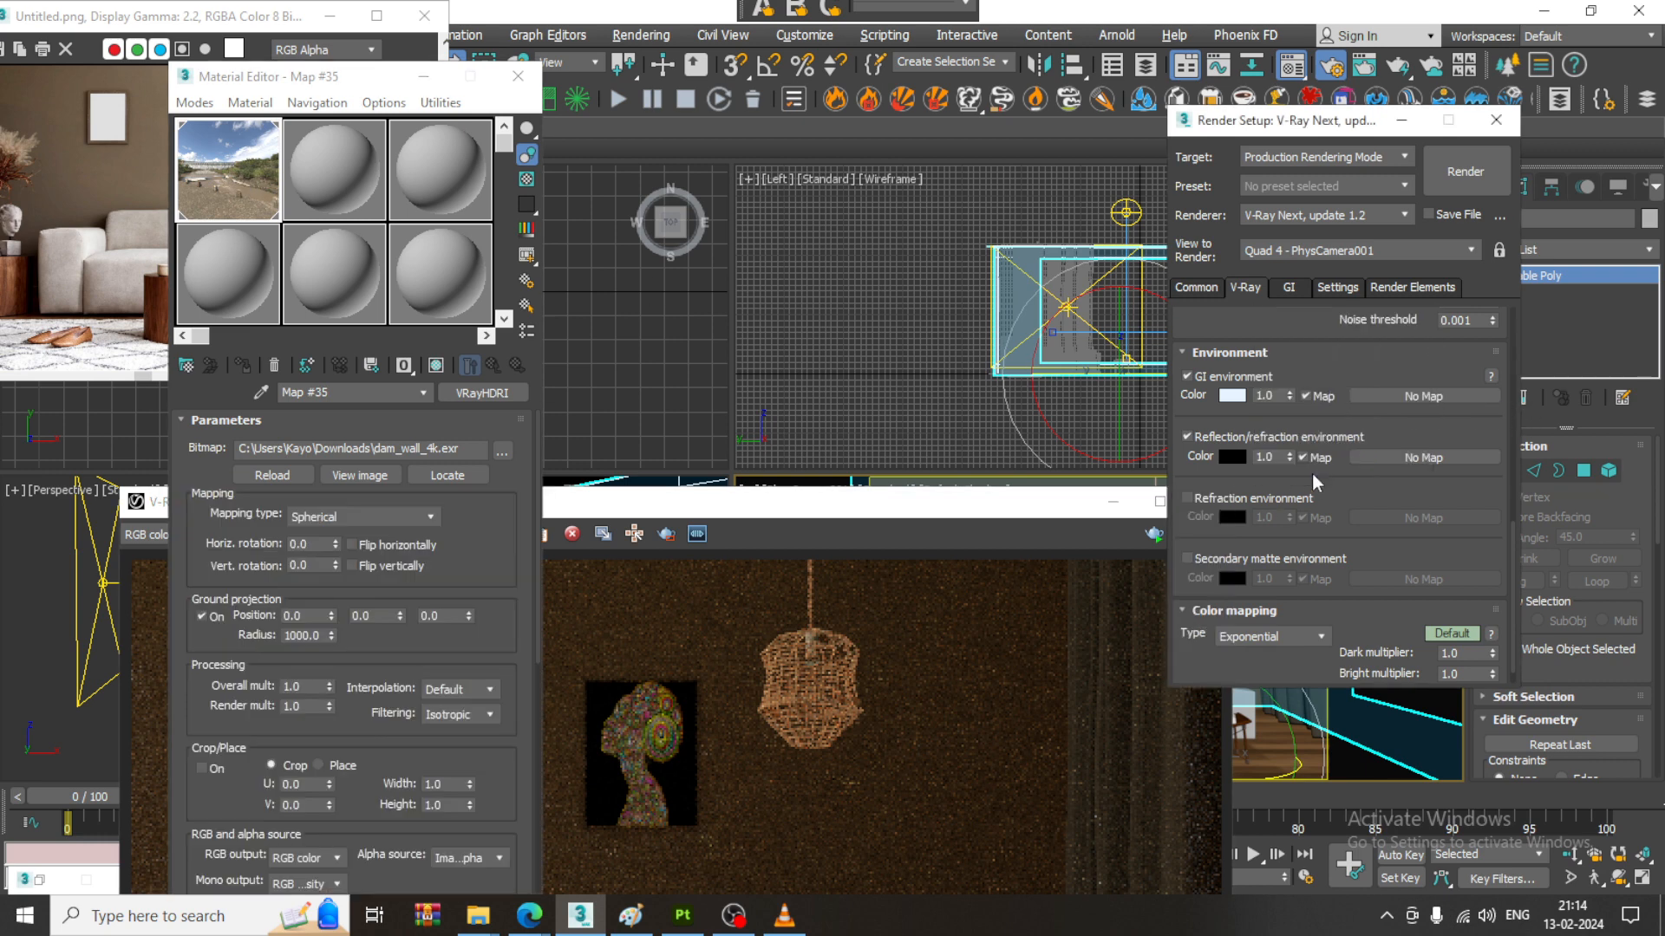
- Clear the scene's environment map and assign the dam_wall_4k HDRI map from the first sample slot as an instance
{"action": "left_click", "coordinate": [640, 36]}
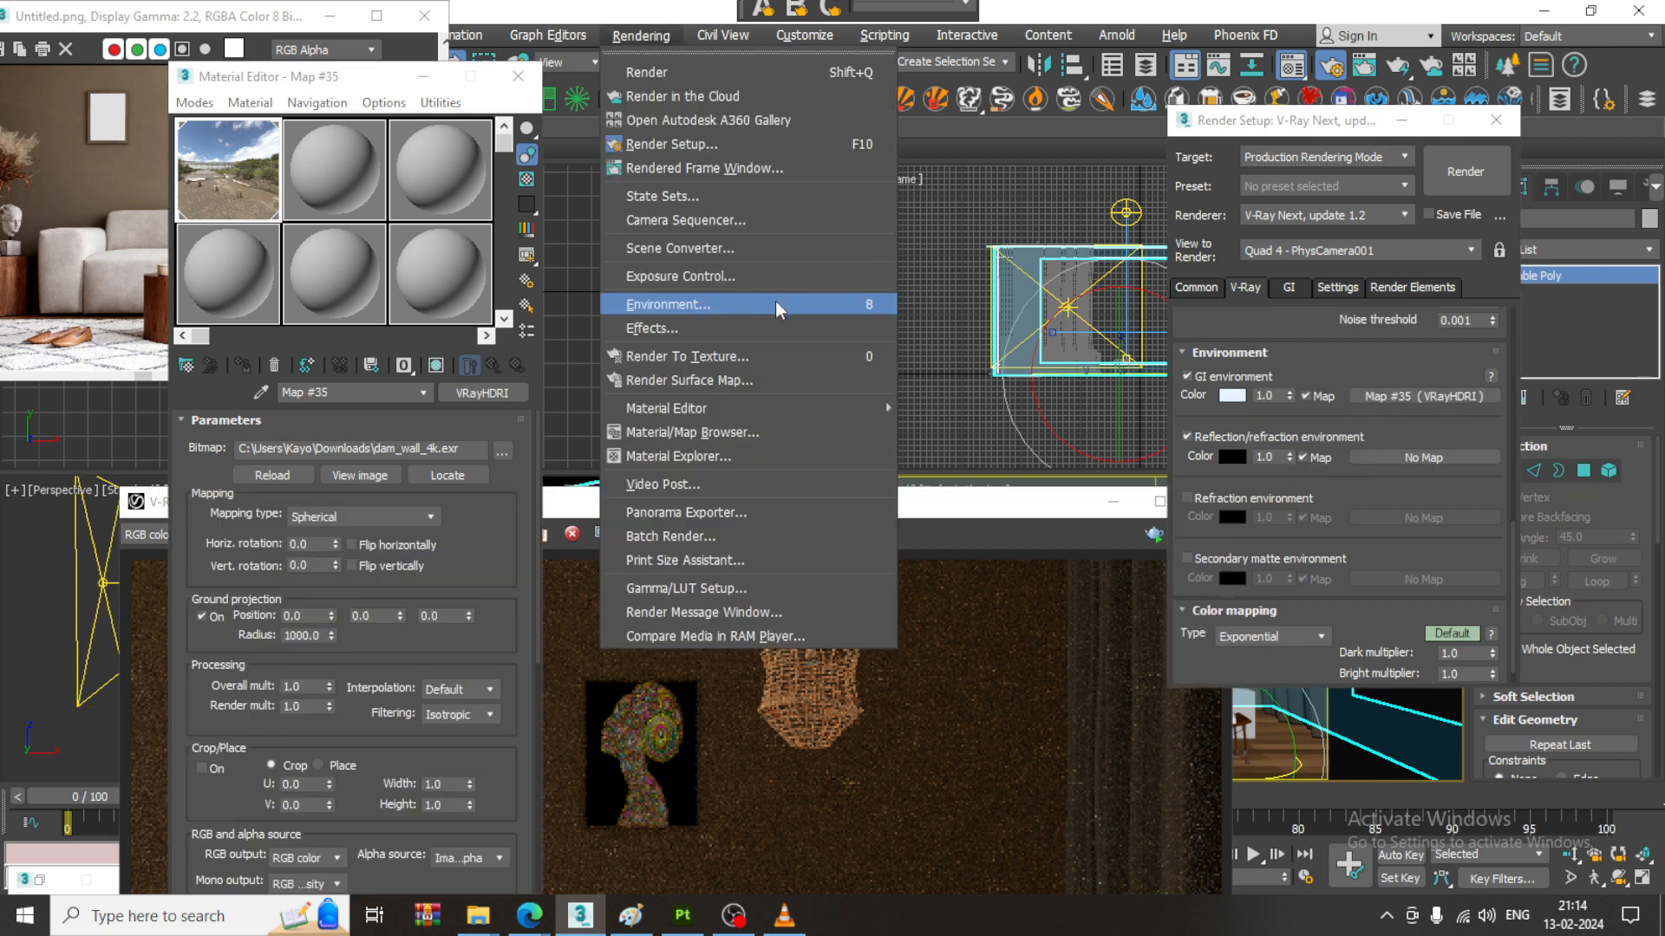
{"action": "left_click", "coordinate": [680, 304]}
{"action": "right_click", "coordinate": [807, 259]}
{"action": "left_click", "coordinate": [857, 319]}
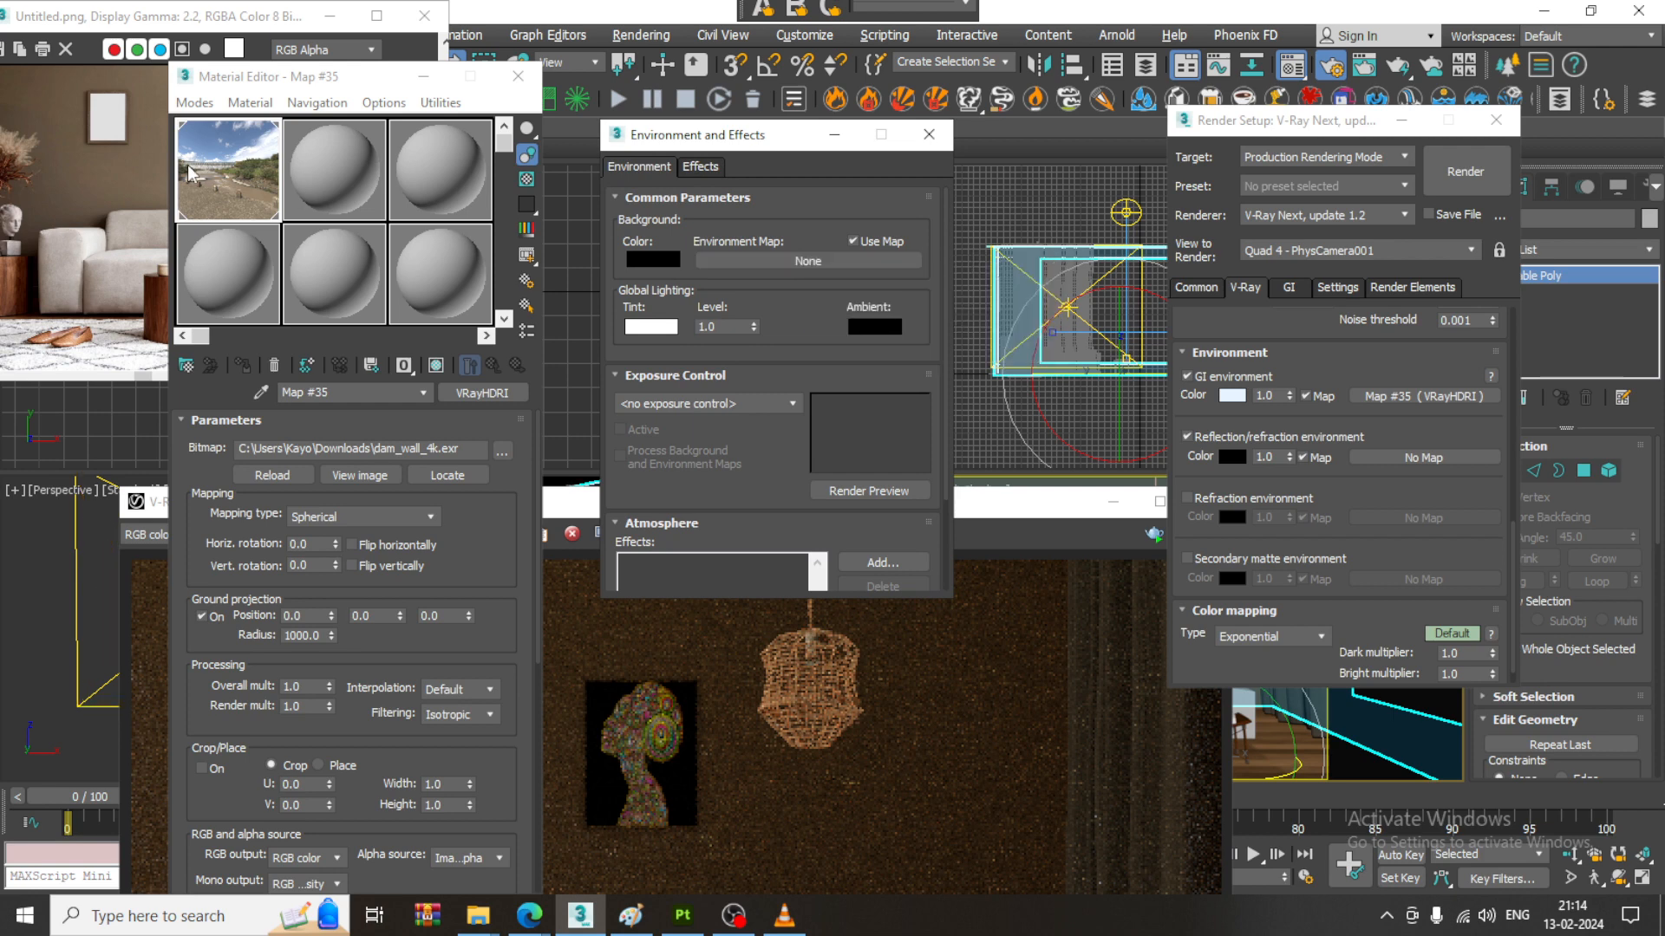
{"action": "left_click_drag", "start_coordinate": [228, 177], "coordinate": [808, 261]}
{"action": "left_click", "coordinate": [731, 431]}
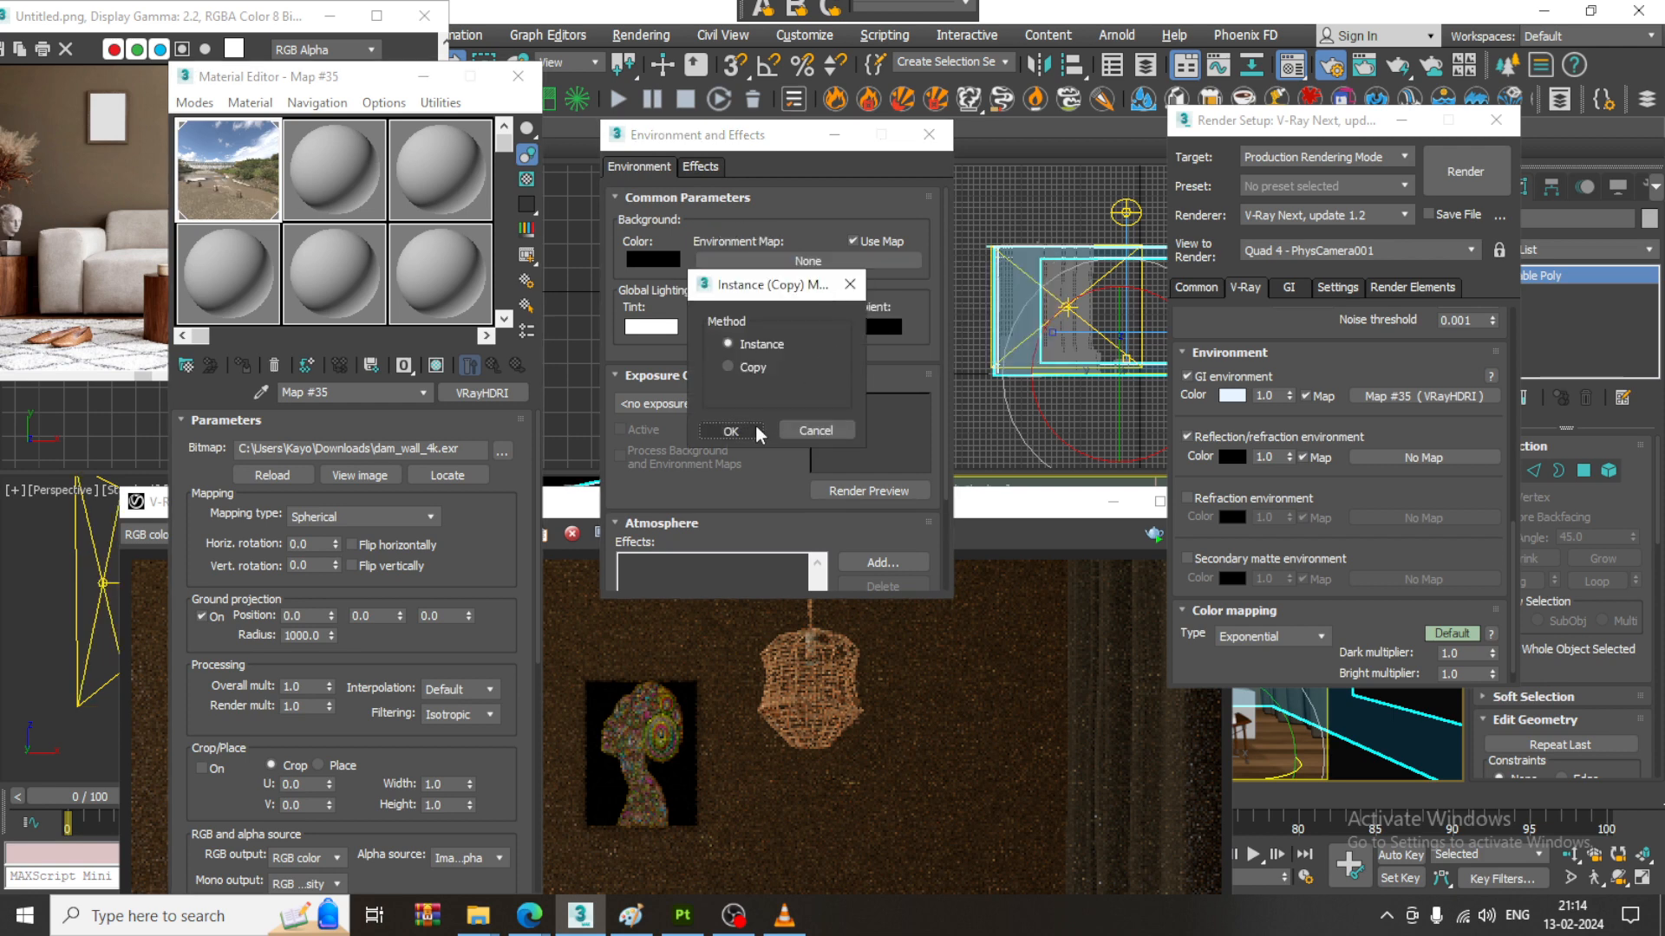
- Run a test render with the dam_wall_4k environment, and put away the frame buffer and the environment settings
{"action": "left_click", "coordinate": [124, 515]}
{"action": "left_click_drag", "start_coordinate": [997, 504], "coordinate": [970, 98]}
{"action": "left_click", "coordinate": [1188, 127]}
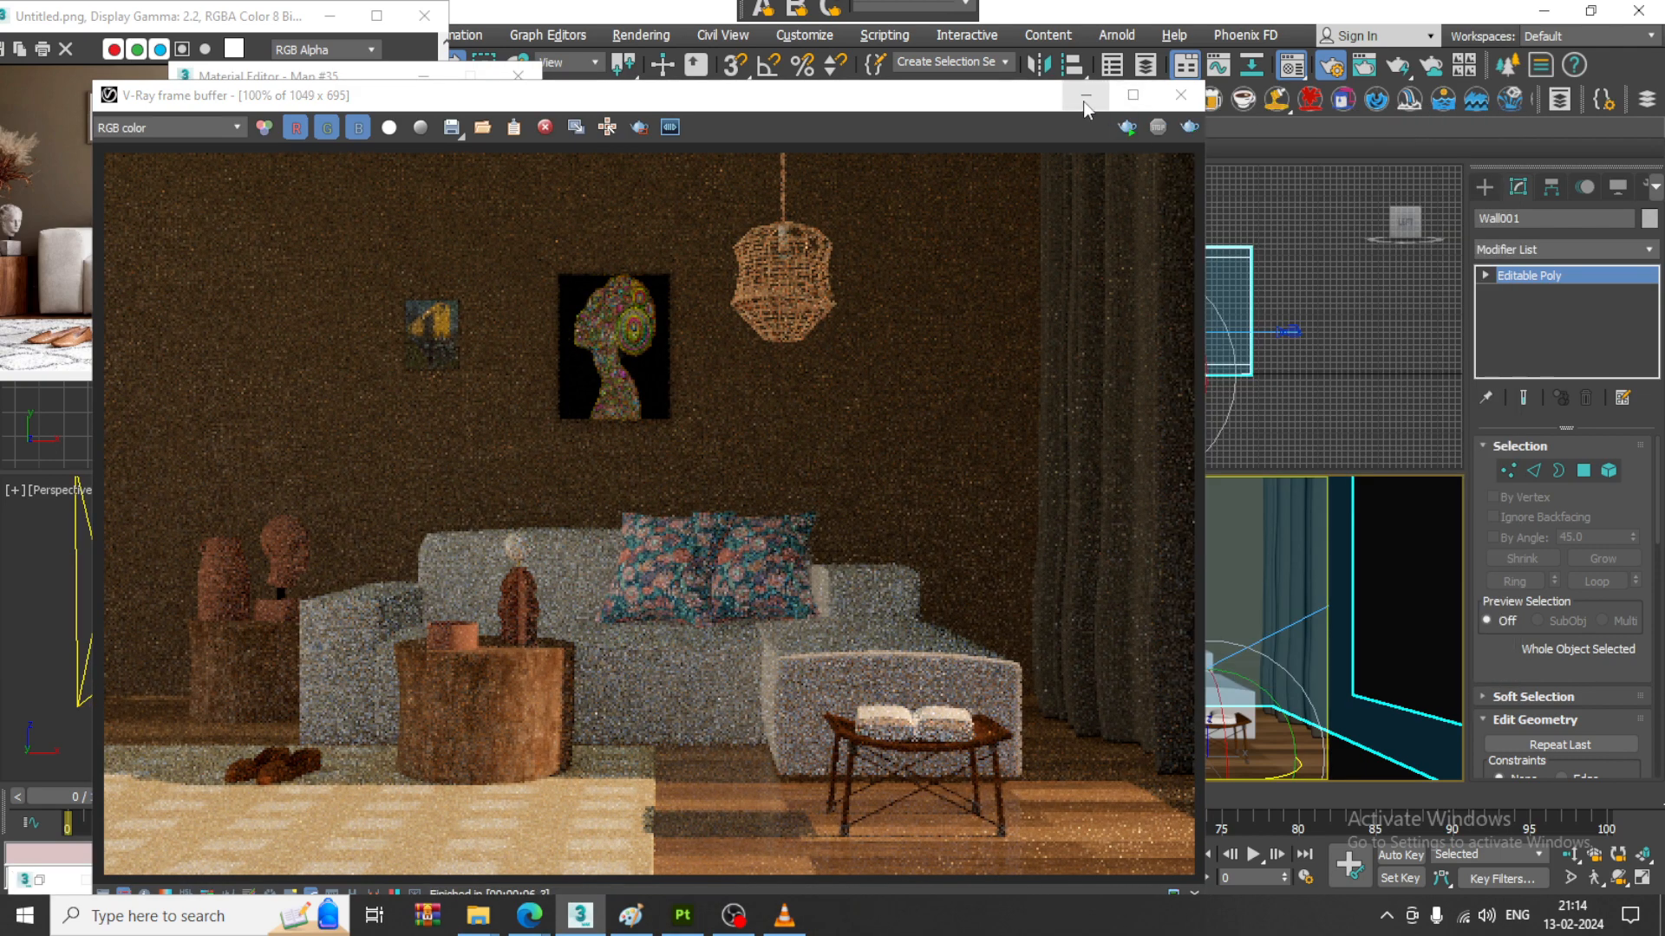
{"action": "left_click", "coordinate": [1083, 101]}
{"action": "left_click", "coordinate": [928, 135]}
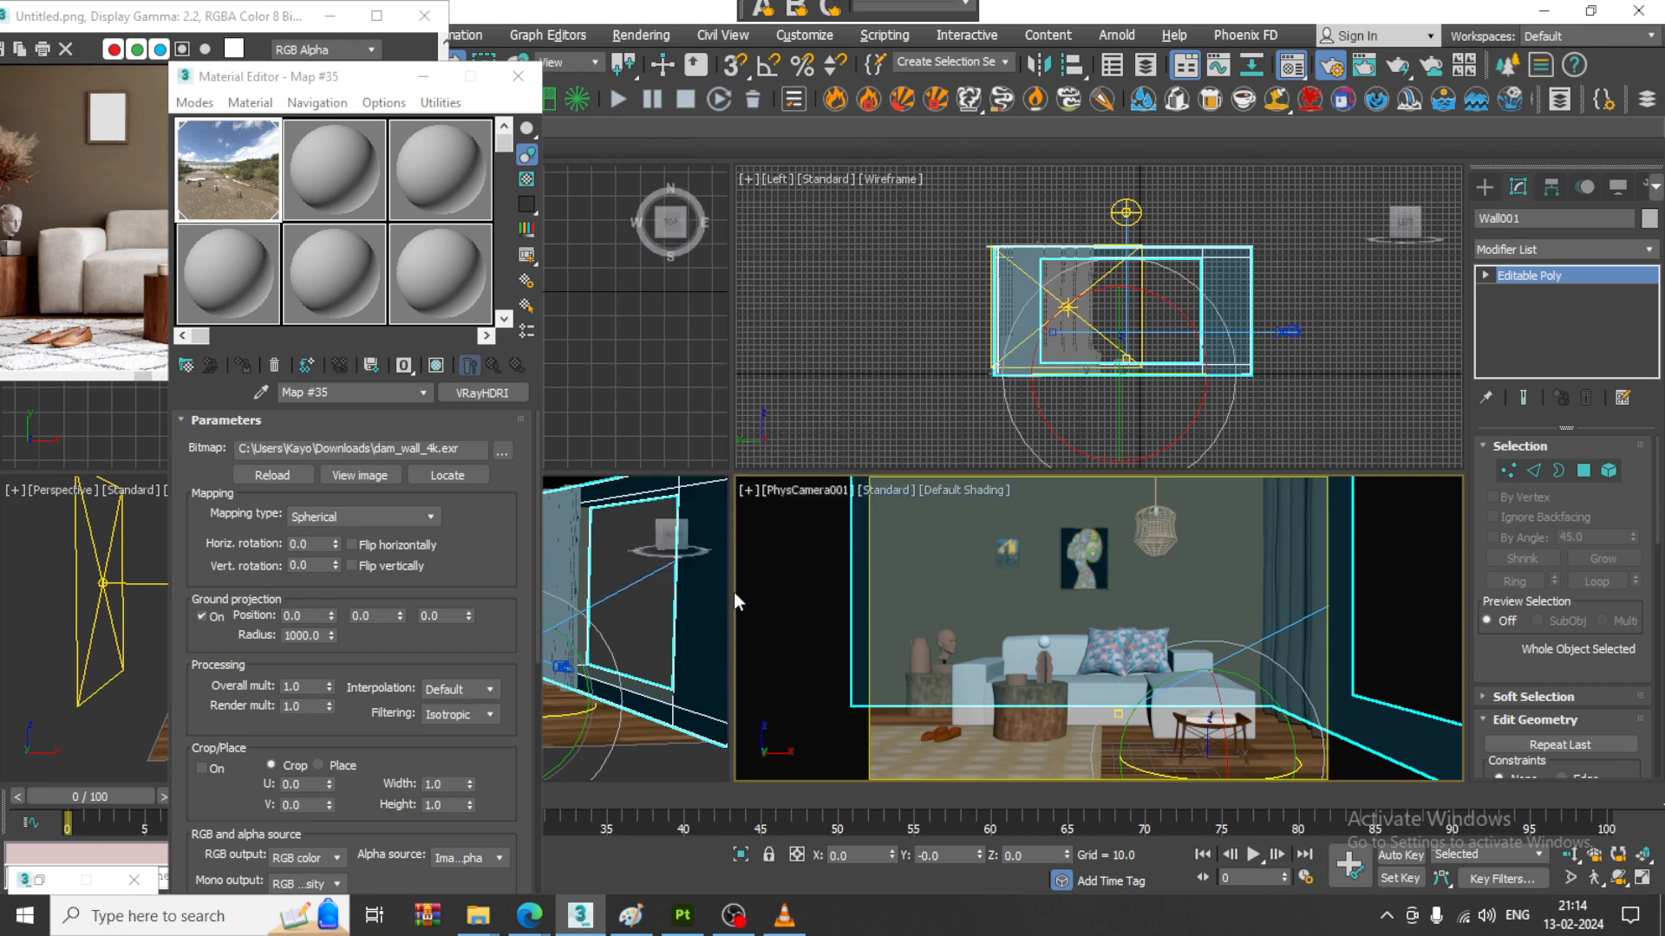
- In the maximized perspective view, duplicate the side plane light and offset the copy into the room
{"action": "left_click", "coordinate": [670, 607]}
{"action": "key", "text": "alt+w"}
{"action": "scroll", "coordinate": [861, 539], "scroll_direction": "down", "scroll_amount": 5}
{"action": "mouse_move", "coordinate": [864, 542]}
{"action": "middle_mouse_down", "text": "alt"}
{"action": "mouse_move", "coordinate": [980, 548]}
{"action": "mouse_move", "coordinate": [983, 576]}
{"action": "mouse_move", "coordinate": [903, 541]}
{"action": "mouse_move", "coordinate": [758, 536]}
{"action": "mouse_move", "coordinate": [815, 555]}
{"action": "middle_mouse_up", "text": "alt"}
{"action": "left_click", "coordinate": [700, 539]}
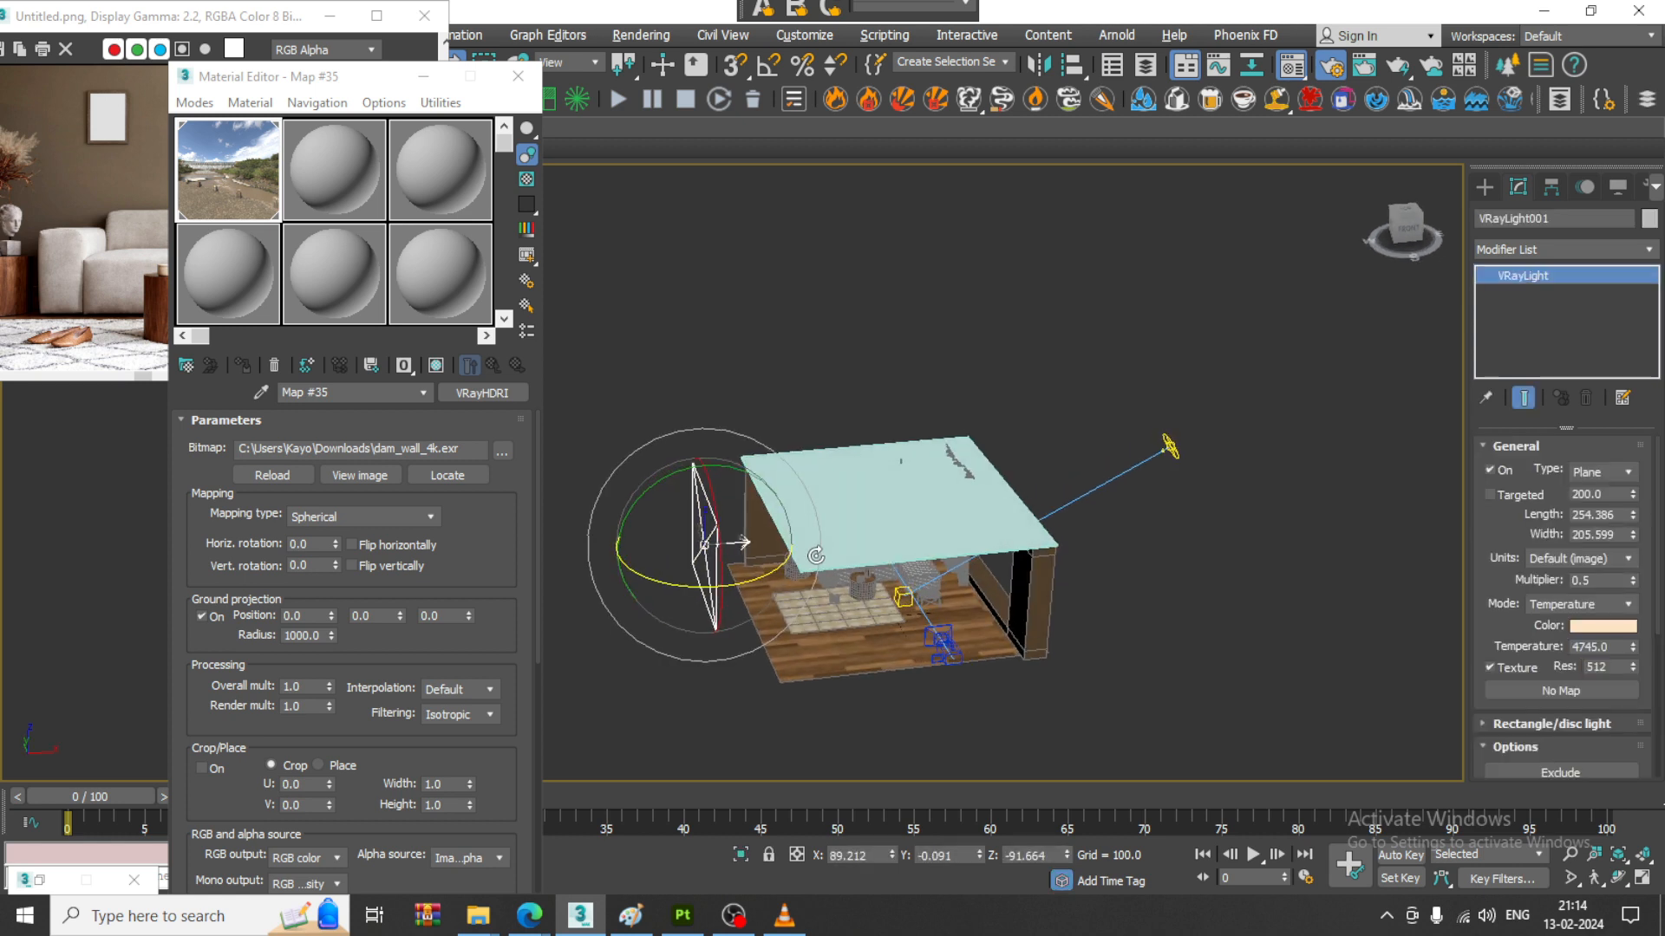
{"action": "key", "text": "w"}
{"action": "left_click", "coordinate": [990, 533]}
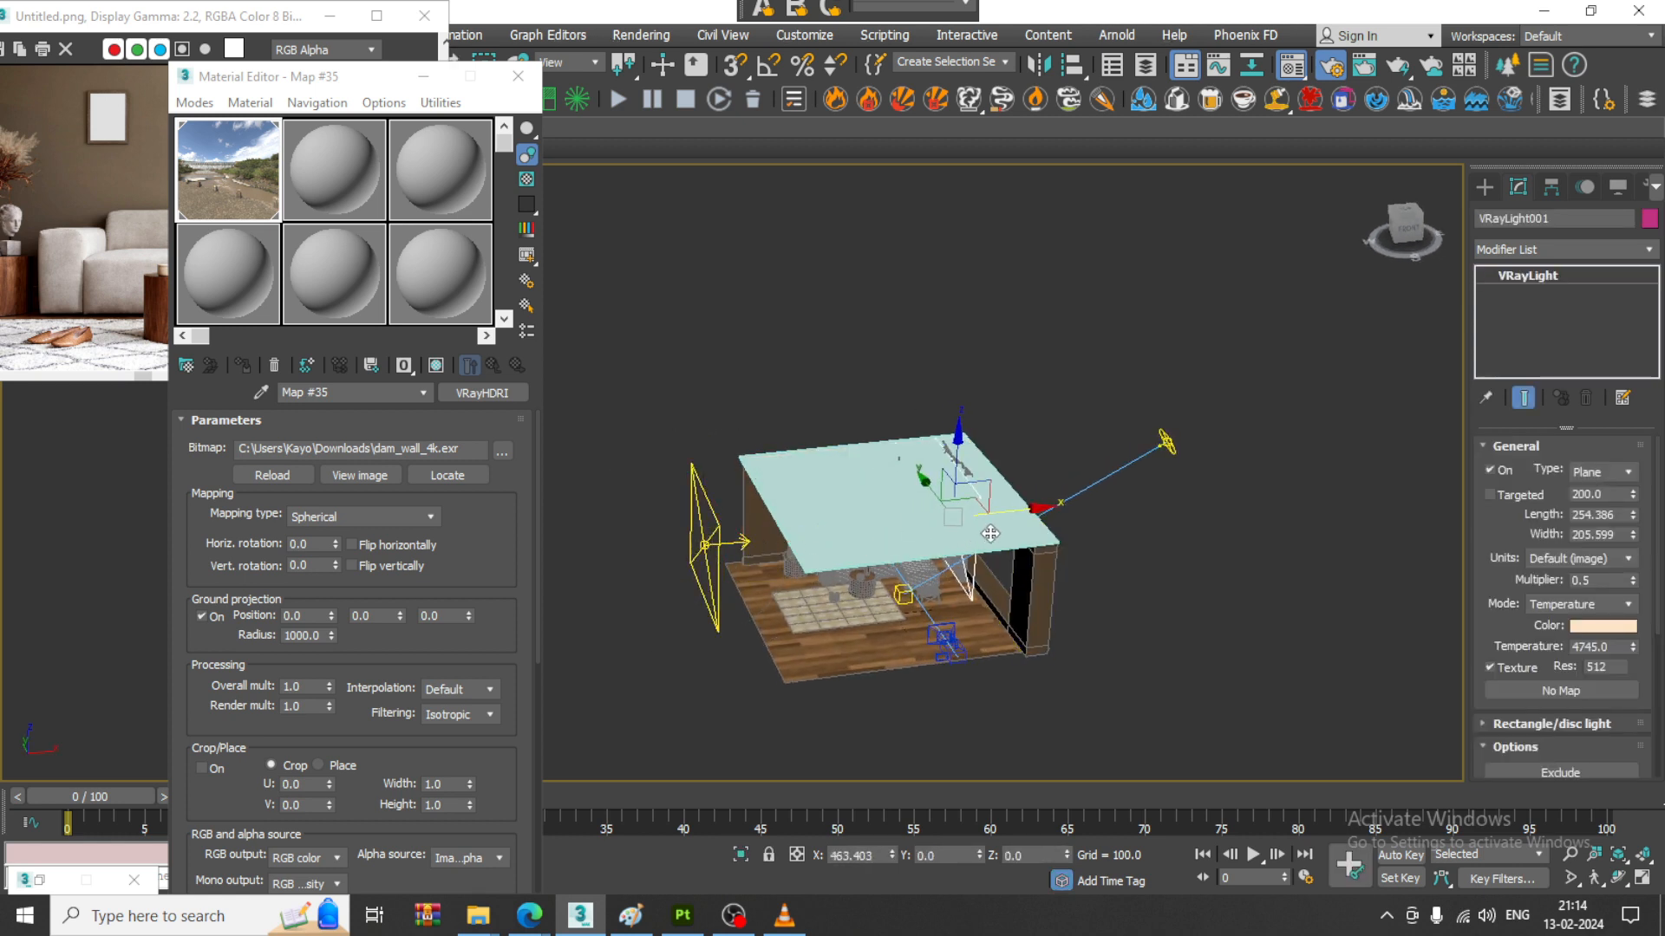
{"action": "left_click_drag", "start_coordinate": [991, 534], "coordinate": [997, 562], "text": "shift"}
{"action": "left_click", "coordinate": [834, 548]}
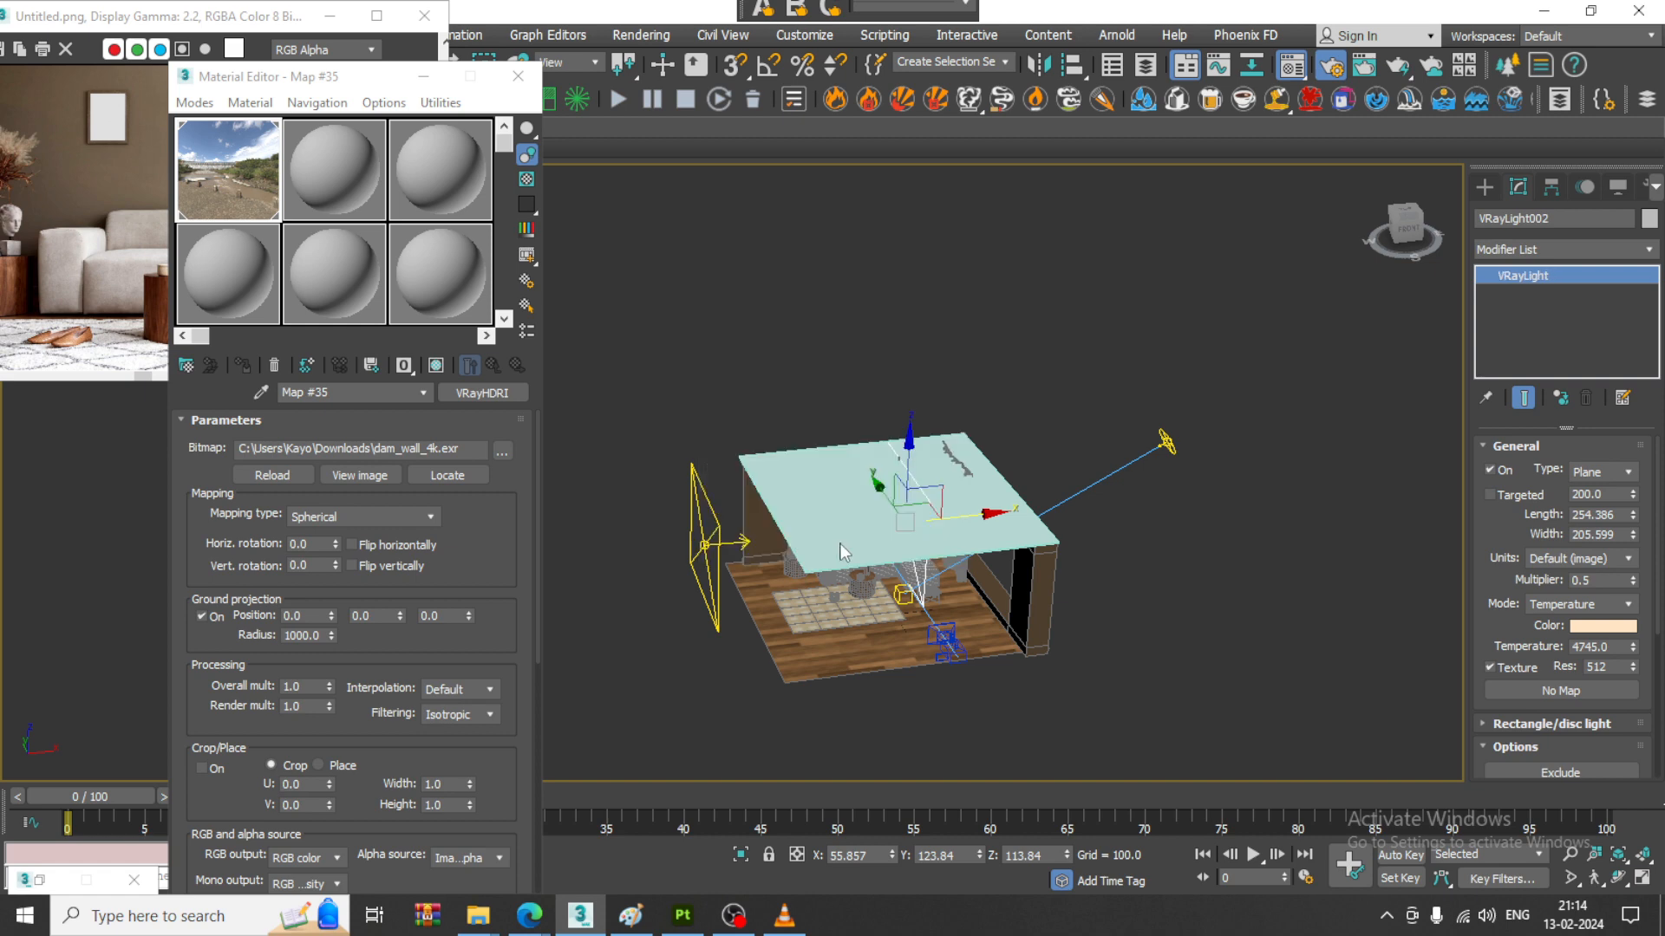
- Rotate the duplicated plane light to face the sofa and place it in front of the room's open side, at about Y -397
{"action": "key", "text": "e"}
{"action": "left_click_drag", "start_coordinate": [887, 562], "coordinate": [1083, 529]}
{"action": "key", "text": "w"}
{"action": "middle_click_drag", "start_coordinate": [837, 496], "coordinate": [914, 520], "text": "alt"}
{"action": "left_click_drag", "start_coordinate": [870, 495], "coordinate": [1157, 651]}
{"action": "middle_click_drag", "start_coordinate": [1157, 650], "coordinate": [1195, 650], "text": "alt"}
{"action": "left_click_drag", "start_coordinate": [1195, 650], "coordinate": [1149, 649]}
{"action": "middle_click_drag", "start_coordinate": [1150, 647], "coordinate": [1202, 600], "text": "alt"}
{"action": "key", "text": "e"}
{"action": "left_click_drag", "start_coordinate": [1149, 656], "coordinate": [1145, 657]}
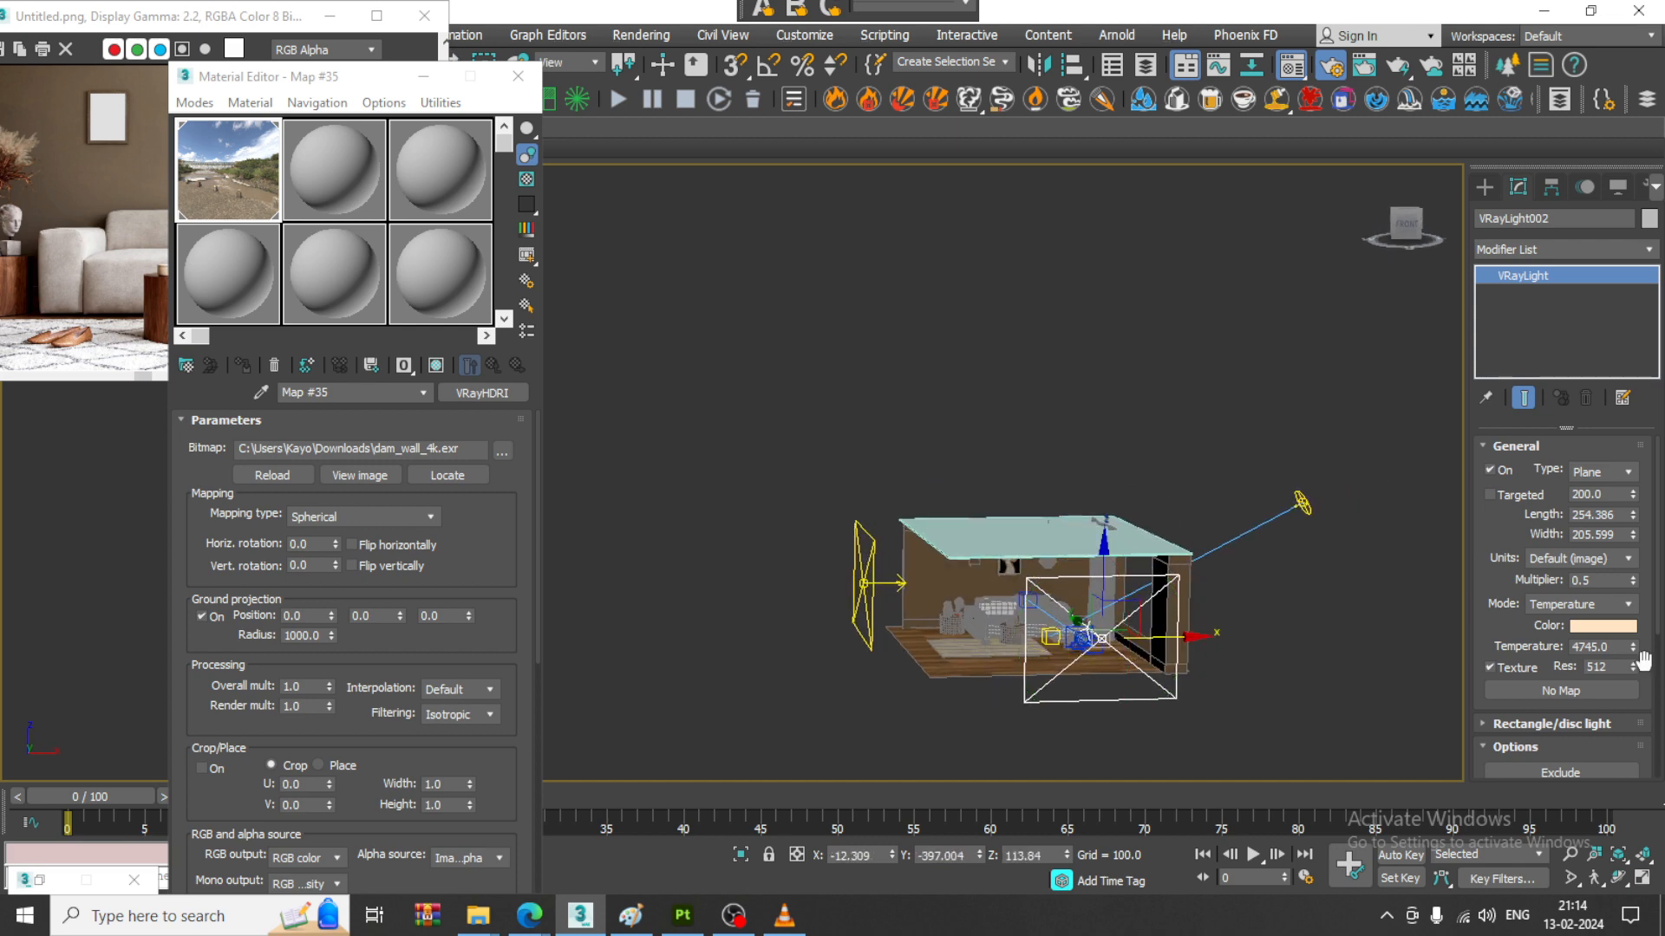
{"action": "key", "text": "w"}
{"action": "key", "text": "alt+w"}
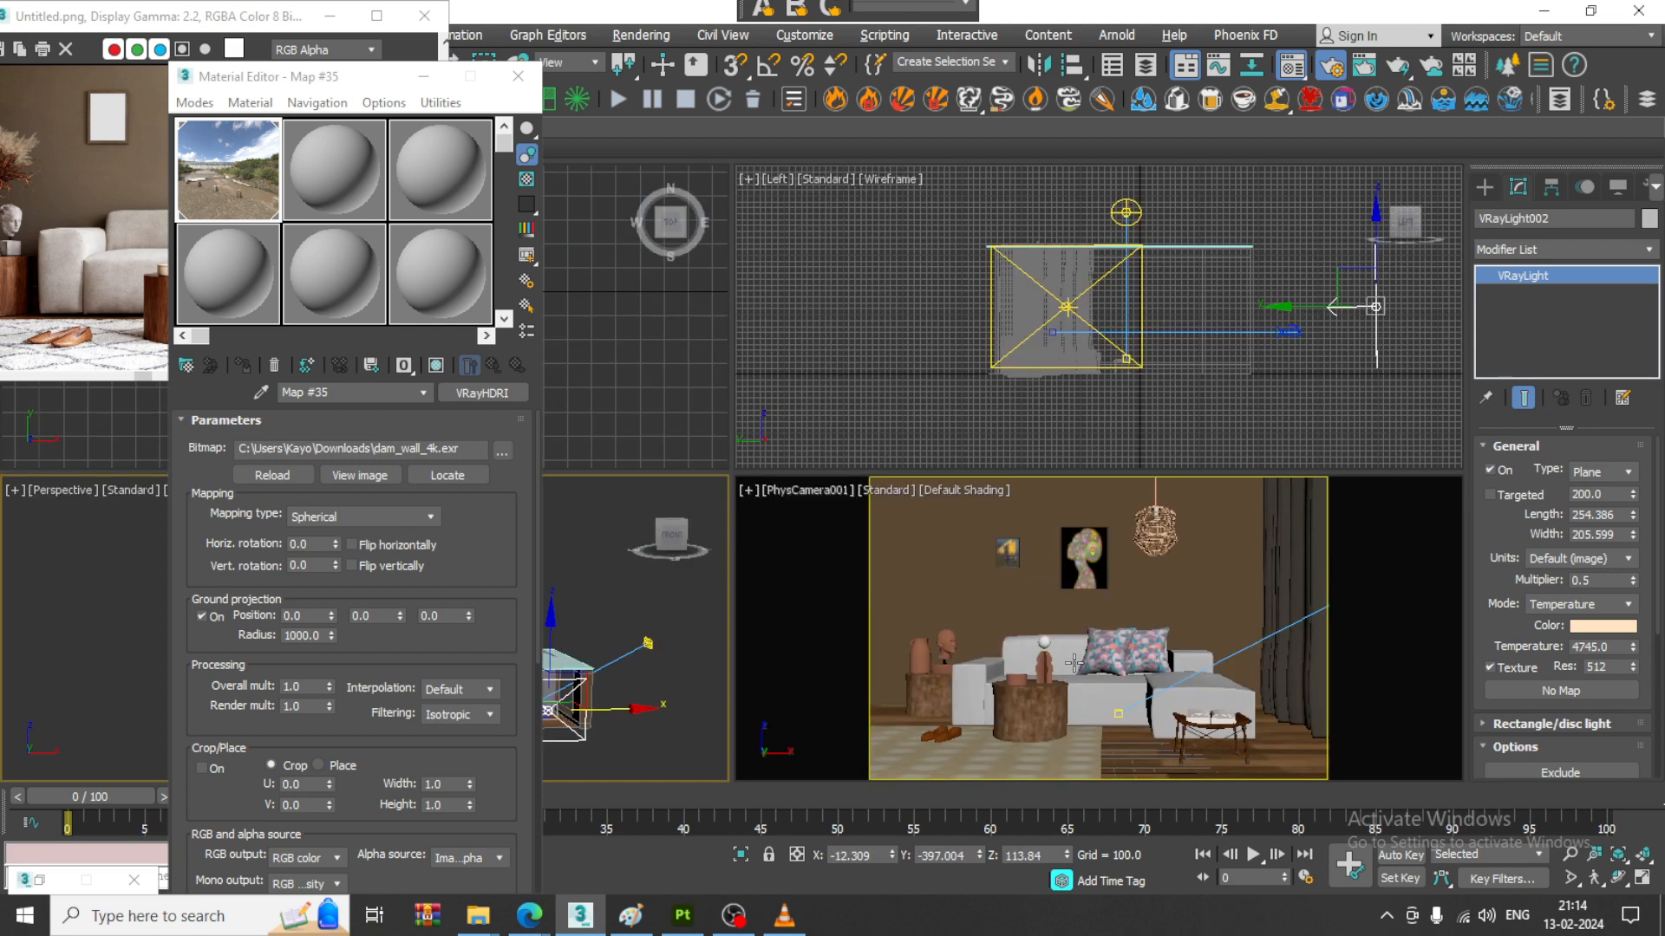
- Put away the Material Editor and run a test render with the plane light in front of the room's open side
{"action": "left_click", "coordinate": [584, 594]}
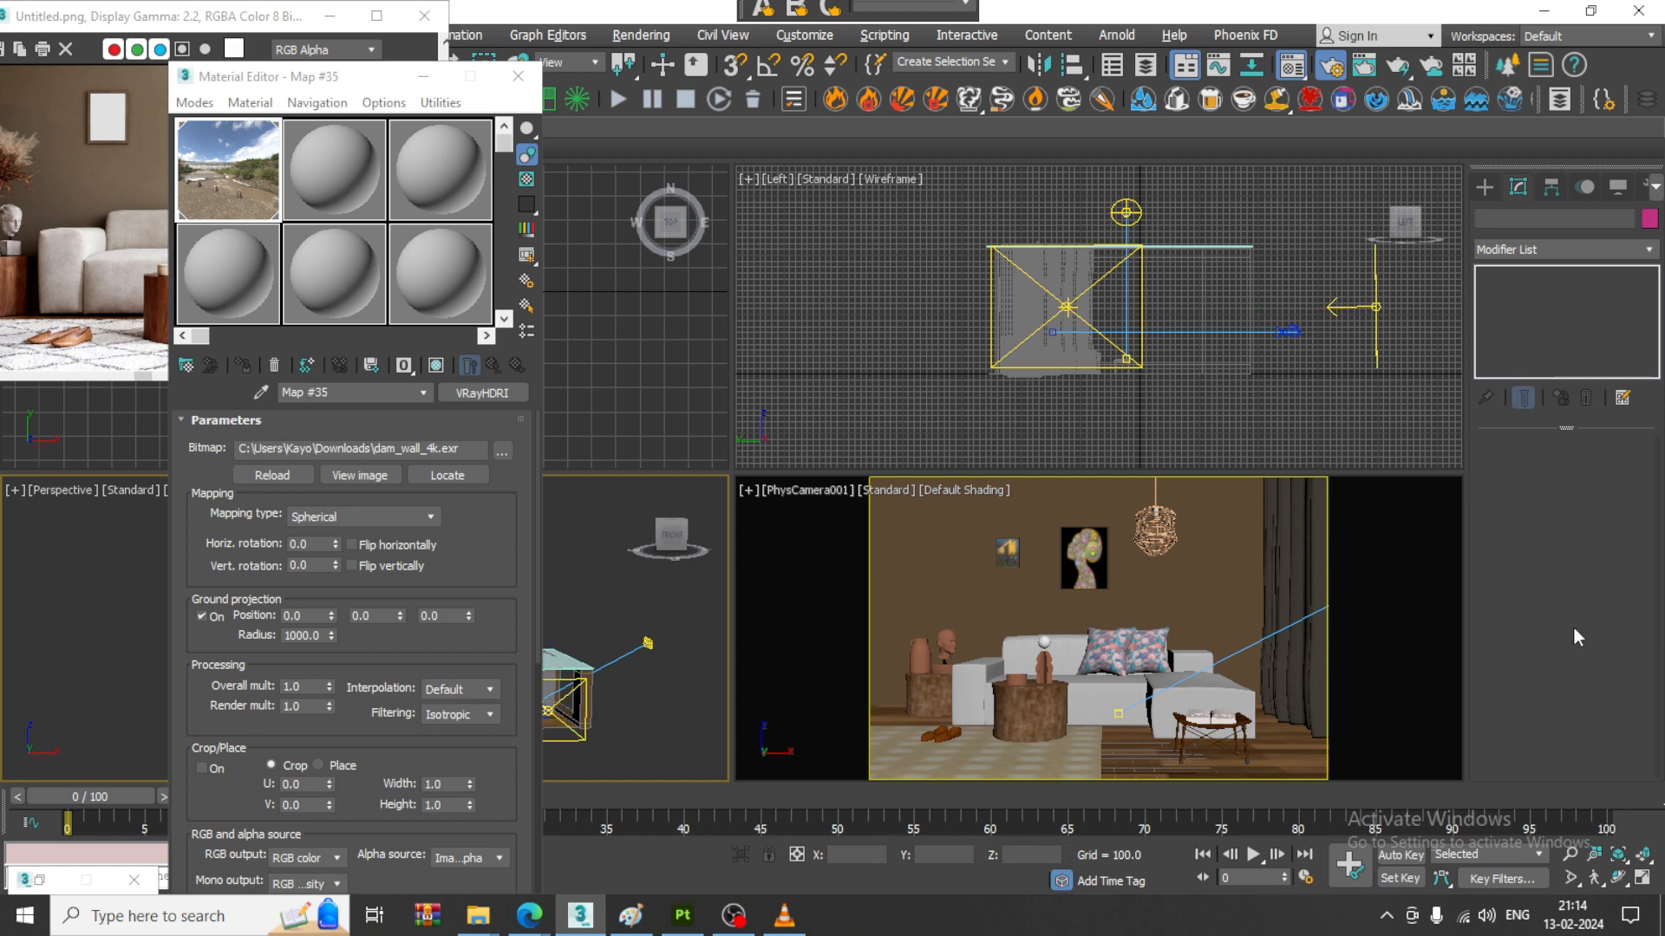
{"action": "left_click", "coordinate": [563, 741]}
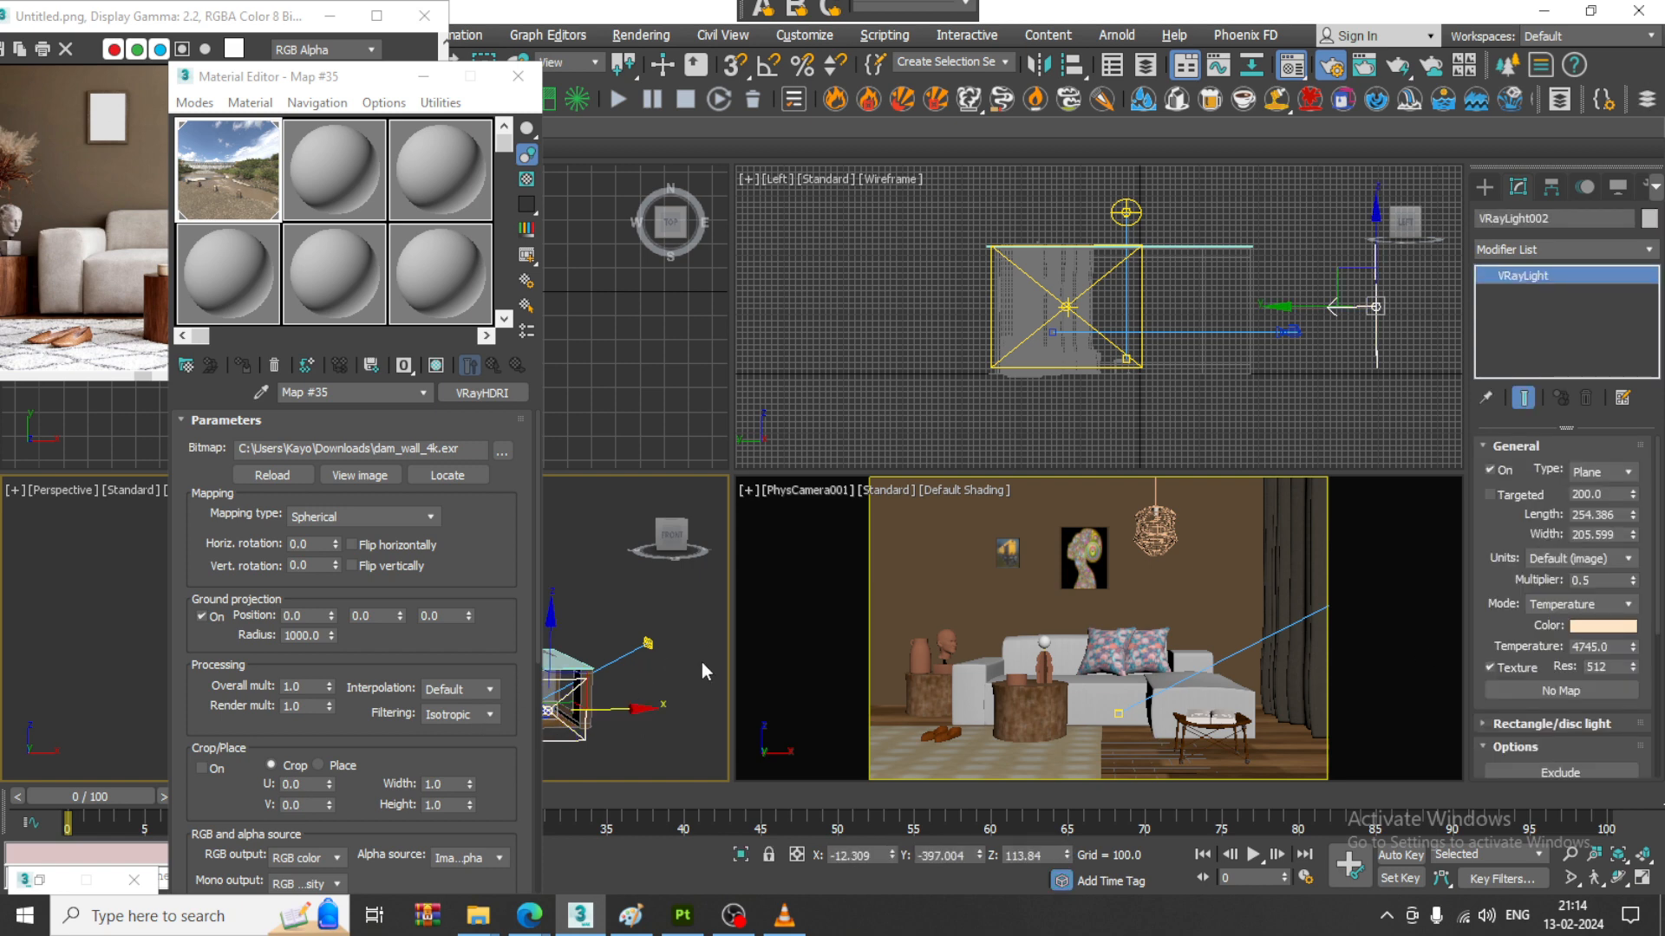
{"action": "left_click", "coordinate": [424, 76]}
{"action": "left_click", "coordinate": [200, 880]}
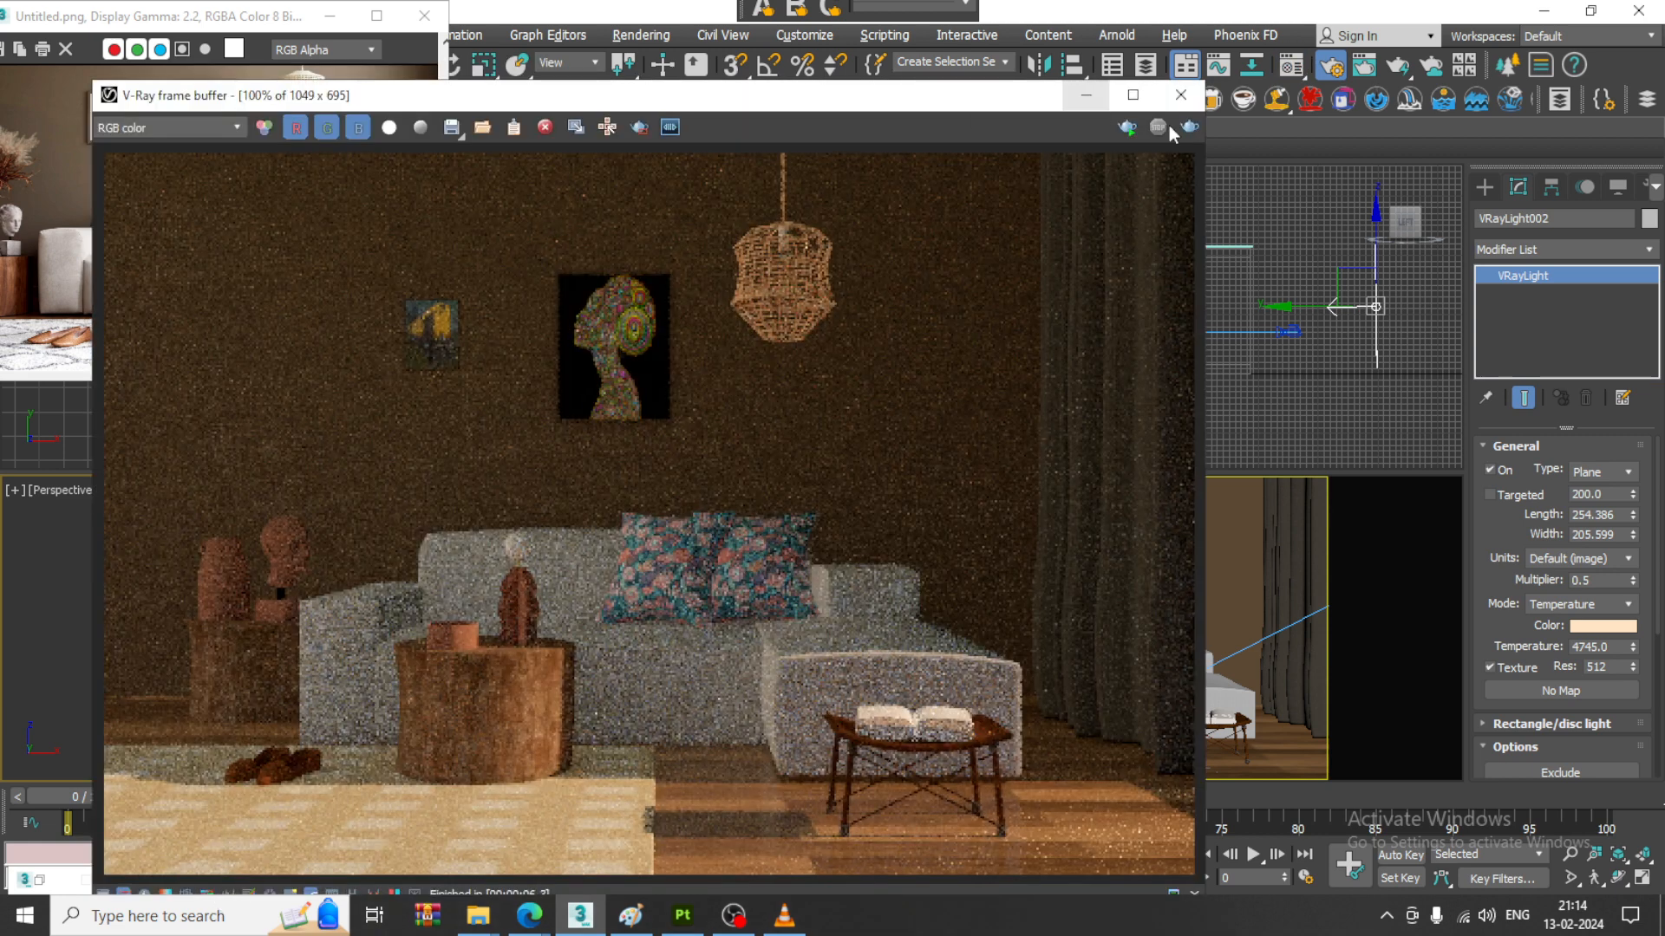
{"action": "left_click", "coordinate": [1193, 125]}
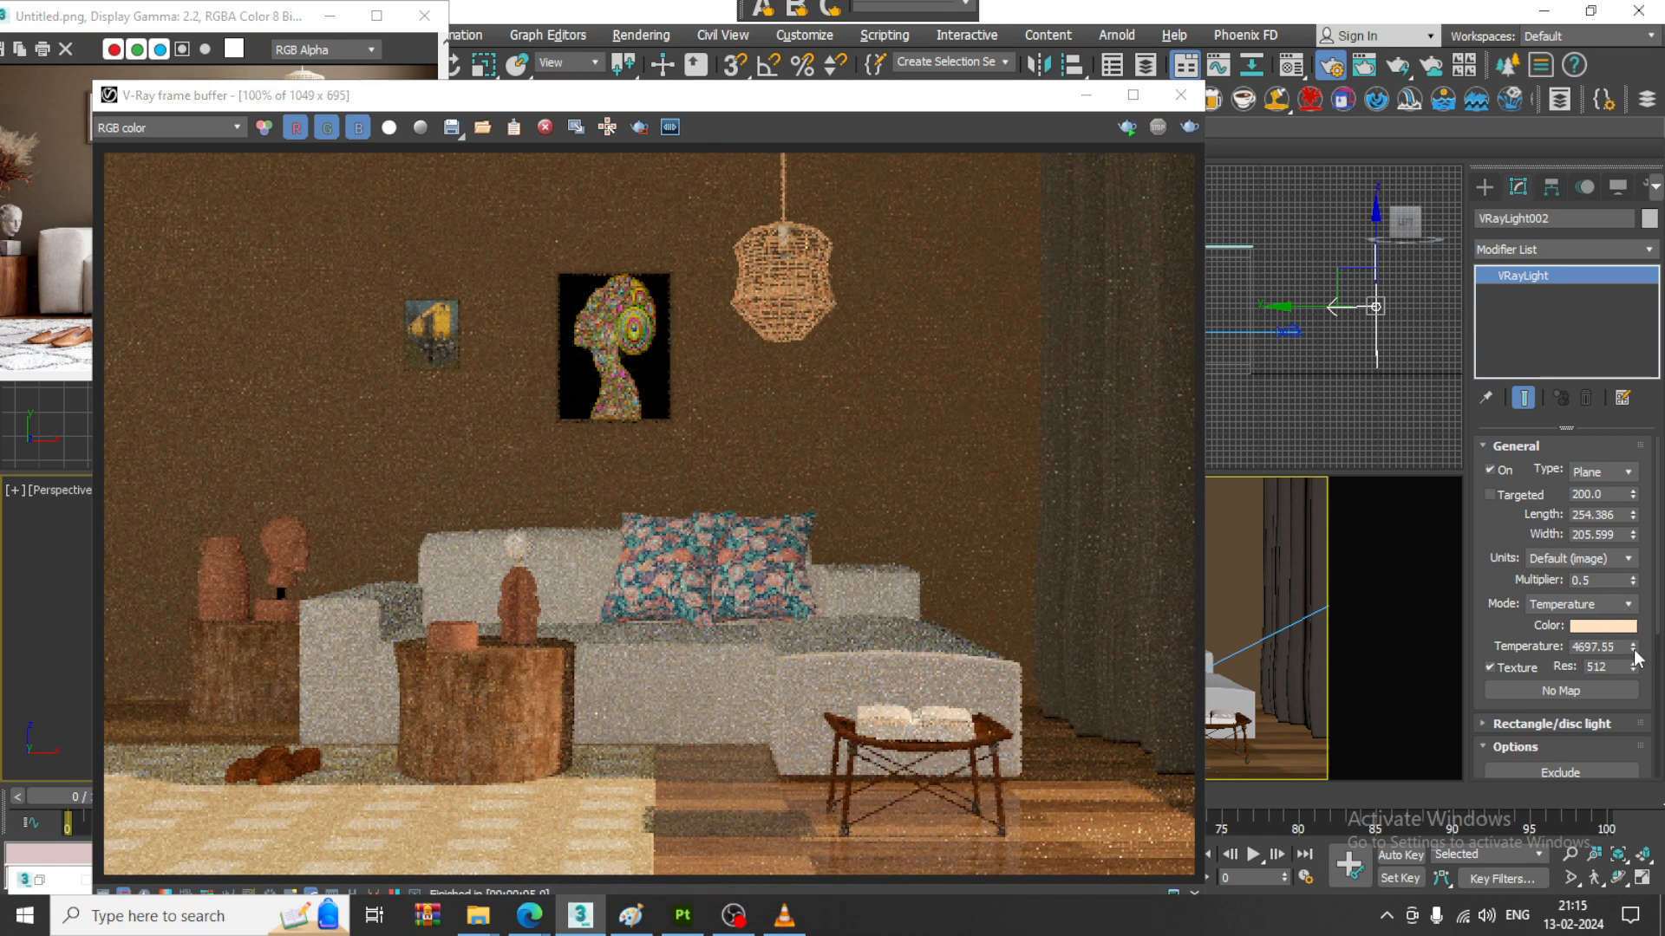
- Set the front plane light's temperature to 6405.75 and its multiplier to 0.2, and start a test render
{"action": "left_click_drag", "start_coordinate": [1634, 650], "coordinate": [1641, 586]}
{"action": "double_click", "coordinate": [1604, 581]}
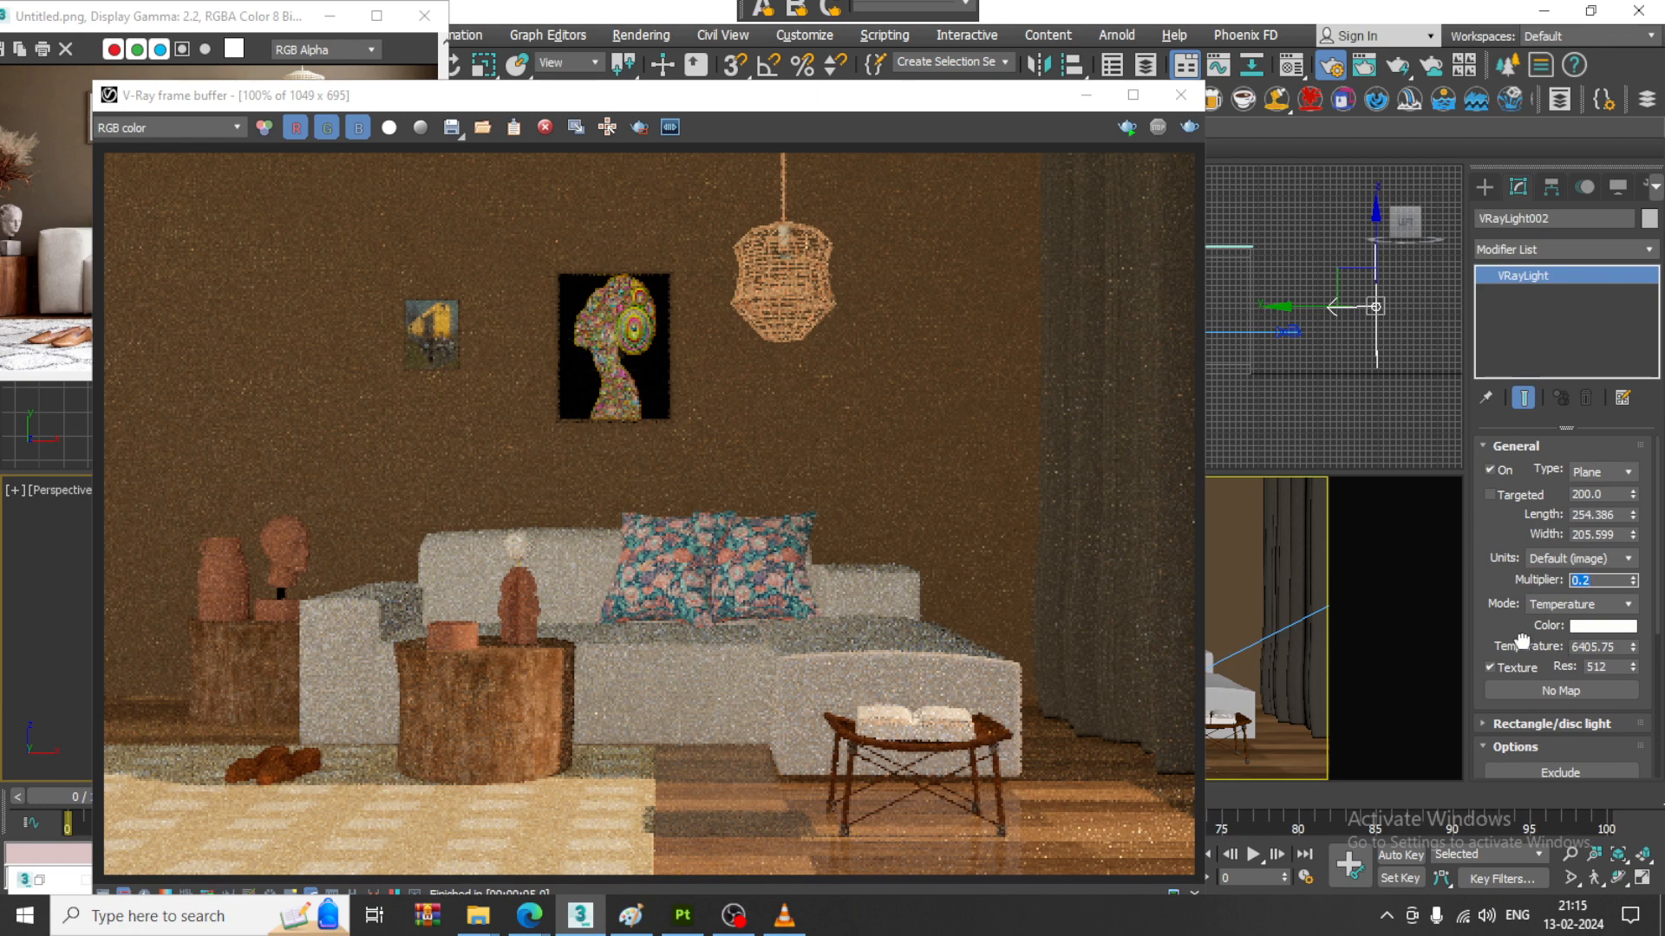
{"action": "scroll", "coordinate": [1535, 677], "scroll_direction": "down", "scroll_amount": 3}
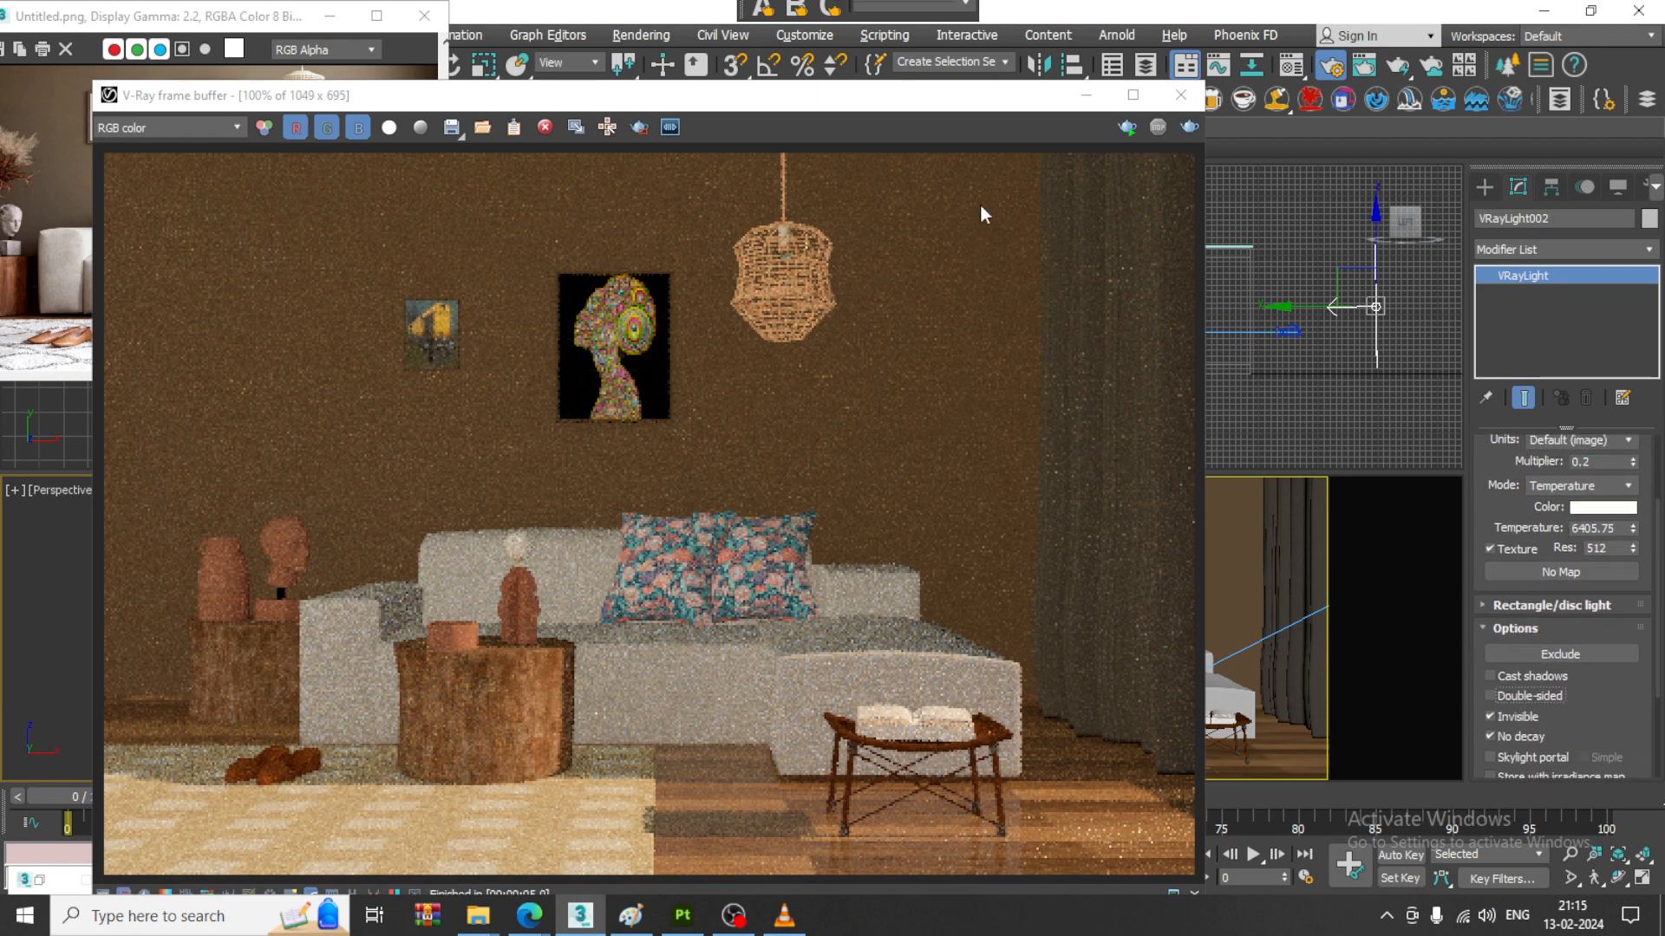
{"action": "left_click", "coordinate": [1187, 127]}
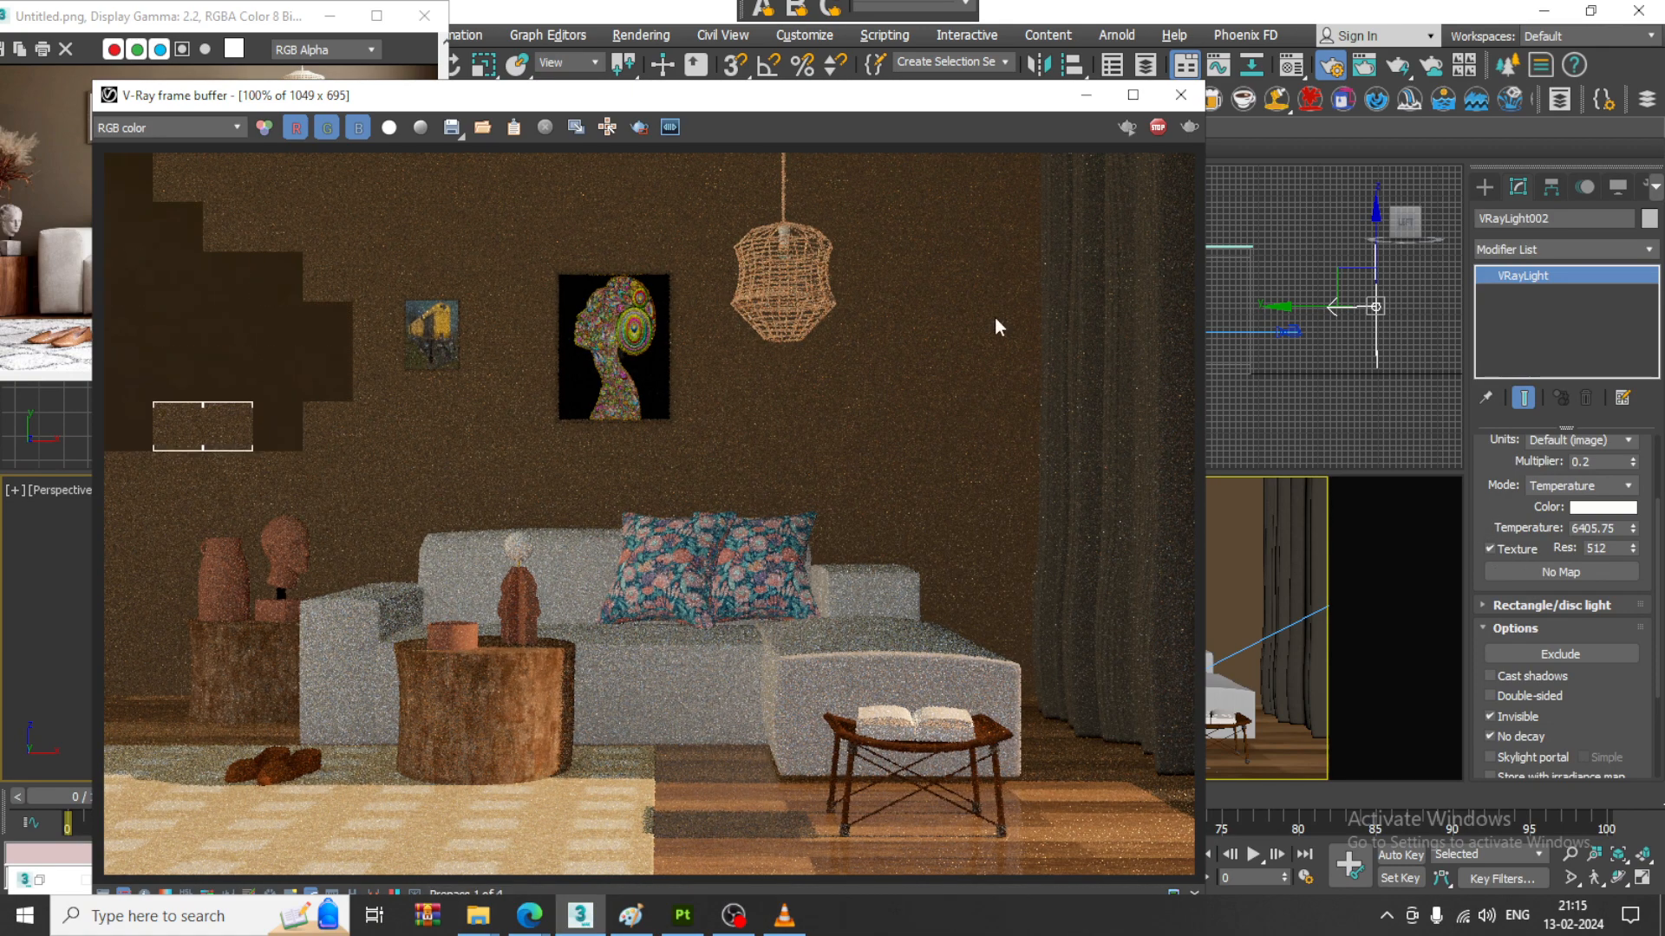
- Stop the render, enable Cast shadows on the front plane light, rerun the test render and minimize the frame buffer
{"action": "left_click", "coordinate": [1158, 127]}
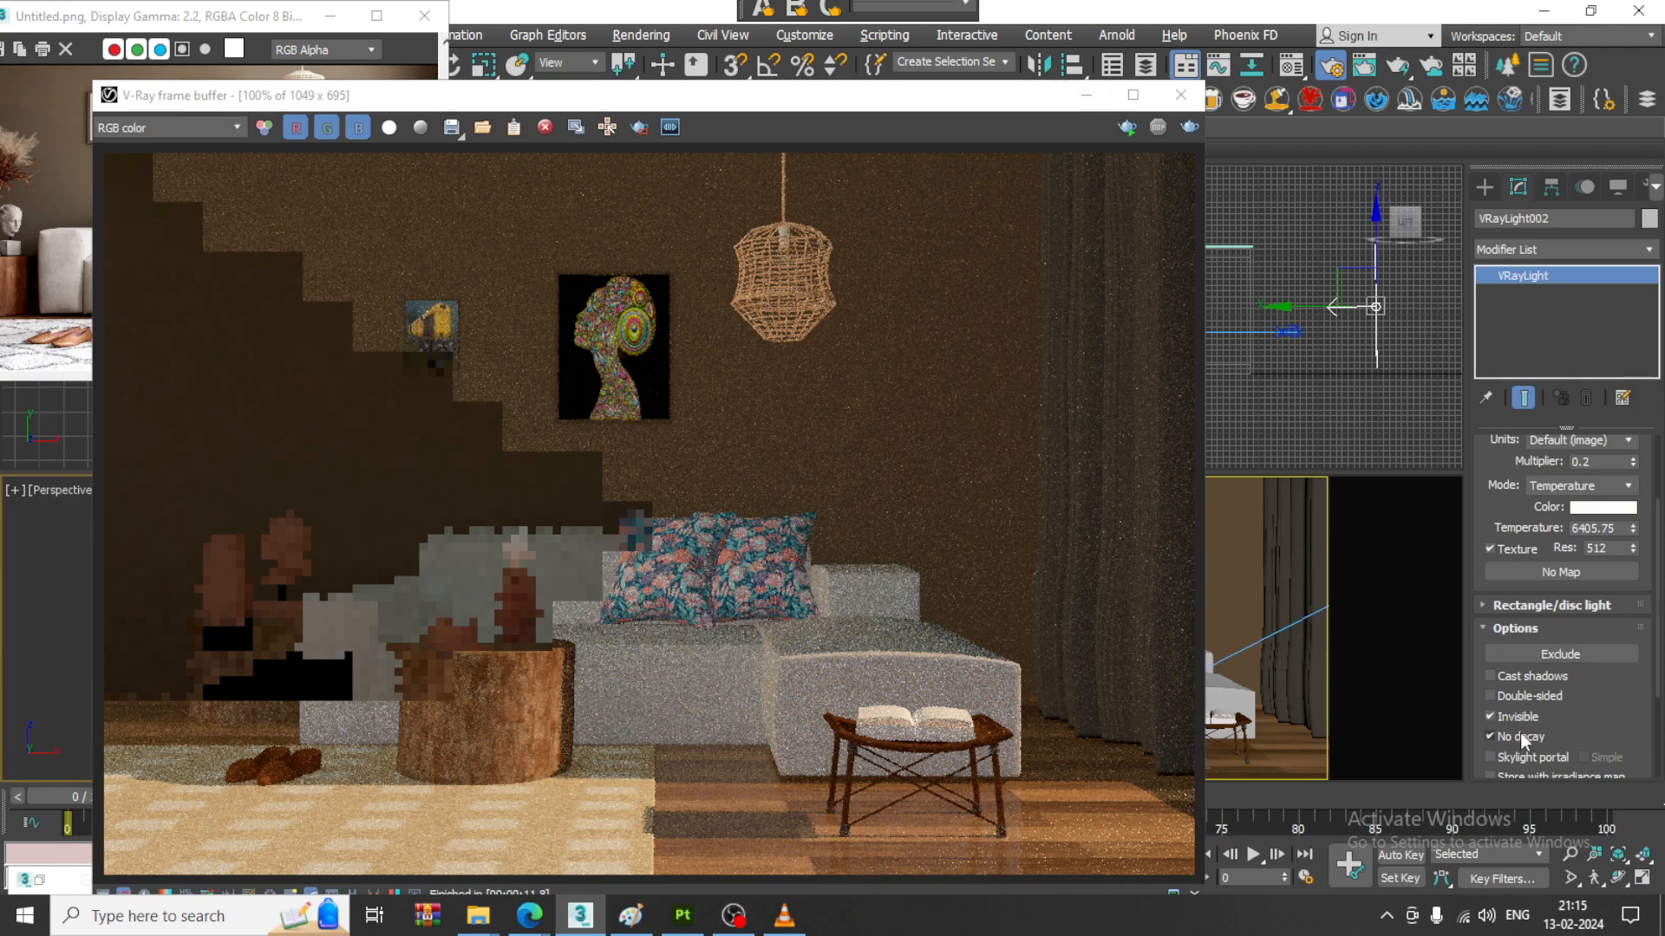
{"action": "left_click", "coordinate": [1506, 680]}
{"action": "left_click", "coordinate": [1183, 131]}
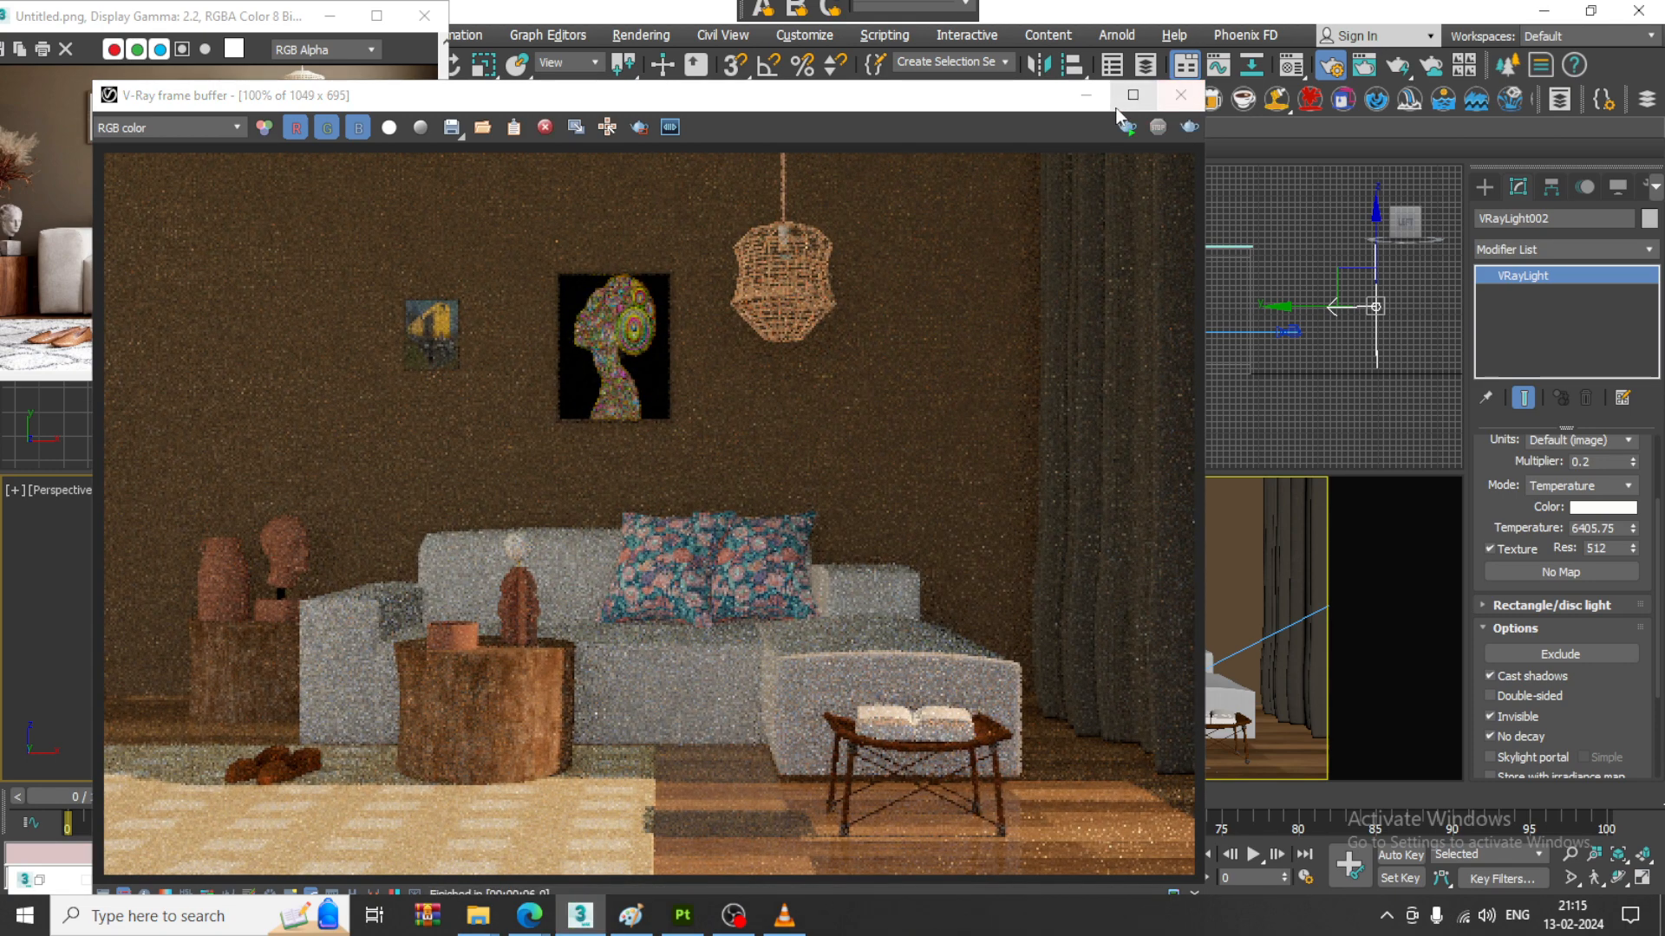
{"action": "left_click", "coordinate": [1086, 94]}
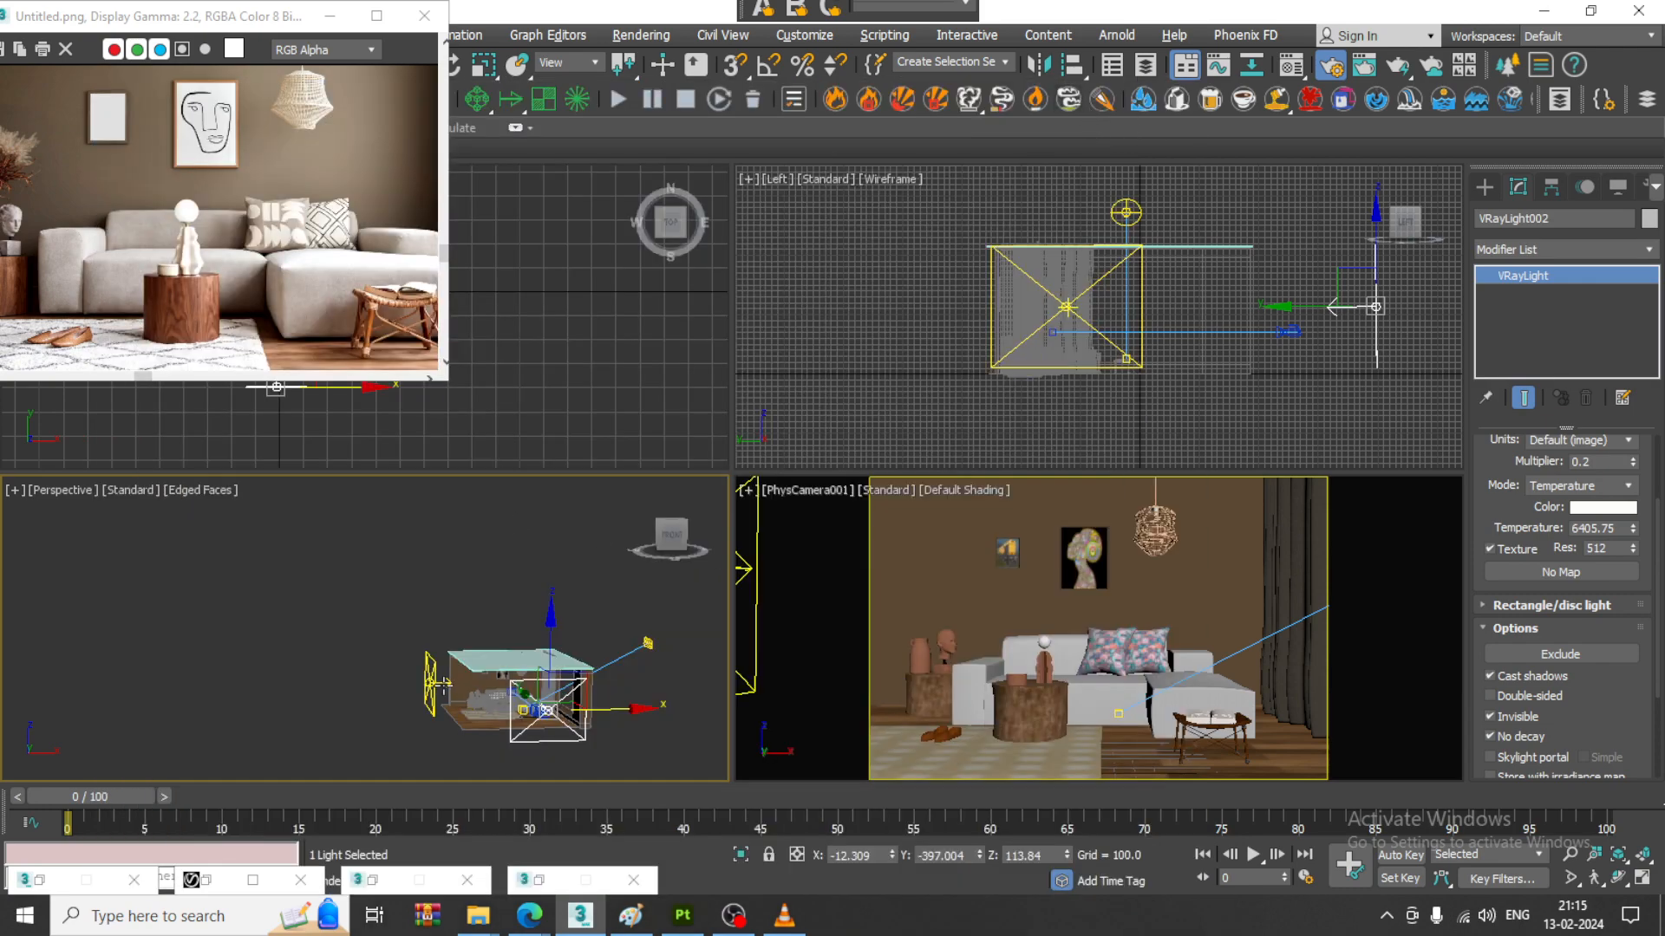
- Set the V-Ray Sun's intensity multiplier to 0.08, test the result in a render, and close the frame buffer
{"action": "left_click", "coordinate": [647, 643]}
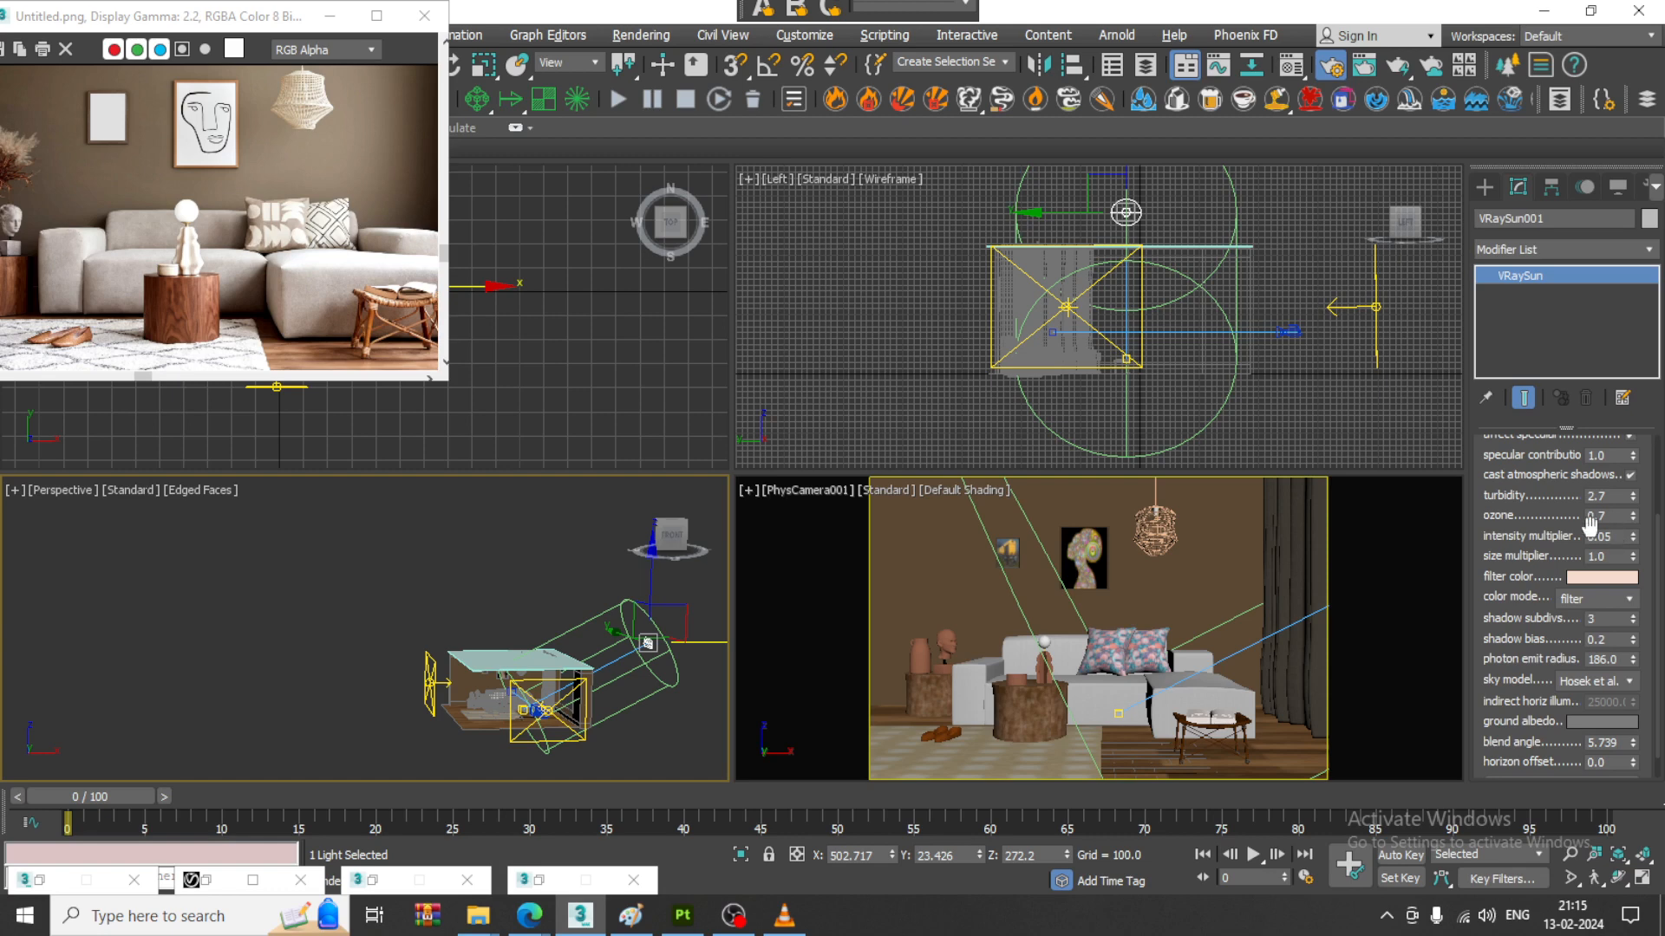
{"action": "left_click_drag", "start_coordinate": [1618, 537], "coordinate": [1534, 536]}
{"action": "left_click", "coordinate": [205, 880]}
{"action": "left_click", "coordinate": [1190, 128]}
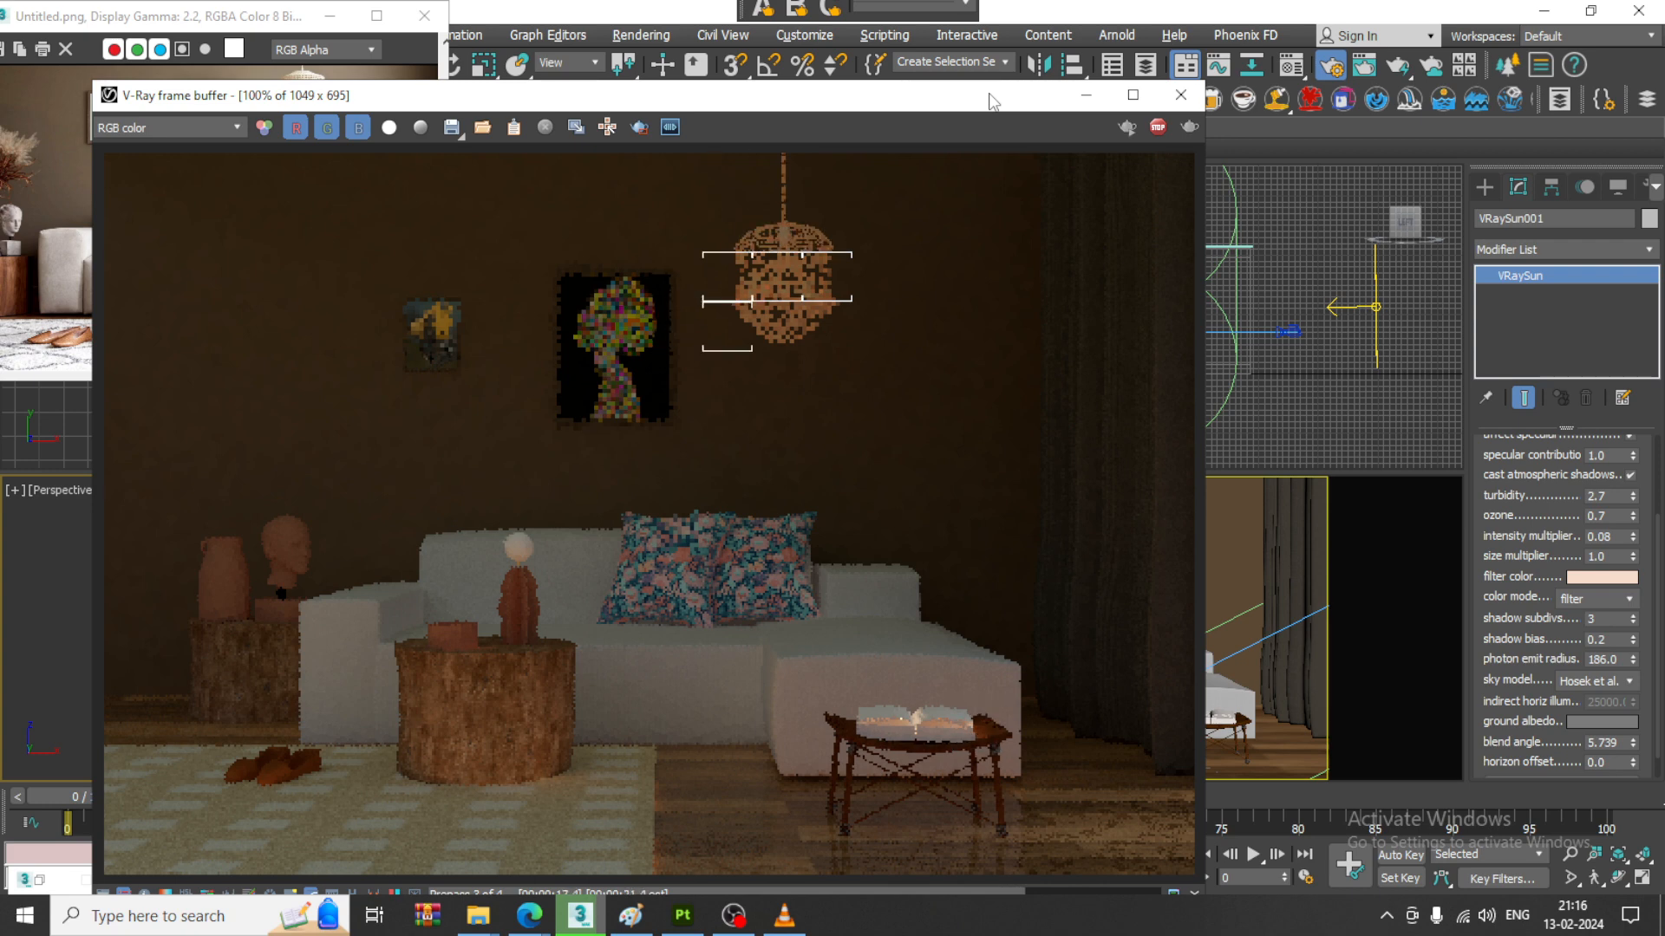
{"action": "left_click", "coordinate": [1158, 128]}
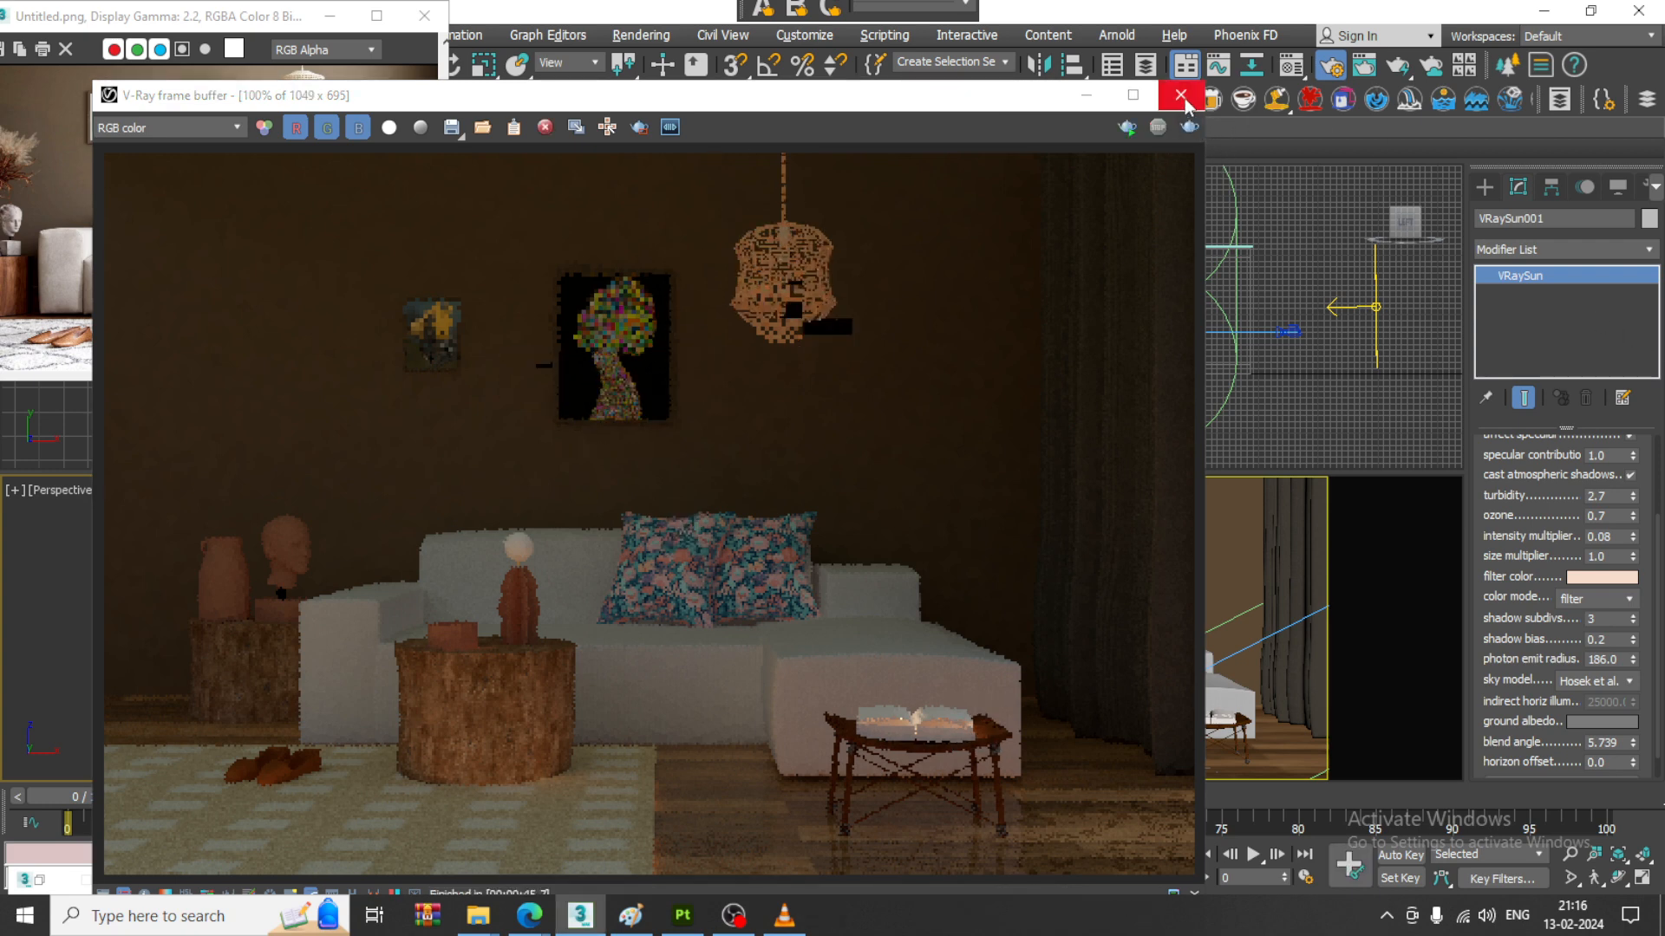
{"action": "left_click", "coordinate": [1181, 96]}
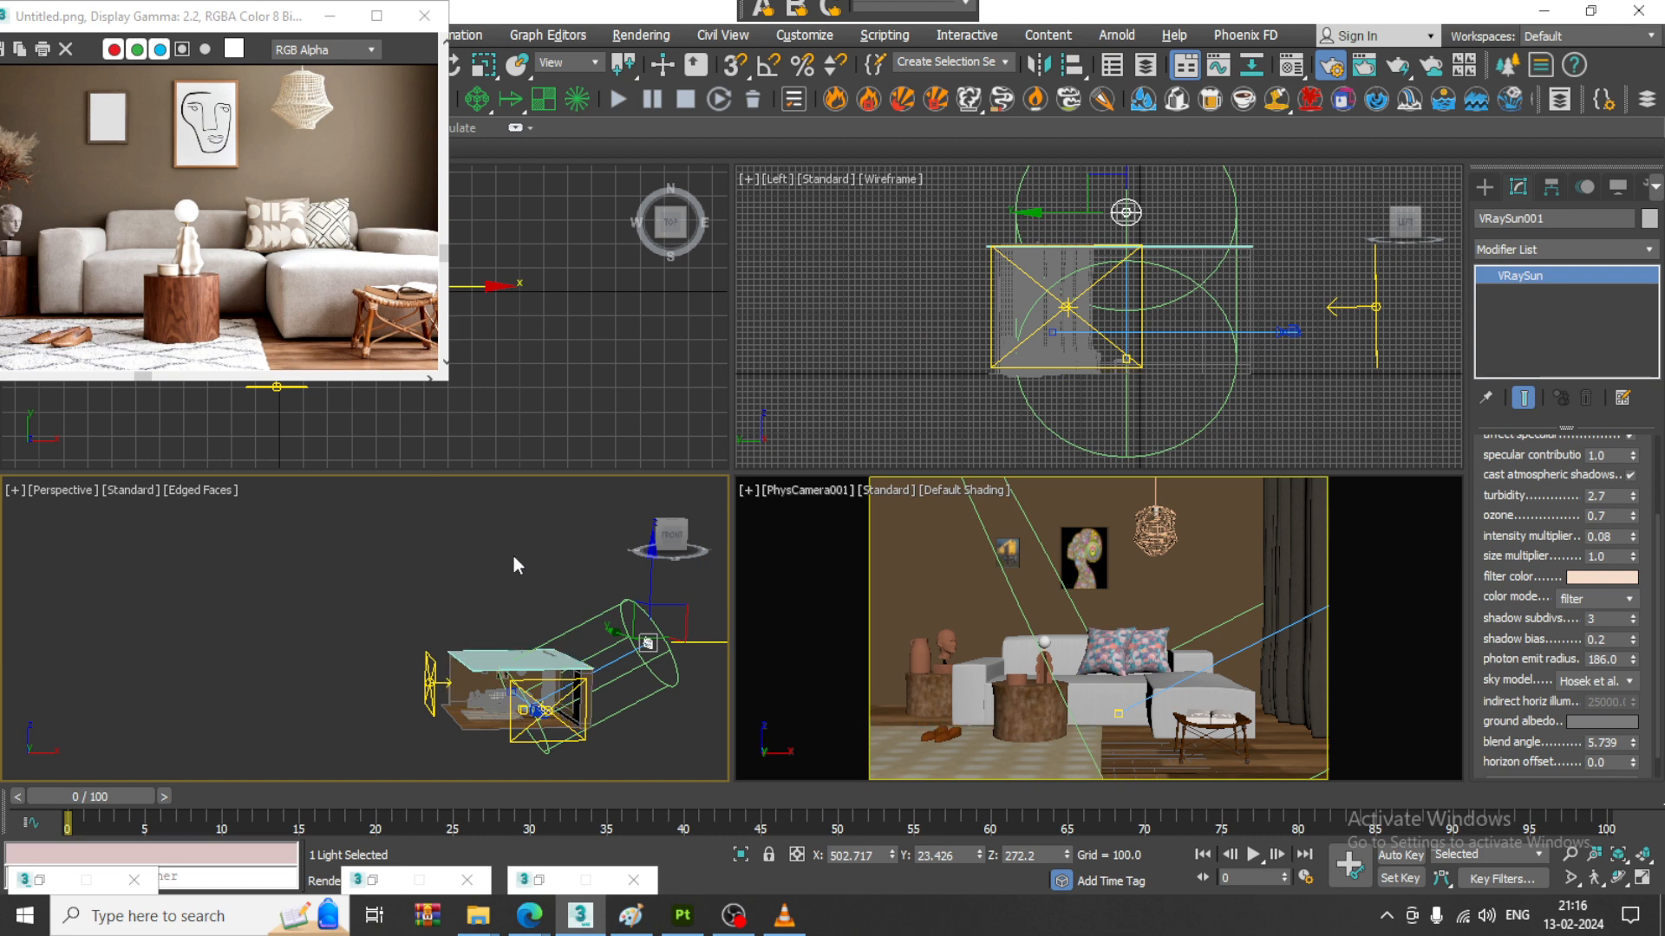
- In the maximized perspective view, copy the front plane light into the room and scale the copy down to about 53%
{"action": "key", "text": "alt+w"}
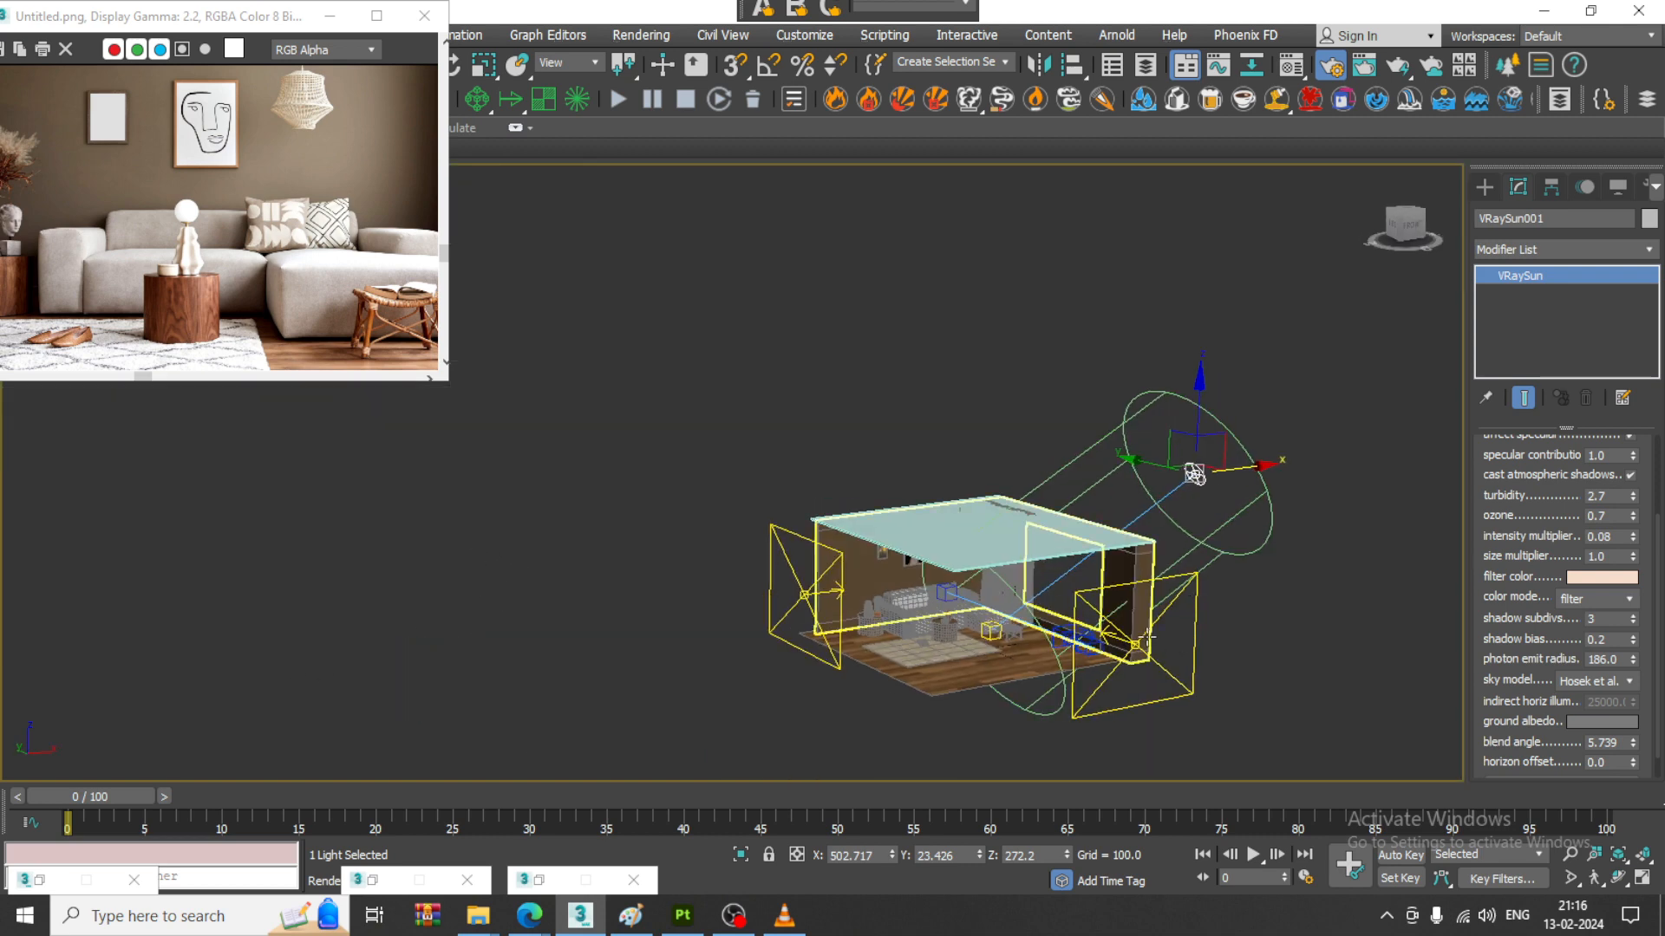
{"action": "left_click", "coordinate": [1195, 598]}
{"action": "middle_click_drag", "start_coordinate": [1189, 590], "coordinate": [1207, 576], "text": "alt"}
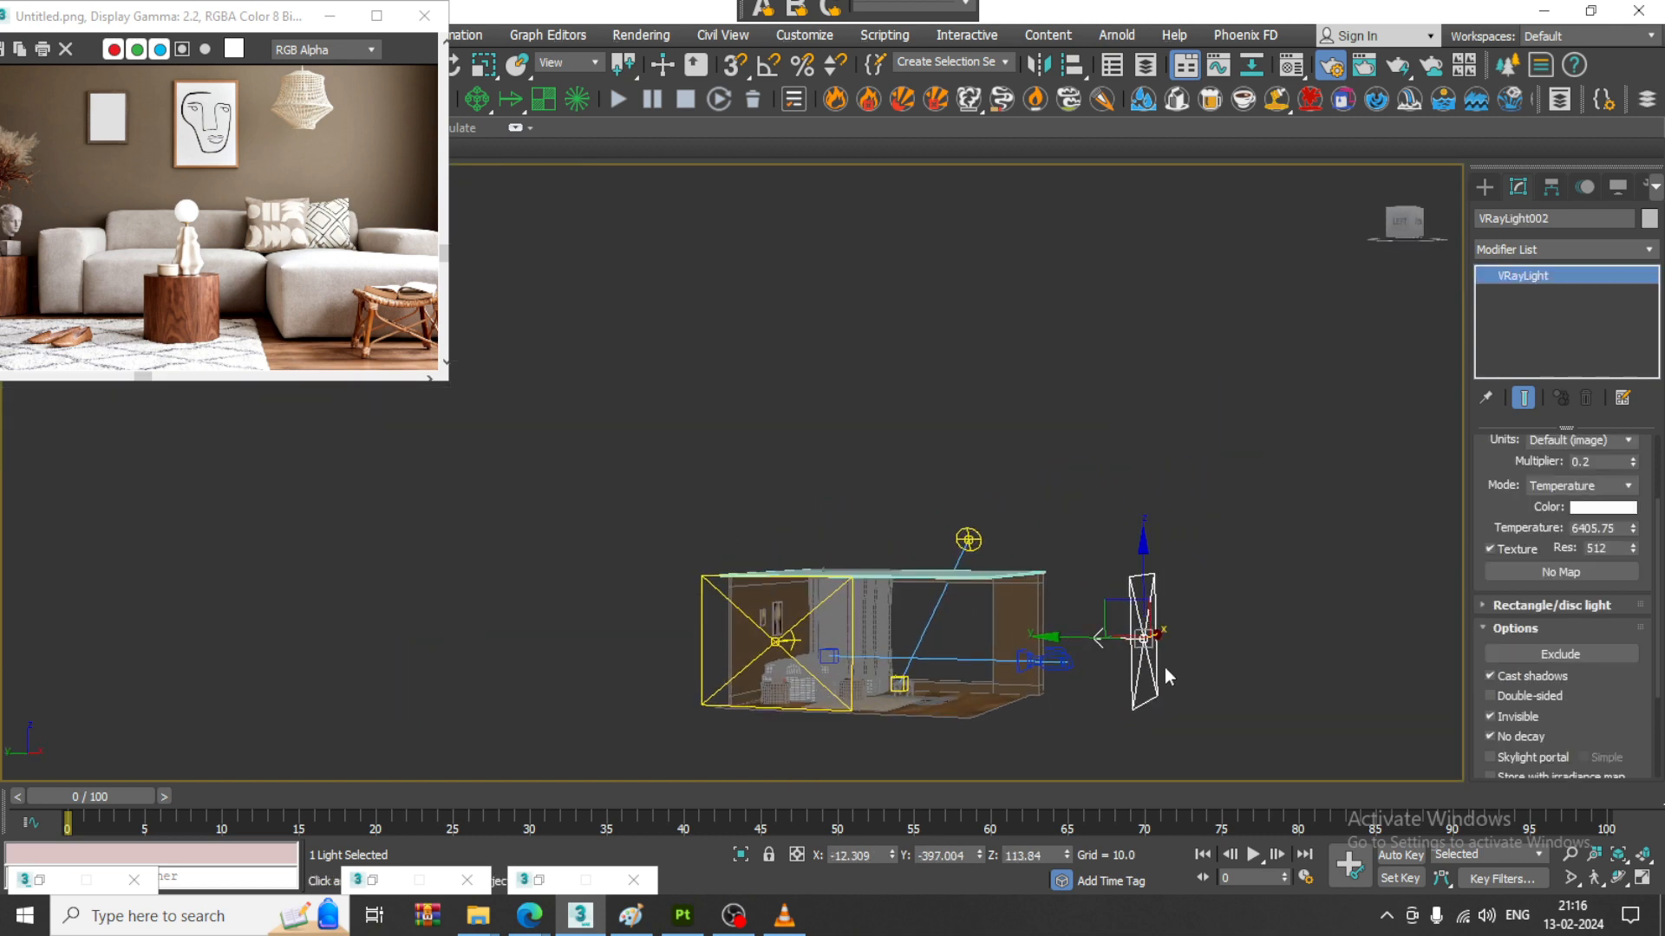
{"action": "mouse_move", "coordinate": [1069, 641]}
{"action": "left_mouse_down", "text": "shift"}
{"action": "mouse_move", "coordinate": [870, 643]}
{"action": "mouse_move", "coordinate": [863, 685]}
{"action": "mouse_move", "coordinate": [885, 725]}
{"action": "left_mouse_up", "text": "shift"}
{"action": "left_click", "coordinate": [858, 546]}
{"action": "key", "text": "r"}
{"action": "scroll", "coordinate": [849, 626], "scroll_direction": "up", "scroll_amount": 5}
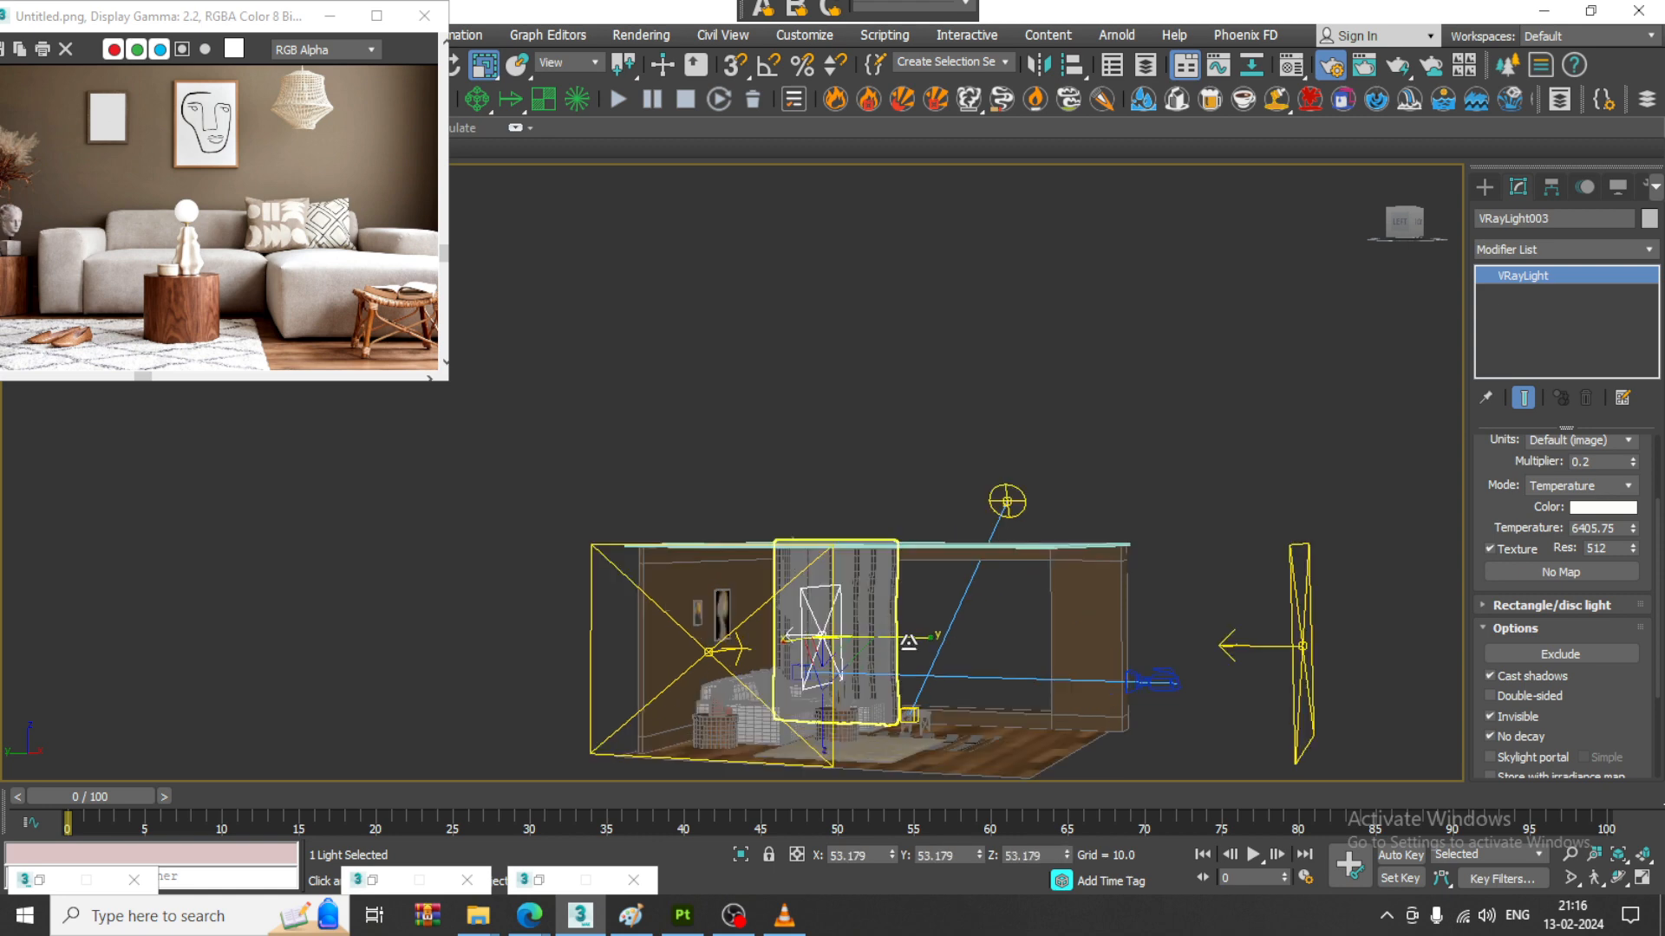
- Rotate the small plane light to face the floor and raise it to just below the ceiling, at about Z 192
{"action": "key", "text": "e"}
{"action": "left_click_drag", "start_coordinate": [819, 602], "coordinate": [760, 445]}
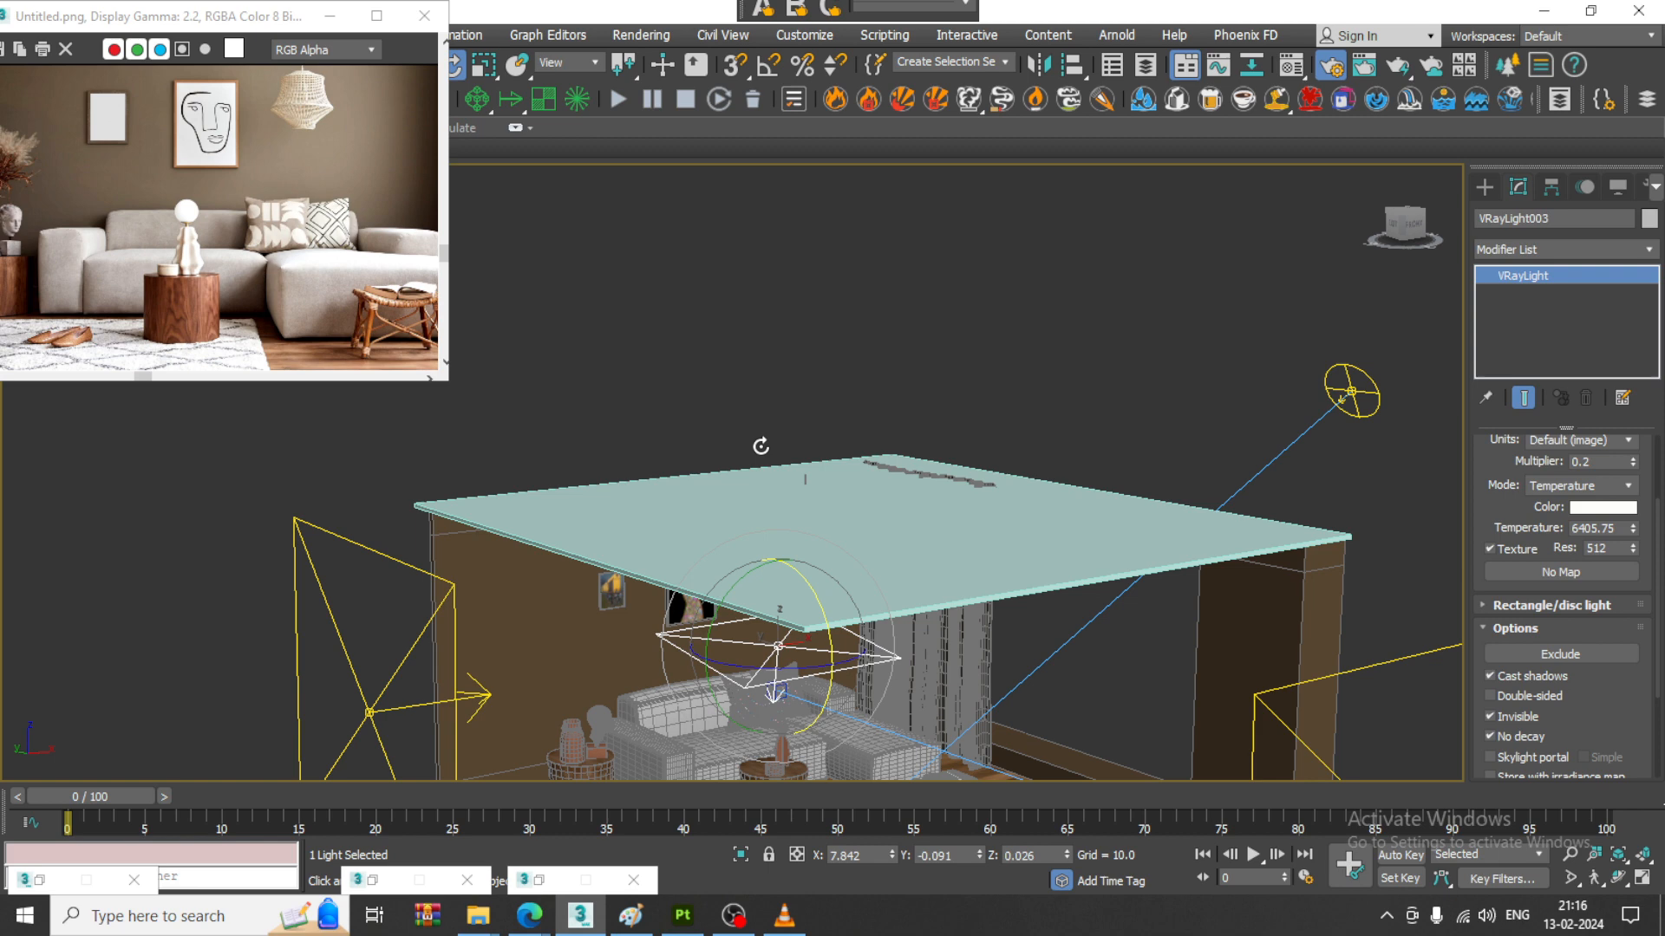
{"action": "key", "text": "f"}
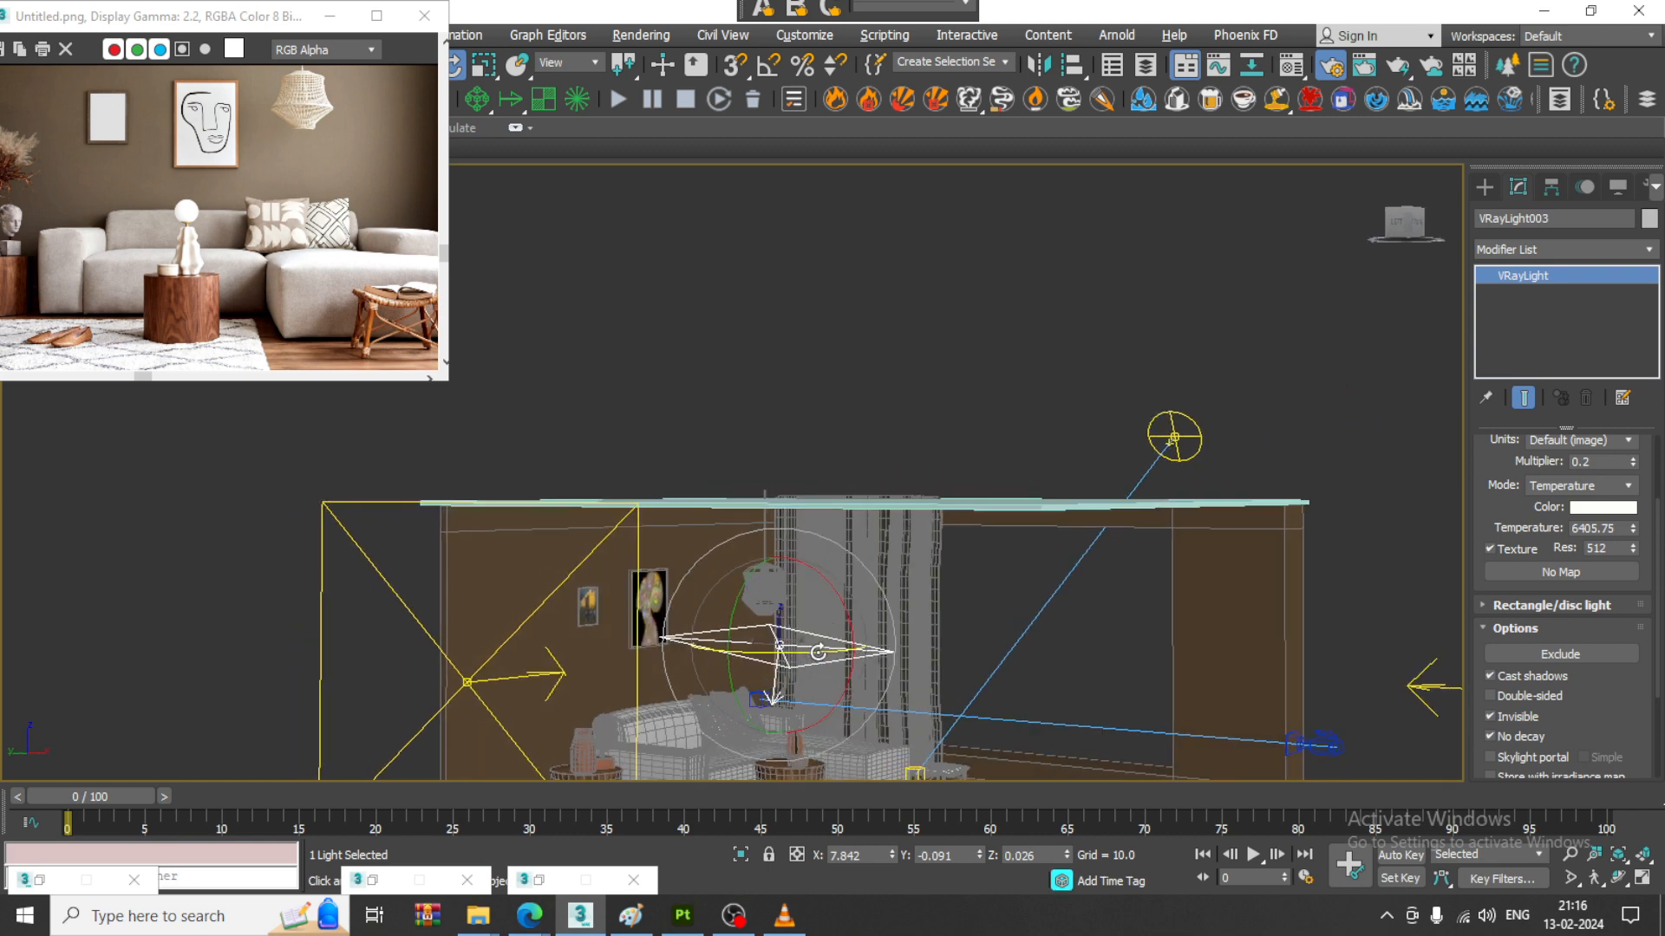
{"action": "key", "text": "w"}
{"action": "left_click_drag", "start_coordinate": [780, 589], "coordinate": [780, 477]}
{"action": "key", "text": "p"}
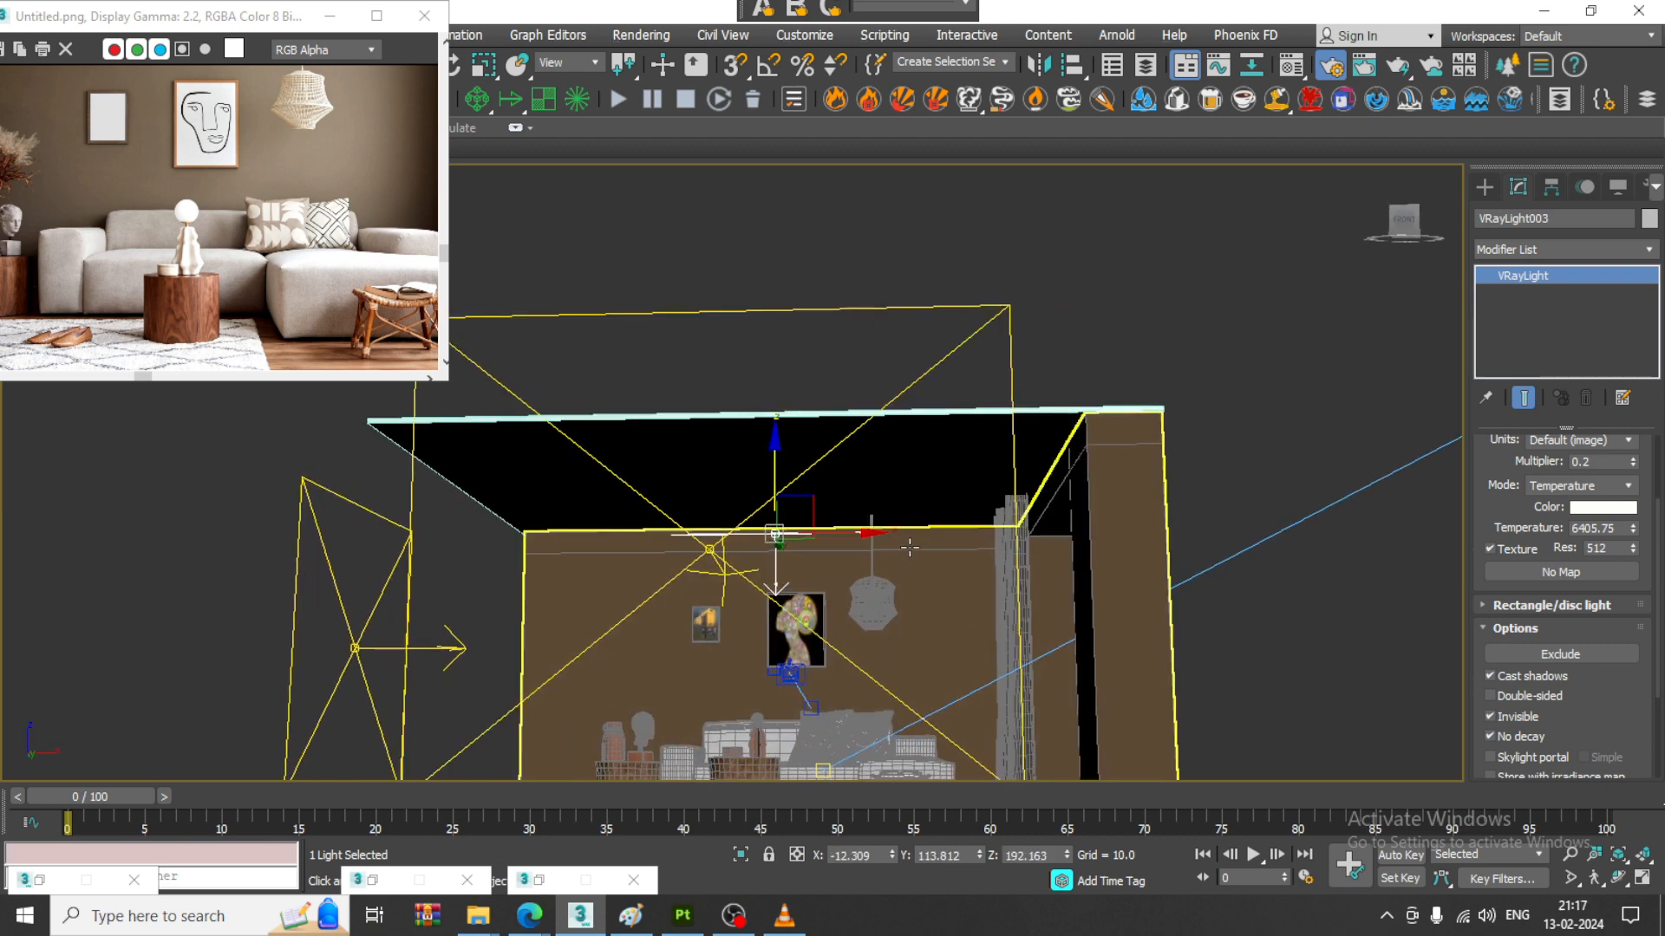
- Move the small ceiling light over the pendant lamp, to about X 68 and Y 169
{"action": "left_click_drag", "start_coordinate": [867, 532], "coordinate": [980, 539]}
{"action": "middle_click_drag", "start_coordinate": [981, 538], "coordinate": [794, 539], "text": "alt"}
{"action": "left_click_drag", "start_coordinate": [804, 535], "coordinate": [733, 544]}
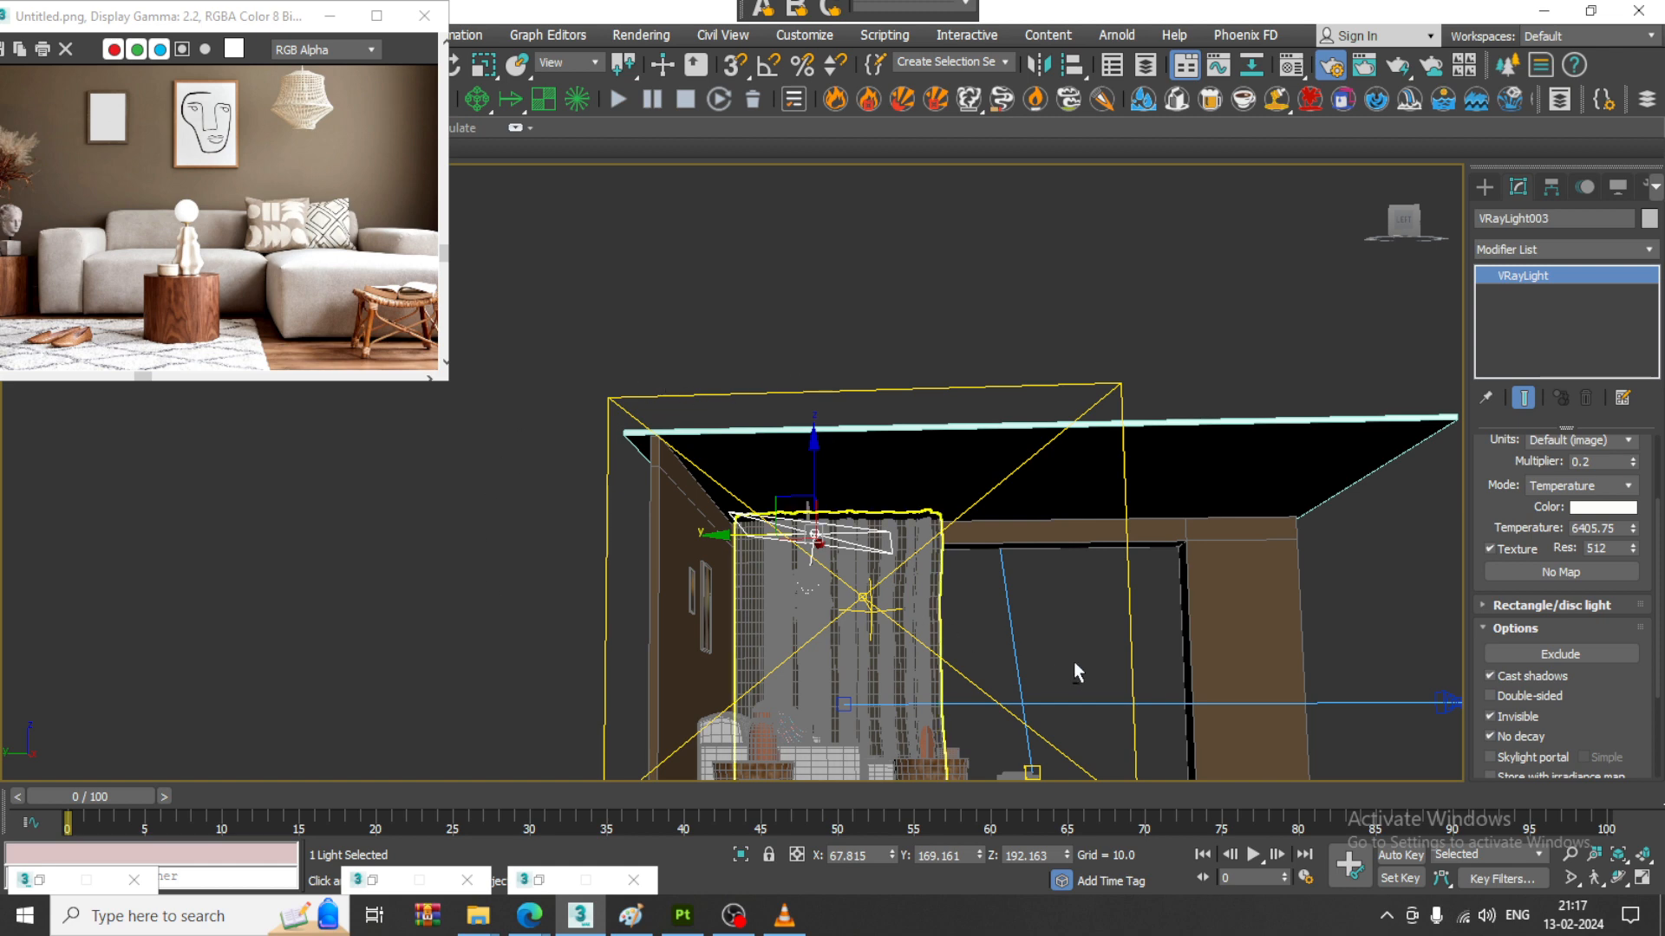
{"action": "key", "text": "f"}
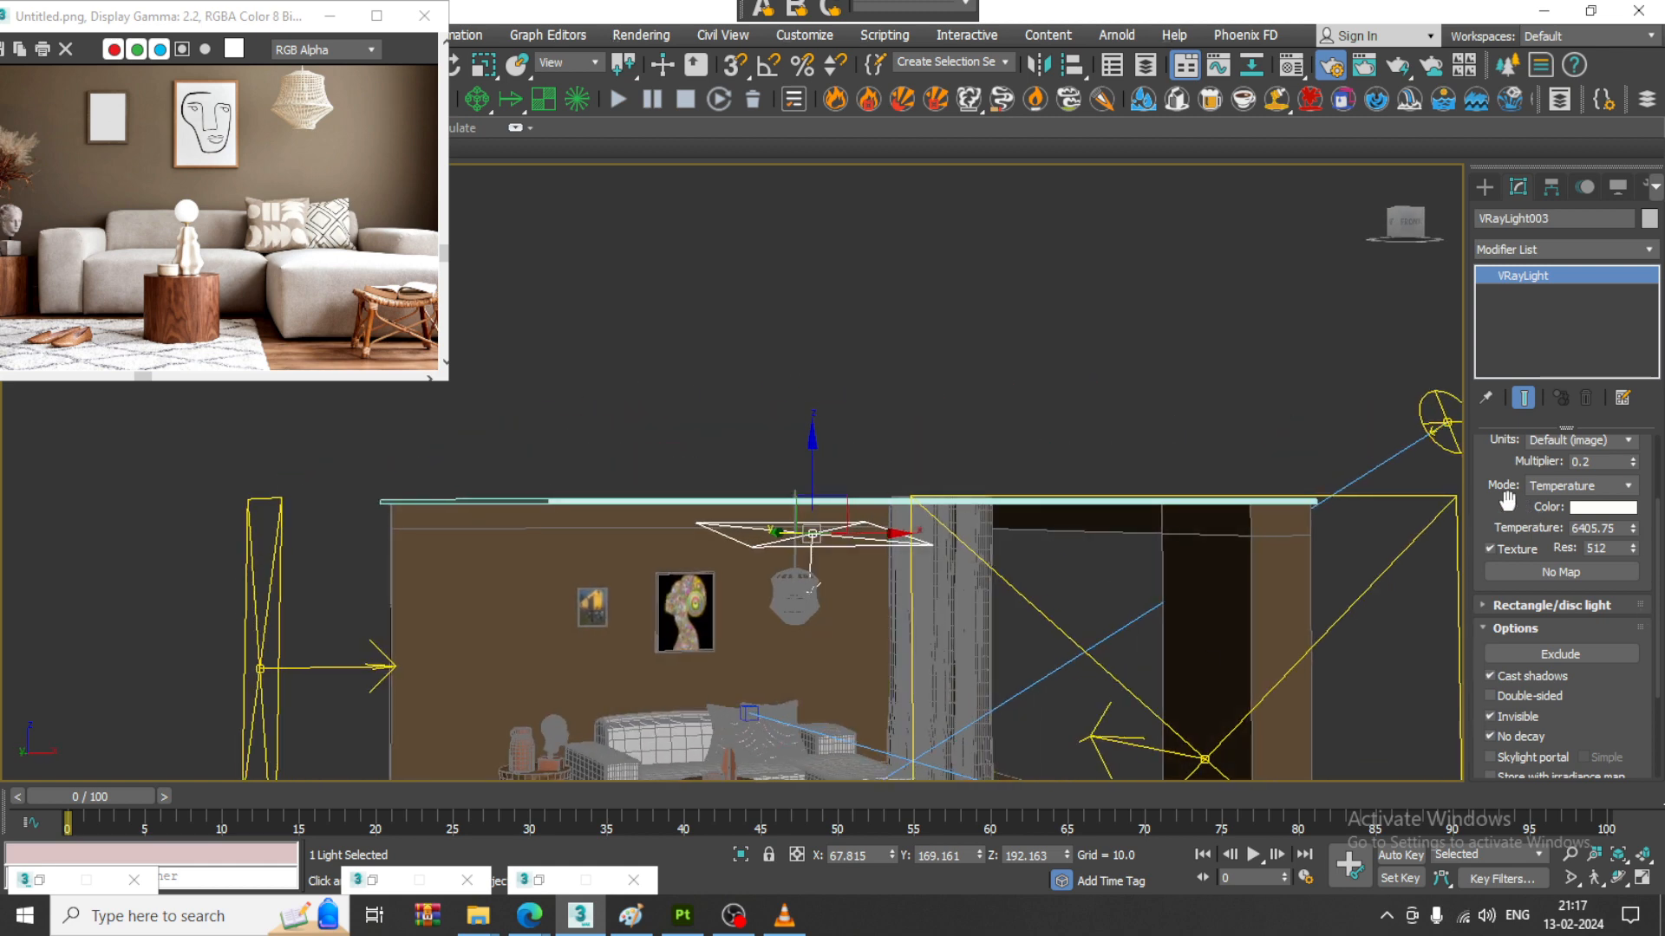
- Change the small ceiling light's type to Dome, lower it to the pendant lamp at about Z 134, and restore the four-viewport layout
{"action": "left_click_drag", "start_coordinate": [1507, 501], "coordinate": [1531, 770]}
{"action": "left_click", "coordinate": [1611, 471]}
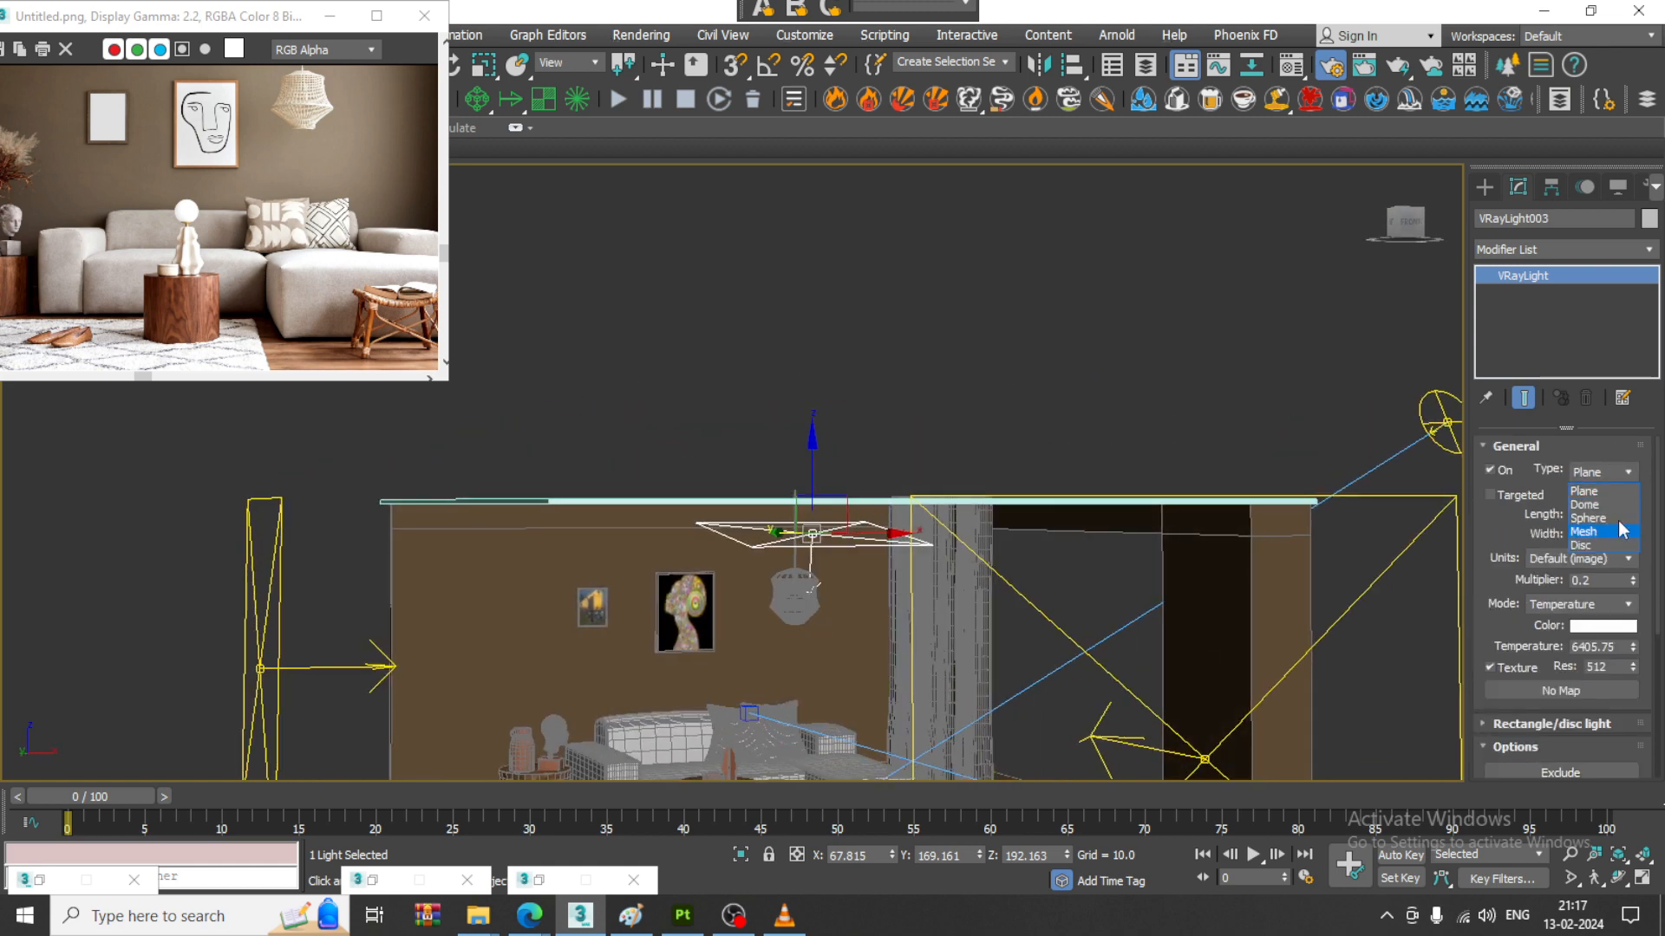
{"action": "left_click", "coordinate": [1599, 507]}
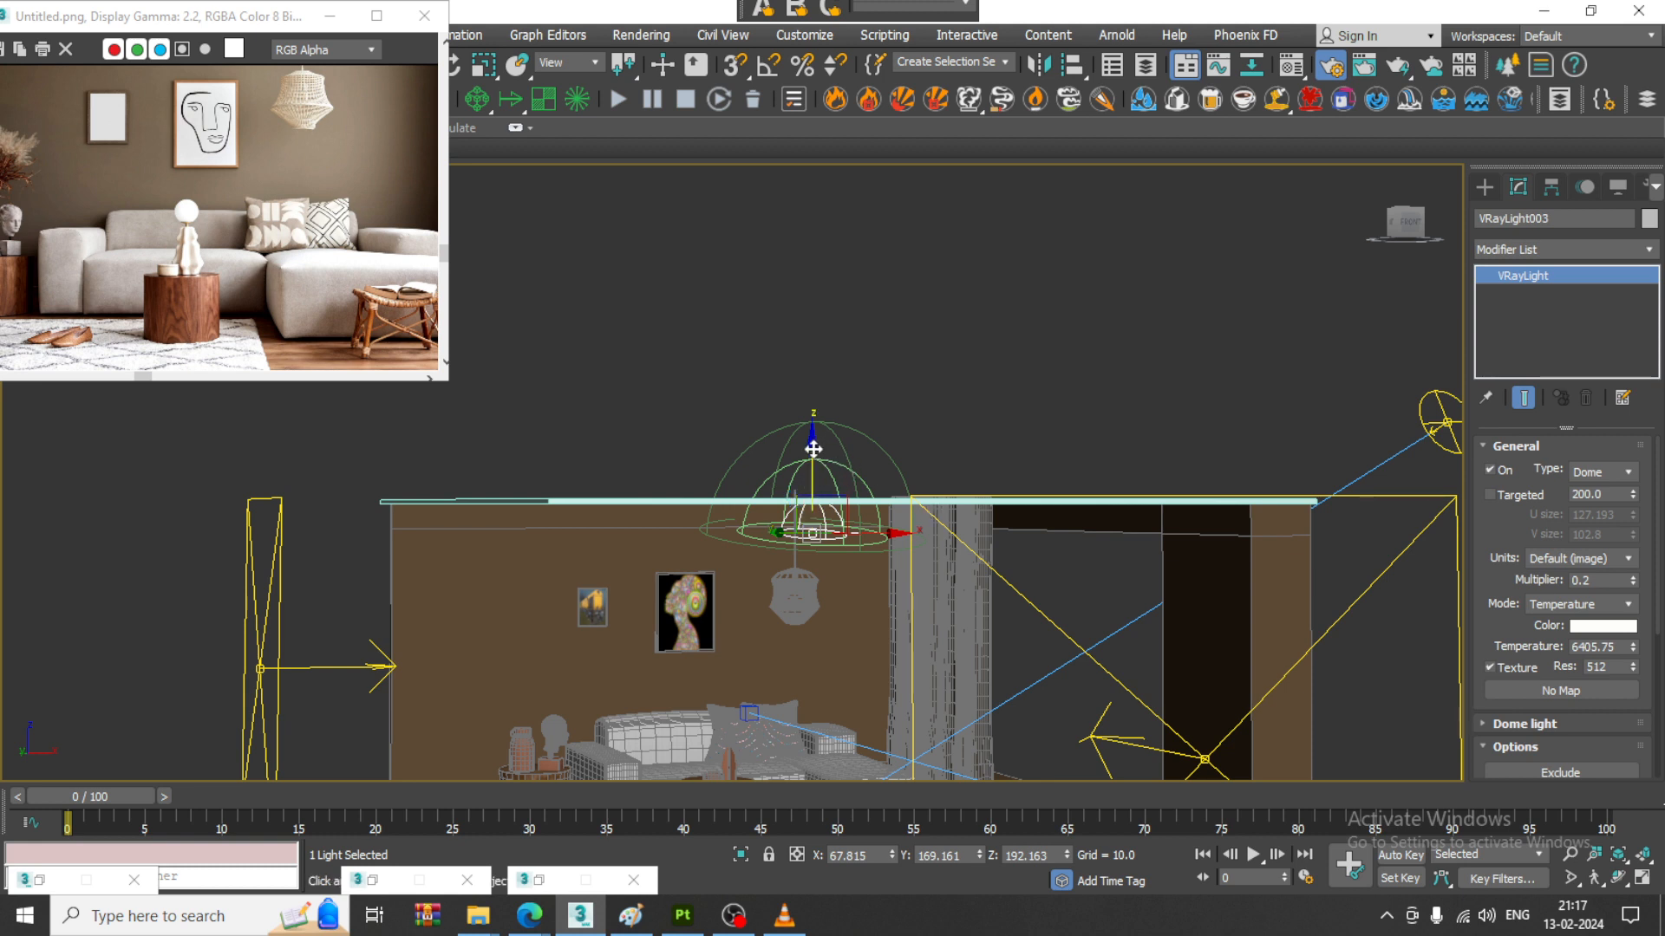
{"action": "left_click_drag", "start_coordinate": [825, 445], "coordinate": [997, 568]}
{"action": "middle_click_drag", "start_coordinate": [997, 569], "coordinate": [973, 469], "text": "alt"}
{"action": "scroll", "coordinate": [973, 469], "scroll_direction": "up", "scroll_amount": 3}
{"action": "scroll", "coordinate": [1039, 249], "scroll_direction": "down", "scroll_amount": 3}
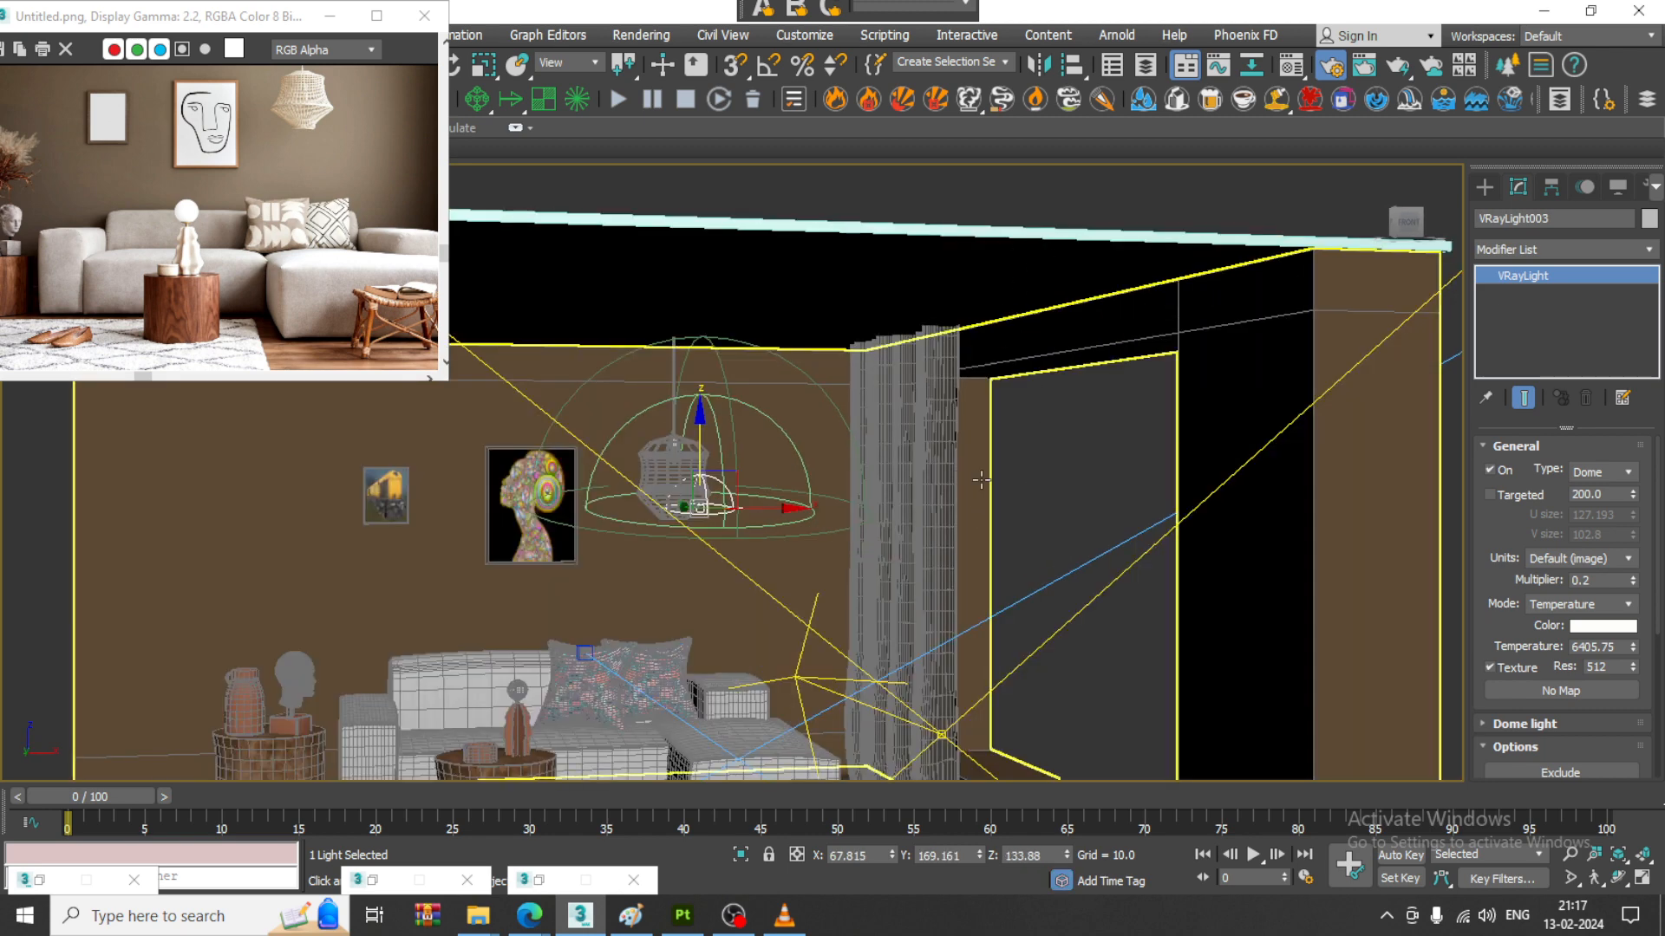
{"action": "key", "text": "alt+w"}
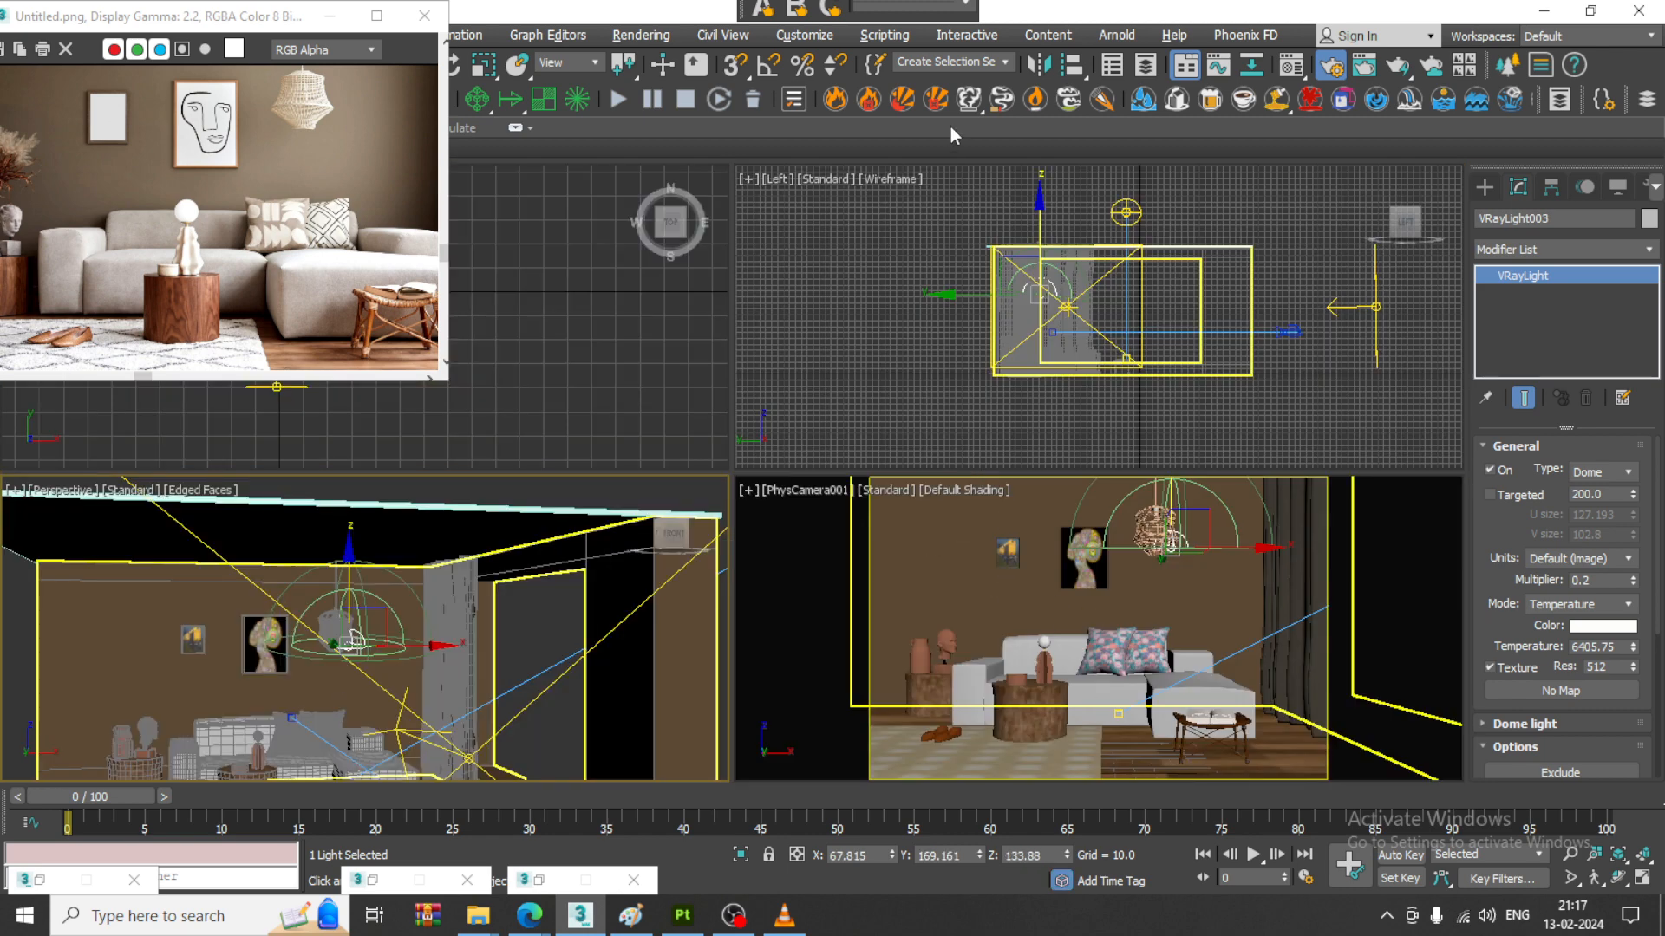
- Bring up the environment settings alongside the dam_wall_4k HDRI map, and close the Material Editor
{"action": "left_click", "coordinate": [537, 884]}
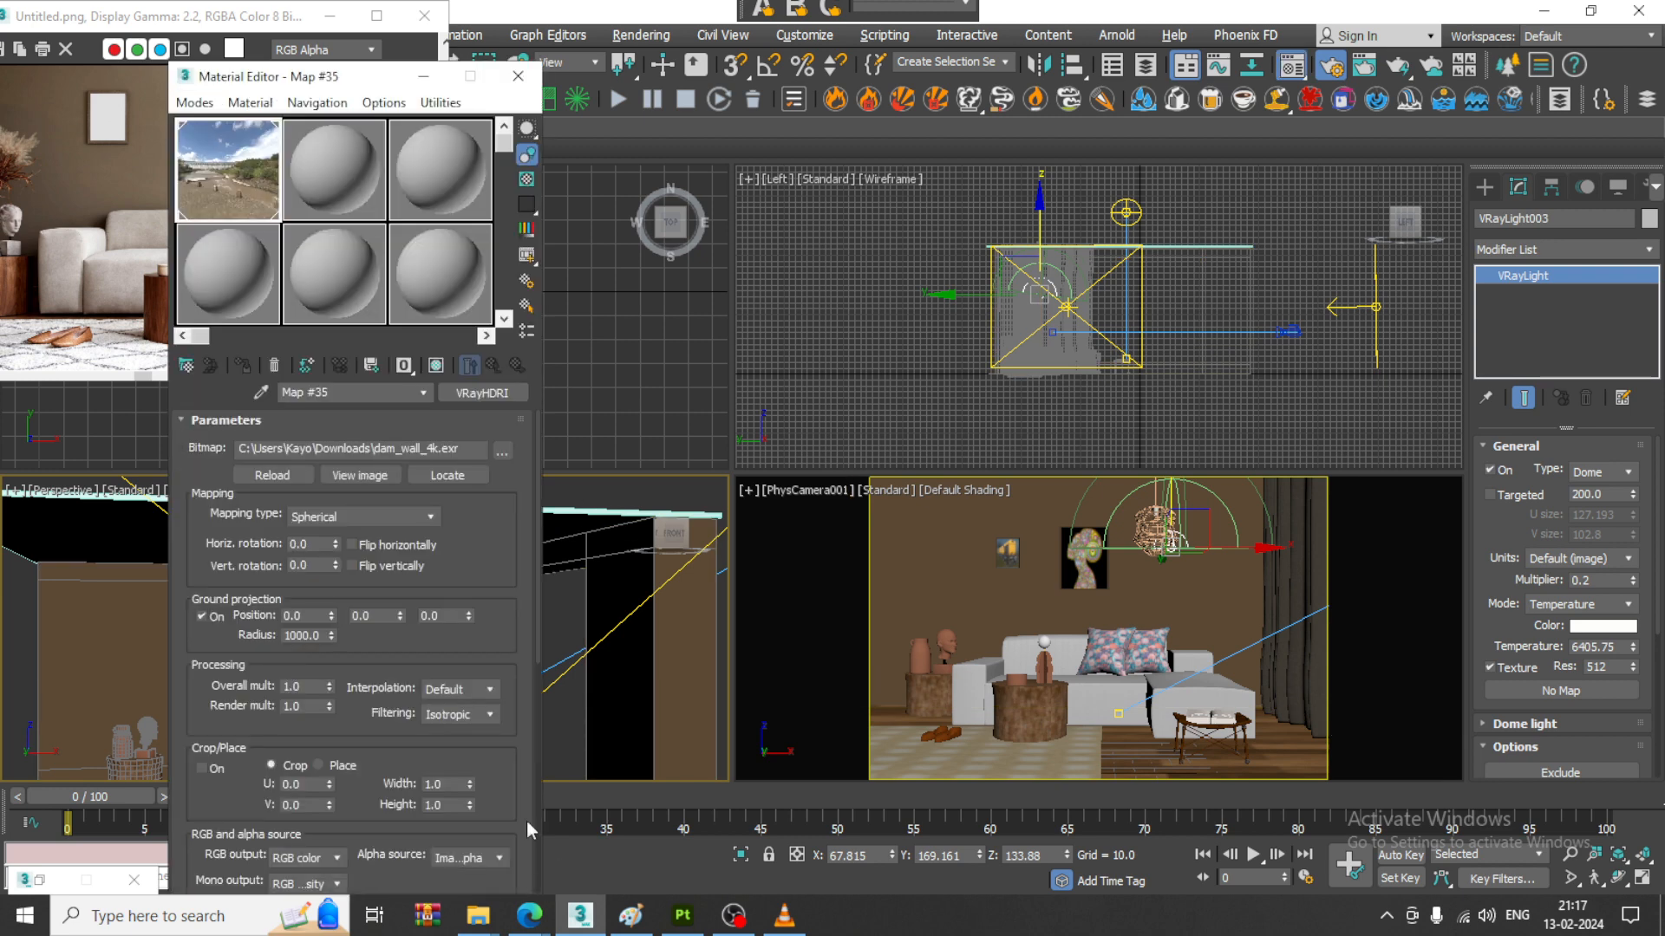
{"action": "left_click", "coordinate": [423, 76]}
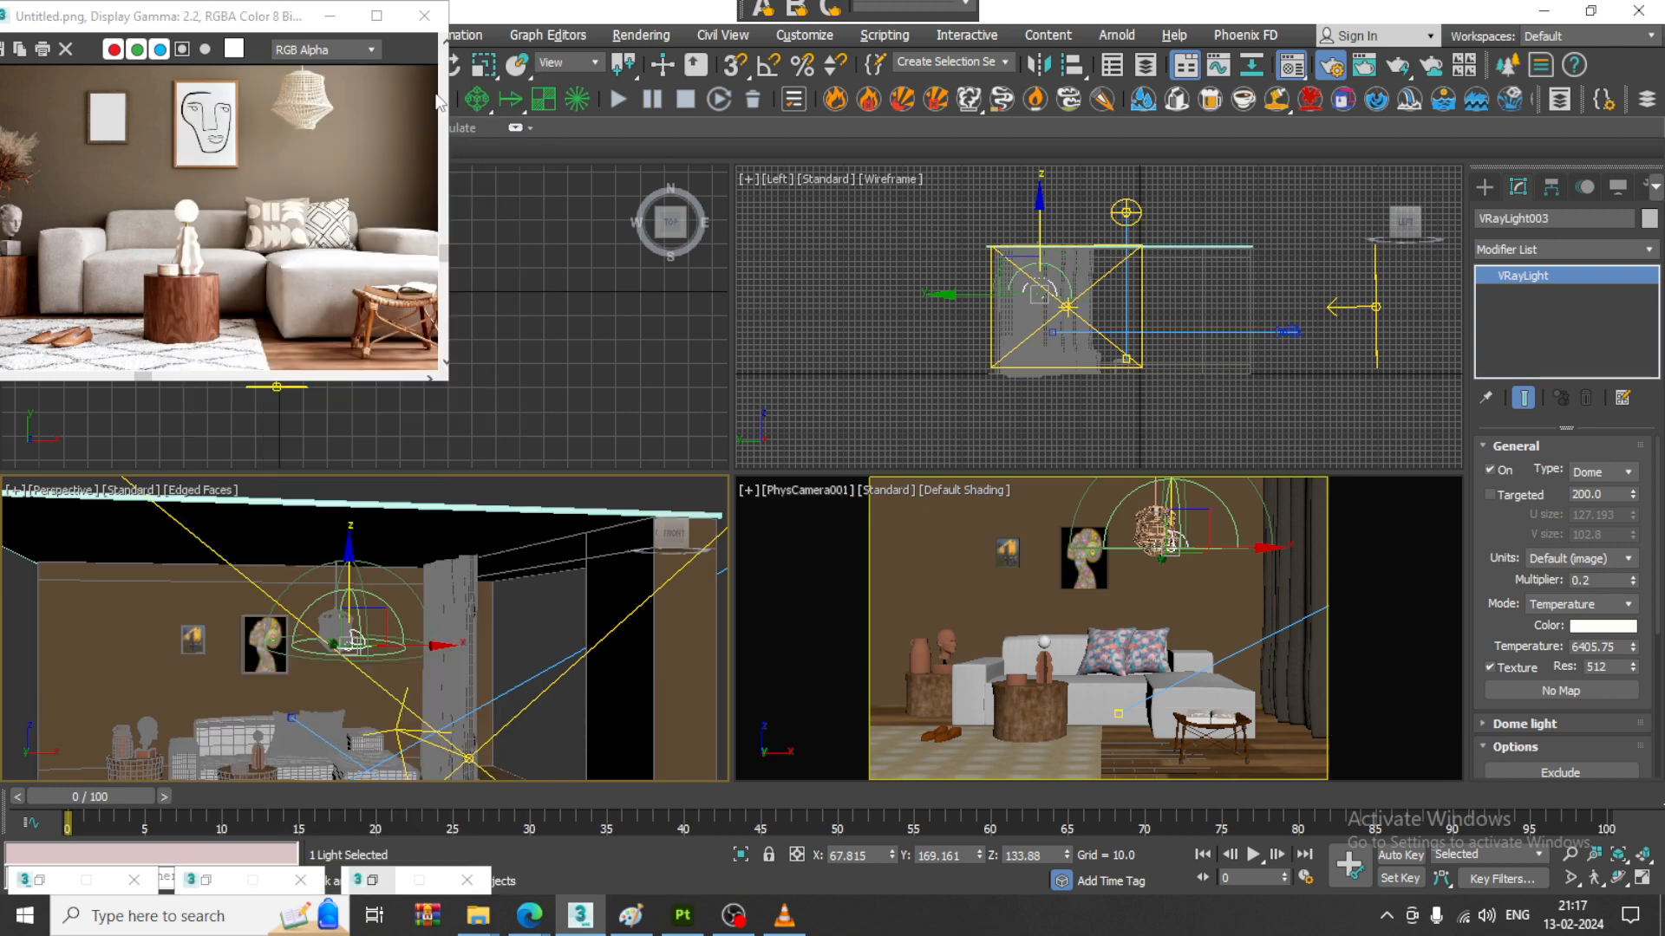
{"action": "left_click", "coordinate": [390, 881]}
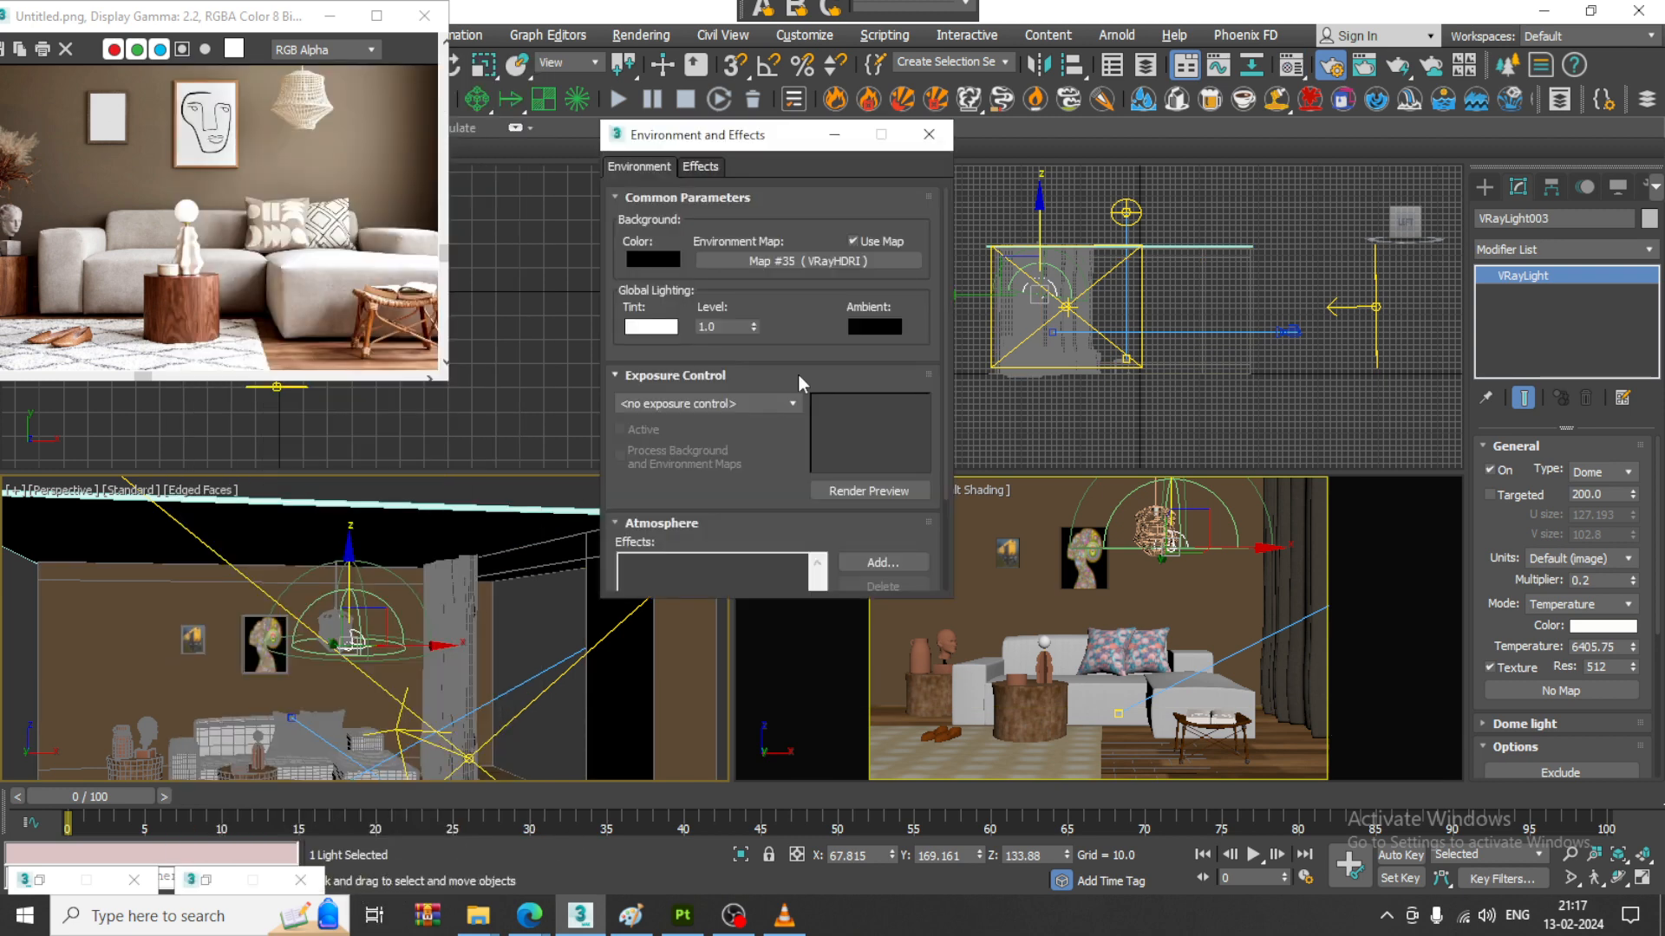
{"action": "left_click", "coordinate": [203, 880]}
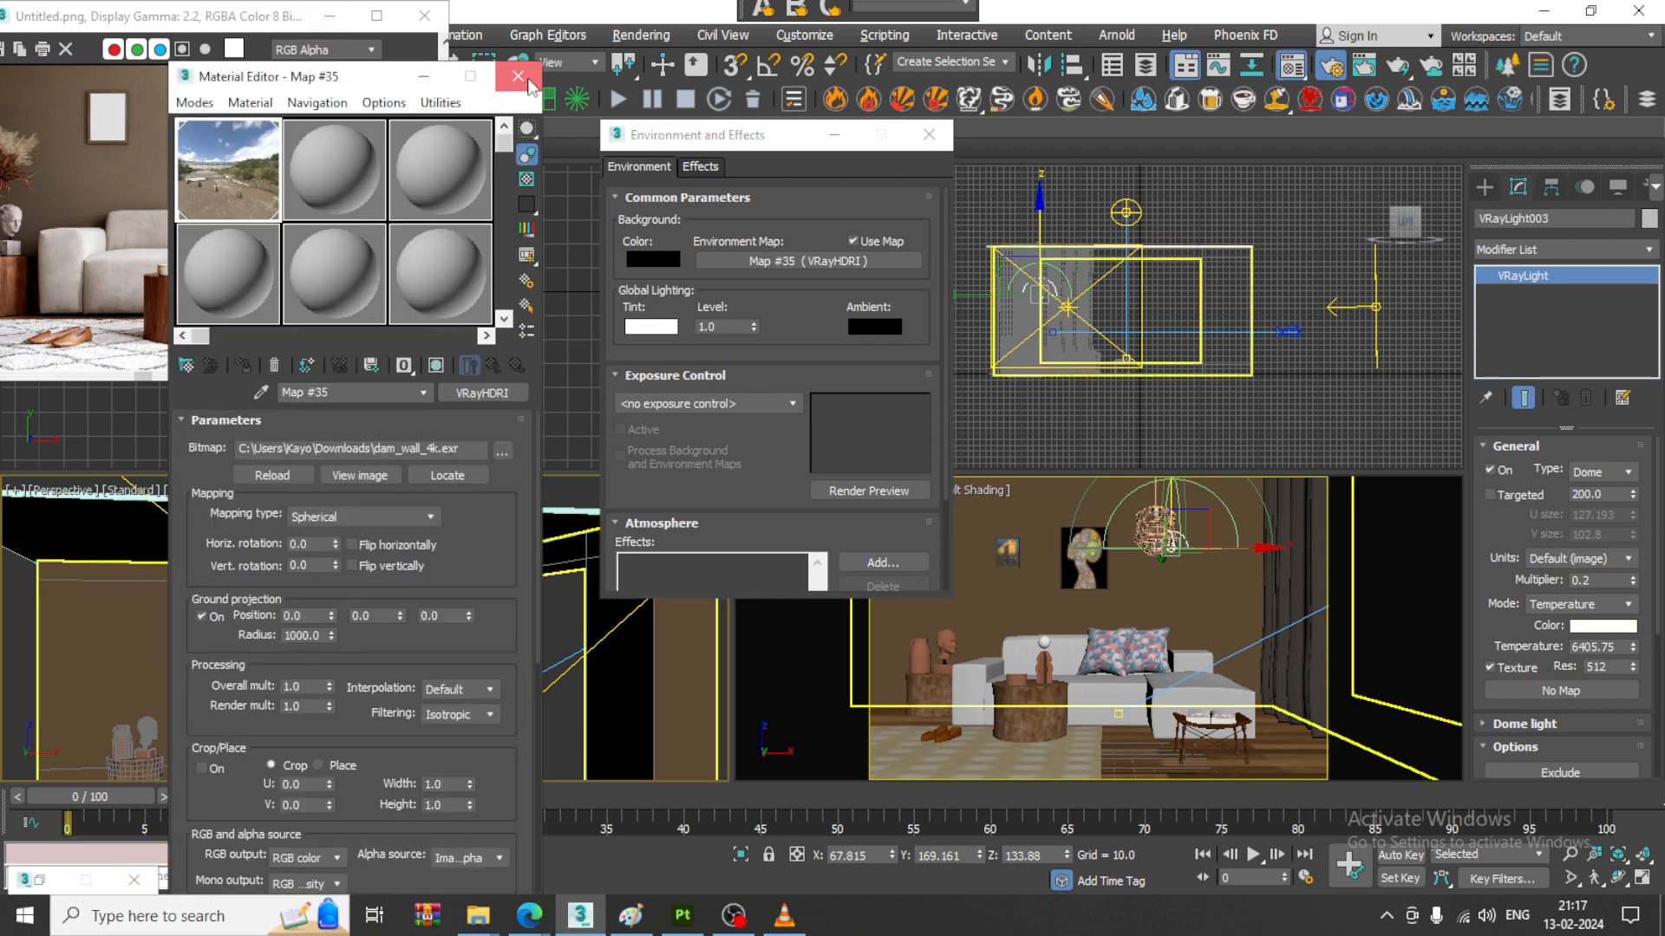
{"action": "left_click", "coordinate": [518, 76]}
- Start an interactive V-Ray render from the render setup and switch it to the PhysCamera001 view
{"action": "left_click", "coordinate": [40, 881]}
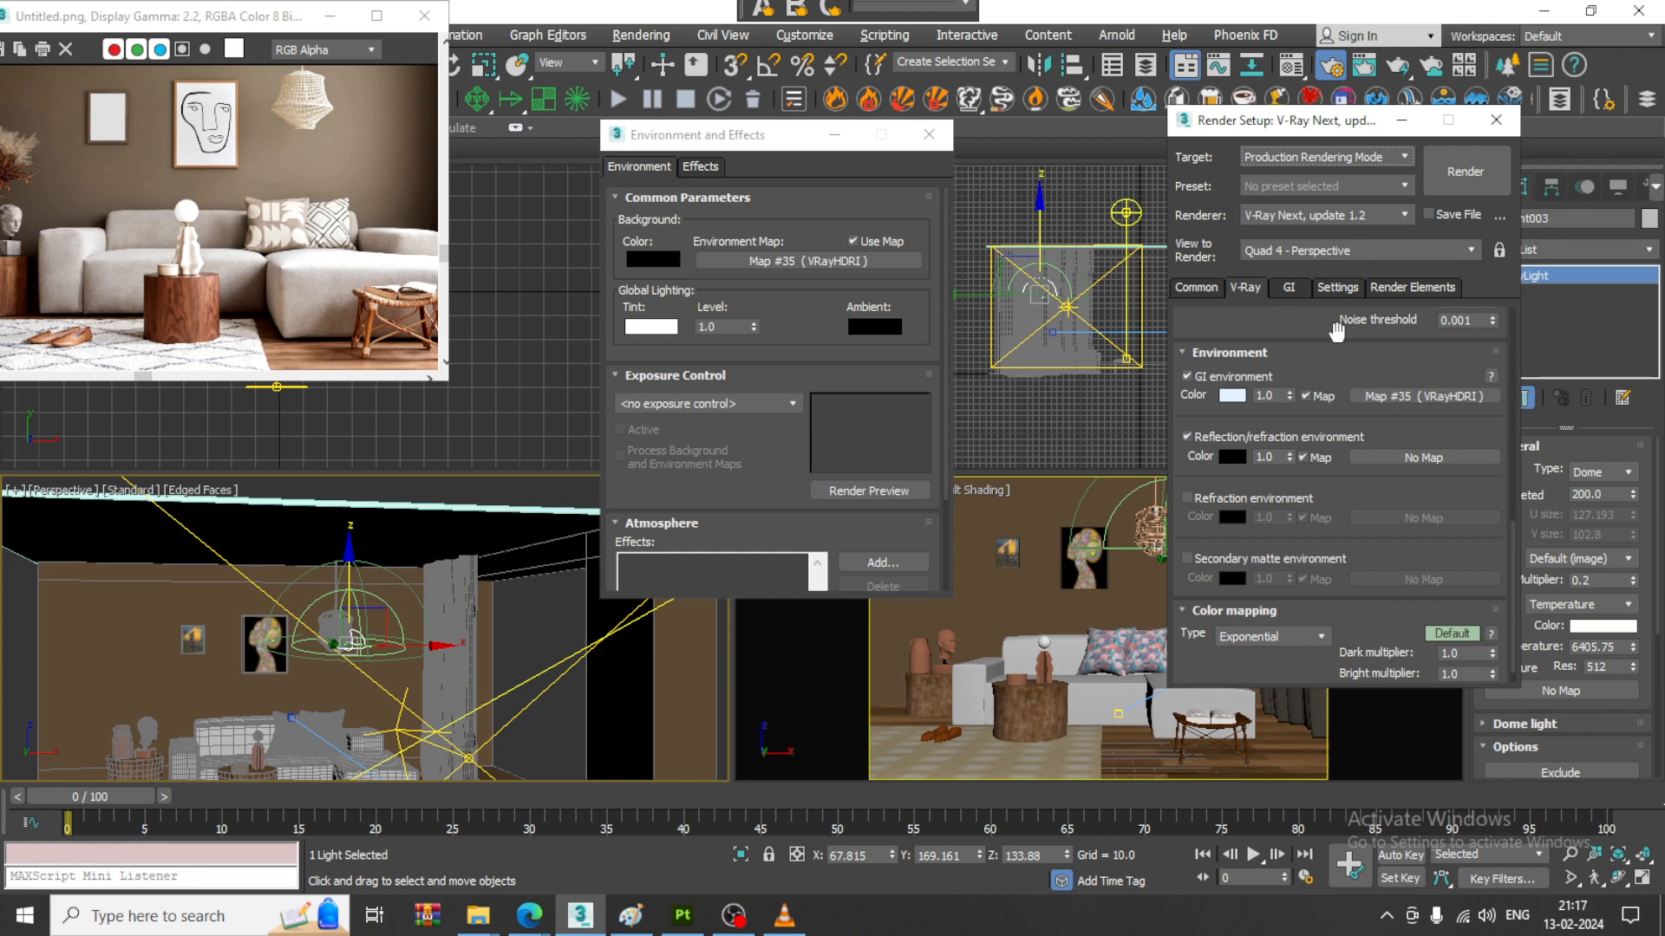
{"action": "scroll", "coordinate": [1336, 330], "scroll_direction": "up", "scroll_amount": 5}
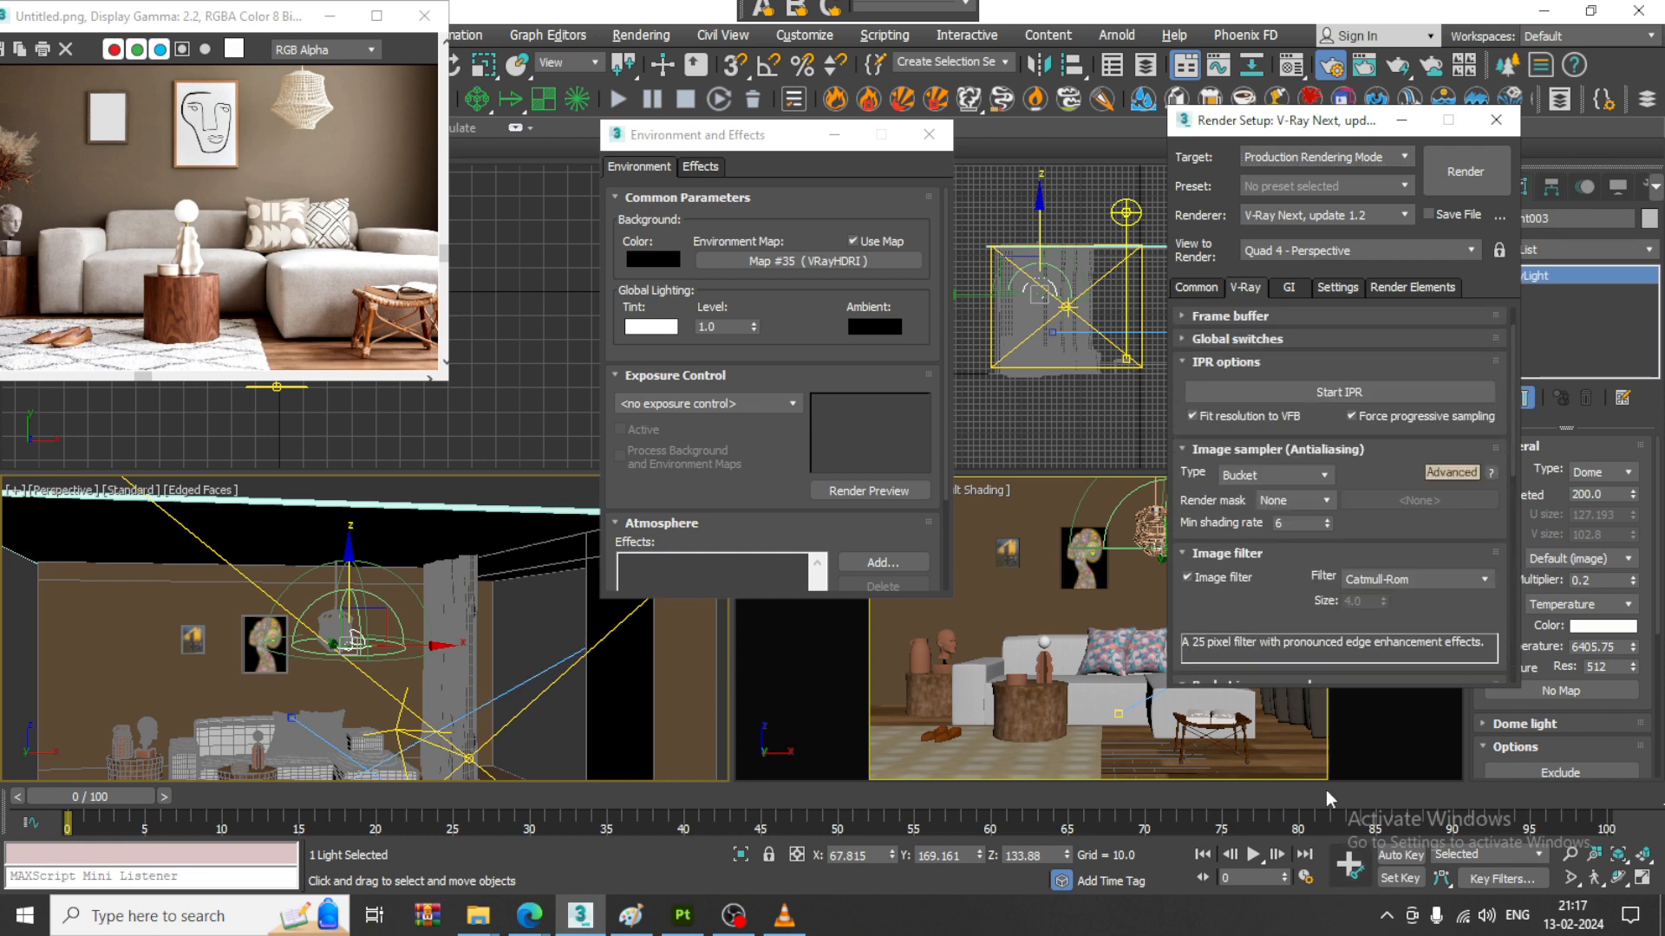
{"action": "left_click", "coordinate": [1342, 397]}
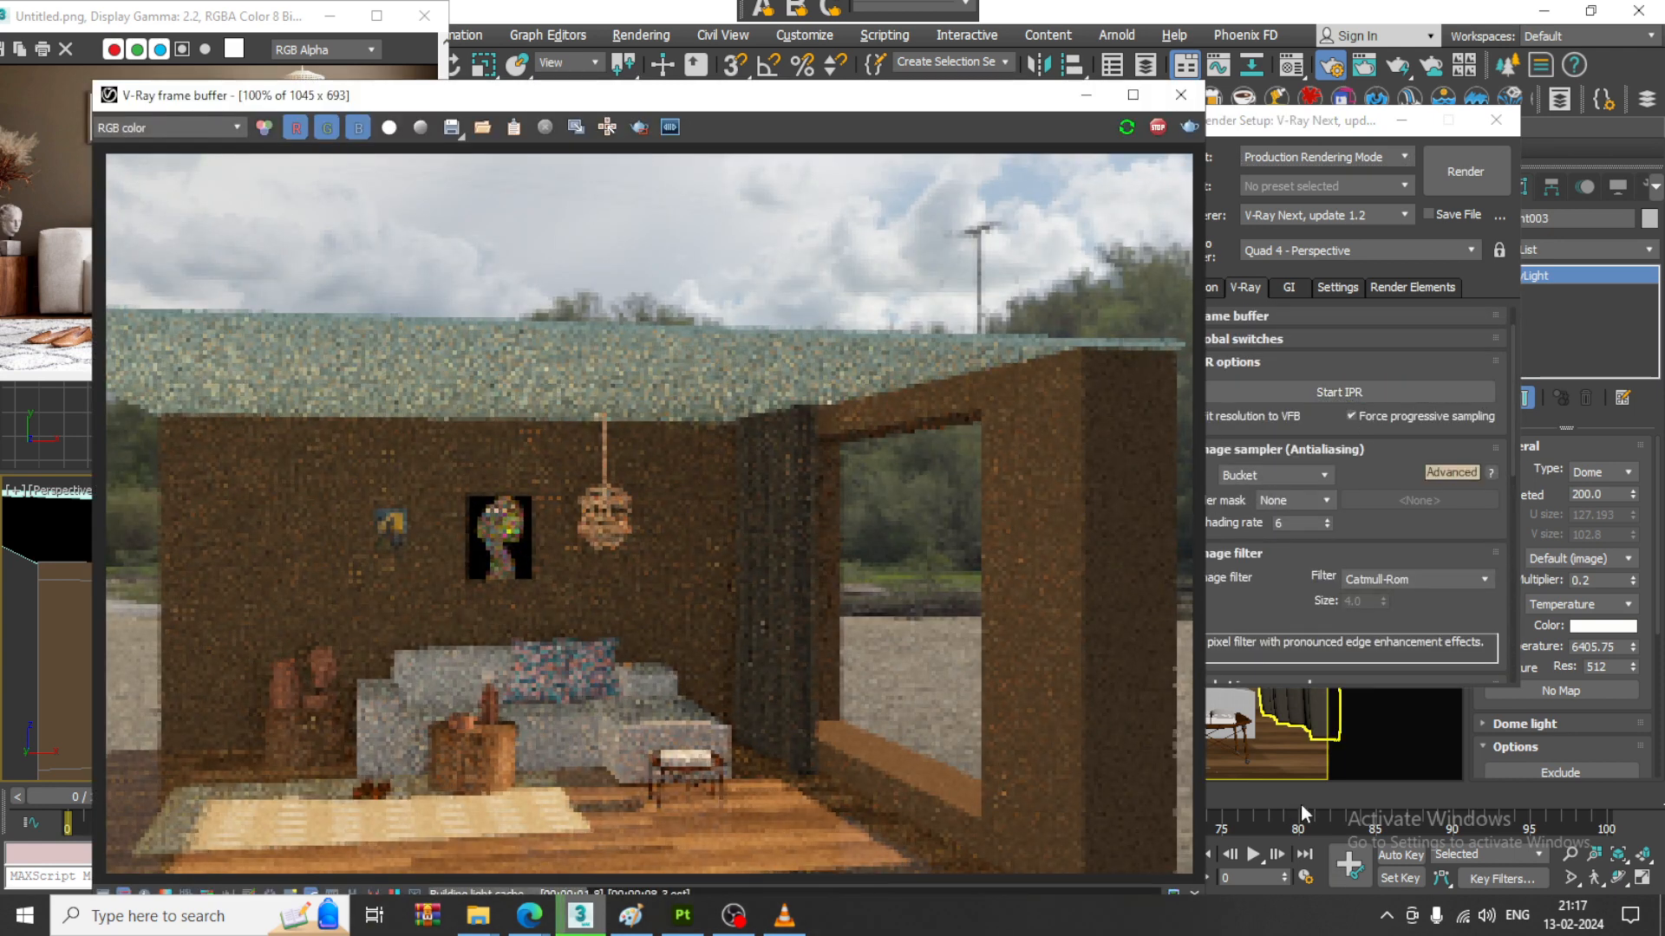
{"action": "left_click", "coordinate": [1301, 737]}
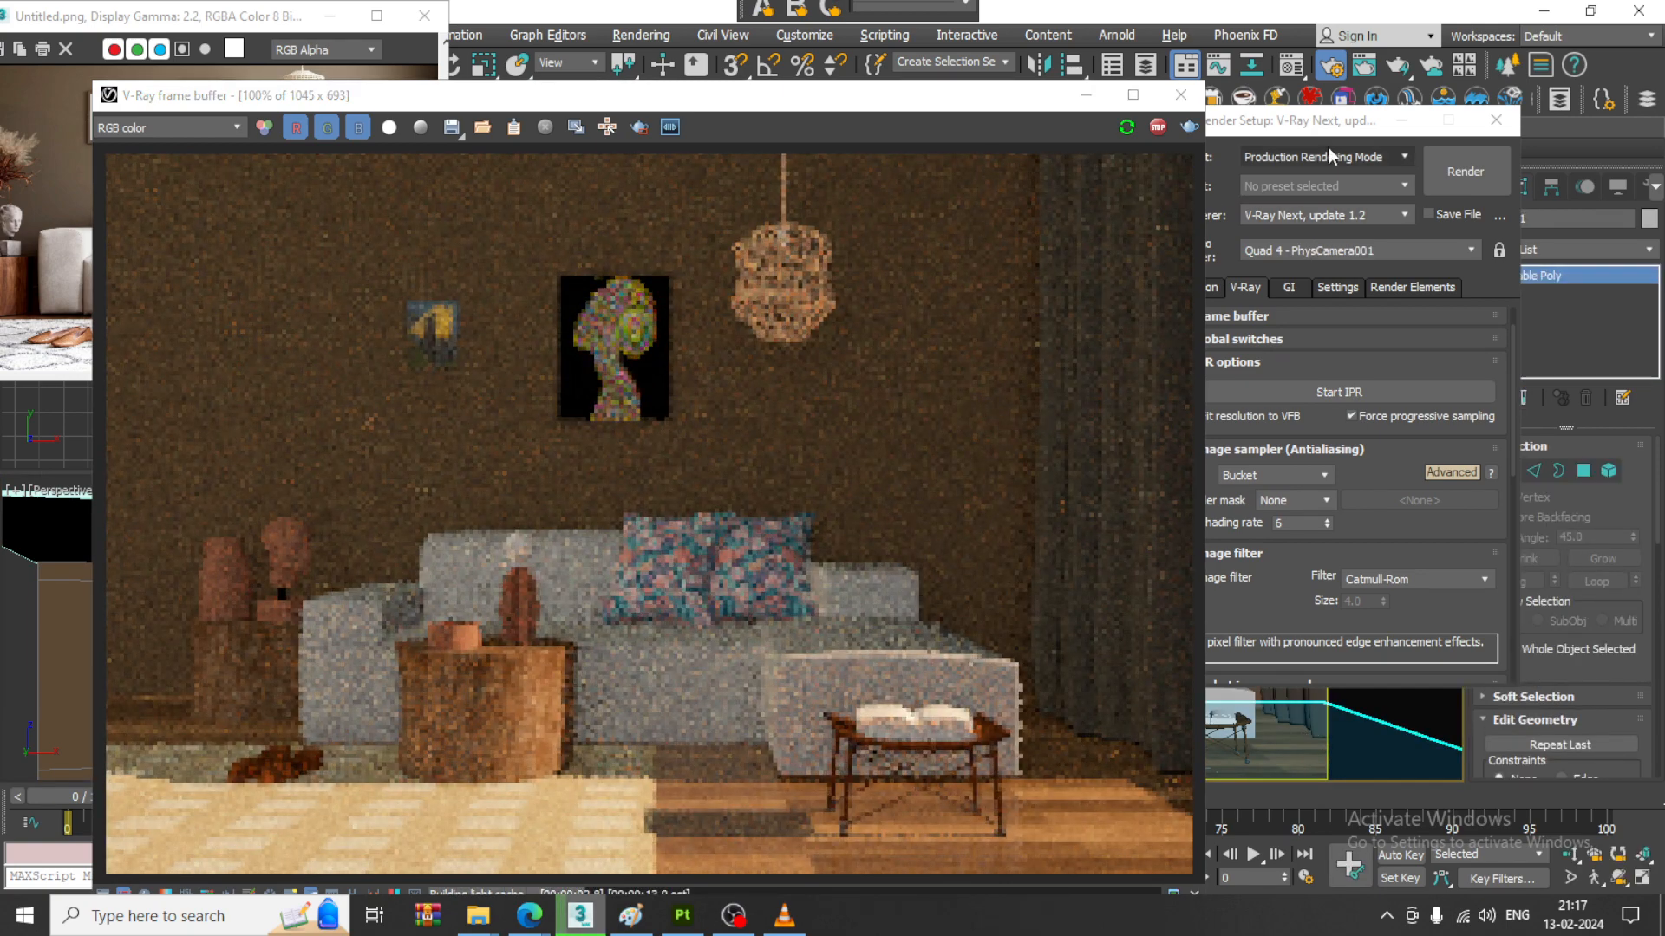
- Uncover the camera view, select the dome light at the pendant lamp, and set its multiplier to 0.2 and temperature to about 5189
{"action": "left_click", "coordinate": [1394, 124]}
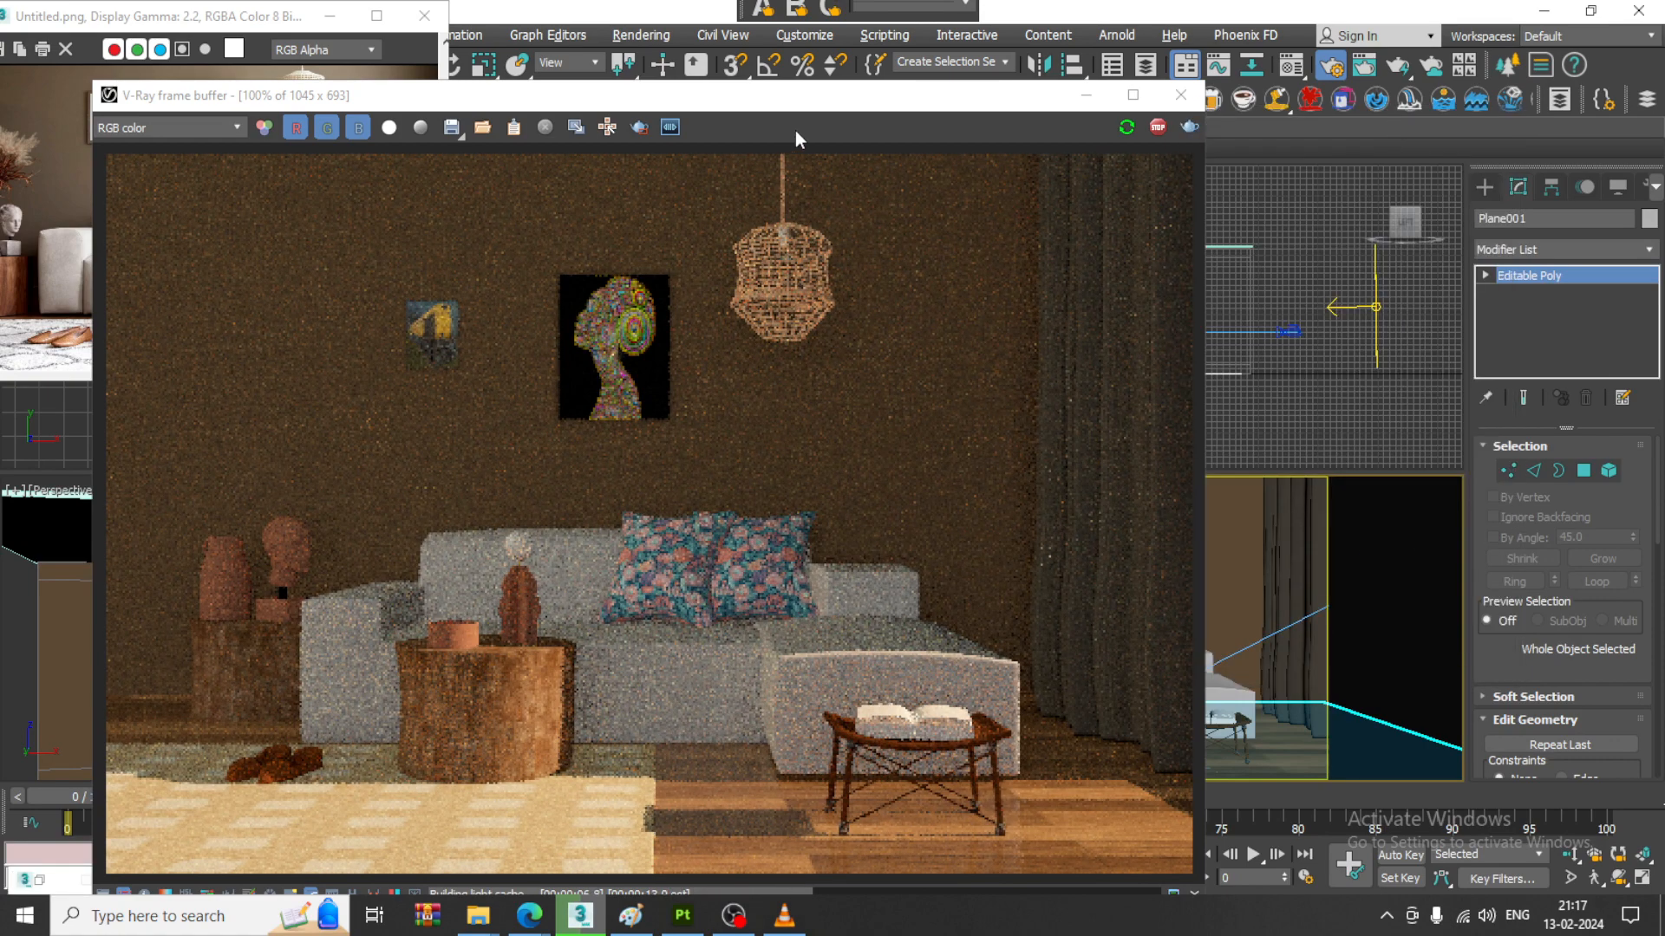
{"action": "left_click_drag", "start_coordinate": [792, 100], "coordinate": [673, 84]}
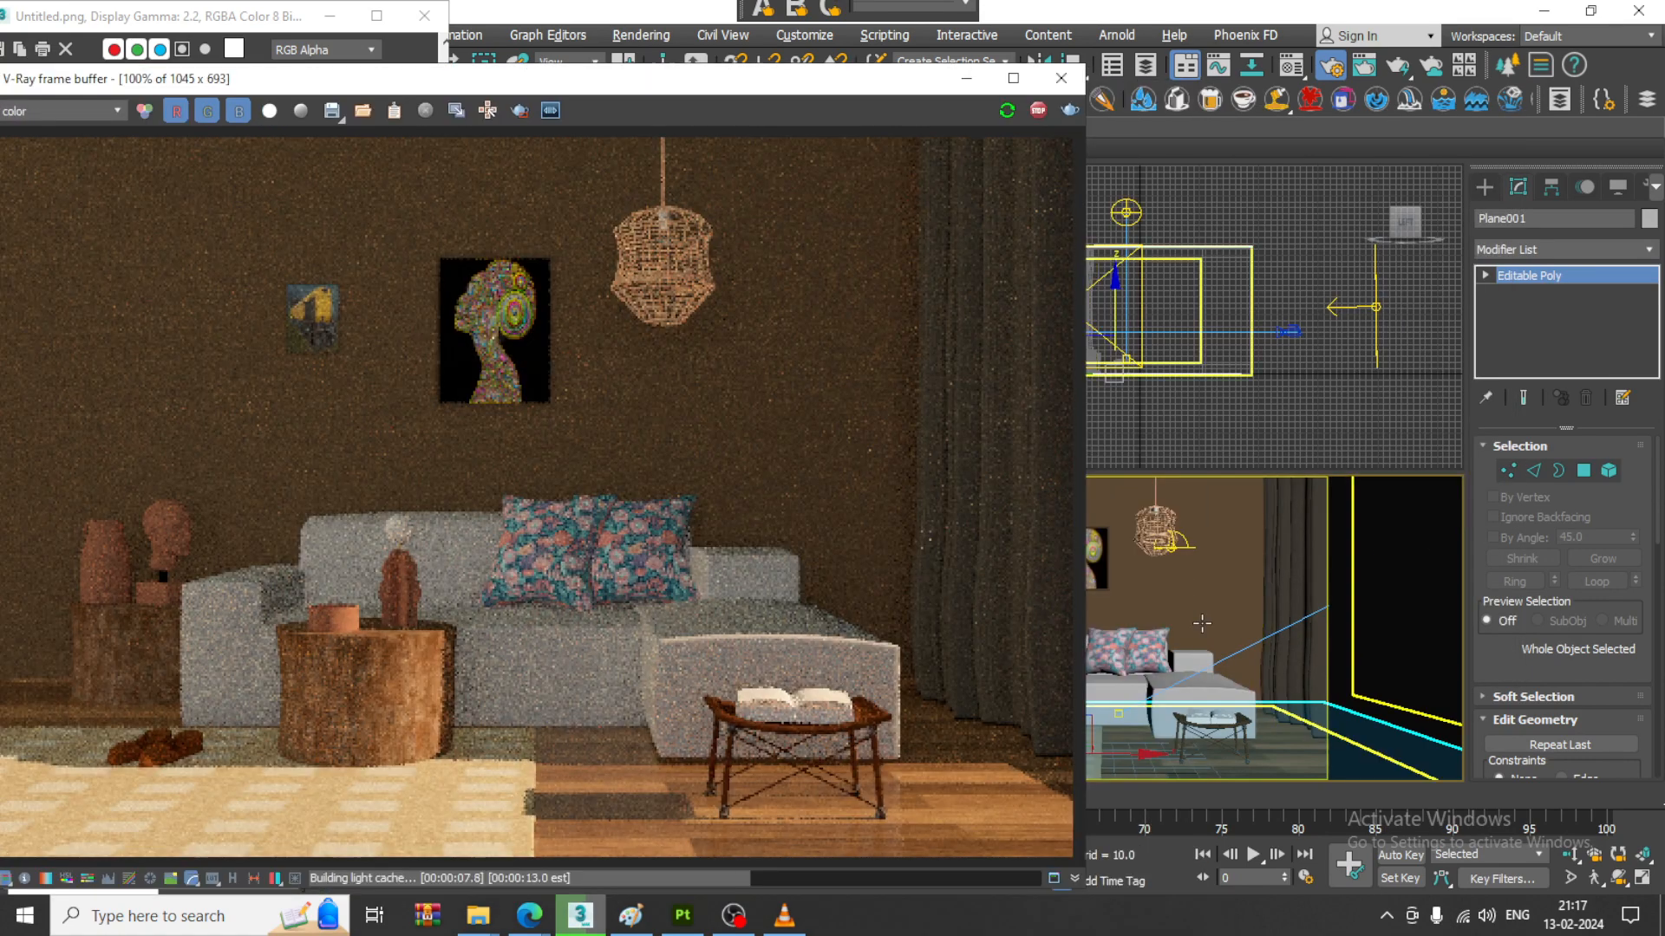
{"action": "left_click", "coordinate": [1188, 548]}
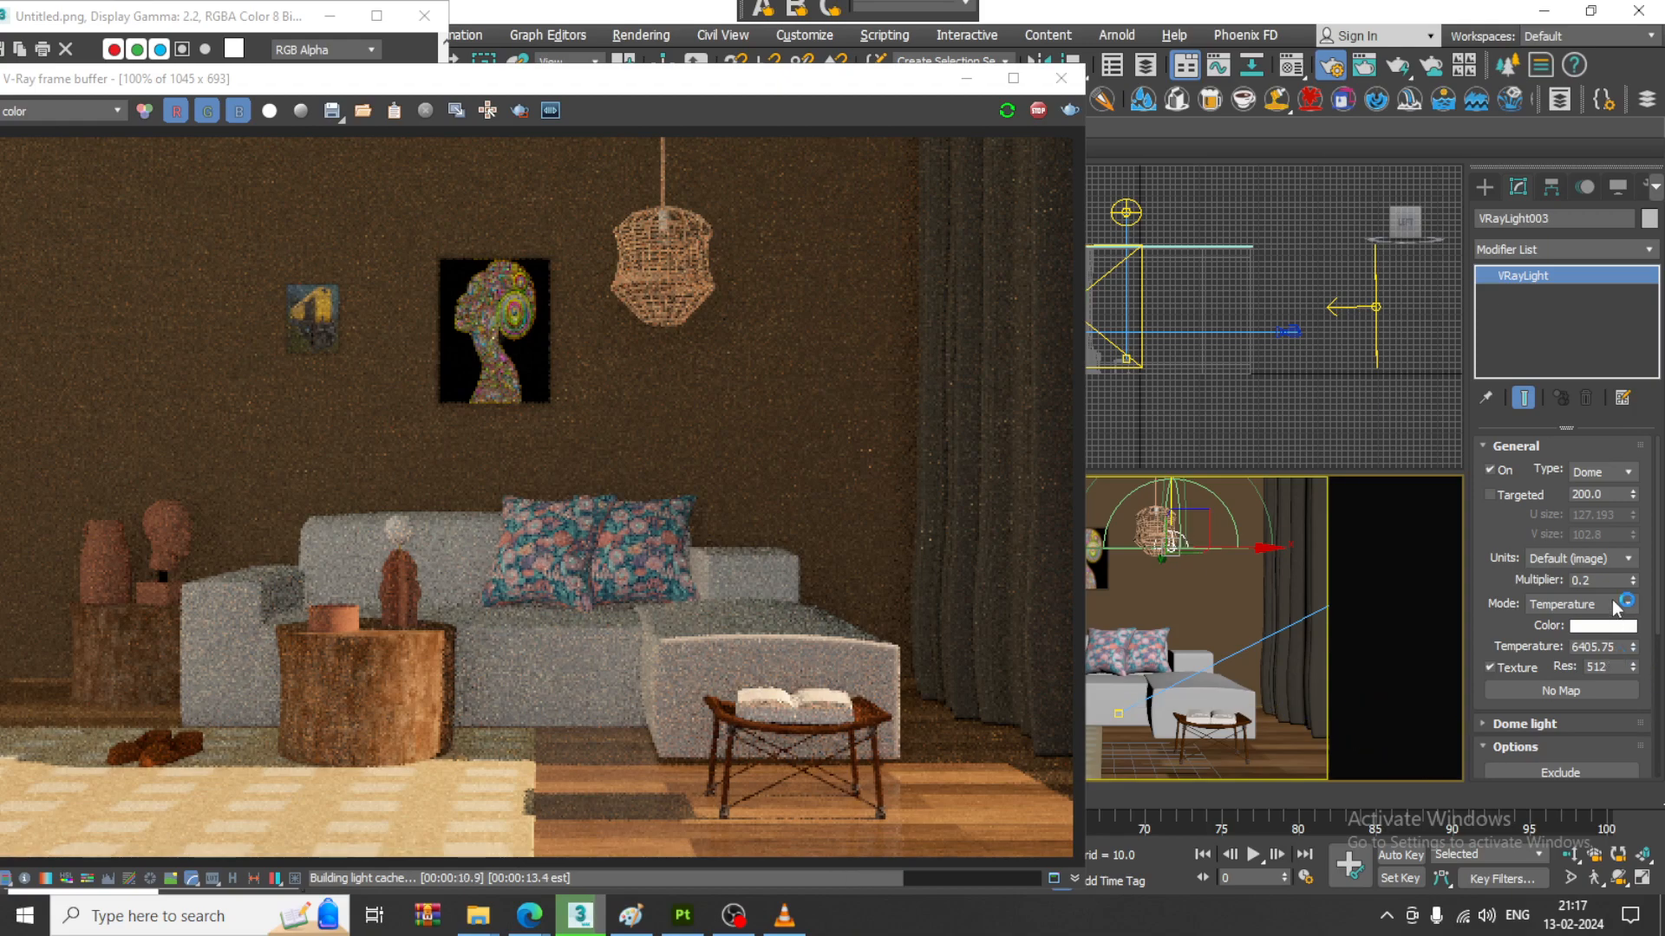
{"action": "left_click_drag", "start_coordinate": [1634, 580], "coordinate": [1634, 580]}
{"action": "left_click", "coordinate": [1569, 581]}
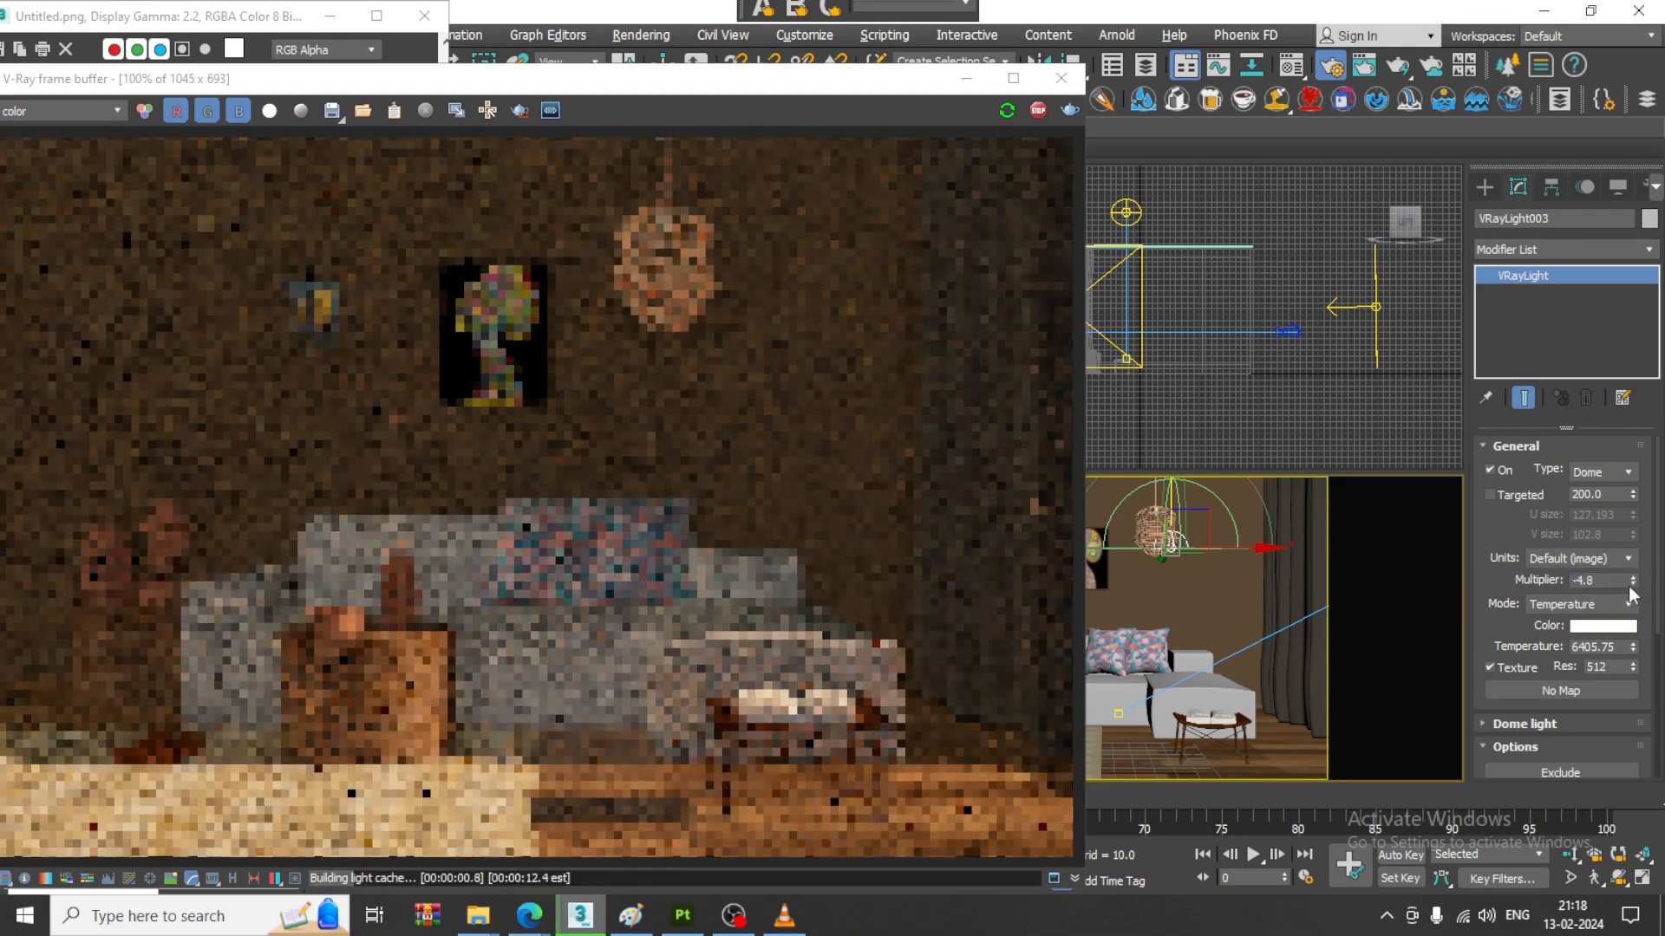
{"action": "type", "text": "0."}
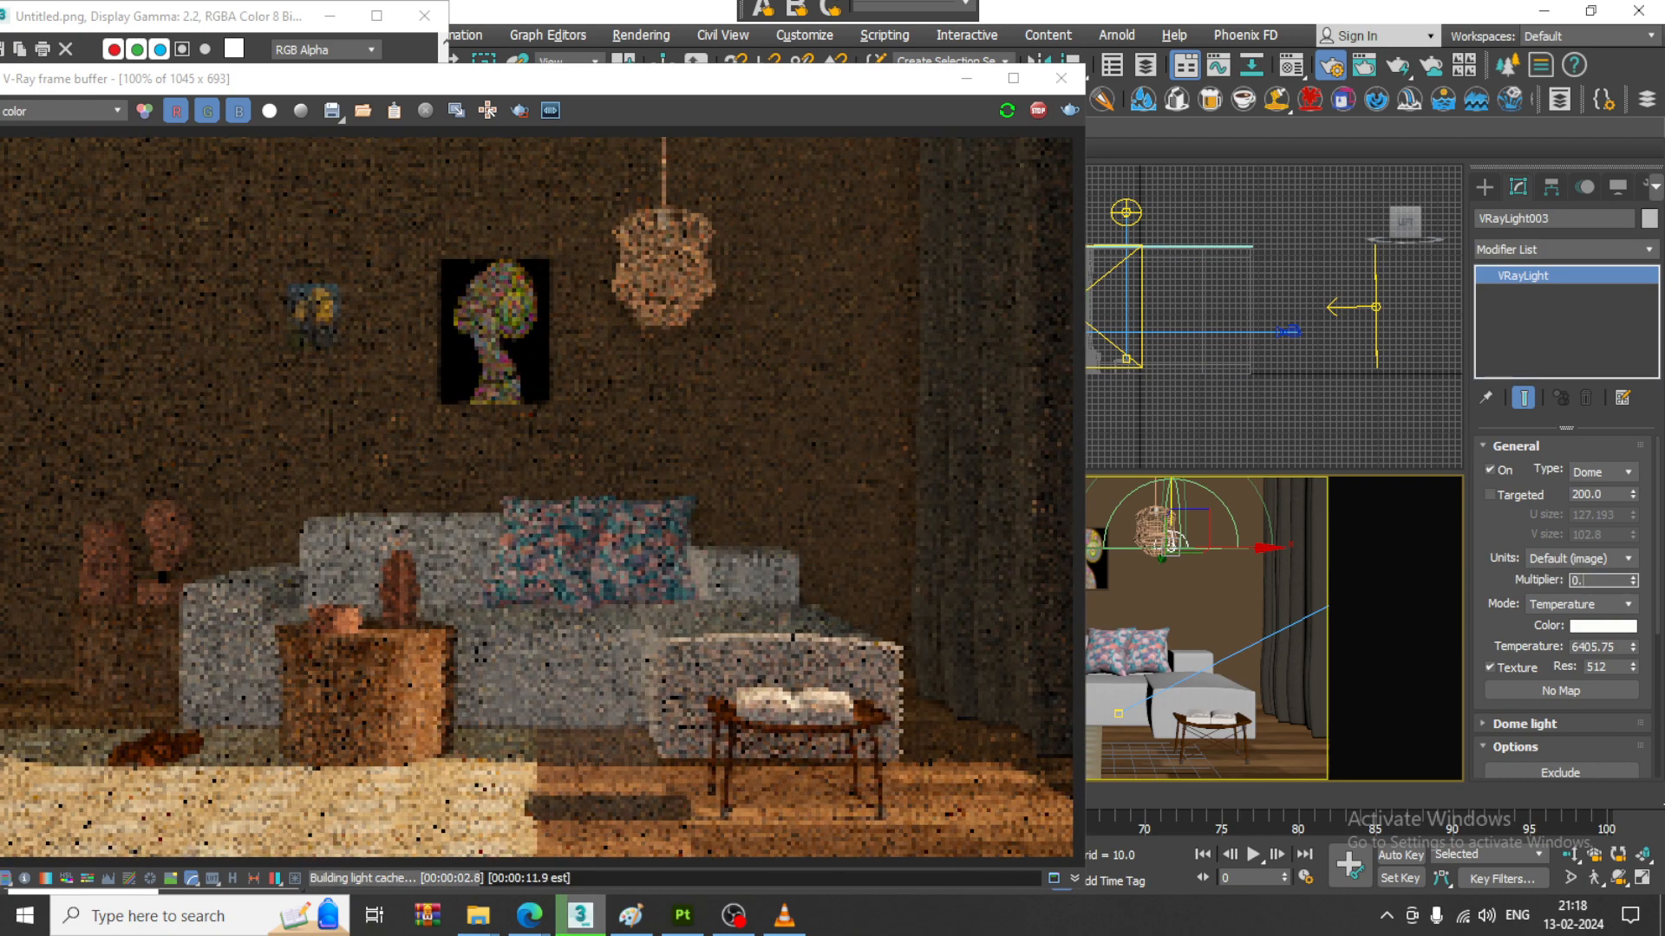
{"action": "type", "text": "2"}
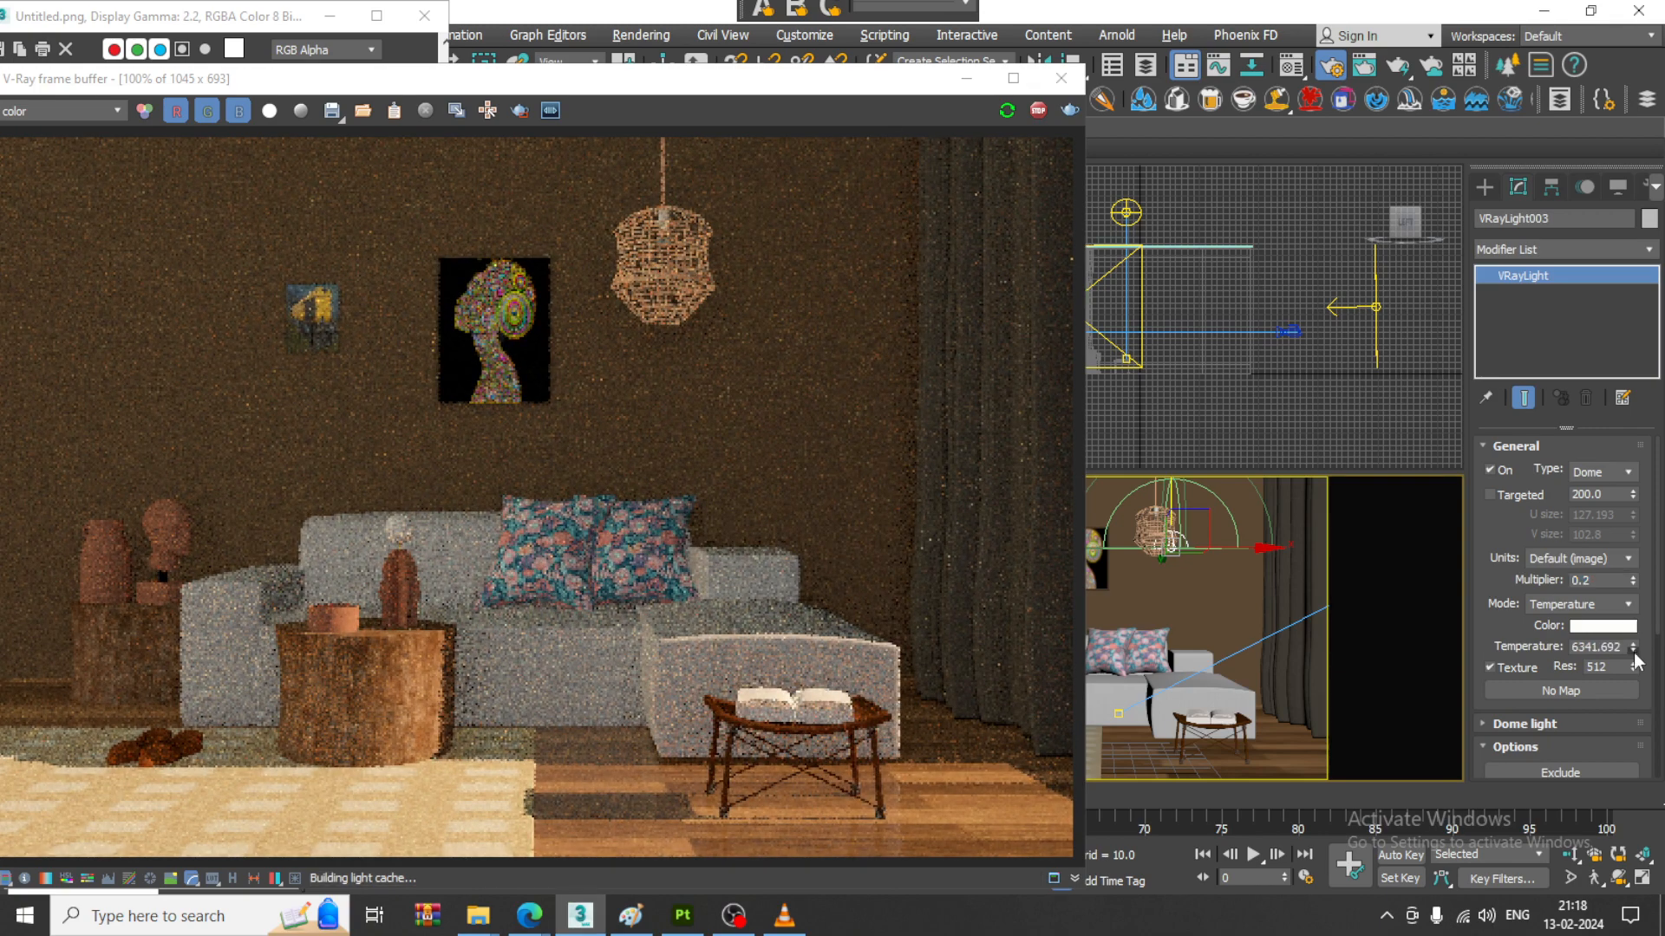
{"action": "left_click_drag", "start_coordinate": [1634, 652], "coordinate": [2, 585]}
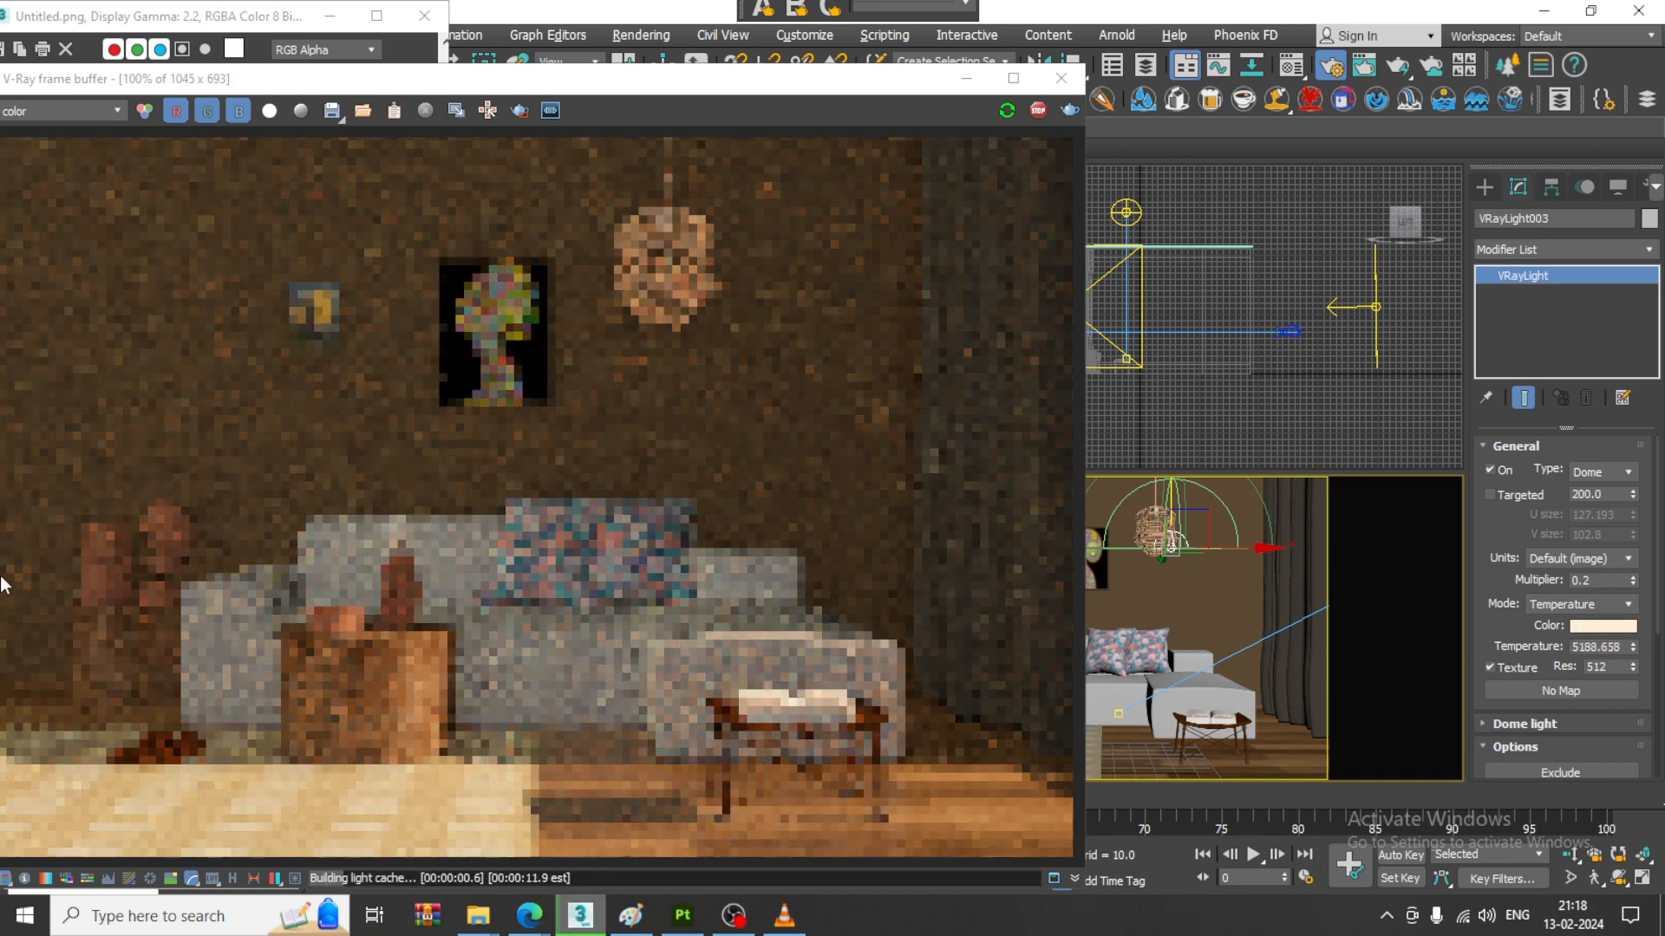
- Turn off Cast shadows for the pendant dome light with Invisible enabled, and move the render window back over the viewports
{"action": "left_click_drag", "start_coordinate": [1506, 625], "coordinate": [1506, 461]}
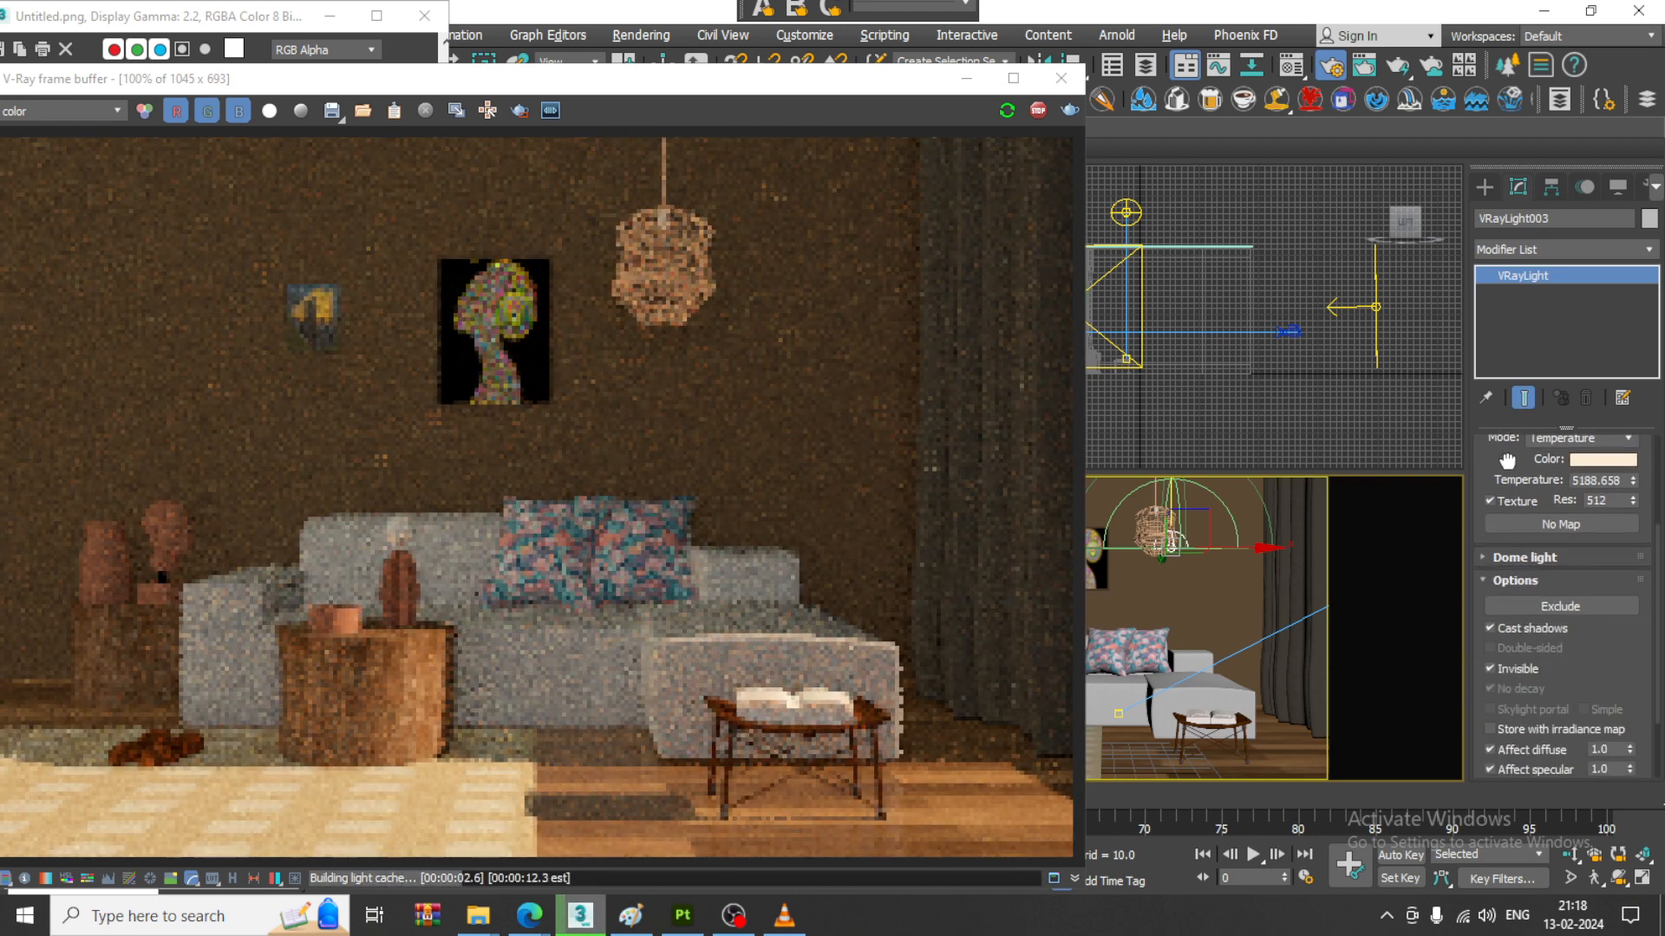
{"action": "left_click", "coordinate": [1491, 629]}
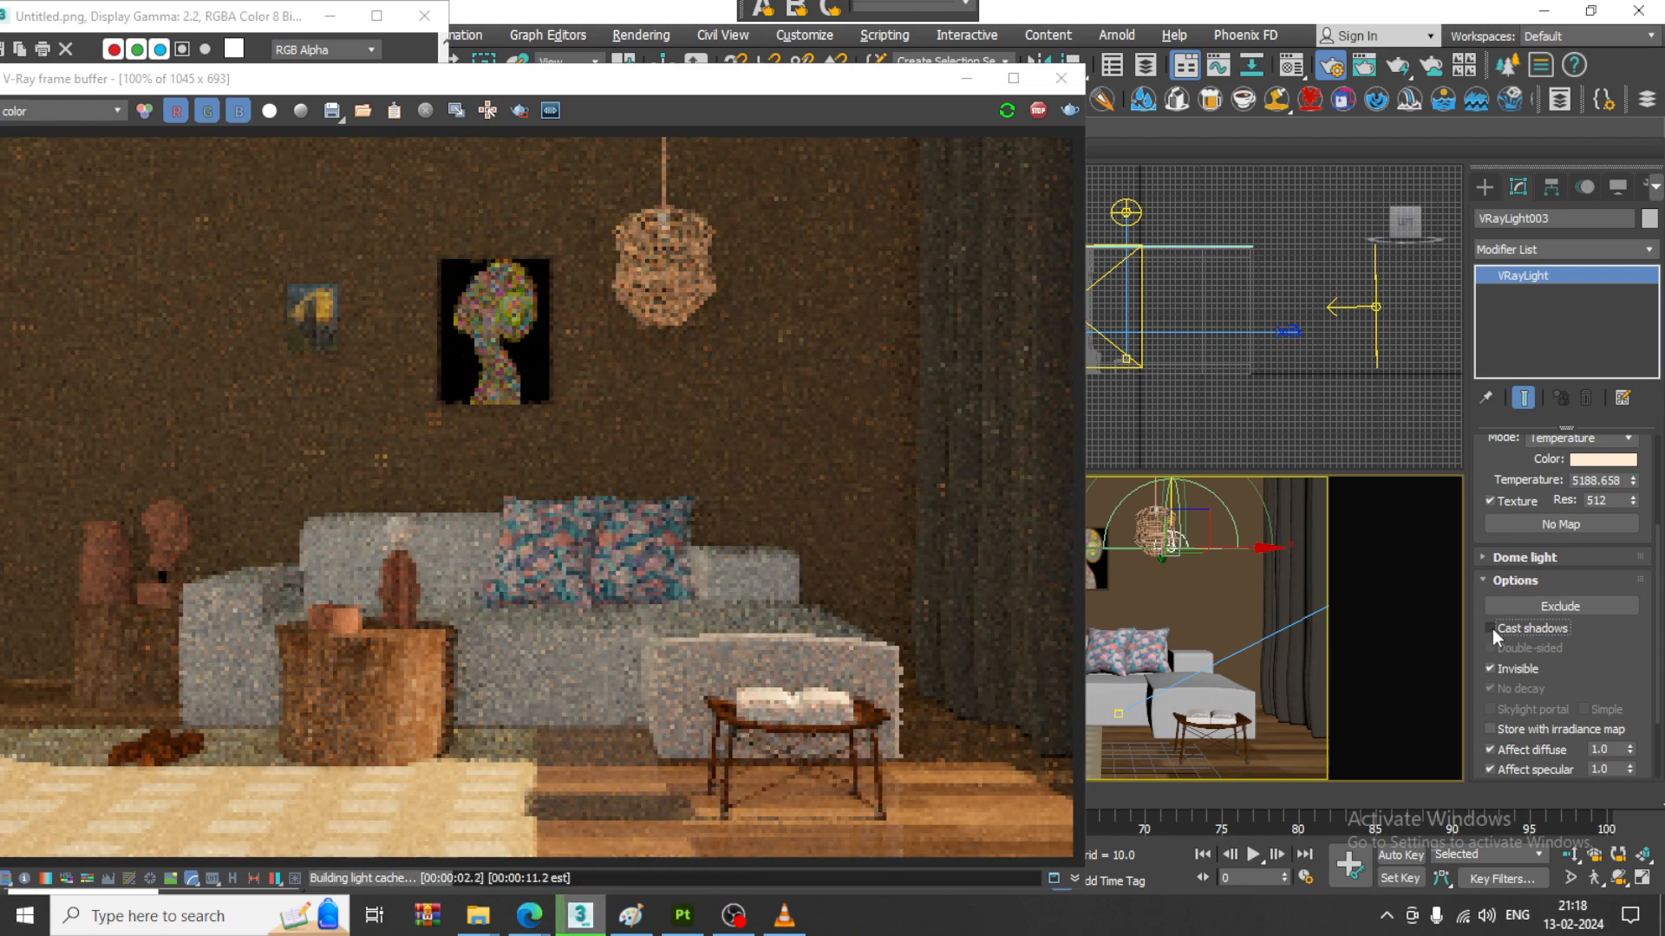
{"action": "left_click_drag", "start_coordinate": [1605, 690], "coordinate": [1608, 651]}
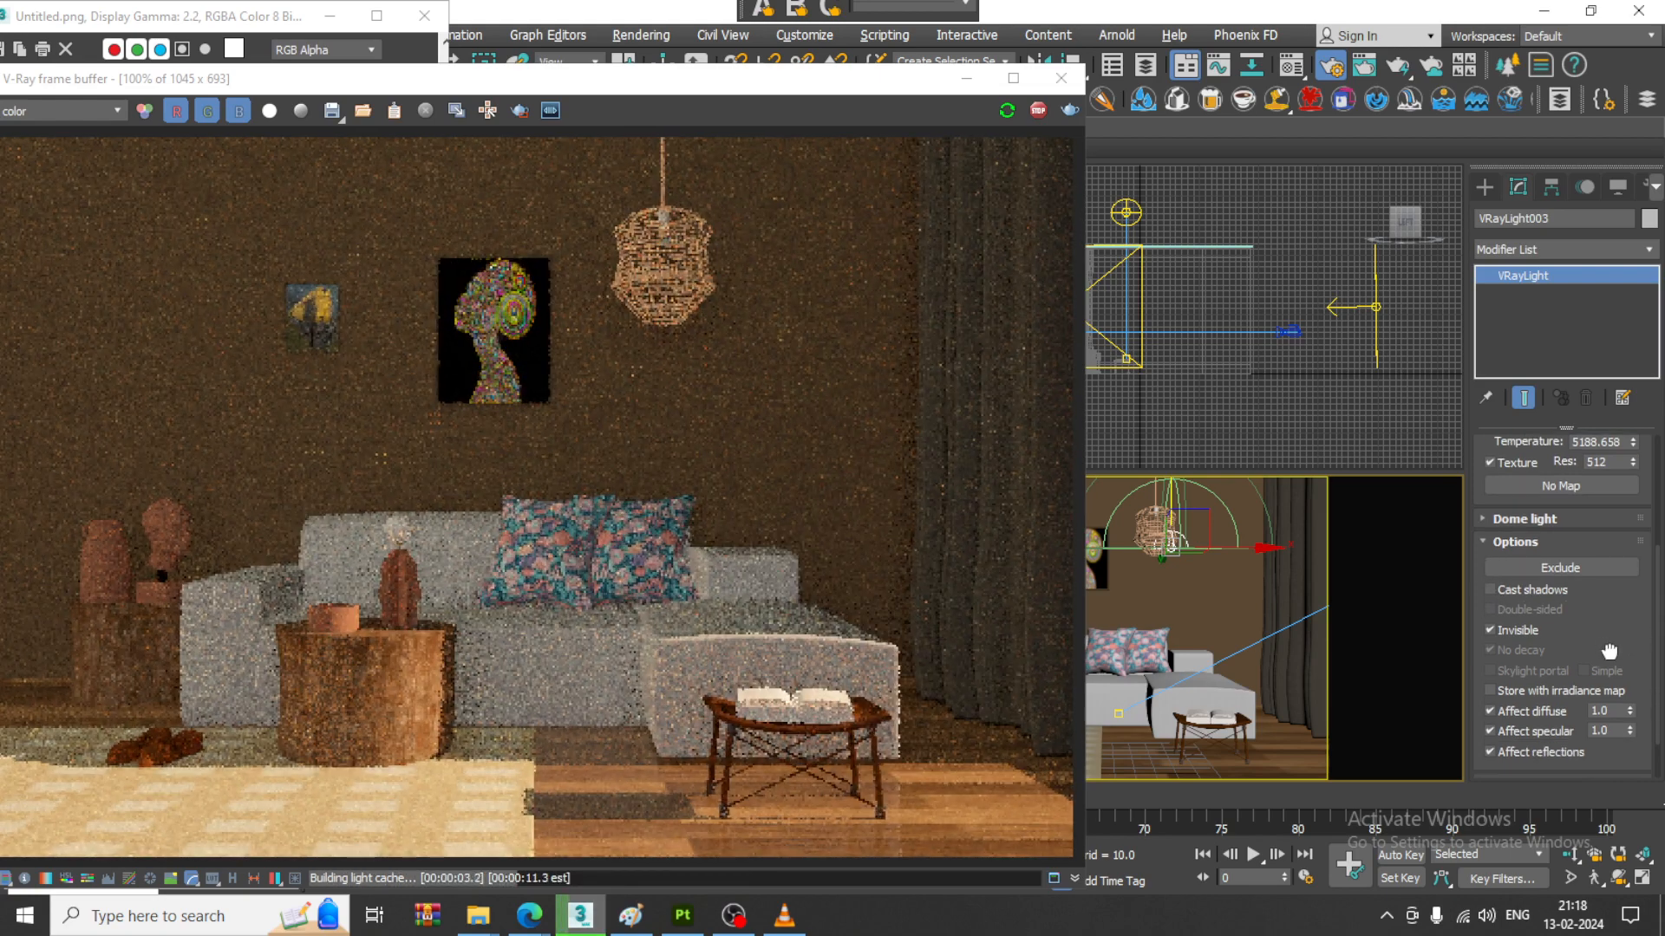
{"action": "left_click", "coordinate": [1491, 630]}
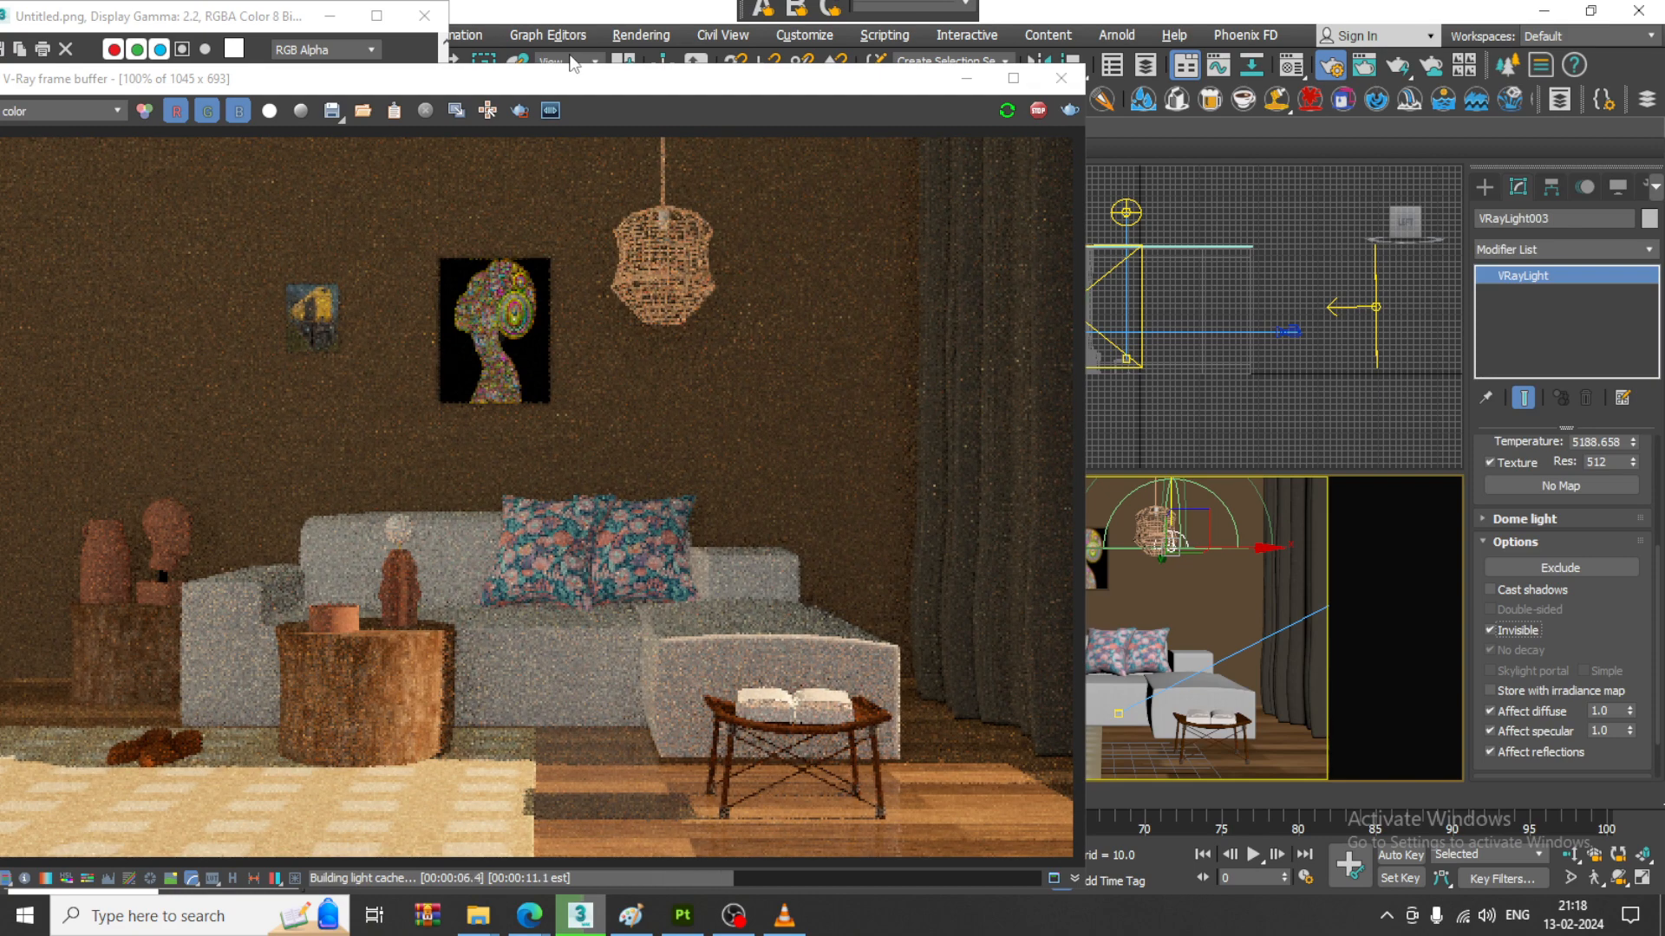
{"action": "left_click_drag", "start_coordinate": [568, 85], "coordinate": [691, 74]}
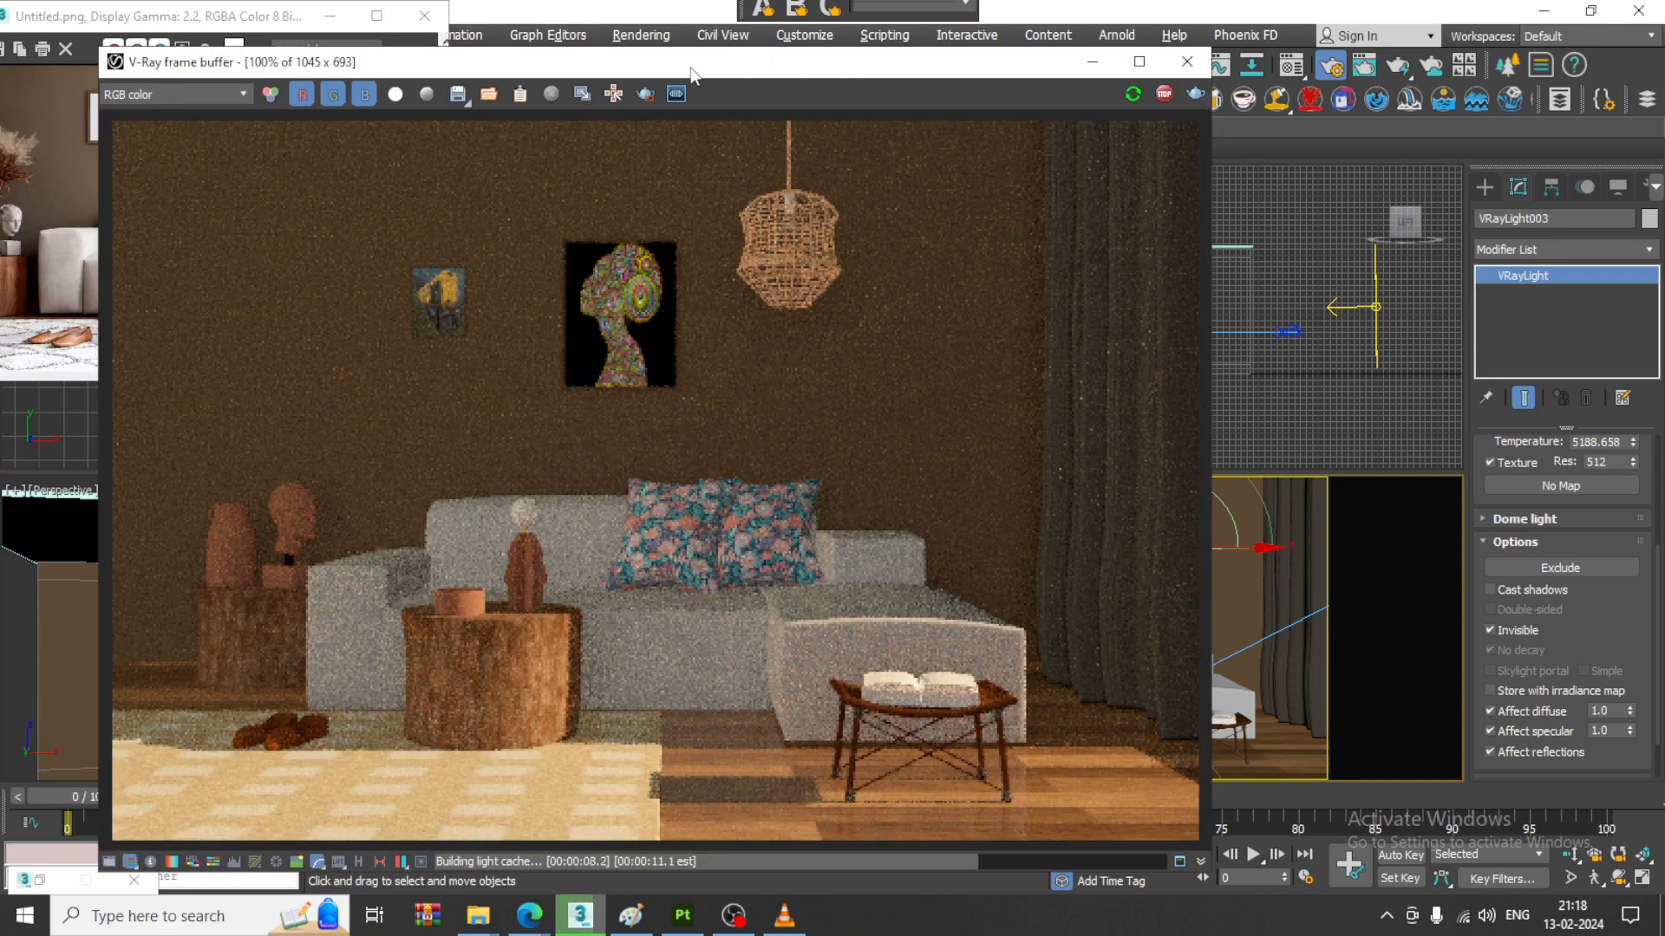